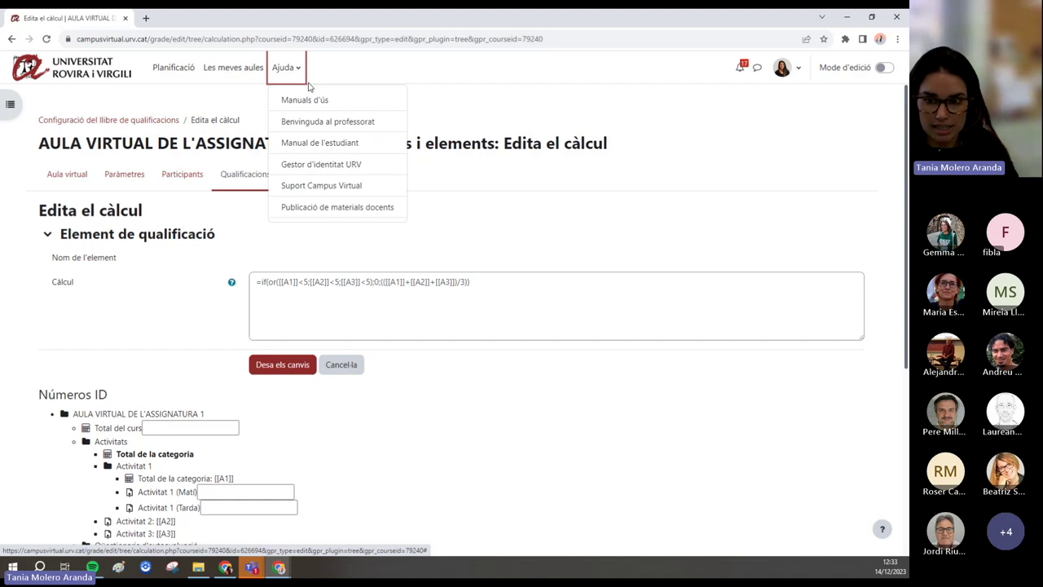
# - Open the user manuals from the help options and go to the Qualificacions page under El Campus Virtual eina a eina
pyautogui.click(350, 102)
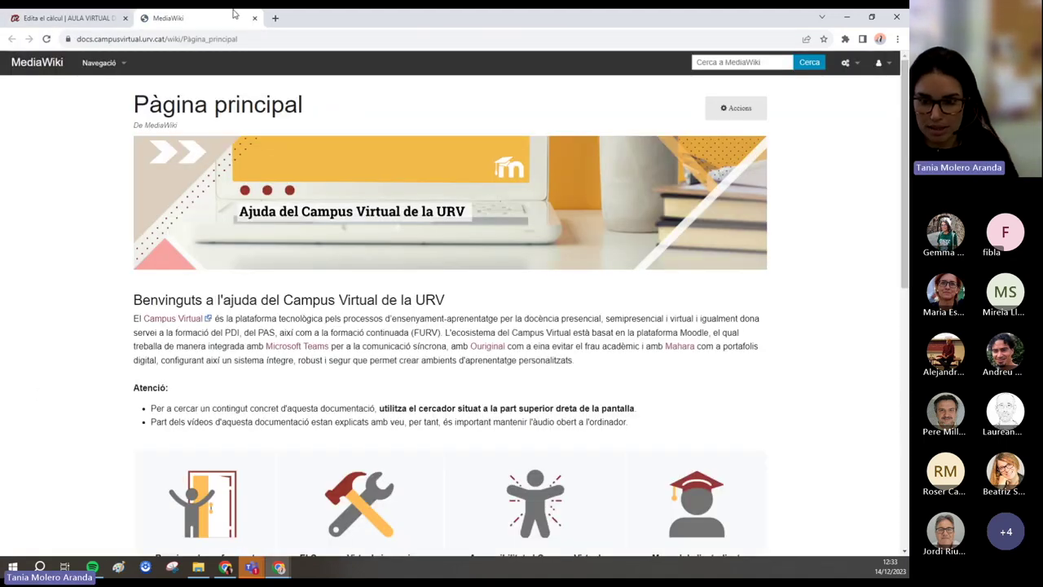
pyautogui.scroll(-1, 269, 220)
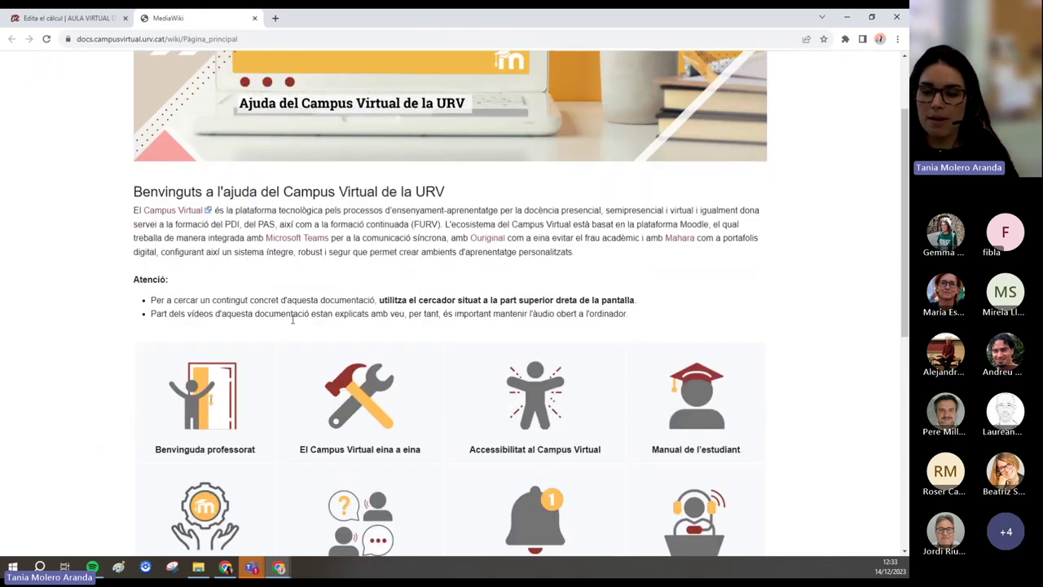
pyautogui.click(371, 395)
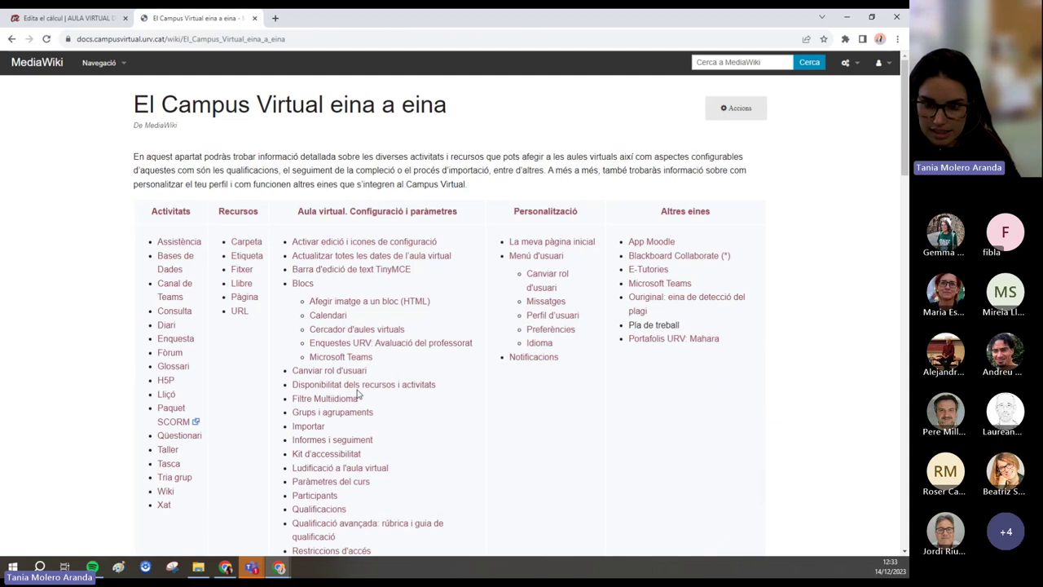
pyautogui.scroll(-1, 381, 356)
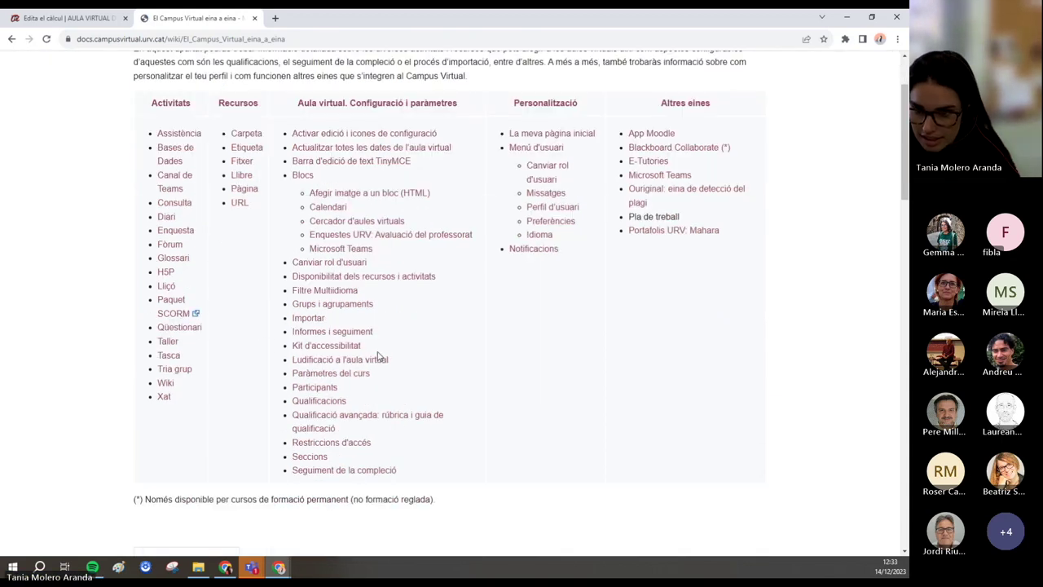
pyautogui.click(335, 401)
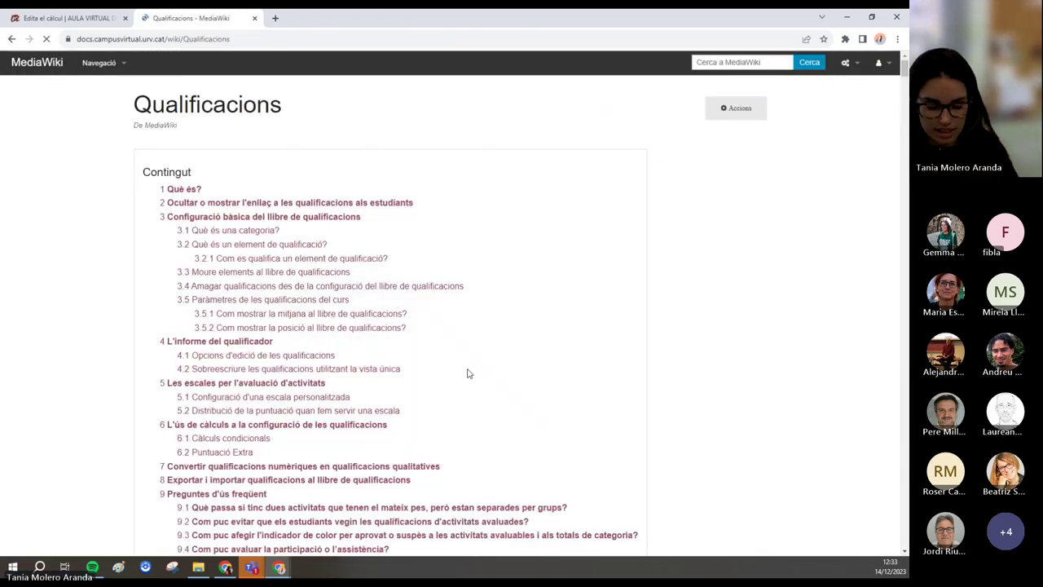
# - Find "condi" on the page, go to Càlculs condicionals and open the linked guide Com puc crear condicionals al llibre de qualificacions?
pyautogui.hotkey('ctrl', 'f')
pyautogui.write('condi')
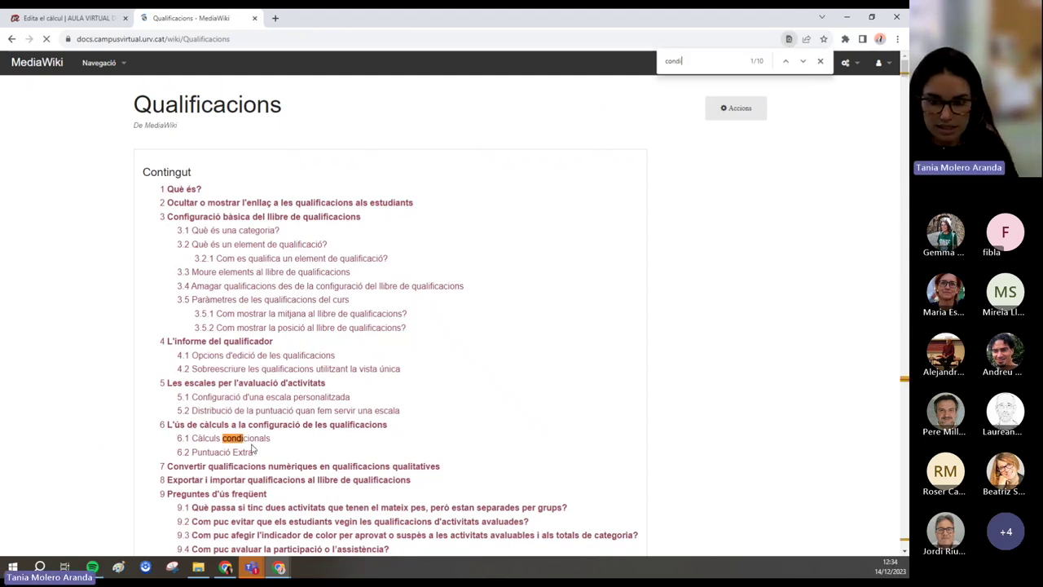
pyautogui.click(264, 438)
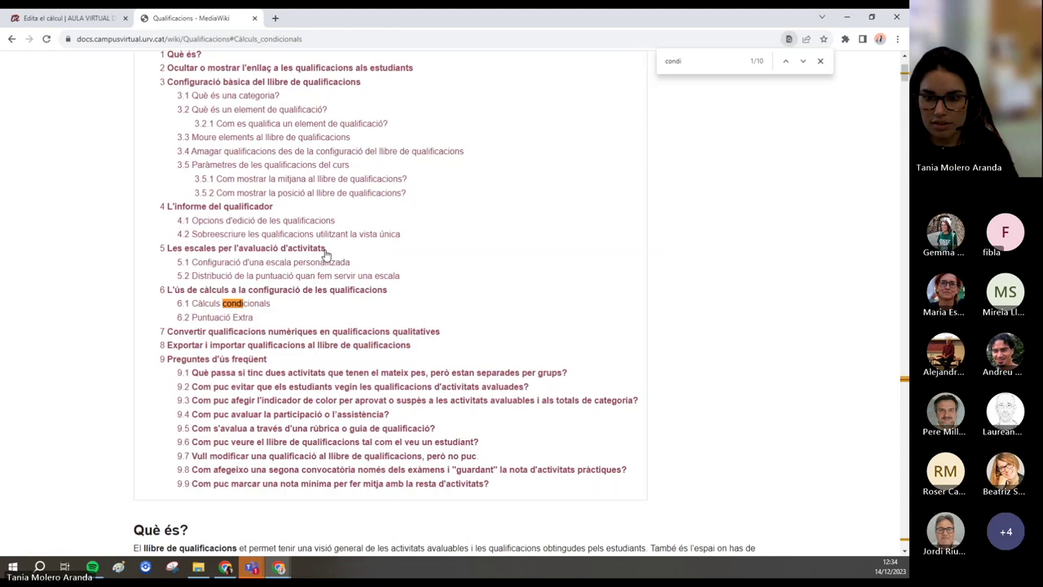
pyautogui.click(259, 307)
pyautogui.click(493, 88)
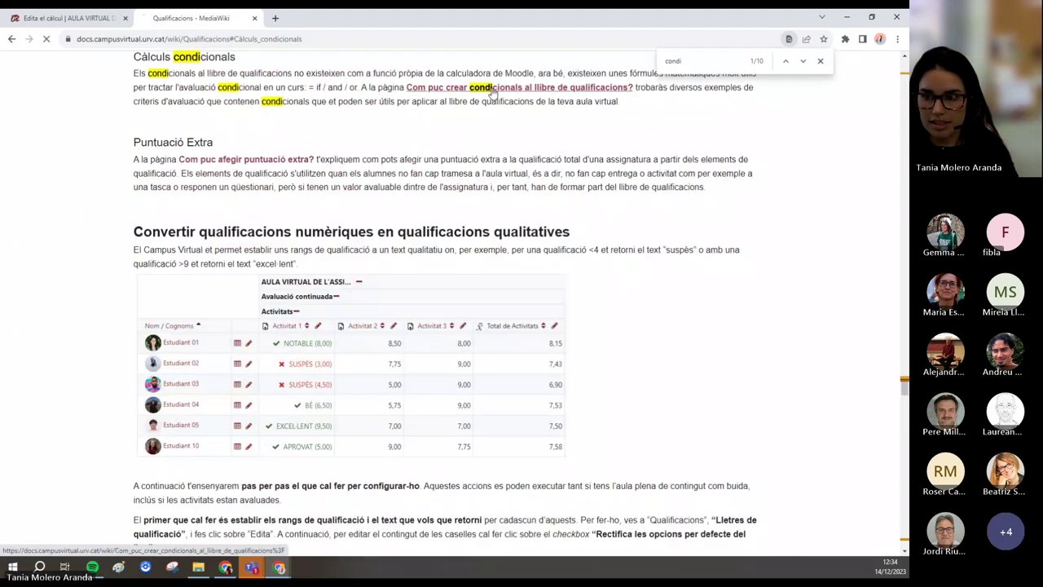
# - Look through the conditionals guide's contents, formula-writing notes and first practical case
pyautogui.scroll(-1, 421, 232)
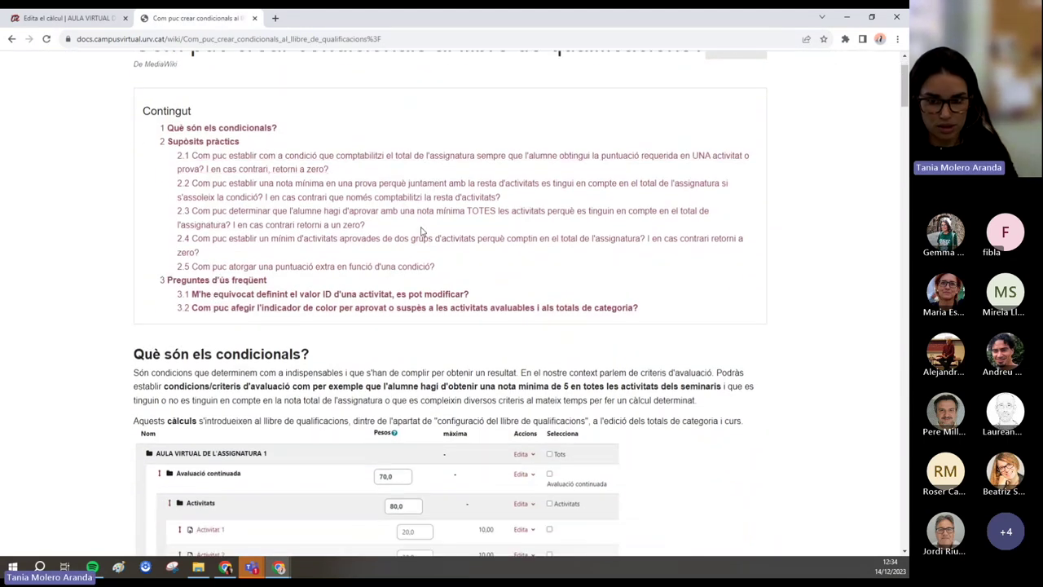
pyautogui.scroll(-10, 420, 236)
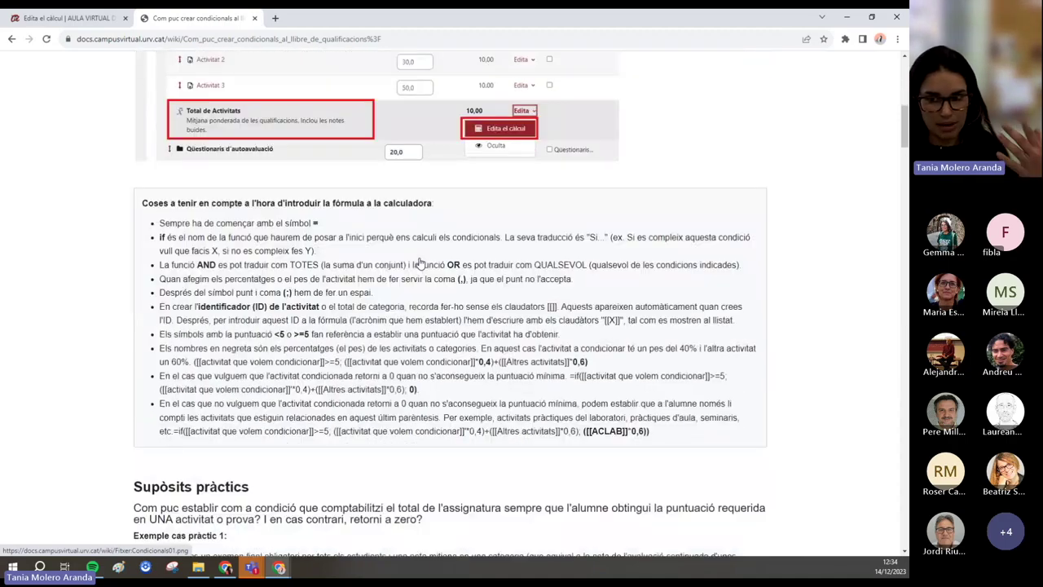
pyautogui.scroll(-8, 421, 259)
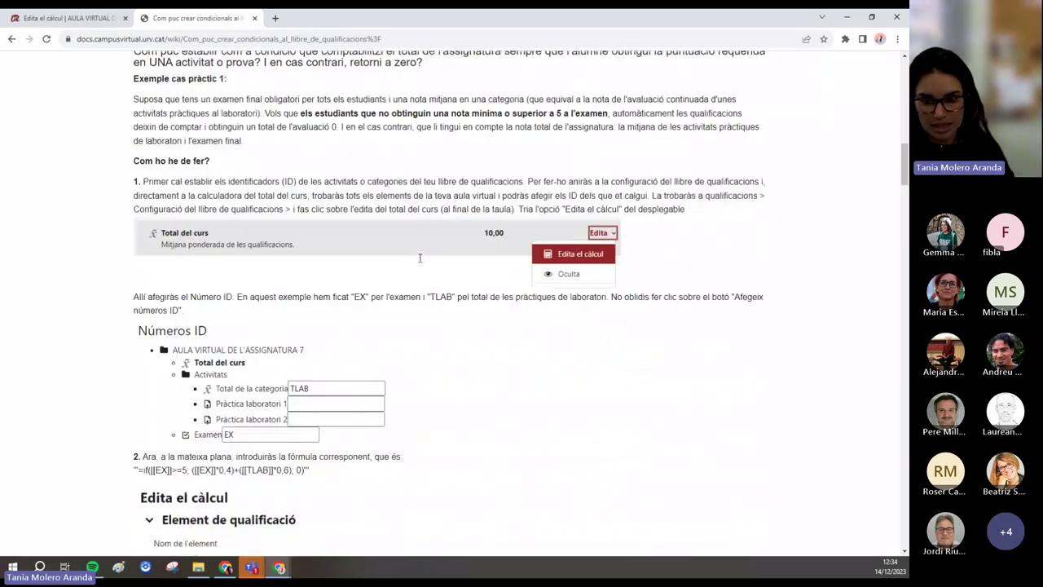
pyautogui.scroll(20, 421, 261)
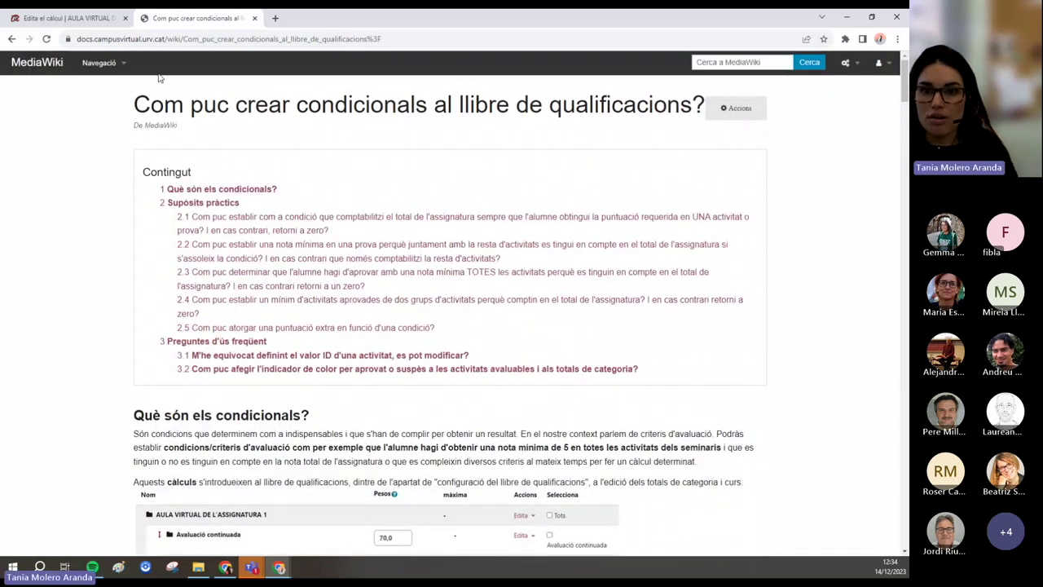
pyautogui.click(758, 64)
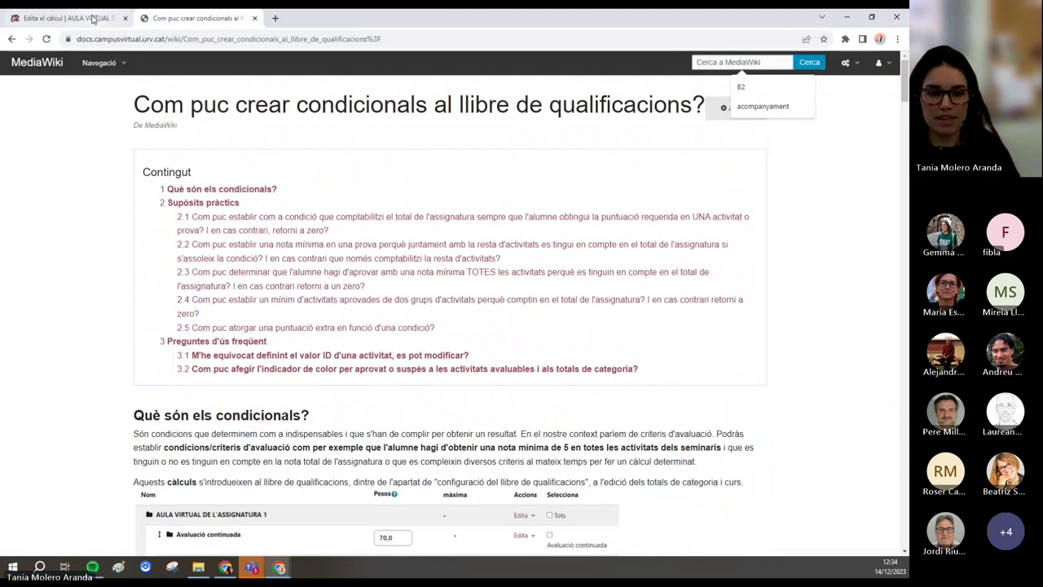
pyautogui.click(198, 43)
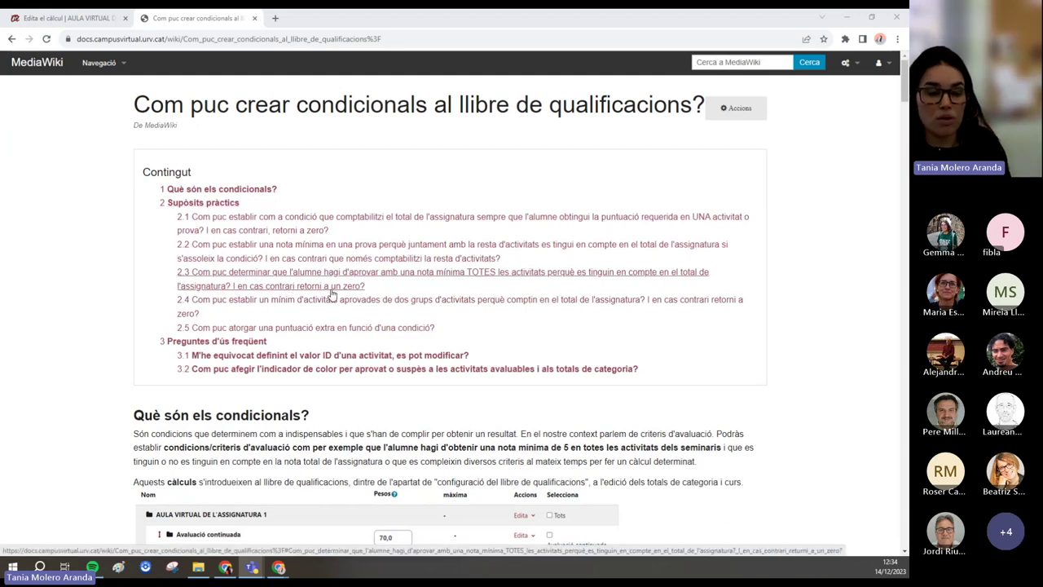
pyautogui.scroll(-1, 331, 293)
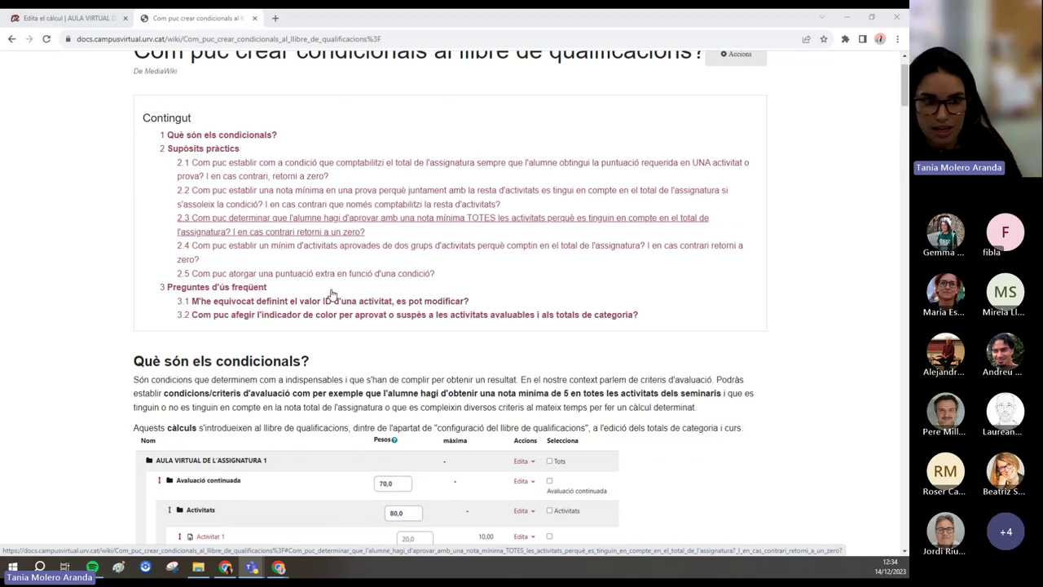
# - Return to the calculation page of AULA VIRTUAL DE L'ASSIGNATURA 1 and copy its whole conditional formula
pyautogui.click(96, 20)
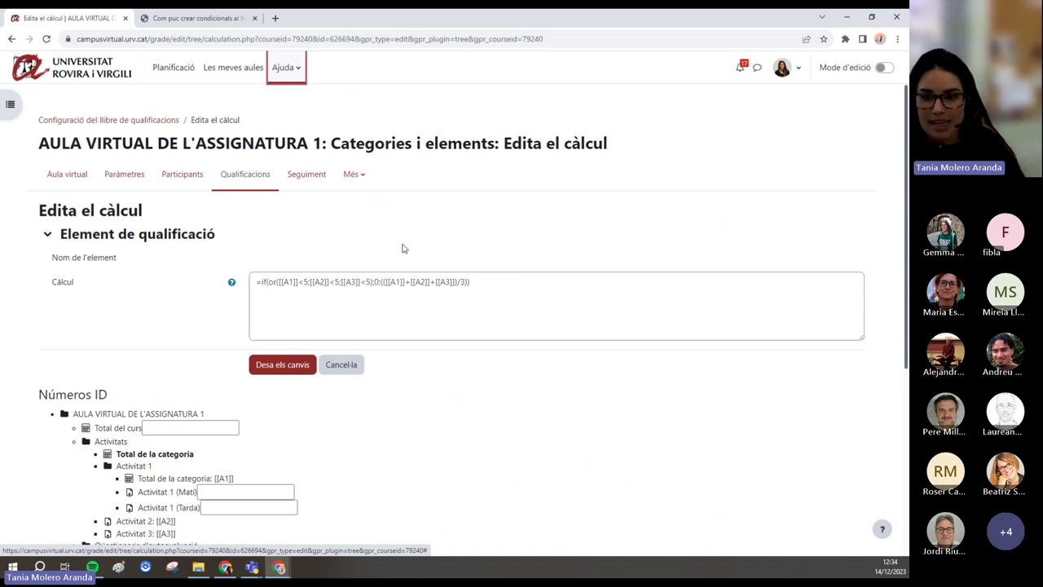
pyautogui.tripleClick(484, 281)
pyautogui.hotkey('ctrl', 'c')
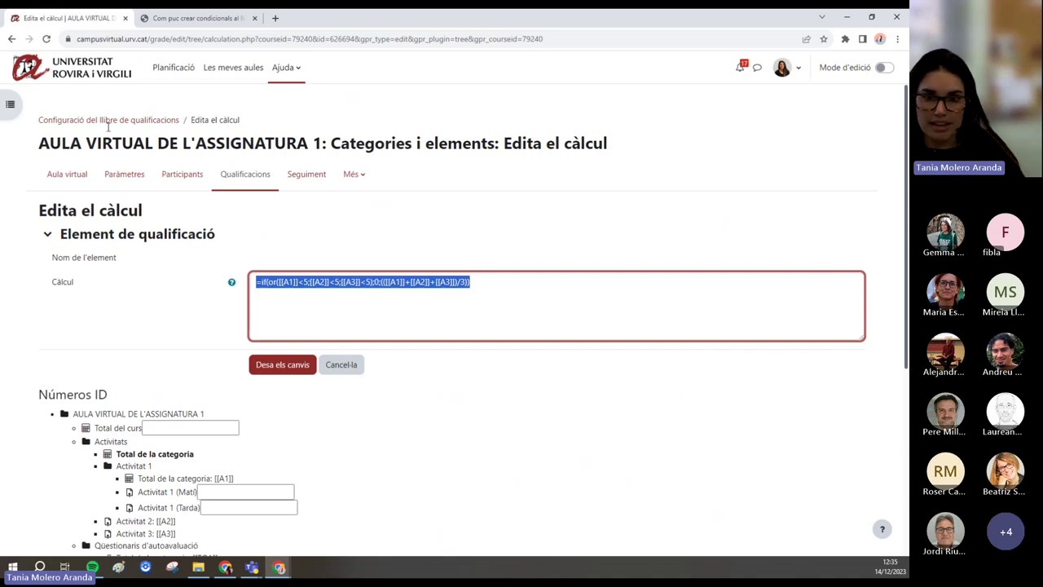
# - Switch to the gradebook setup of AULA VIRTUAL DE L'ASSIGNATURA 01 and open the calculation editor for Total de Activitats
pyautogui.click(278, 566)
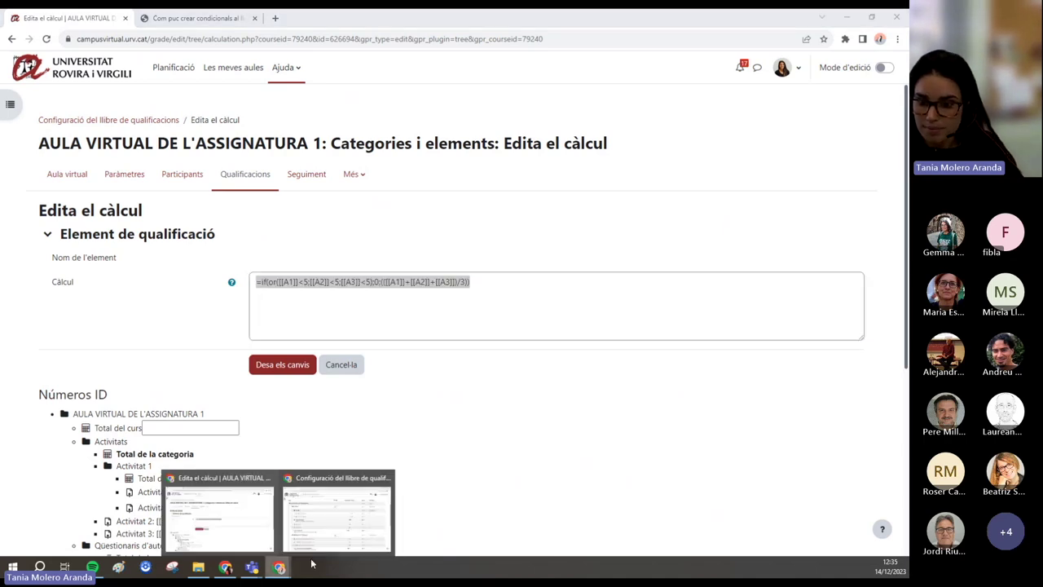
pyautogui.click(336, 509)
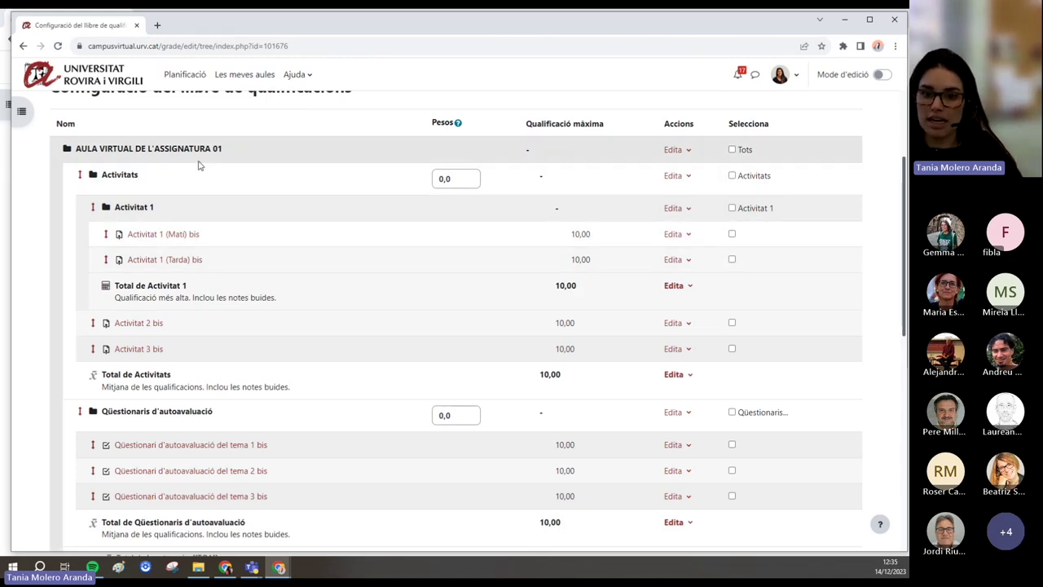
pyautogui.click(676, 374)
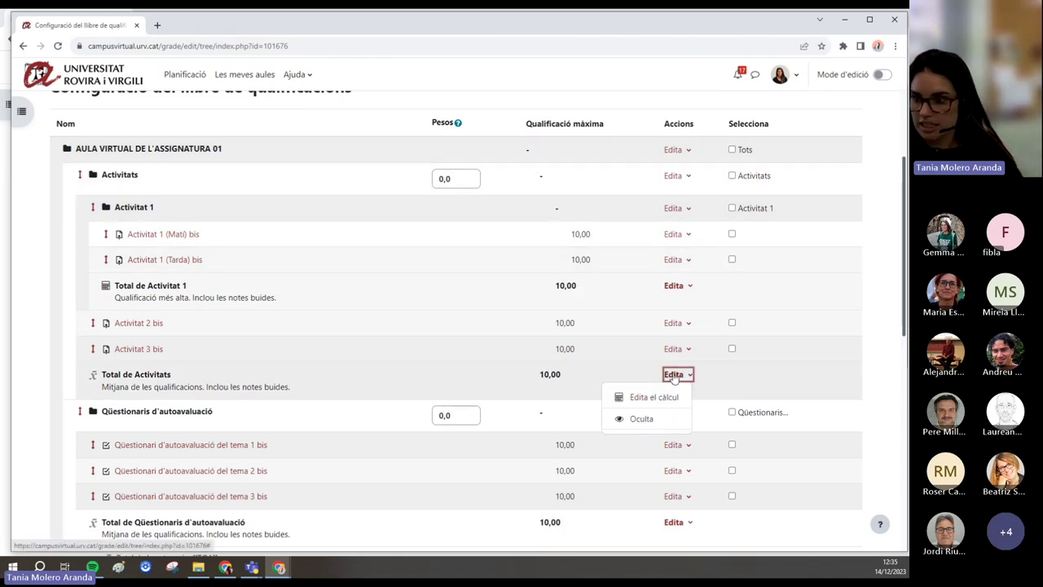
pyautogui.click(652, 398)
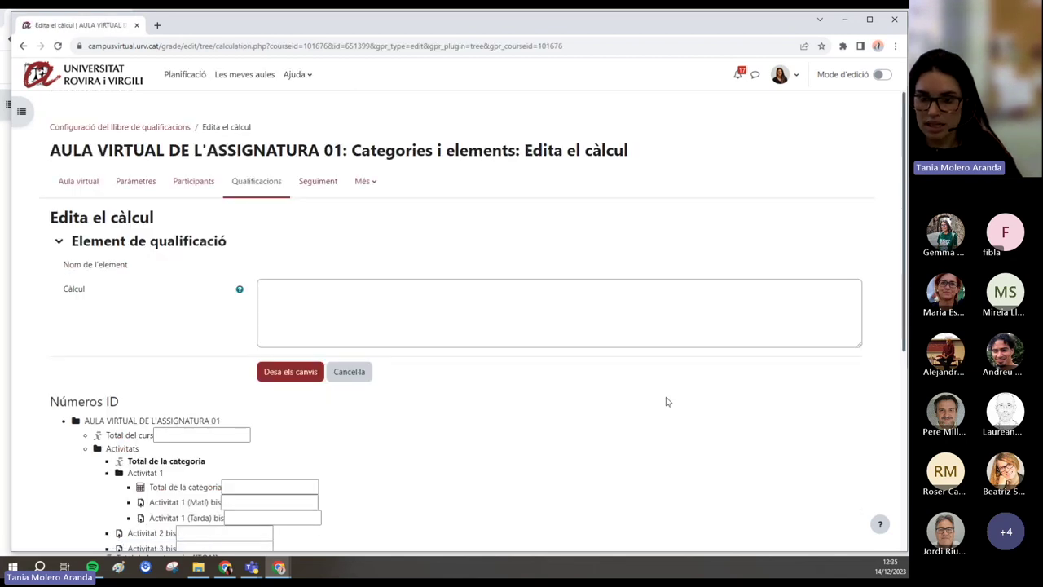
# - Paste the formula =if(or([[A1]]<5;[[A2]]<5;[[A3]]<5);0;(([[A1]]+[[A2]]+[[A3]])/3)) as the category total's calculation
pyautogui.scroll(-2, 652, 391)
pyautogui.scroll(1, 554, 296)
pyautogui.click(366, 253)
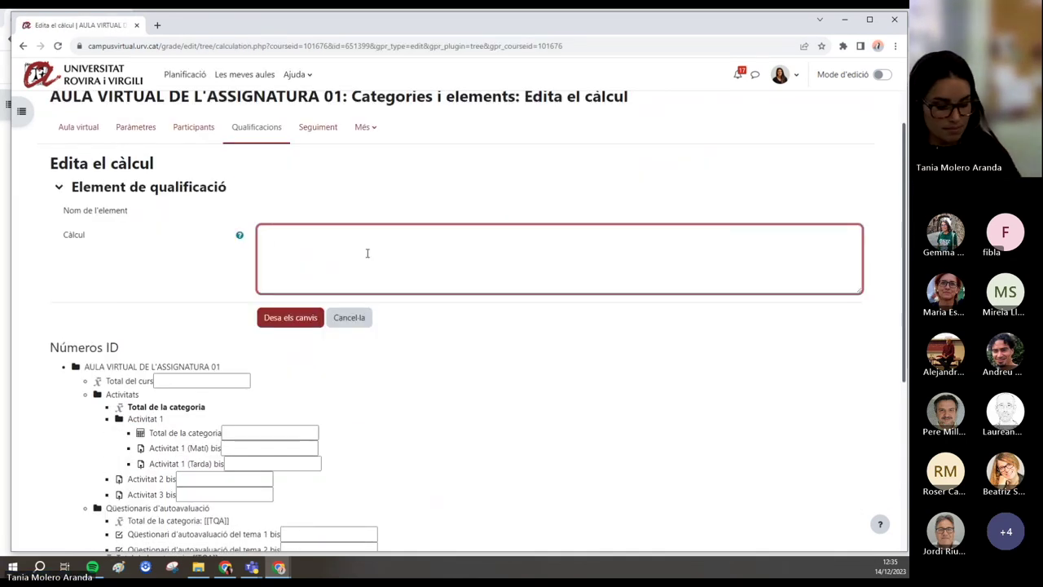
pyautogui.hotkey('ctrl', 'v')
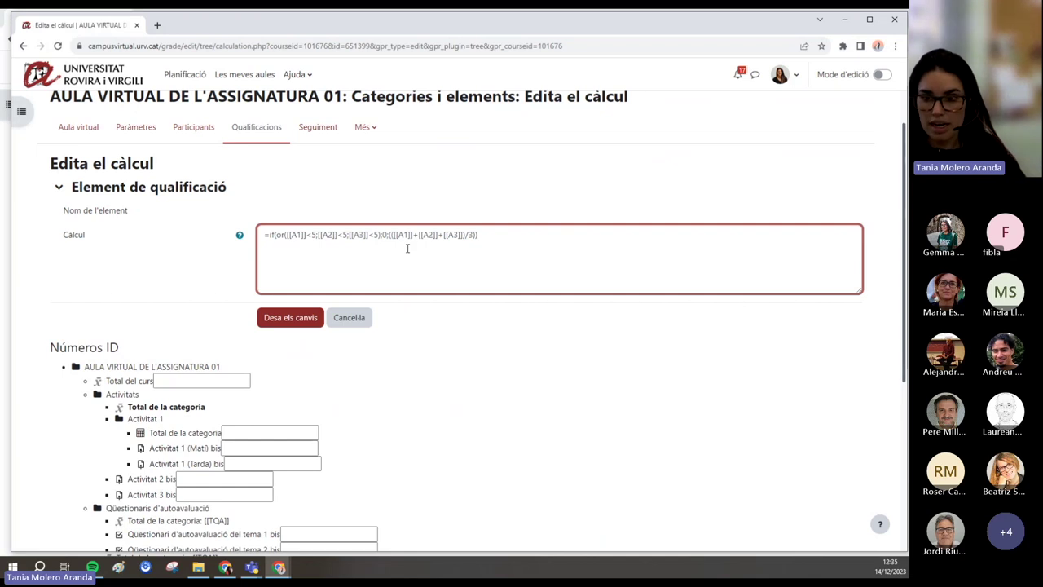
# - Examine the pasted formula's parts: the activity IDs, the if/or conditions, the minimum grade, the zero result and the average
pyautogui.doubleClick(295, 235)
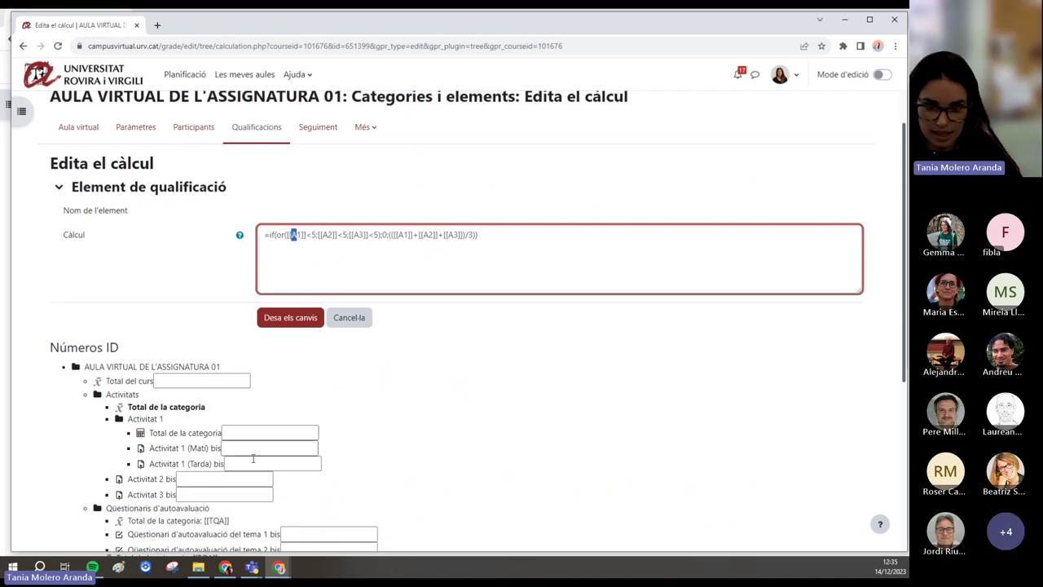
pyautogui.scroll(-1, 218, 302)
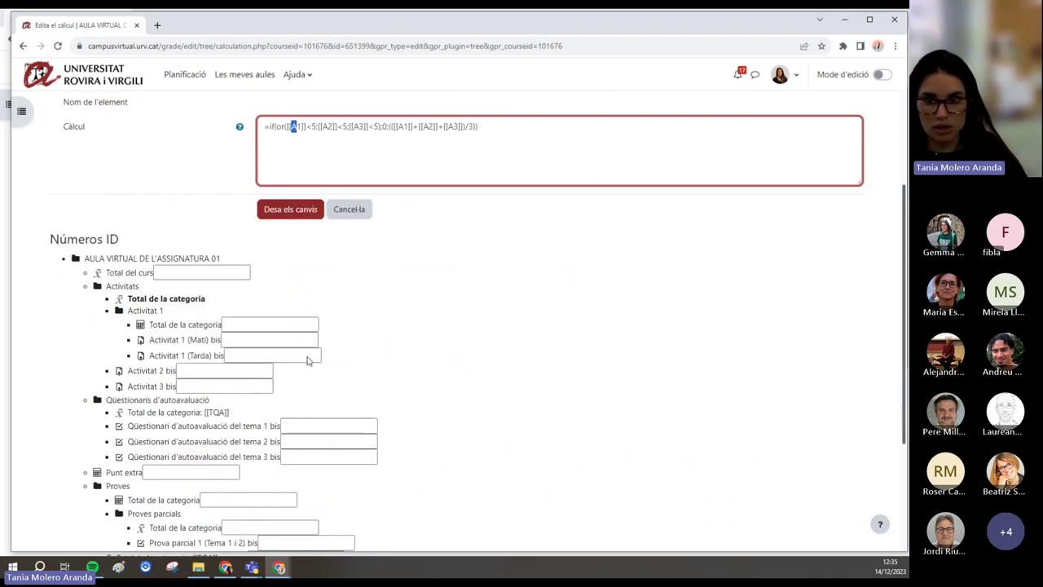
pyautogui.scroll(1, 345, 288)
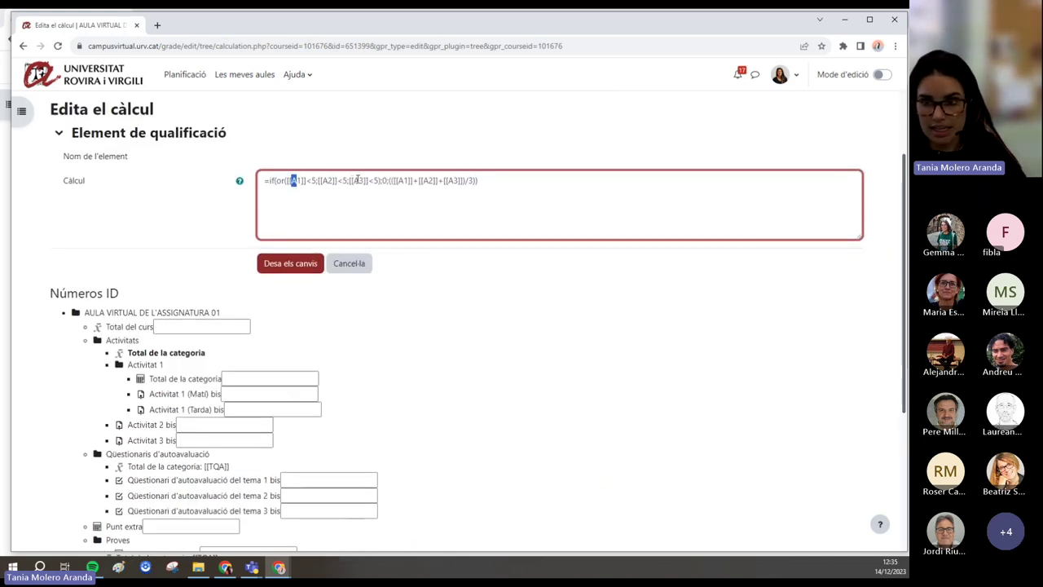
pyautogui.click(337, 207)
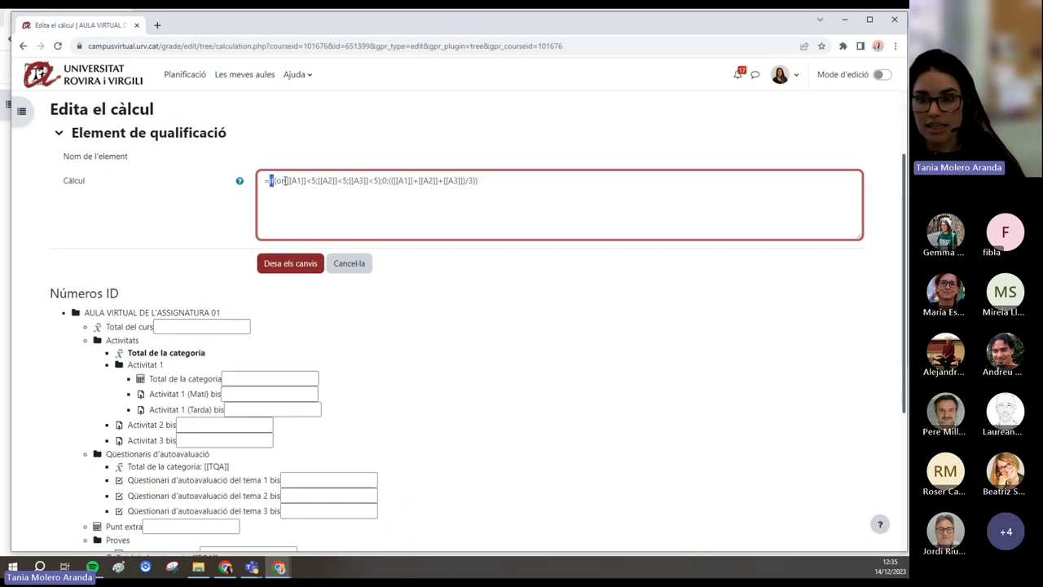
pyautogui.moveTo(282, 180); pyautogui.dragTo(369, 181)
pyautogui.click(332, 194)
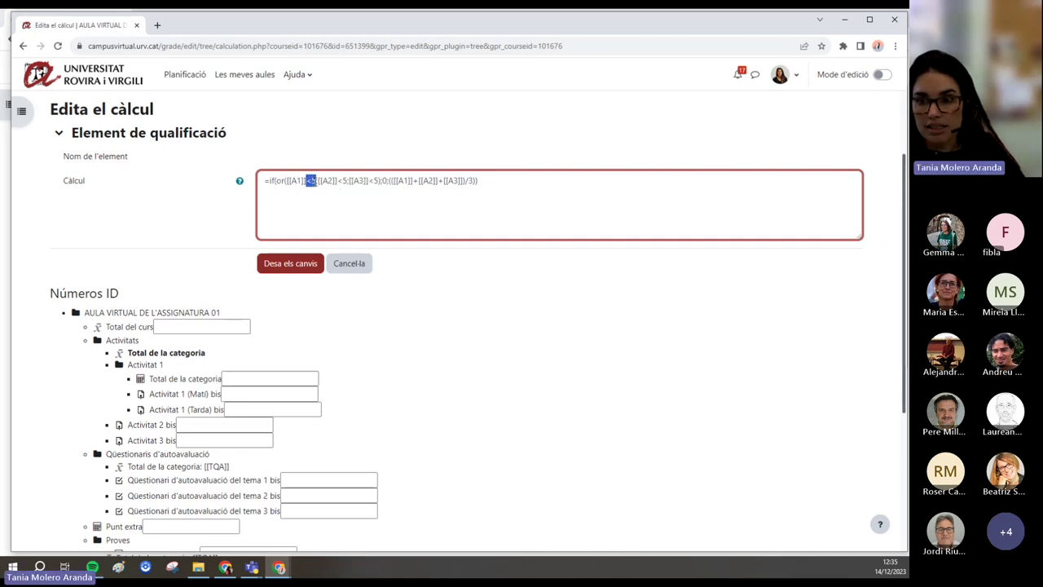
pyautogui.doubleClick(383, 180)
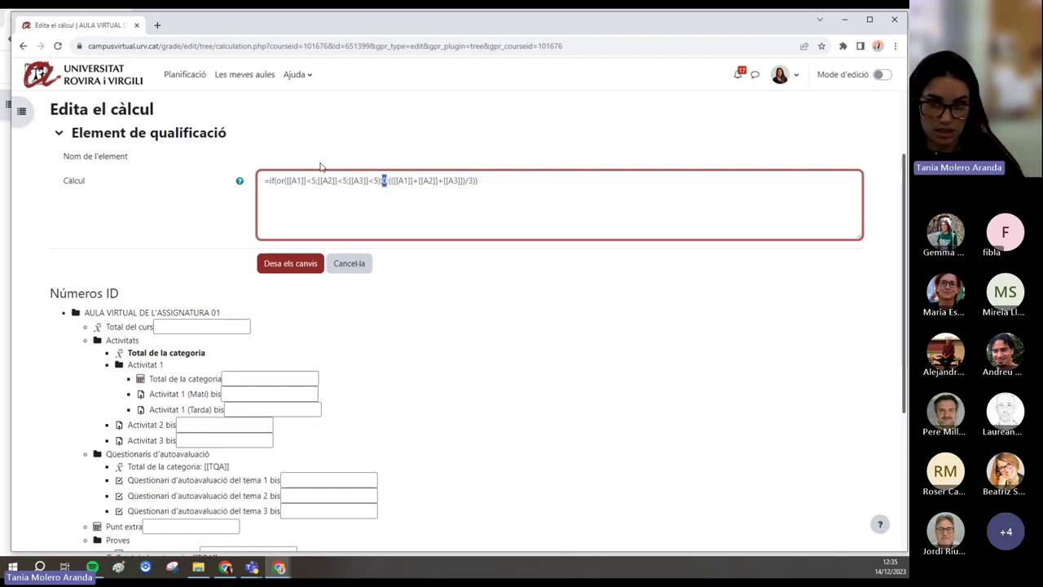
pyautogui.moveTo(273, 180); pyautogui.dragTo(472, 189)
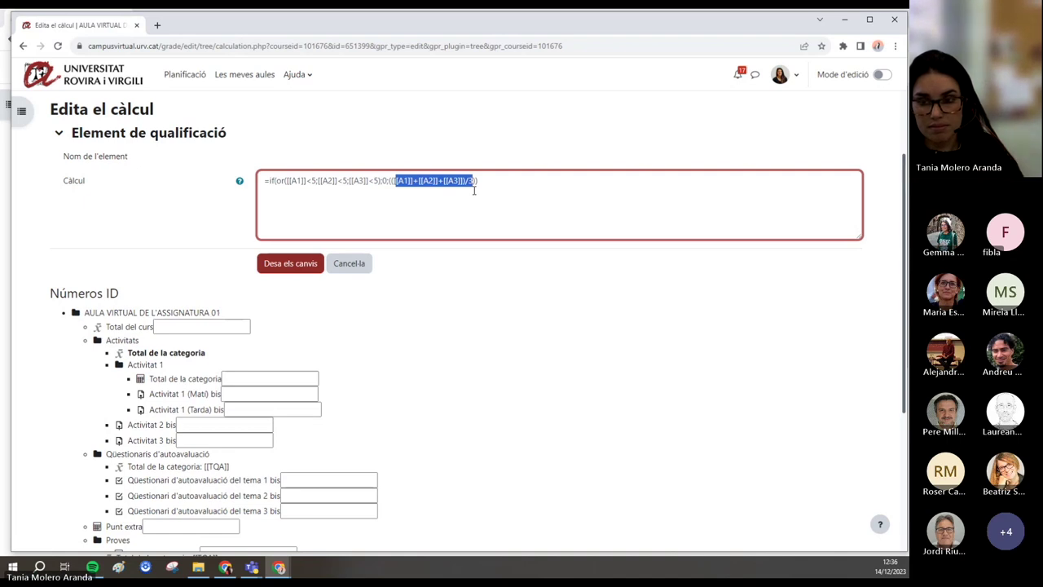
pyautogui.click(497, 183)
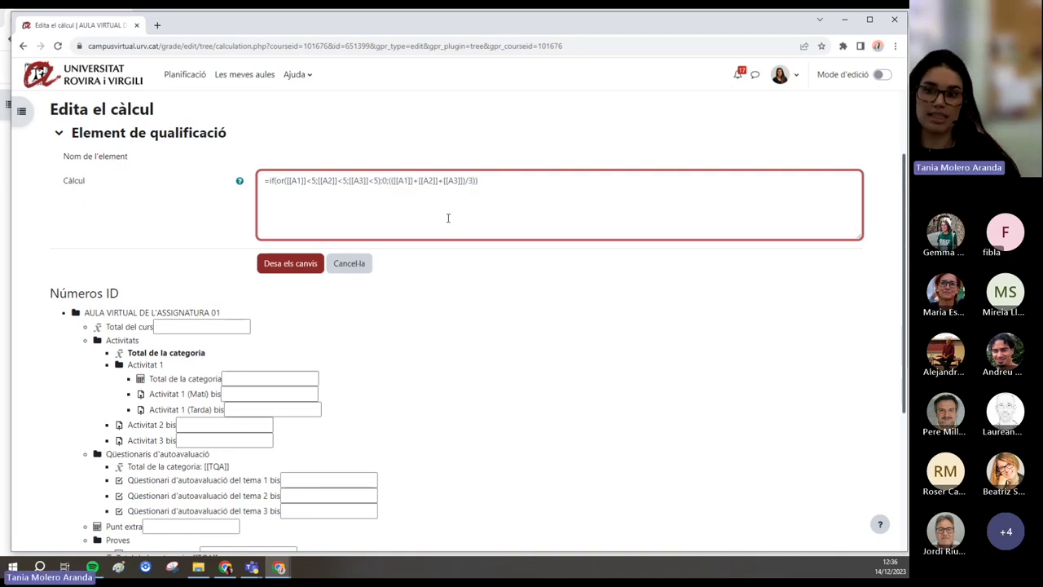
pyautogui.moveTo(491, 193); pyautogui.dragTo(233, 184)
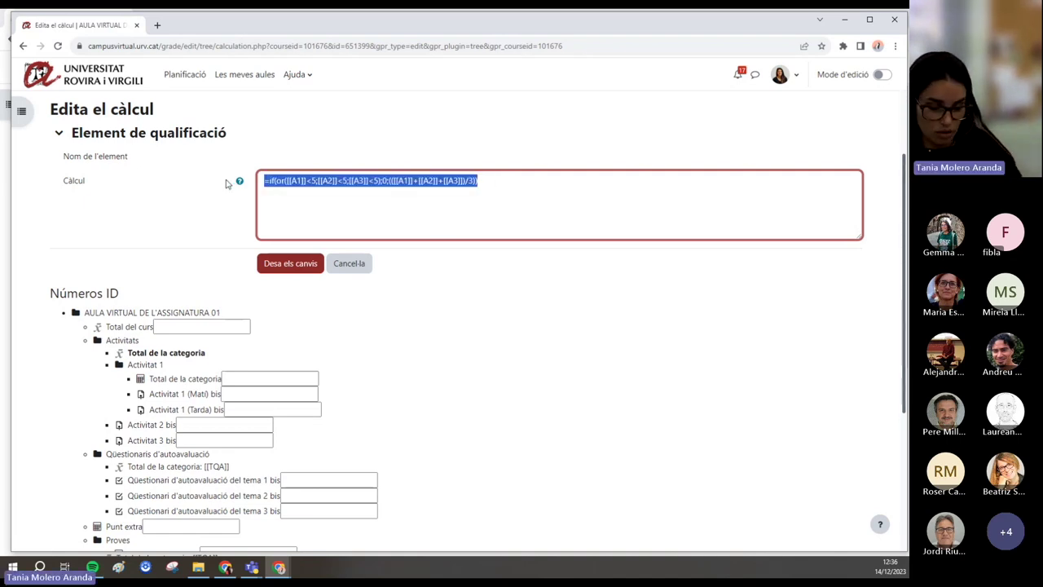
# - Enter A1 as the ID number for the category total of Activitat 1
pyautogui.scroll(-2, 268, 331)
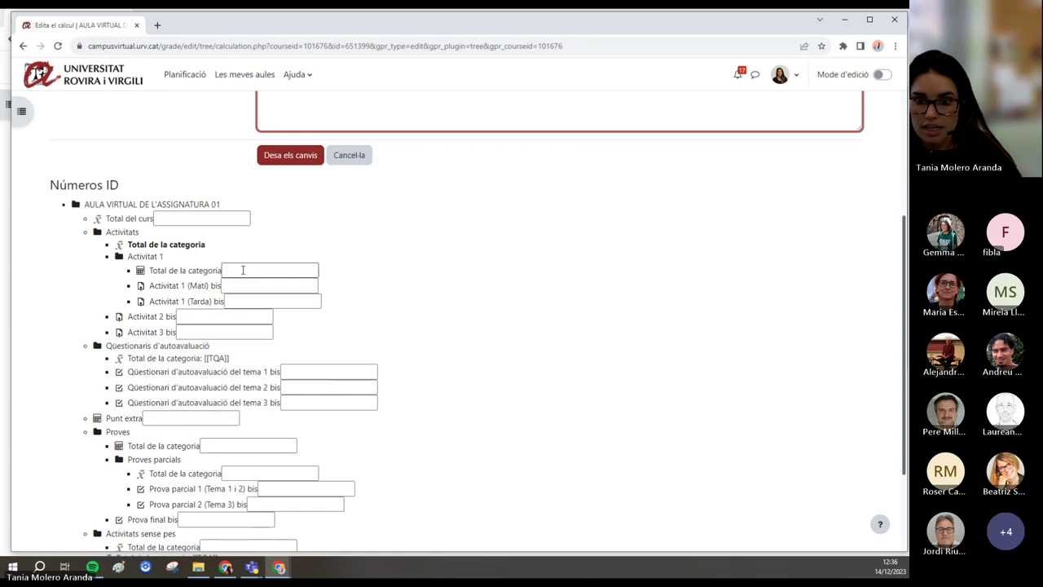
pyautogui.click(243, 270)
pyautogui.write('A')
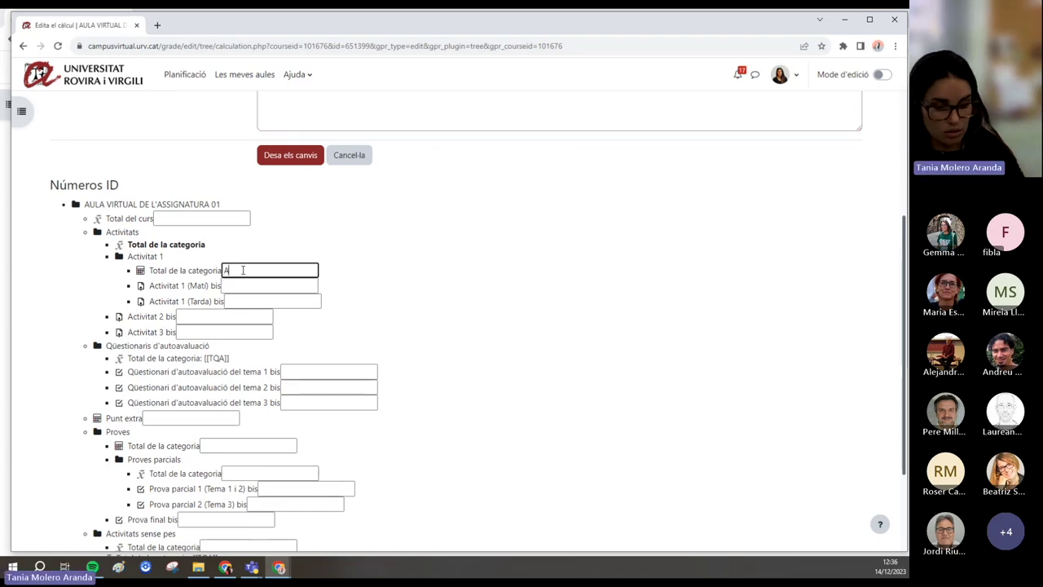
pyautogui.write('1')
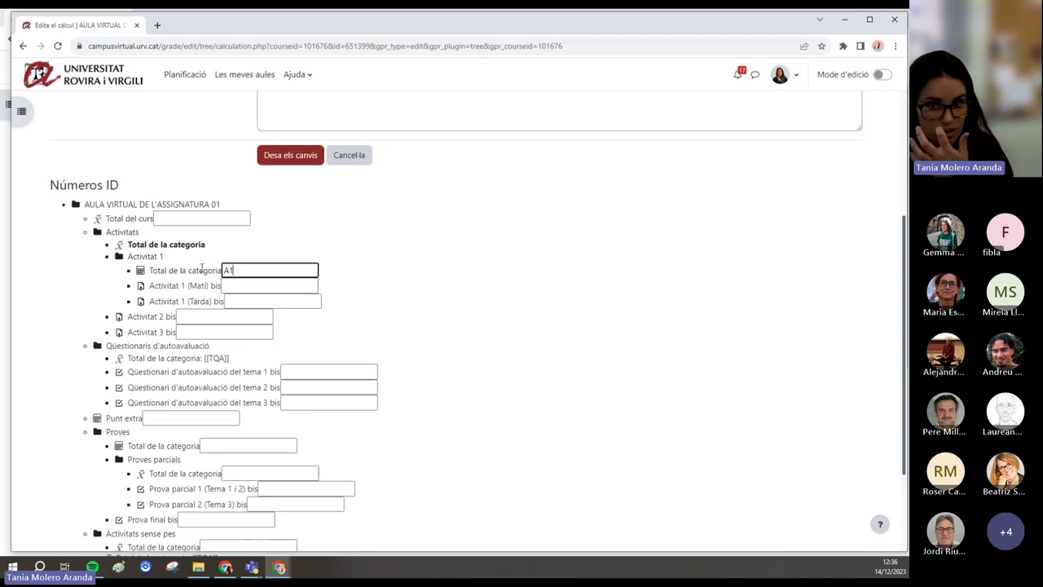
# - Assign A2 and A3 as the ID numbers of Activitat 2 bis and Activitat 3 bis, and add the ID numbers
pyautogui.moveTo(136, 256); pyautogui.dragTo(216, 272)
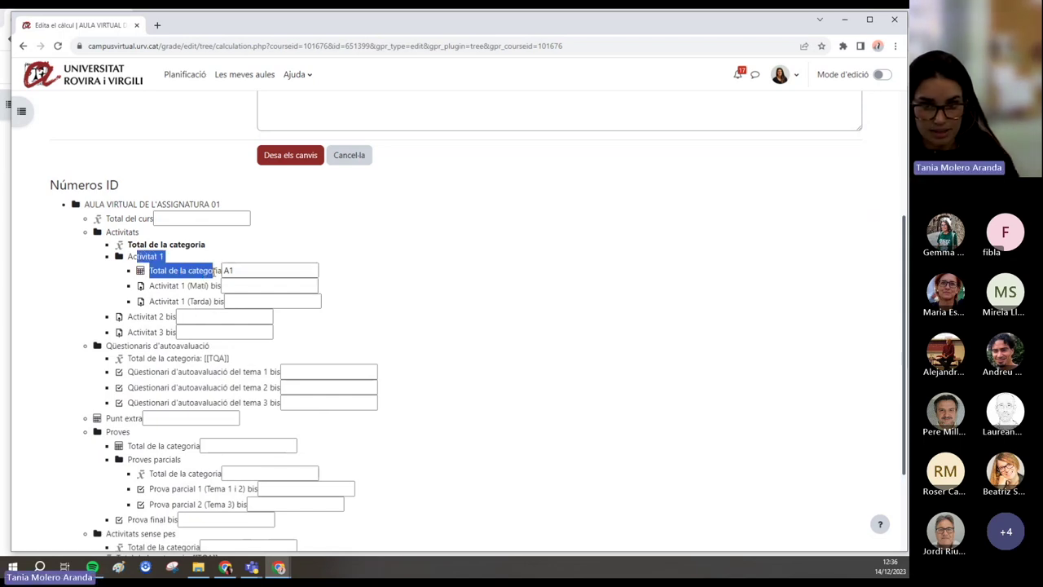
pyautogui.click(193, 317)
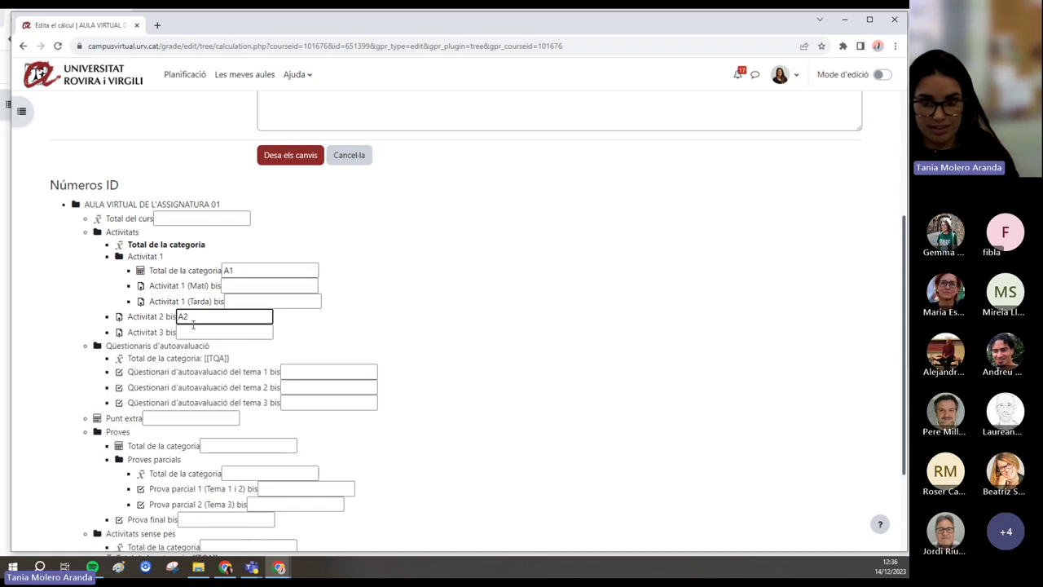
pyautogui.click(190, 330)
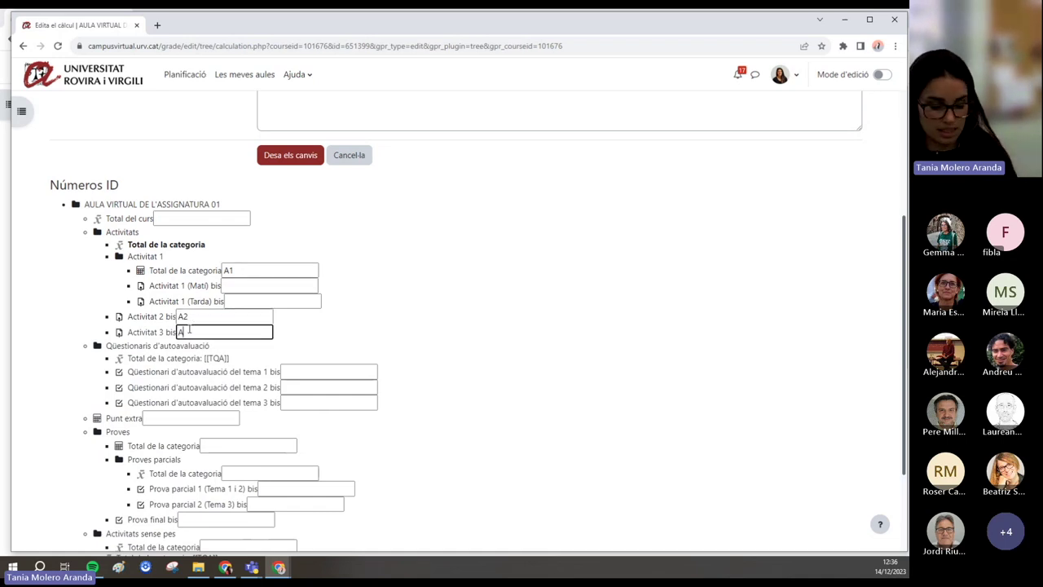
pyautogui.write('A3')
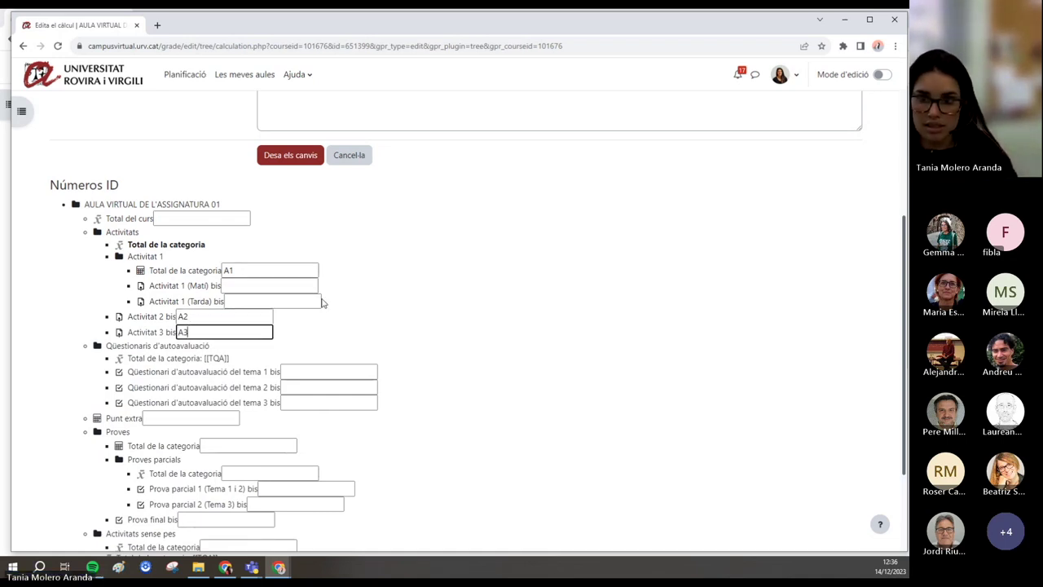
pyautogui.scroll(-2, 322, 303)
pyautogui.click(435, 494)
pyautogui.click(510, 107)
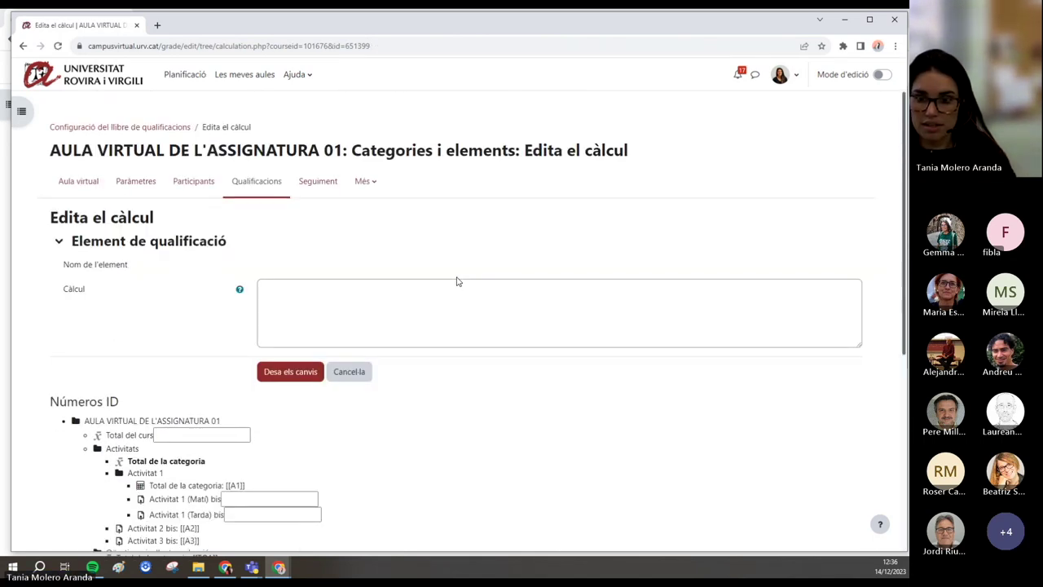
# - Paste =if(or([[A1]]<5;[[A2]]<5;[[A3]]<5);0;(([[A1]]+[[A2]]+[[A3]])/3)) as the Activitats total's calculation and save it, continuing past the recalculation
pyautogui.scroll(-1, 456, 281)
pyautogui.click(356, 192)
pyautogui.write('=if(or([[A1]]<5;[[A2]]<5;[[A3]]<5);0;((([[A1]]+[[A2]]+[[A3]])/3))')
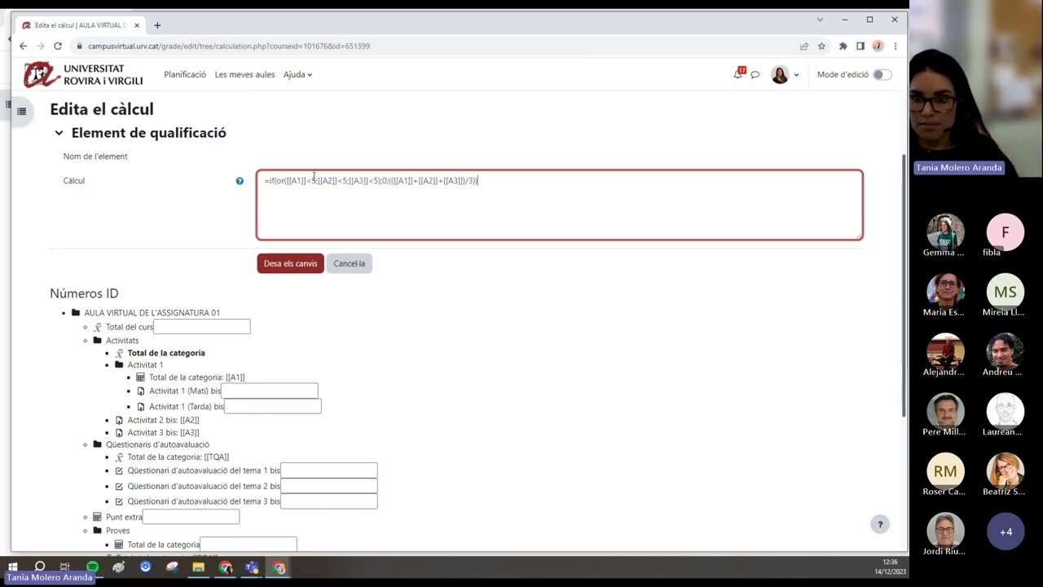
pyautogui.click(287, 265)
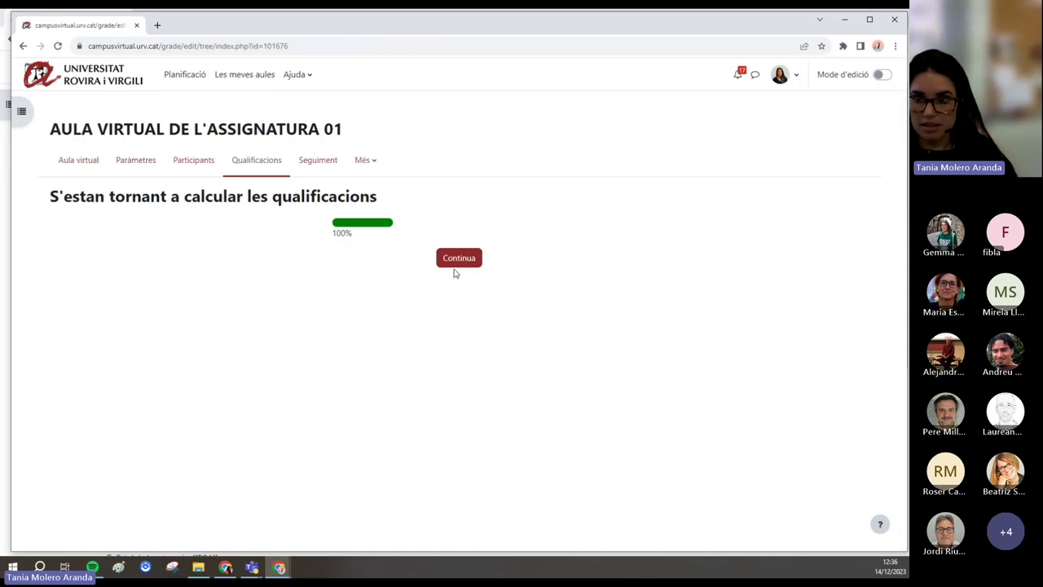
pyautogui.click(461, 262)
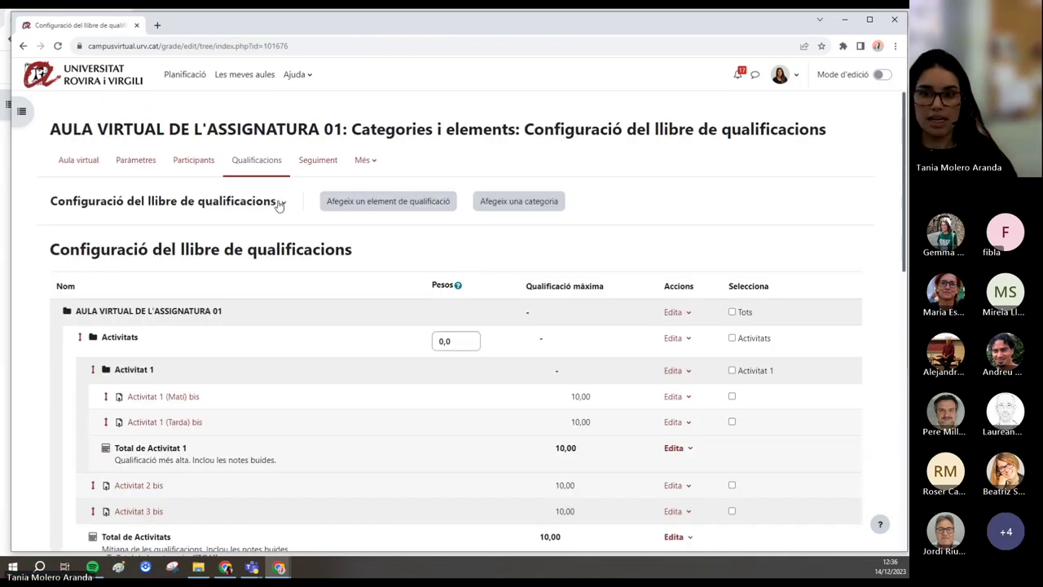
# - Check the students' Activitats totals in the Informe del qualificador, expanding the Activitats category fully and collapsing Activitat 1
pyautogui.click(280, 204)
pyautogui.click(143, 239)
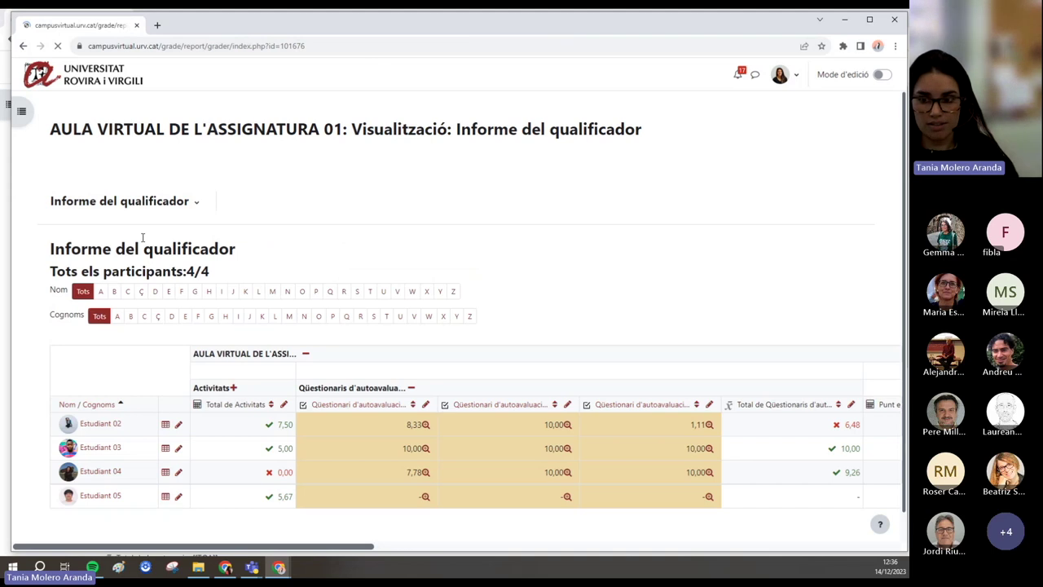
pyautogui.click(234, 358)
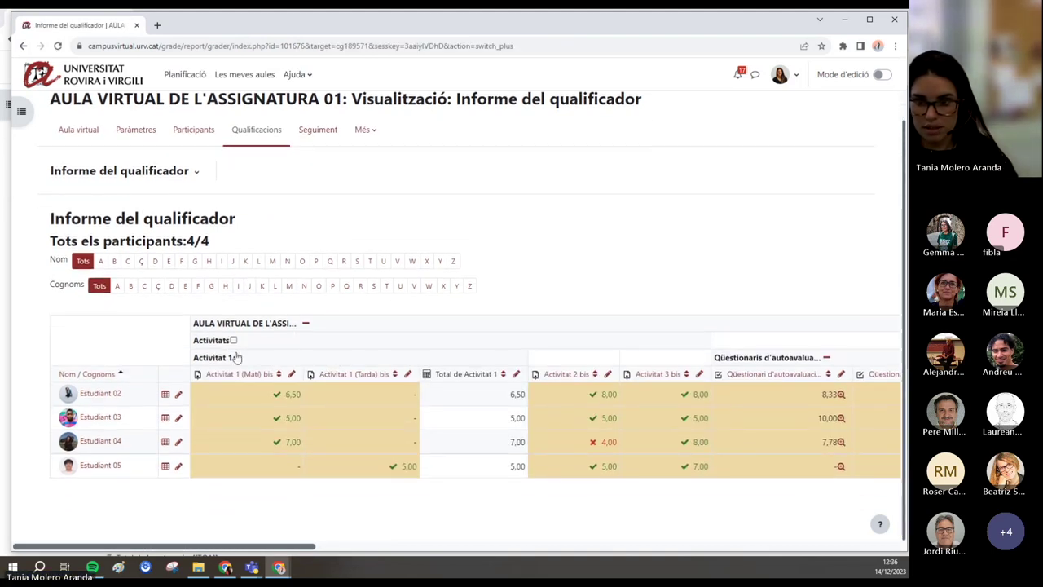
pyautogui.click(233, 341)
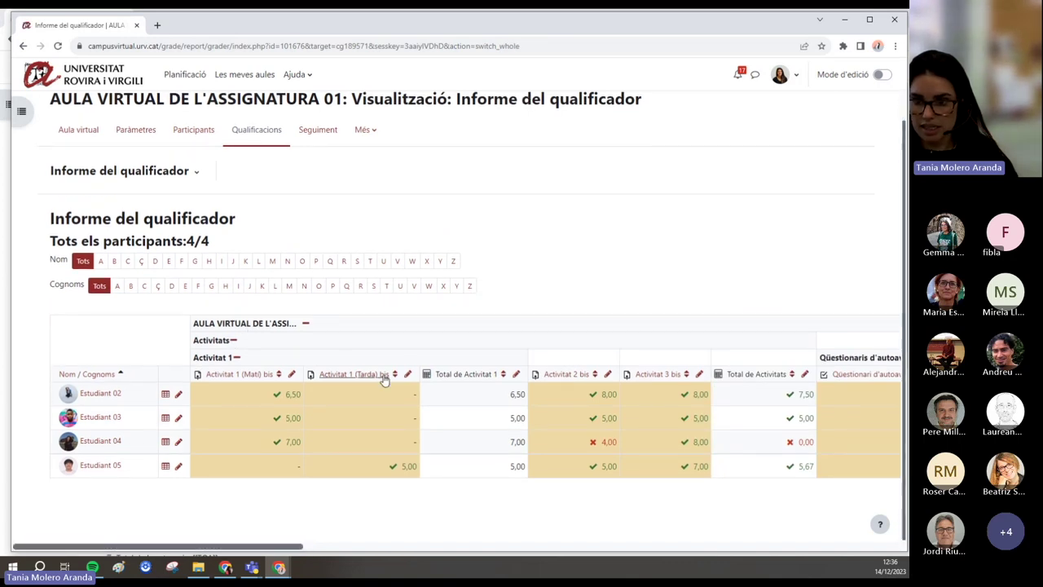
pyautogui.click(237, 357)
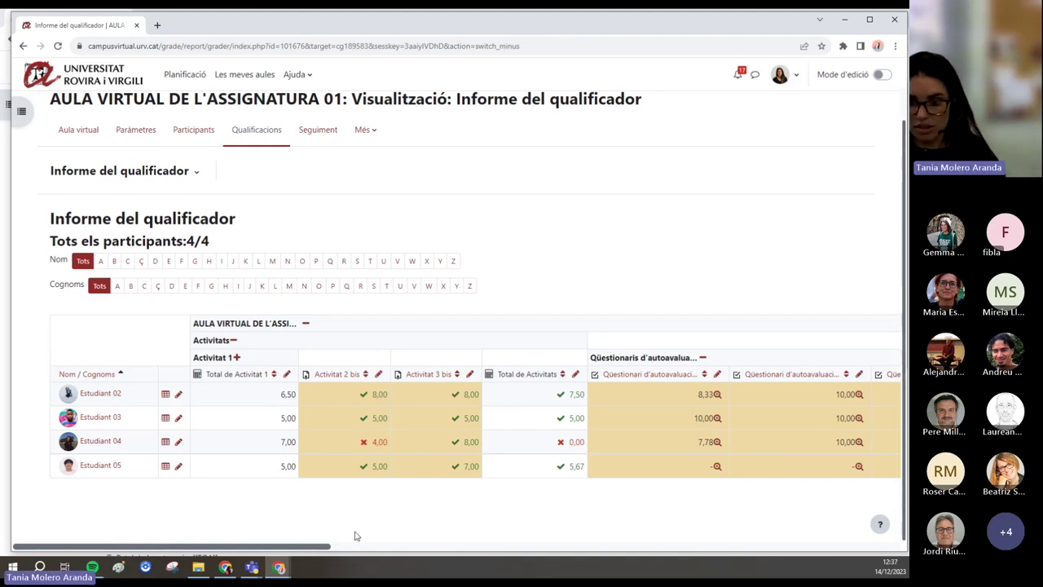
# - Return to the gradebook setup and examine the category weights and the structure from Activitats down to Activitats sense pes
pyautogui.click(172, 171)
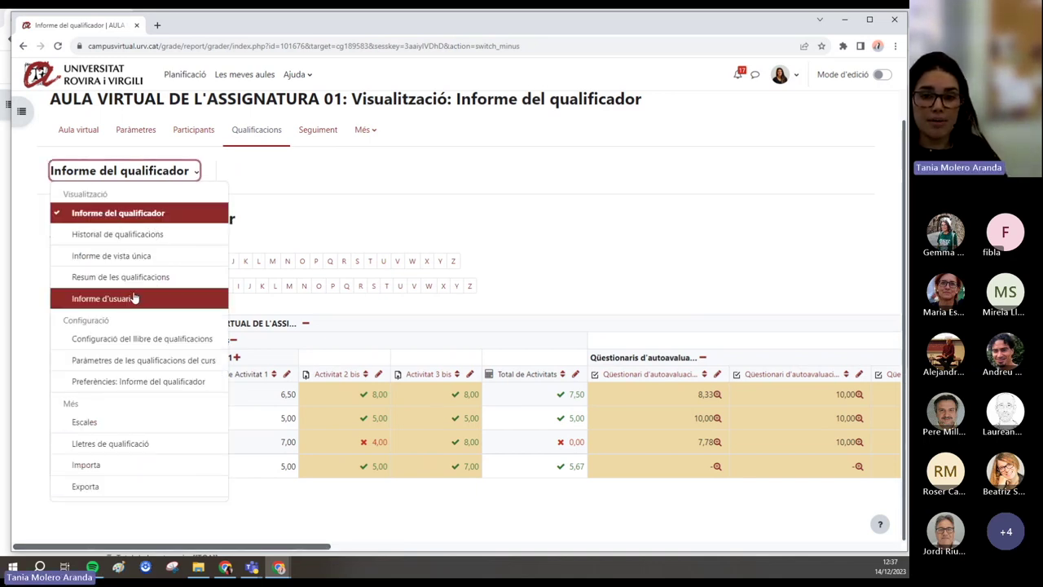
pyautogui.click(129, 338)
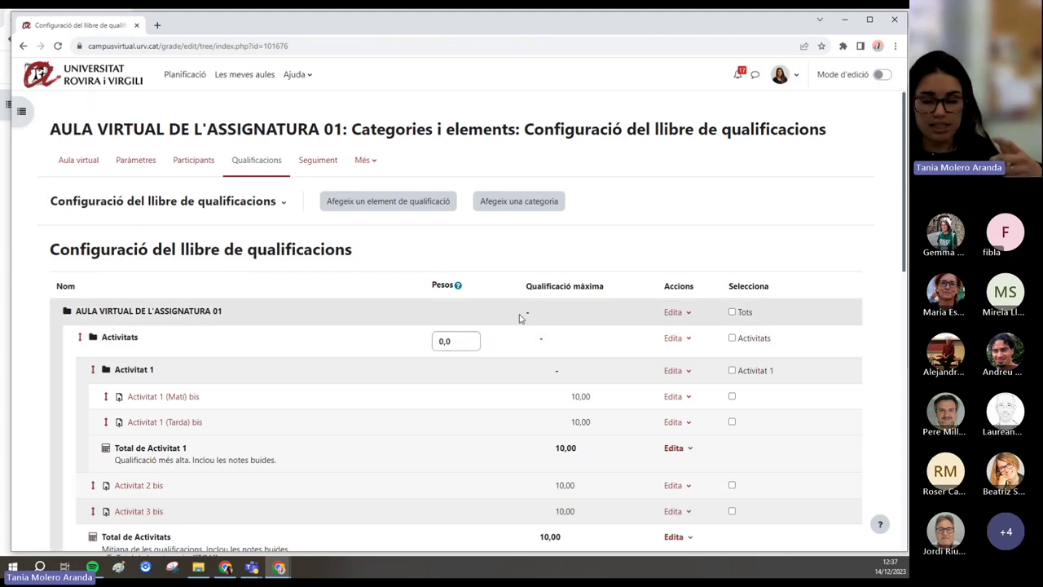
pyautogui.scroll(-1, 500, 345)
pyautogui.scroll(-2, 438, 363)
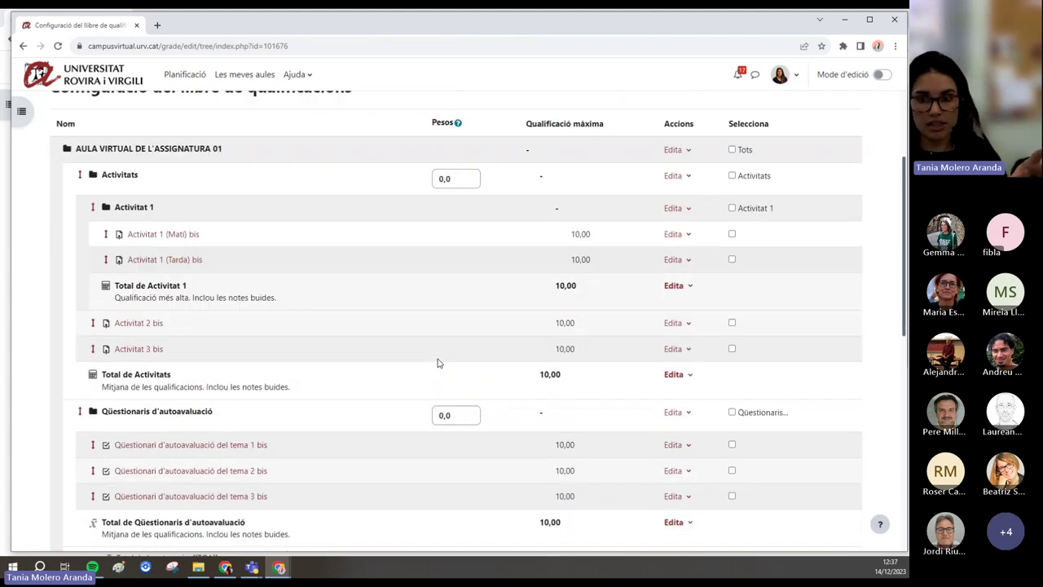
pyautogui.scroll(-1, 437, 364)
pyautogui.scroll(2, 463, 236)
pyautogui.scroll(-1, 468, 260)
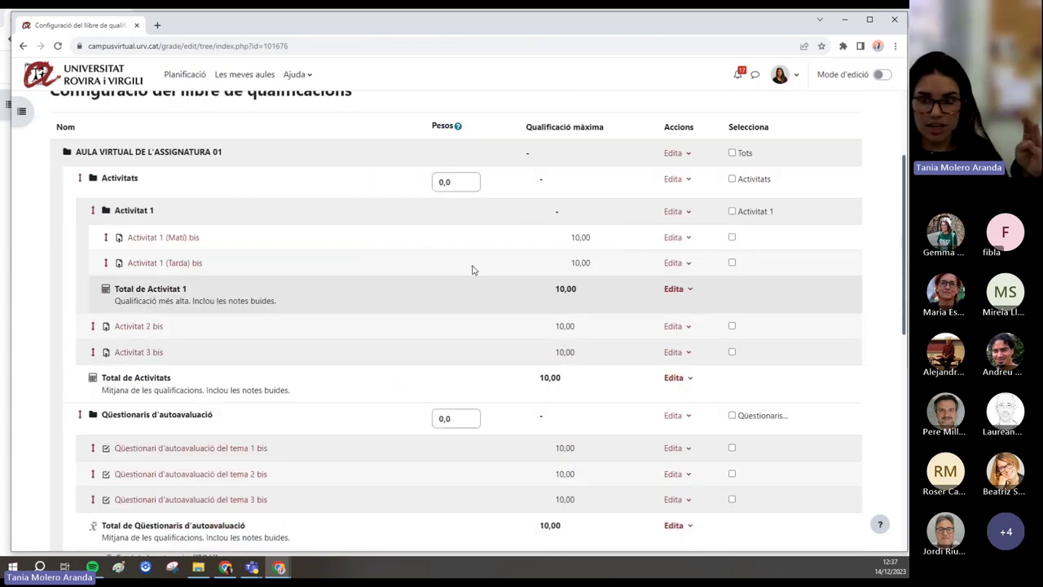
pyautogui.click(453, 182)
pyautogui.scroll(-1, 463, 367)
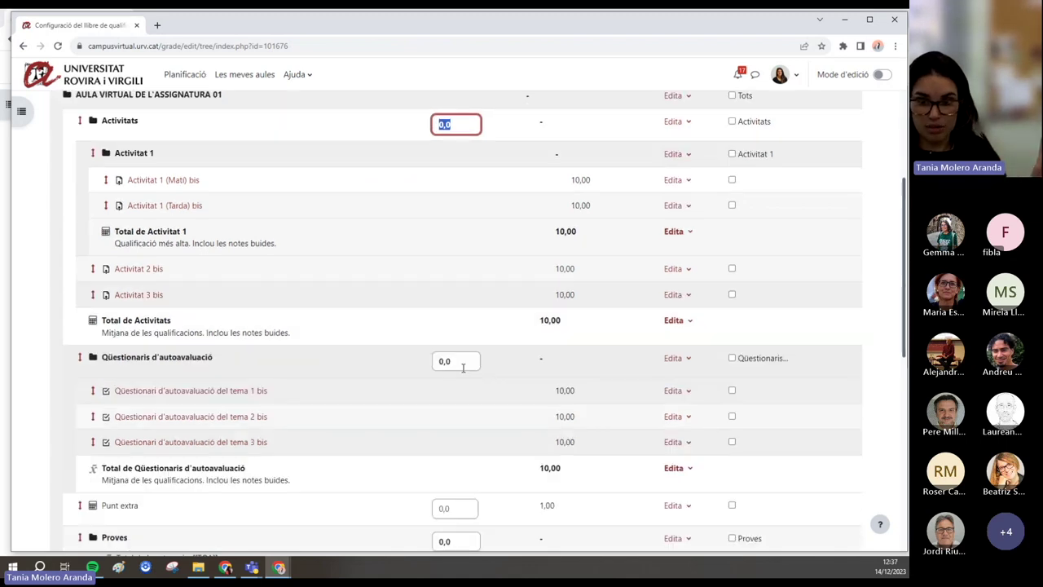
pyautogui.click(462, 367)
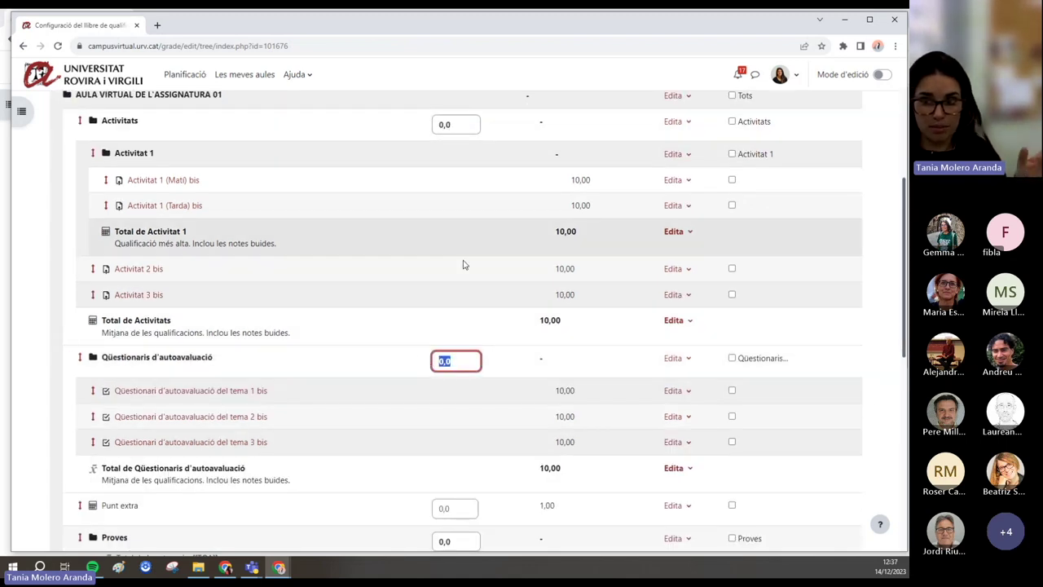
pyautogui.scroll(-1, 467, 380)
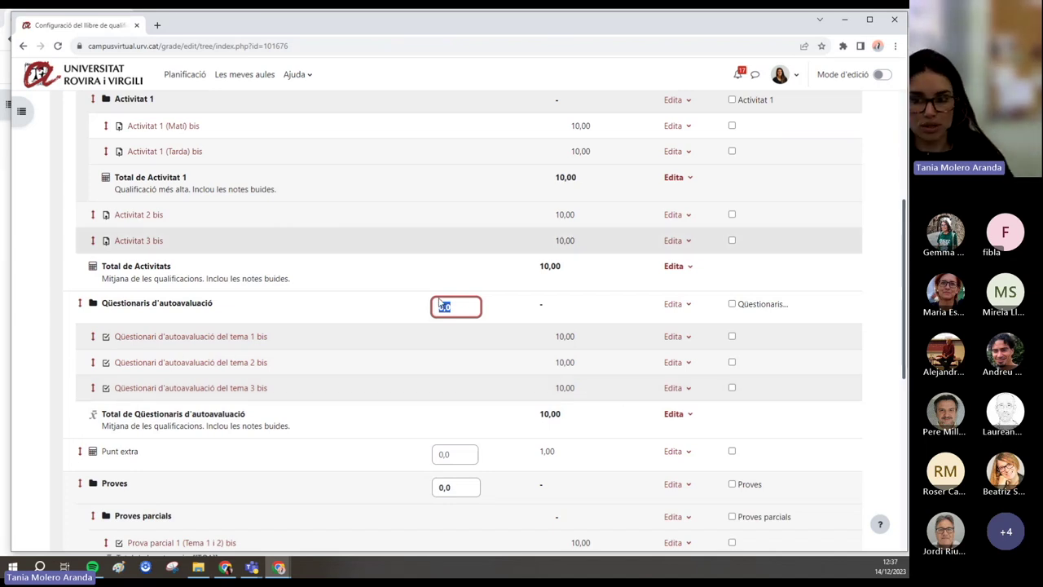
pyautogui.scroll(1, 481, 286)
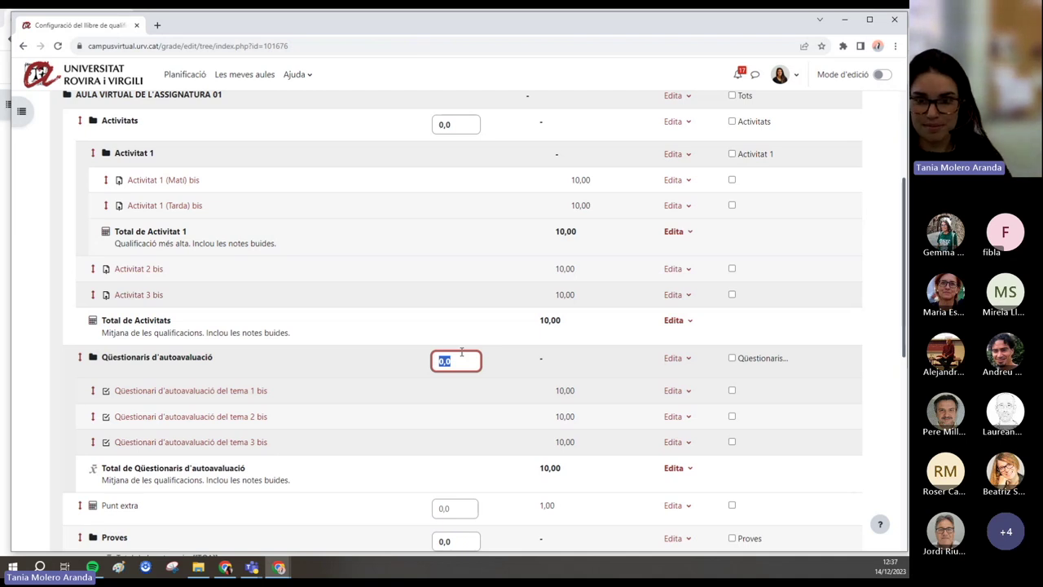
pyautogui.scroll(1, 461, 352)
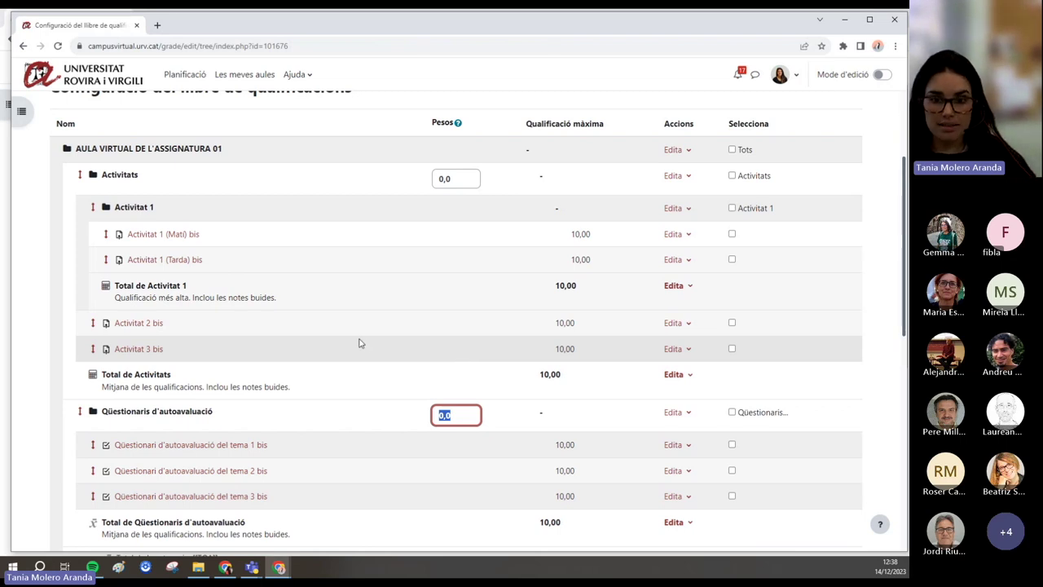
pyautogui.scroll(-3, 358, 342)
pyautogui.scroll(-2, 358, 342)
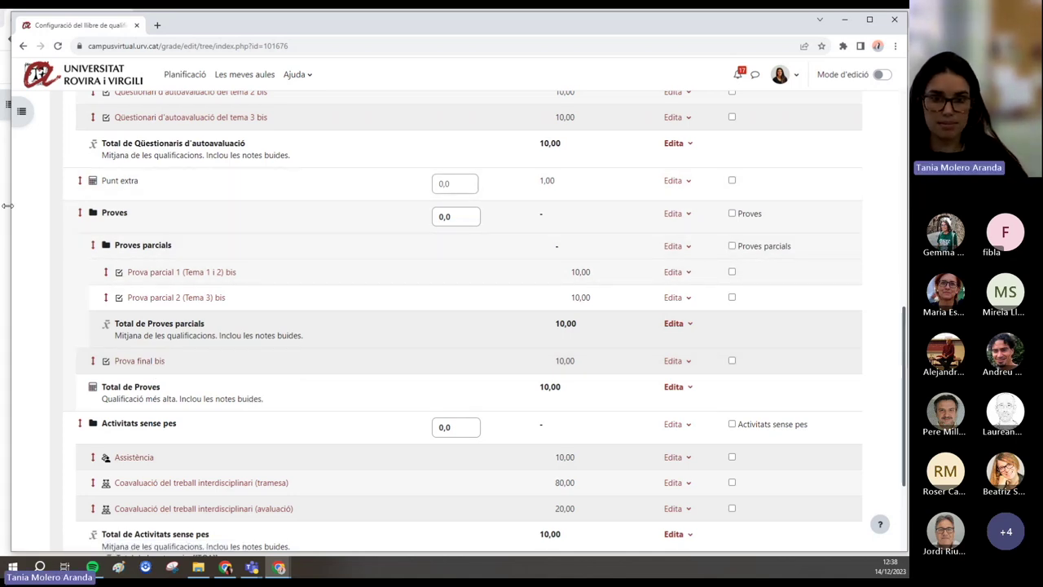
# - Switch to the gradebook setup of AULA VIRTUAL DE L'ASSIGNATURA 1 and open the calculation editor for Total de Proves parcials
pyautogui.hotkey('alt', 'Tab')
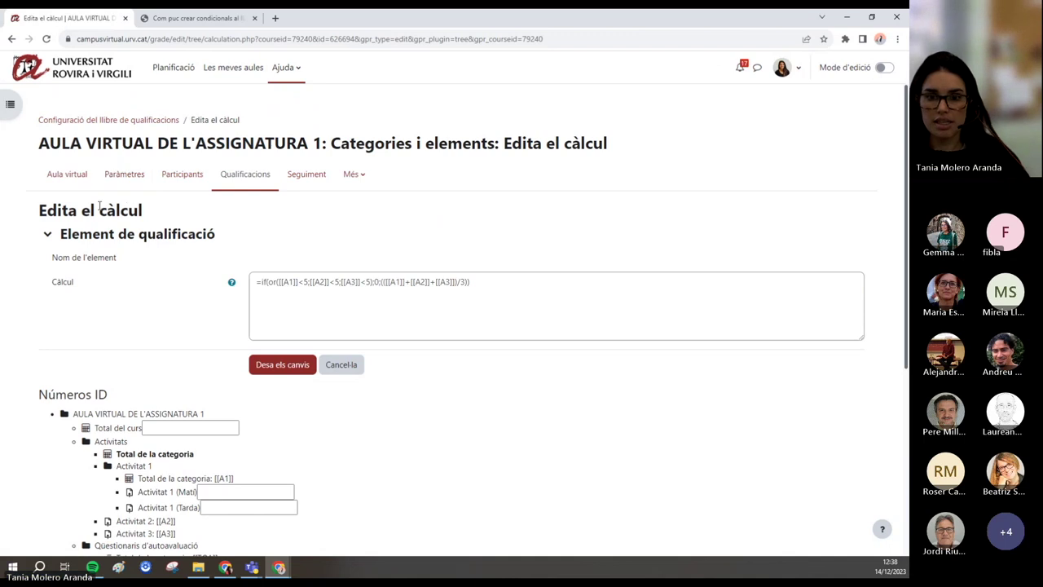
pyautogui.click(228, 174)
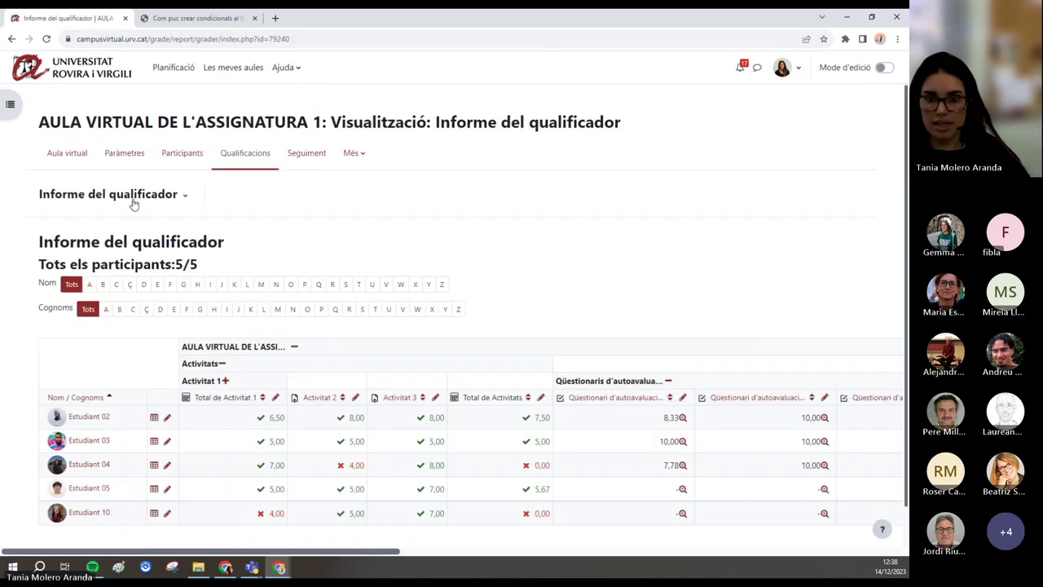
pyautogui.click(134, 203)
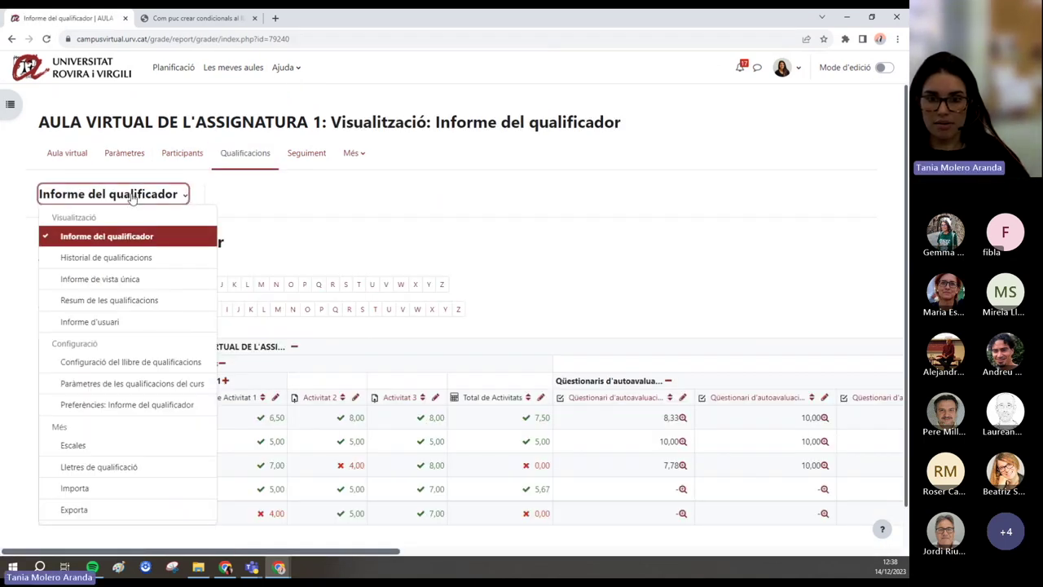
pyautogui.click(136, 367)
pyautogui.scroll(-3, 155, 367)
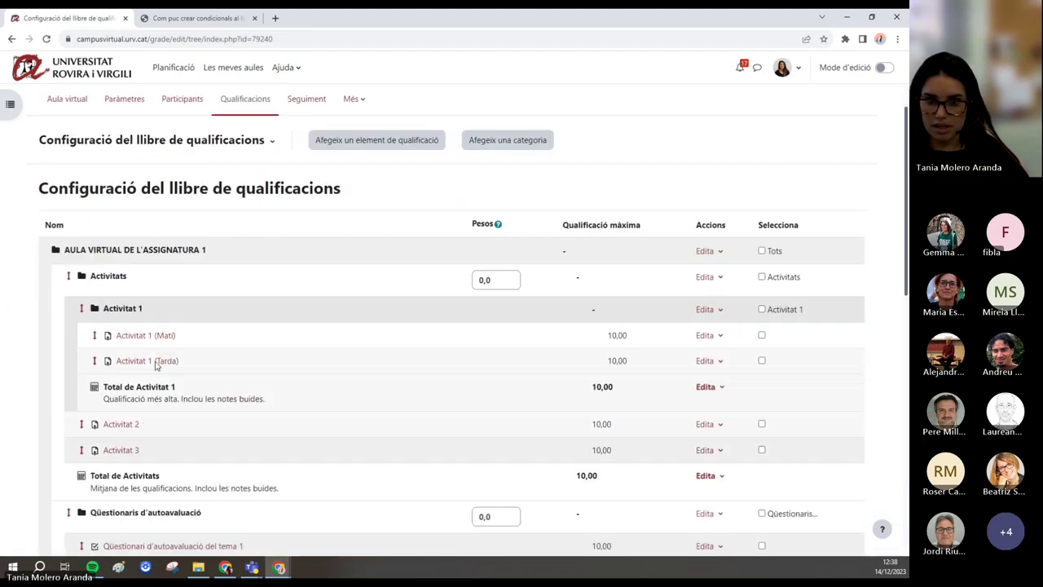
pyautogui.scroll(-4, 154, 366)
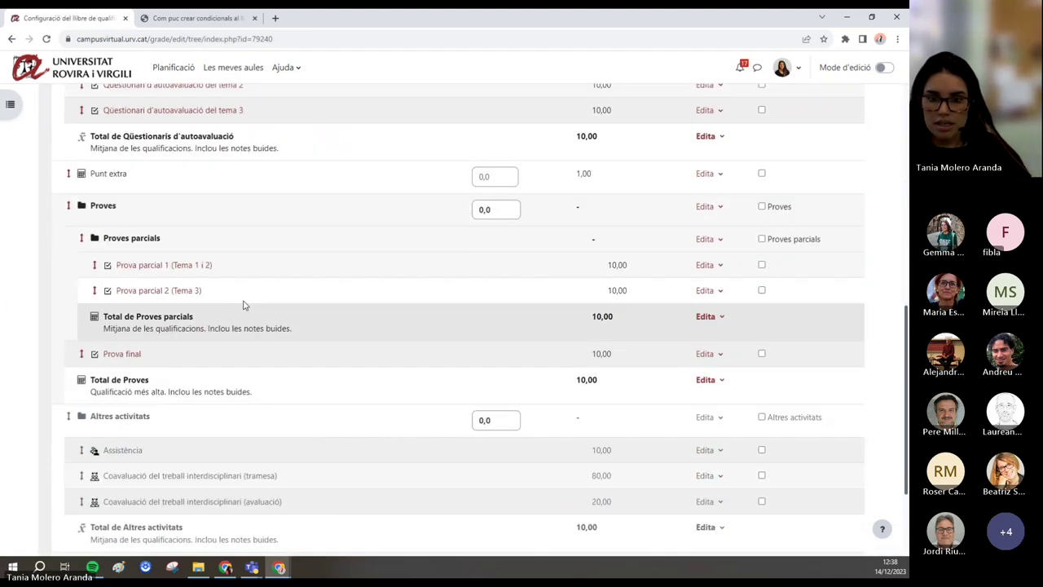
pyautogui.click(708, 317)
pyautogui.click(698, 338)
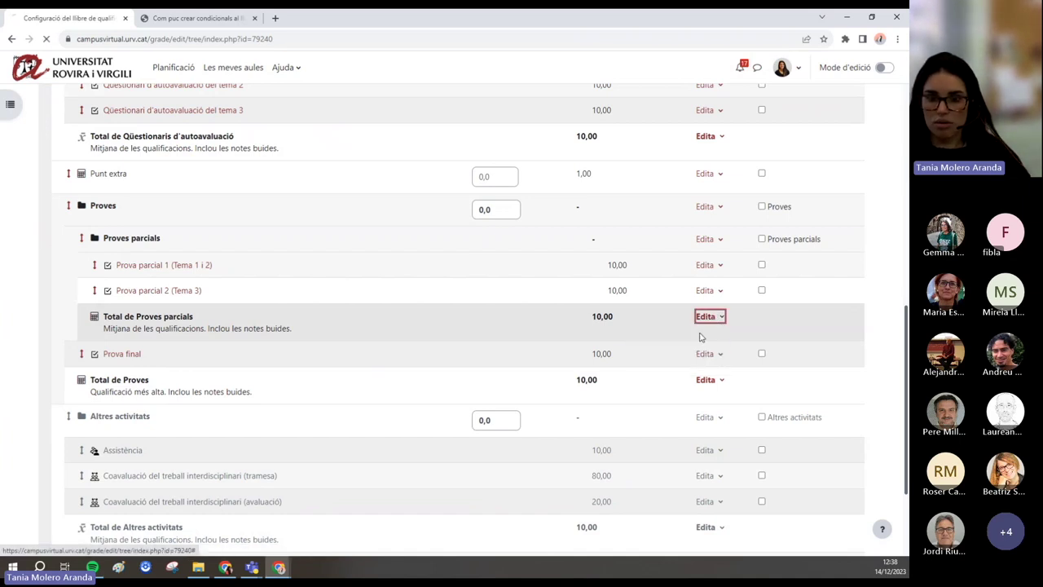
# - Examine the Proves parcials formula's parts: the P1 and P2 conditions, the and operator, the >= comparison, the average and the zero result
pyautogui.click(489, 283)
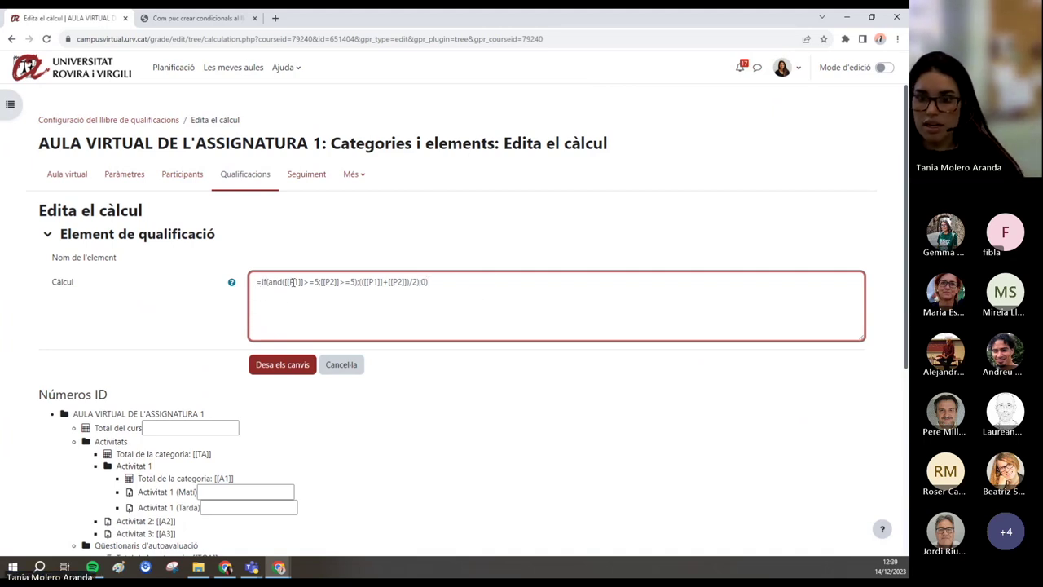
pyautogui.moveTo(287, 282); pyautogui.dragTo(341, 284)
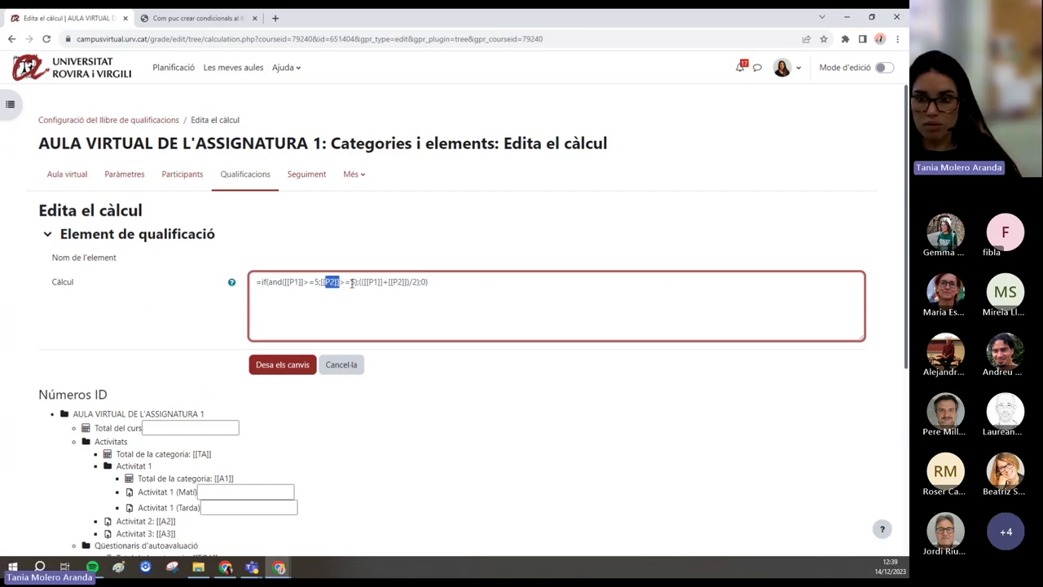
pyautogui.moveTo(354, 281); pyautogui.dragTo(424, 283)
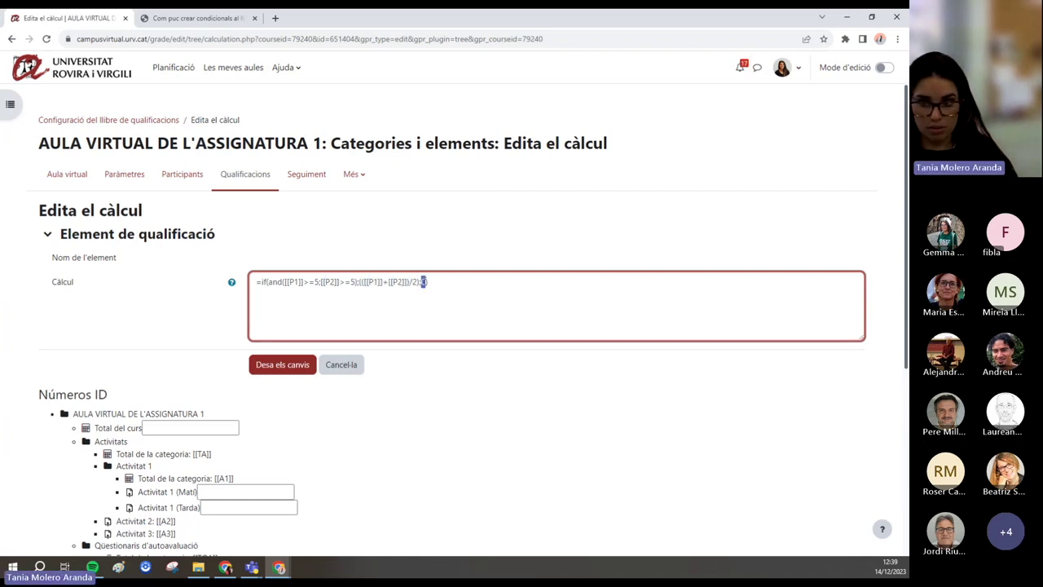
pyautogui.click(435, 283)
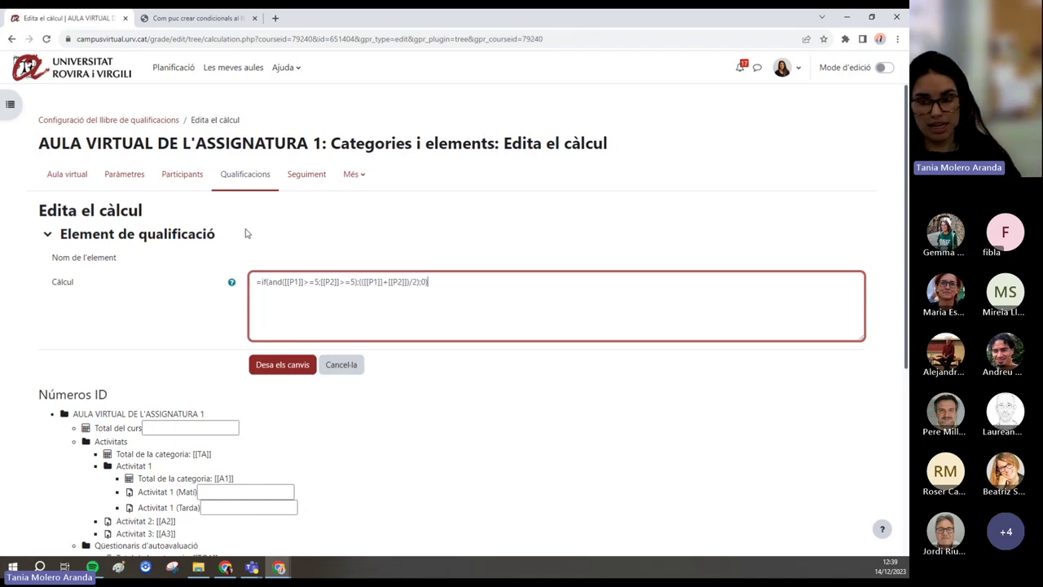
pyautogui.moveTo(282, 282); pyautogui.dragTo(269, 285)
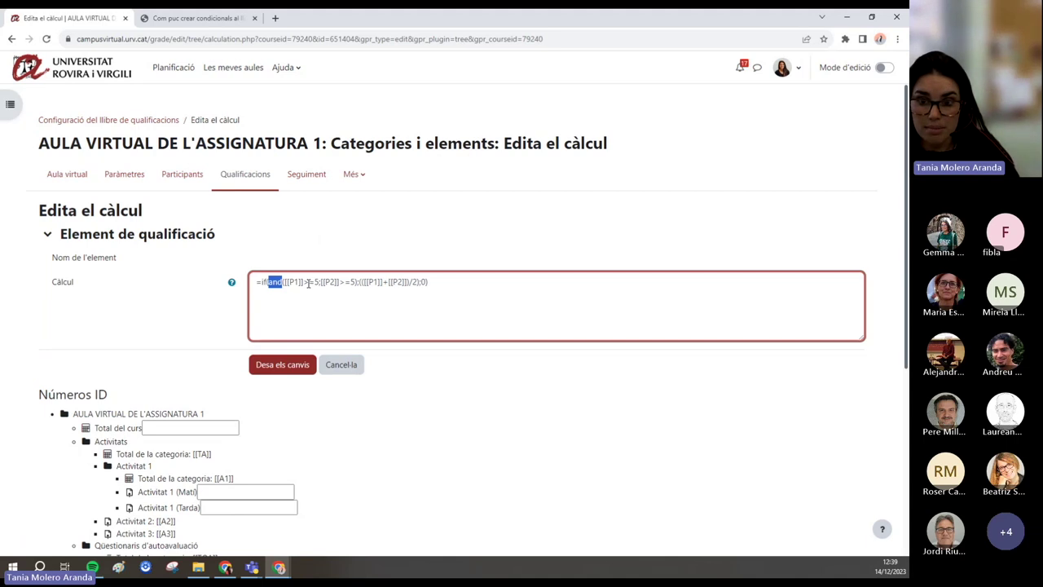
pyautogui.moveTo(303, 281); pyautogui.dragTo(308, 282)
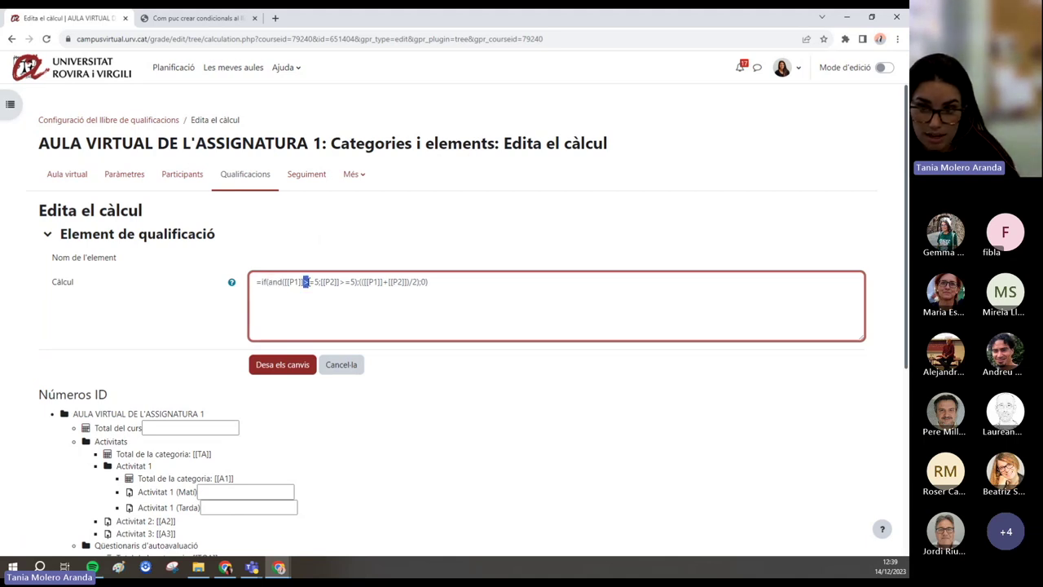
pyautogui.click(308, 281)
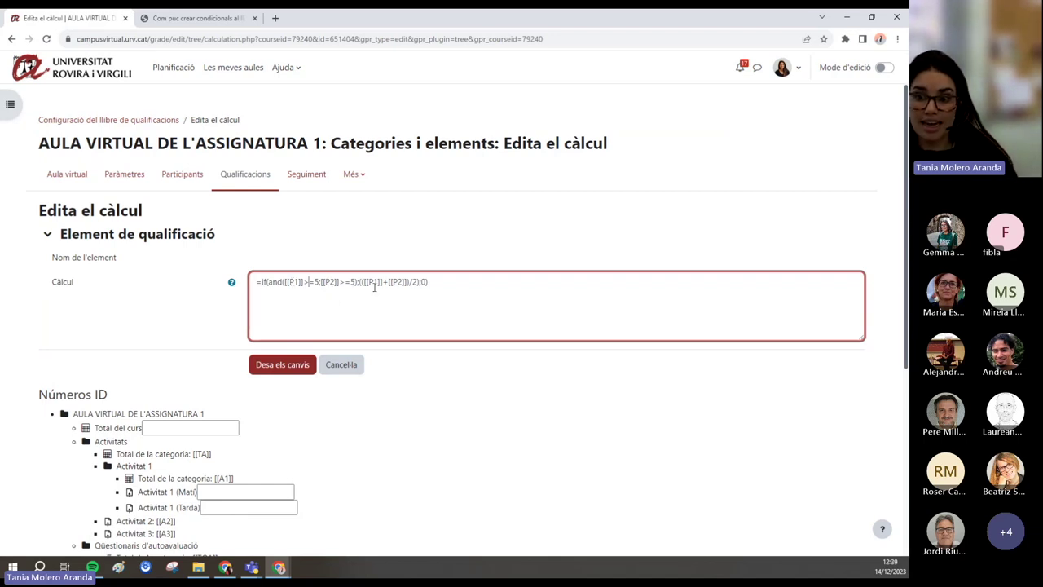
# - Examine the Proves parcials formula's average and zero result, and compare its P1 and P2 references with the ID number list
pyautogui.moveTo(360, 281); pyautogui.dragTo(408, 282)
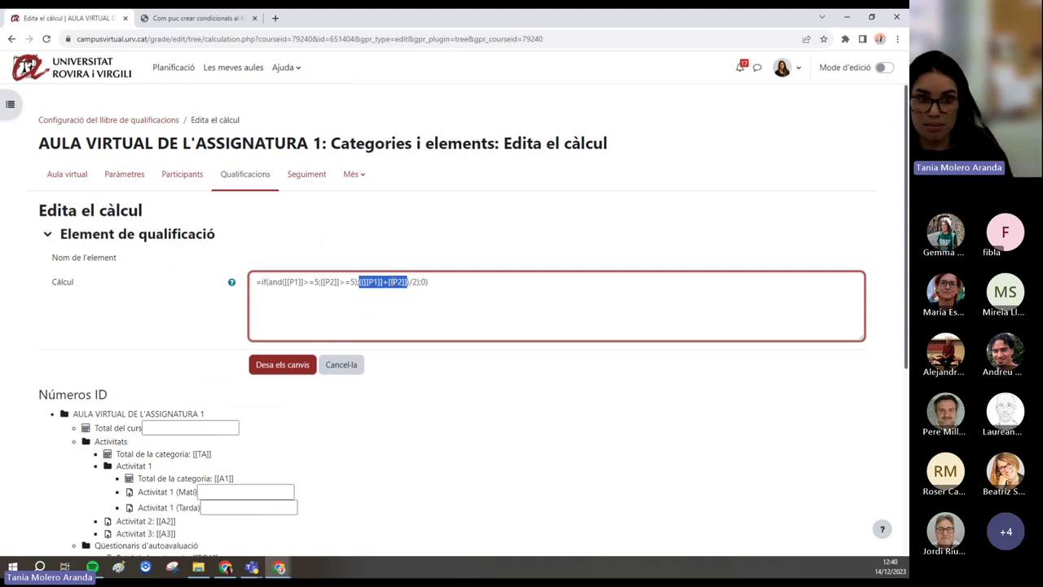
pyautogui.click(422, 282)
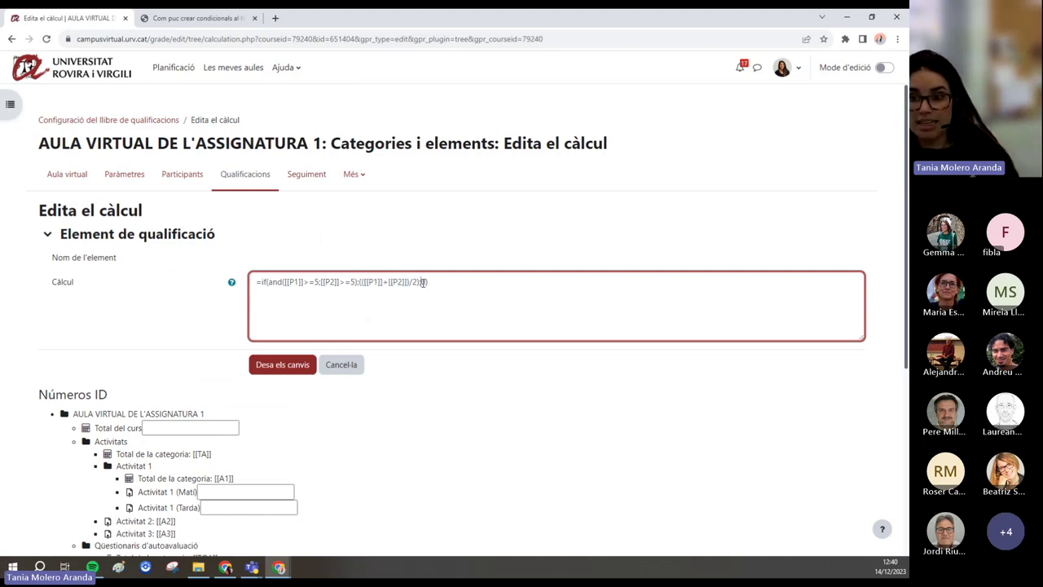
pyautogui.click(440, 284)
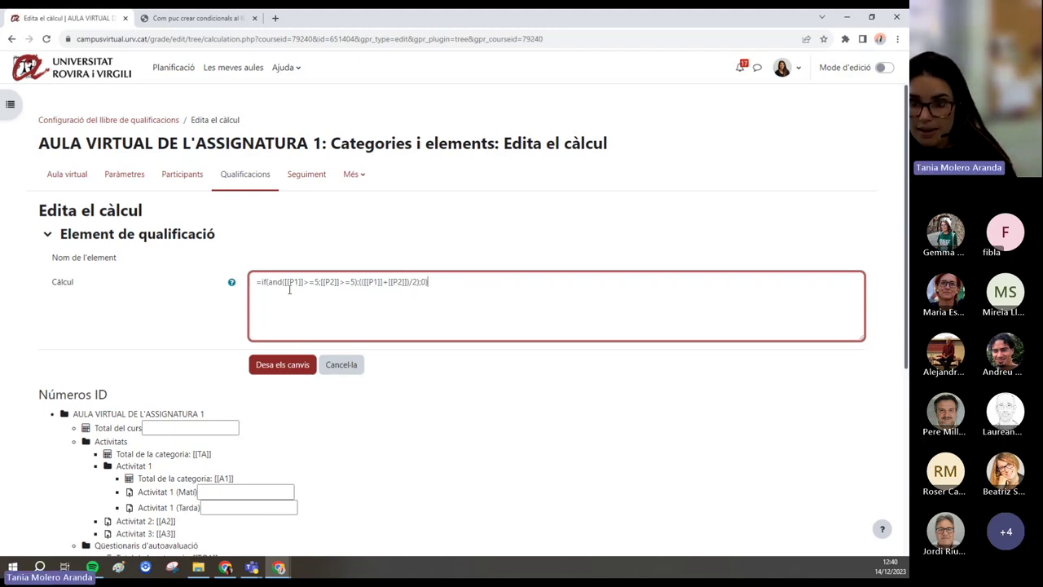
pyautogui.scroll(-1, 289, 289)
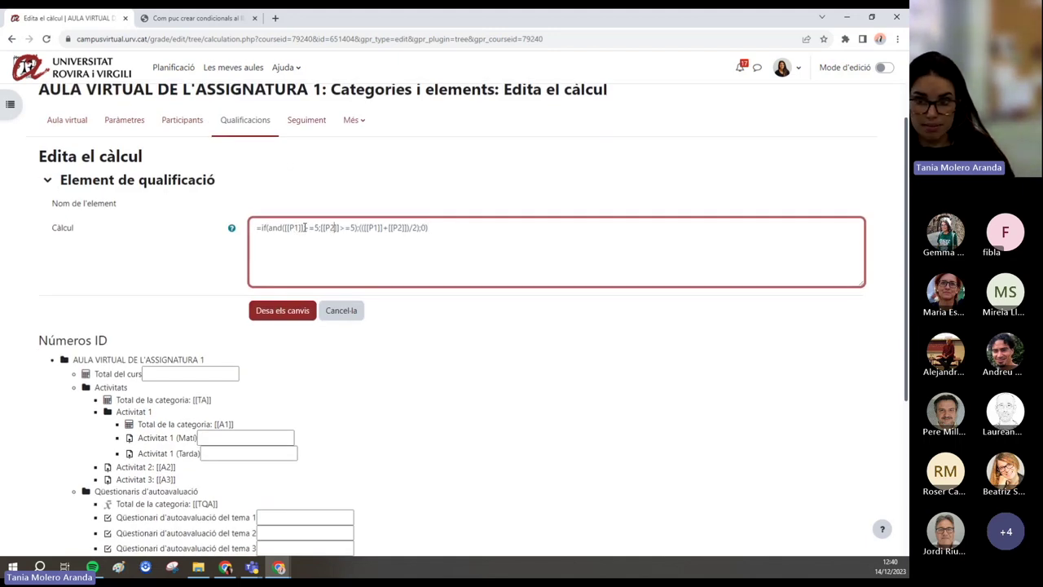
pyautogui.doubleClick(374, 228)
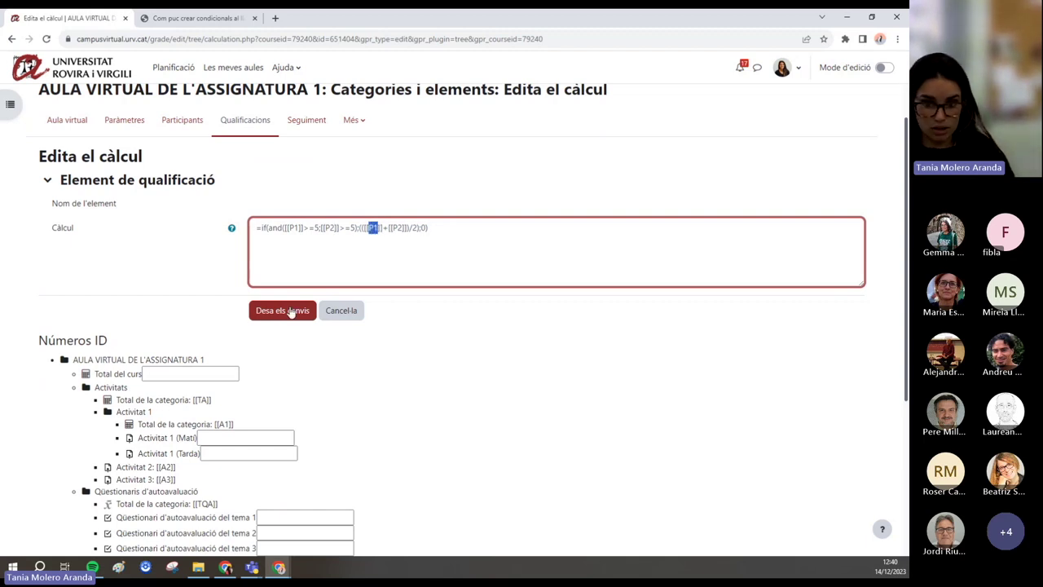
pyautogui.scroll(-2, 285, 308)
pyautogui.scroll(-2, 289, 358)
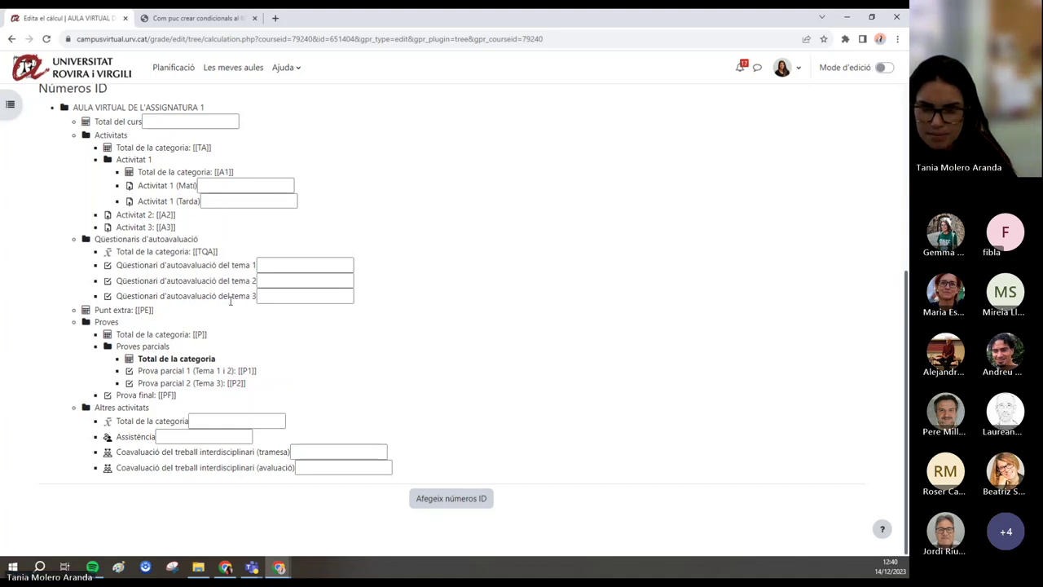
pyautogui.scroll(4, 230, 333)
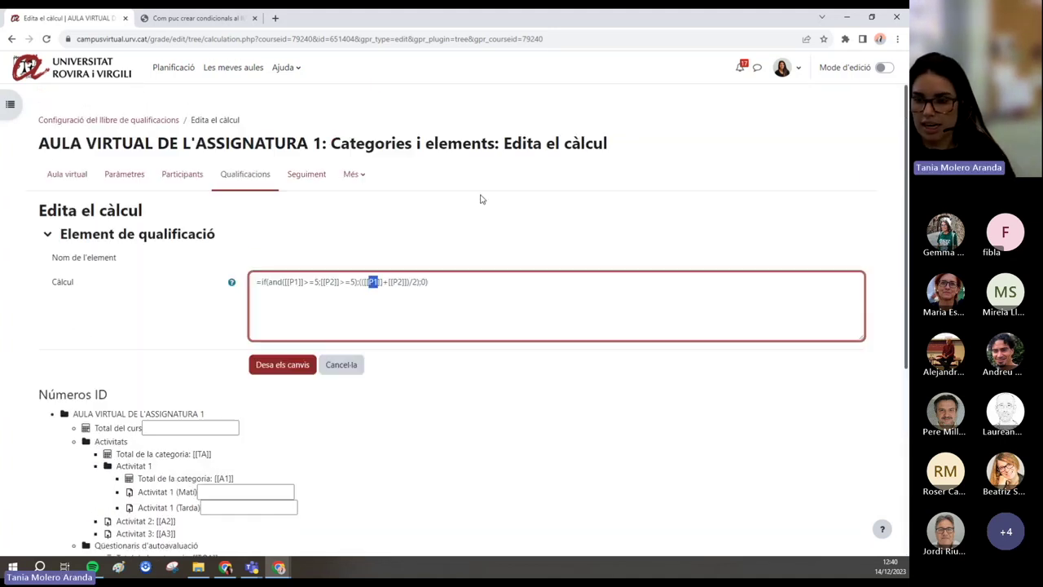
# - Copy the whole Proves parcials formula and switch to the gradebook setup of AULA VIRTUAL DE L'ASSIGNATURA 01
pyautogui.scroll(-1, 444, 279)
pyautogui.moveTo(437, 177); pyautogui.dragTo(246, 181)
pyautogui.hotkey('ctrl', 'c')
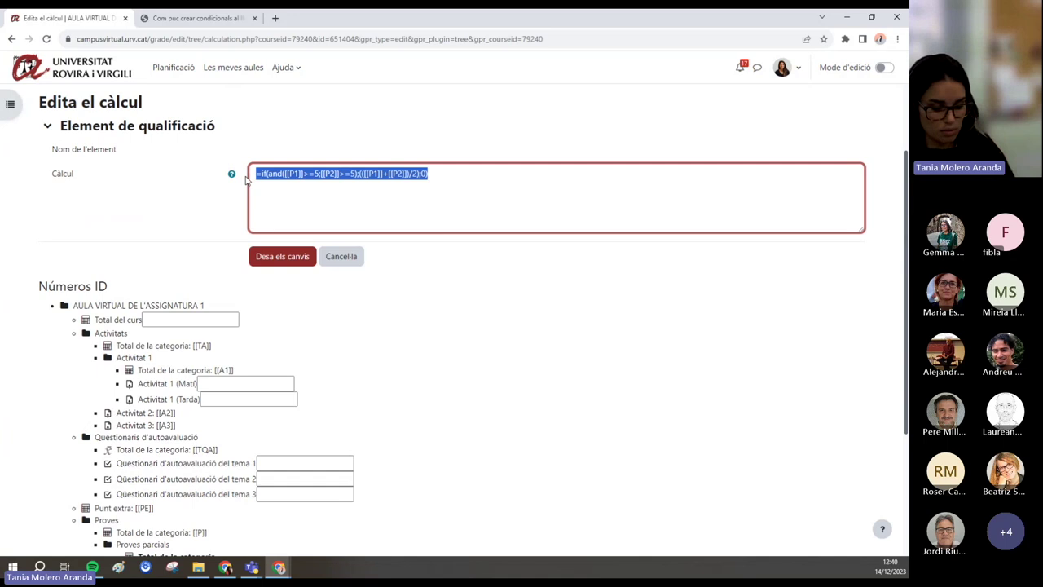
pyautogui.click(279, 567)
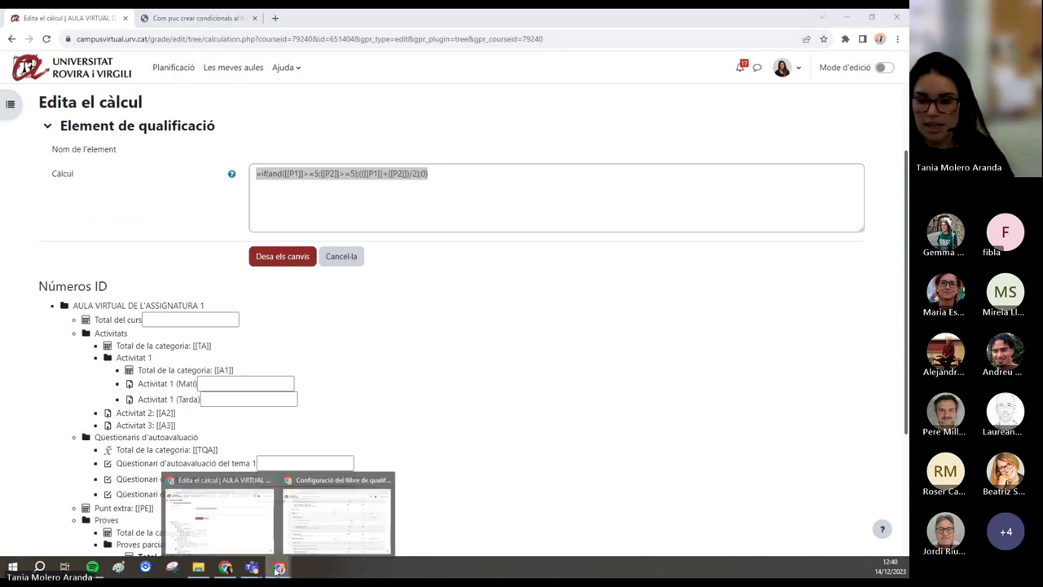
pyautogui.click(341, 511)
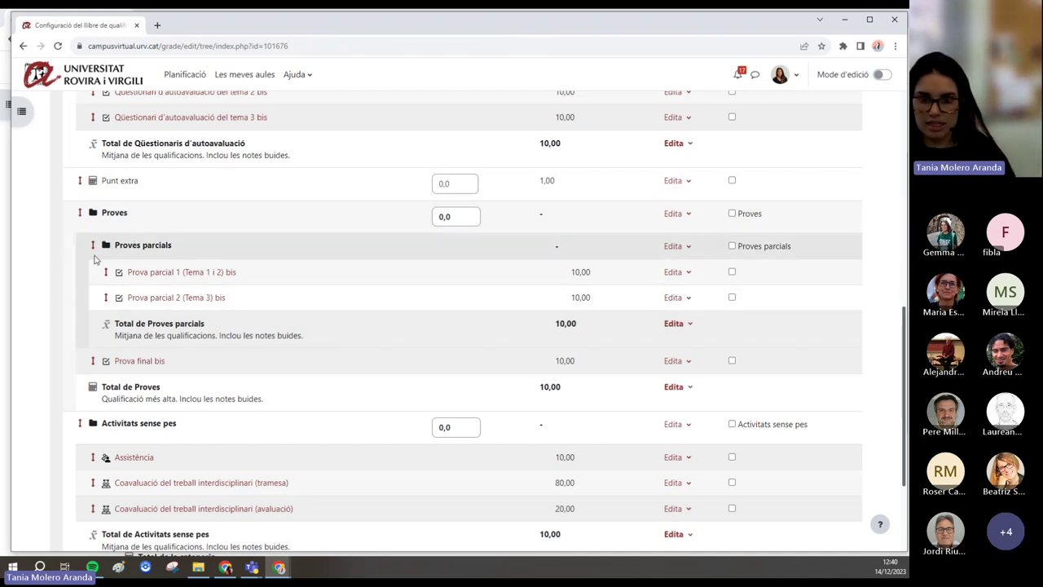
# - Open the calculation editor for Total de Proves parcials and paste the copied if/and formula into it
pyautogui.click(678, 323)
pyautogui.click(668, 348)
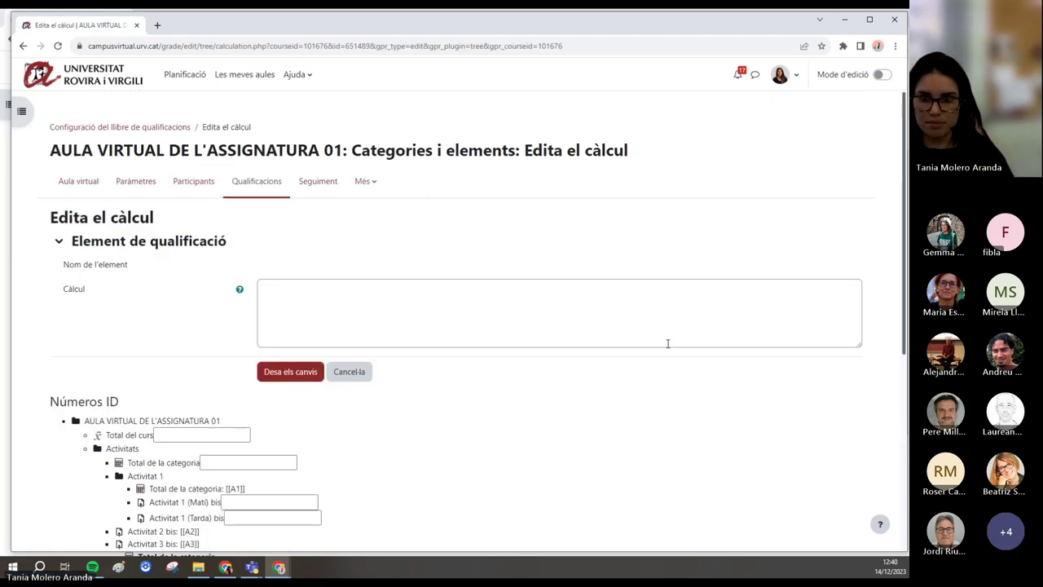
pyautogui.click(304, 304)
pyautogui.hotkey('ctrl', 'v')
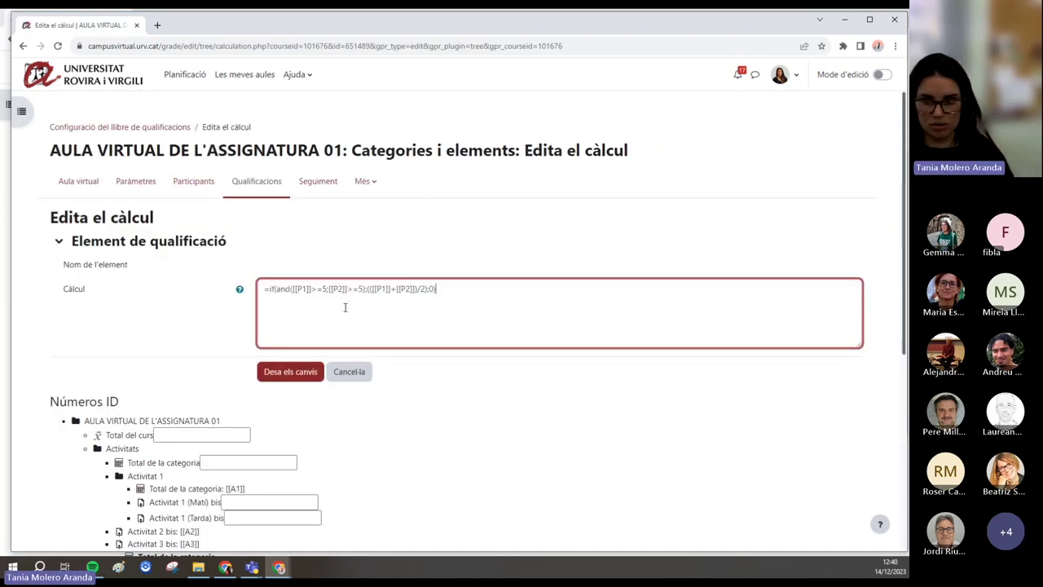
# - Assign ID number P1 to Prova parcial 1 (Tema 1 i 2) bis and P2 to Prova parcial 2 (Tema 3) bis
pyautogui.scroll(-1, 442, 318)
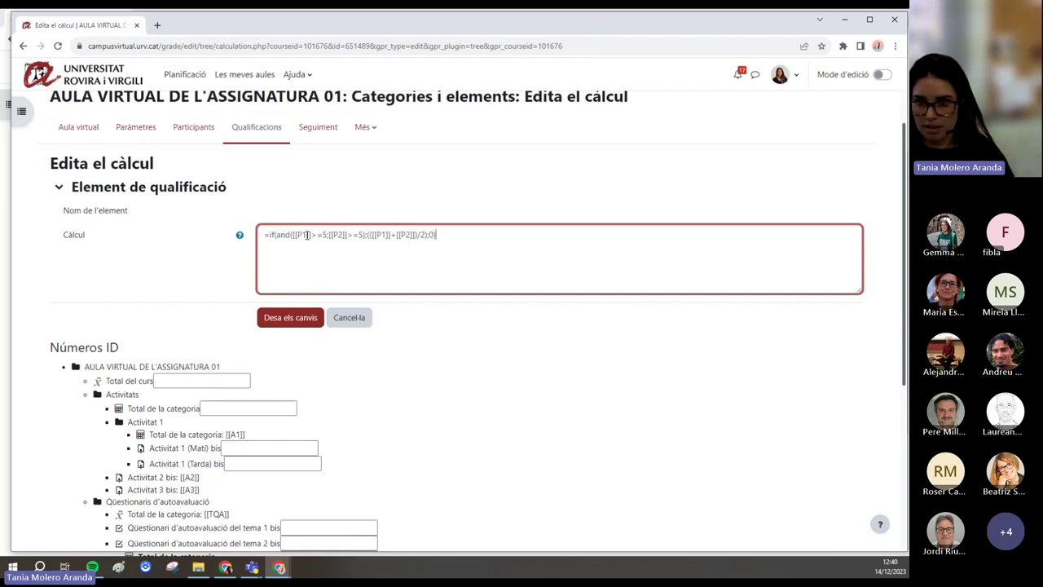
pyautogui.scroll(-4, 442, 338)
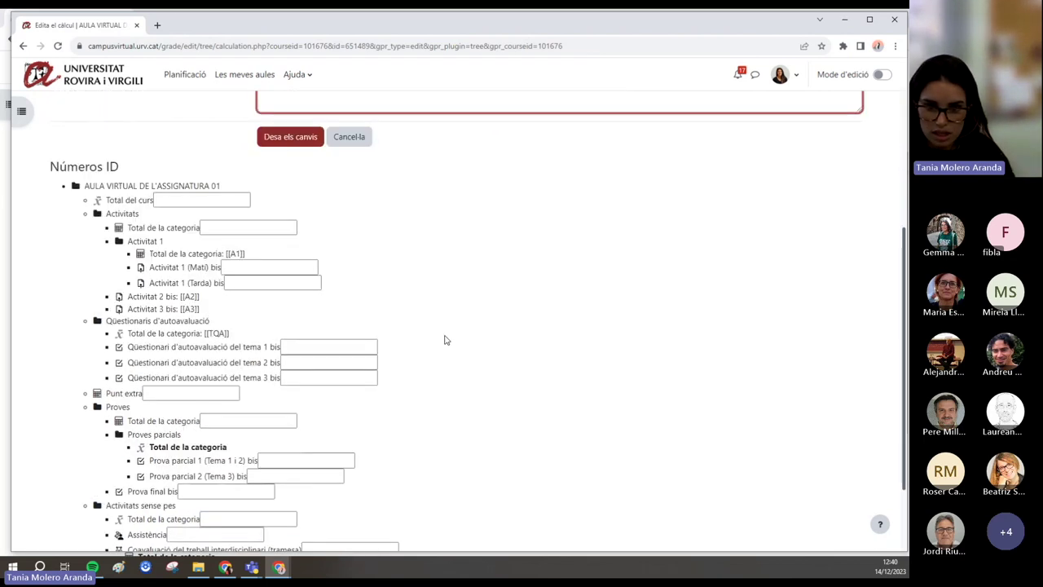
pyautogui.click(292, 356)
pyautogui.write('P1')
pyautogui.click(299, 373)
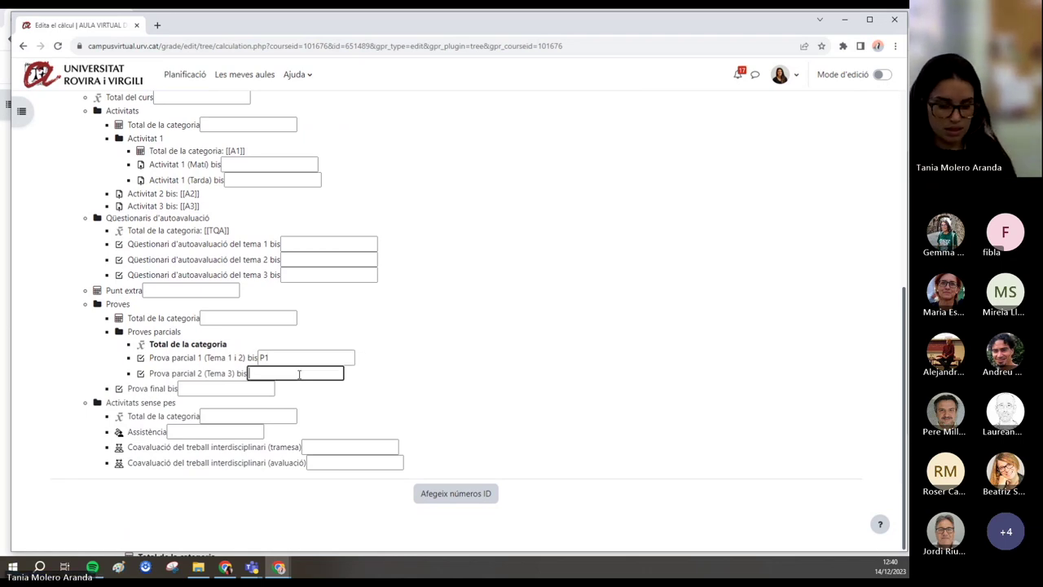
pyautogui.write('P2')
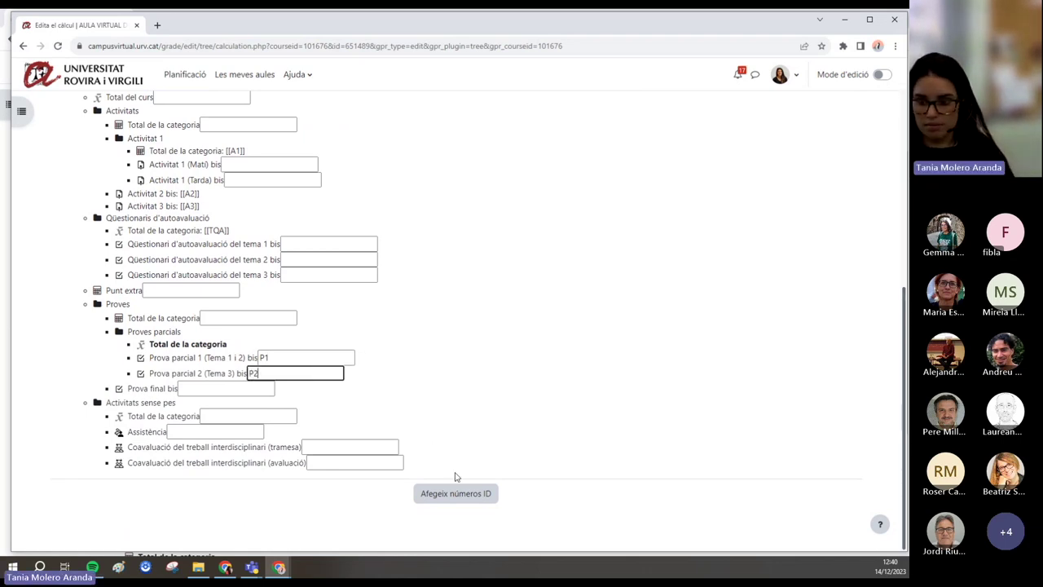
pyautogui.click(458, 497)
pyautogui.click(503, 109)
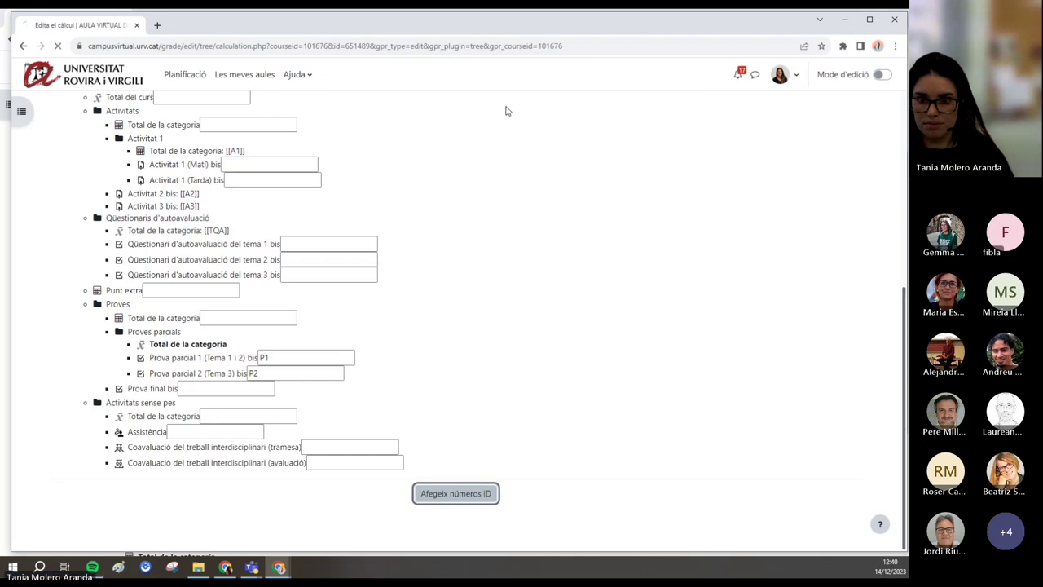
# - Paste the formula =if(and([[P1]]>=5;[[P2]]>=5);(([[P1]]+[[P2]])/2);0) as the Proves parcials calculation, save it and continue past the recalculation
pyautogui.click(319, 300)
pyautogui.hotkey('ctrl', 'v')
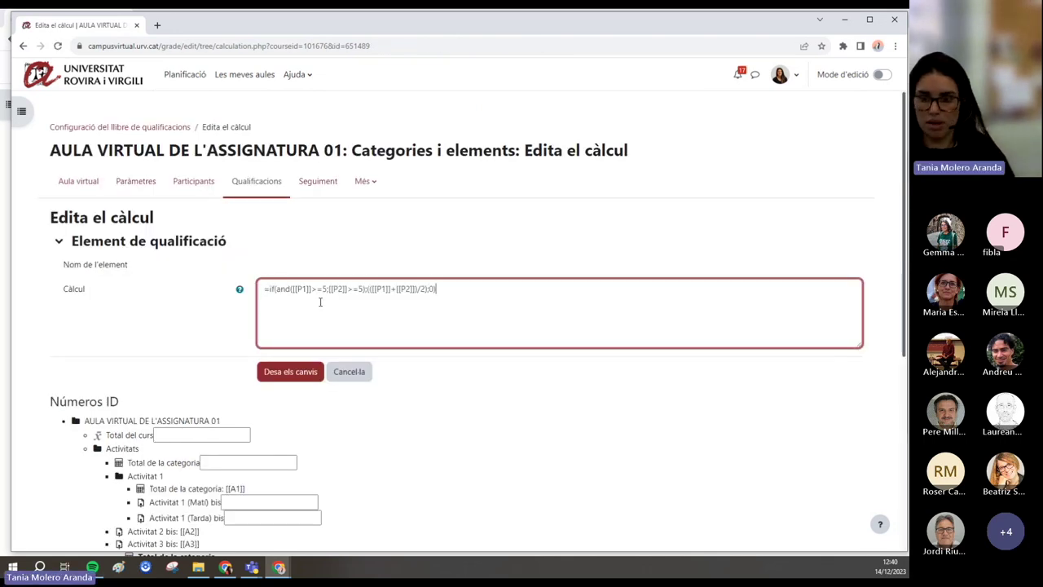
pyautogui.click(299, 373)
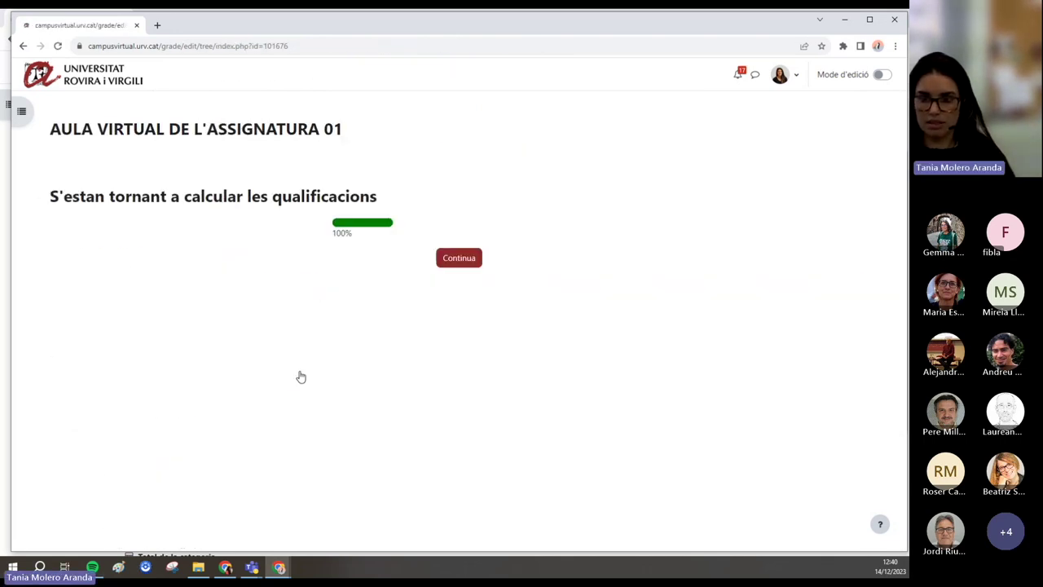
pyautogui.click(455, 261)
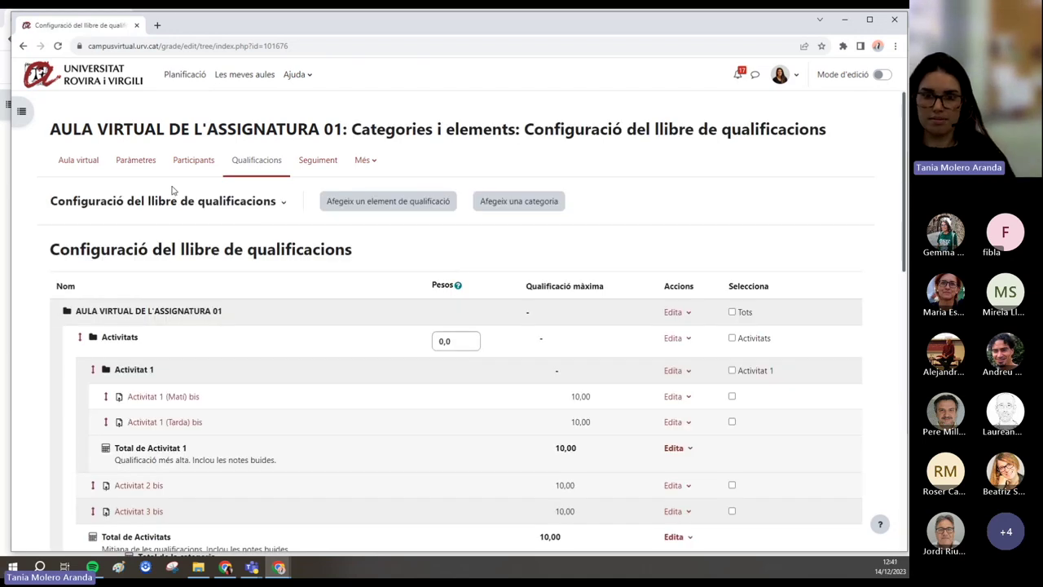
# - Check the Total de Proves parcials of Estudiant 02 and Estudiant 03 against their partial exam grades in the Informe del qualificador
pyautogui.click(174, 198)
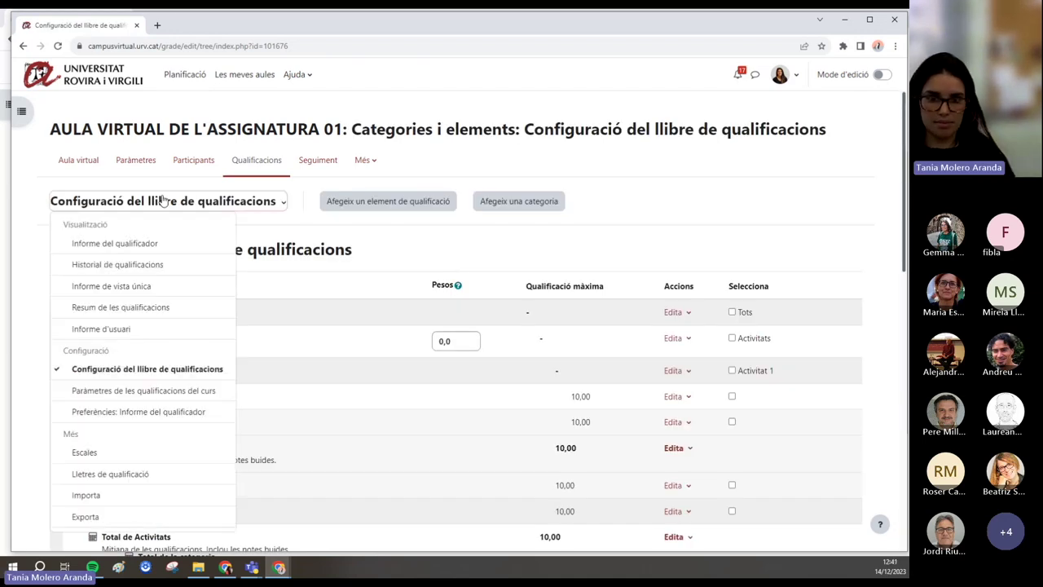
pyautogui.click(131, 244)
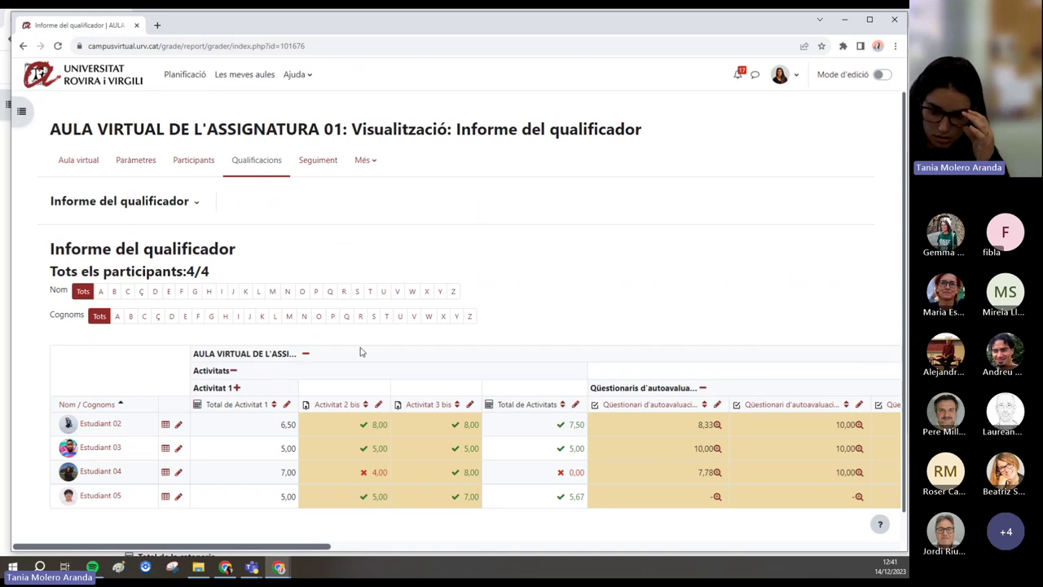
pyautogui.scroll(-1, 269, 488)
pyautogui.moveTo(272, 548); pyautogui.dragTo(627, 551)
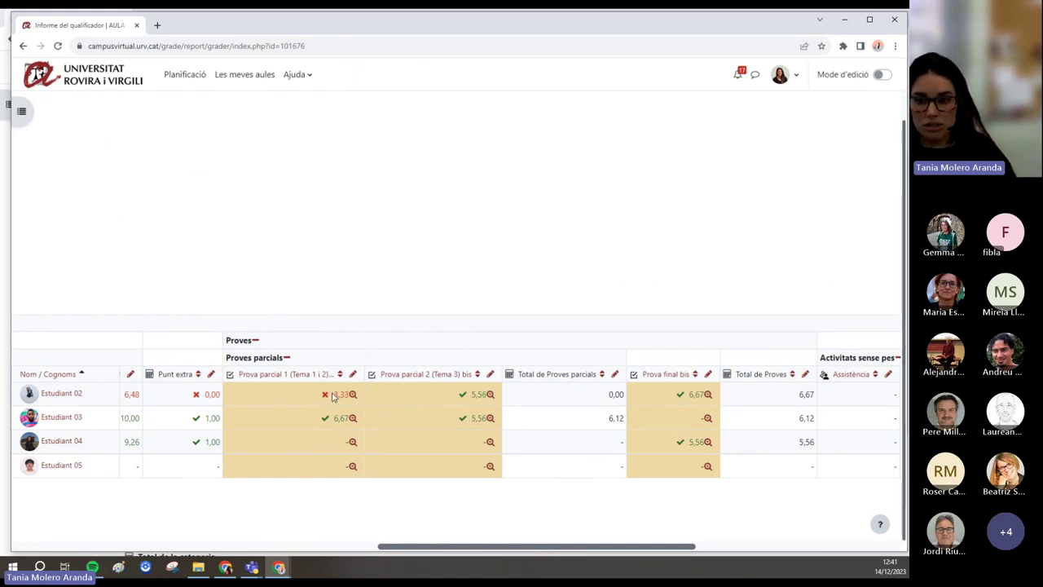
pyautogui.doubleClick(614, 394)
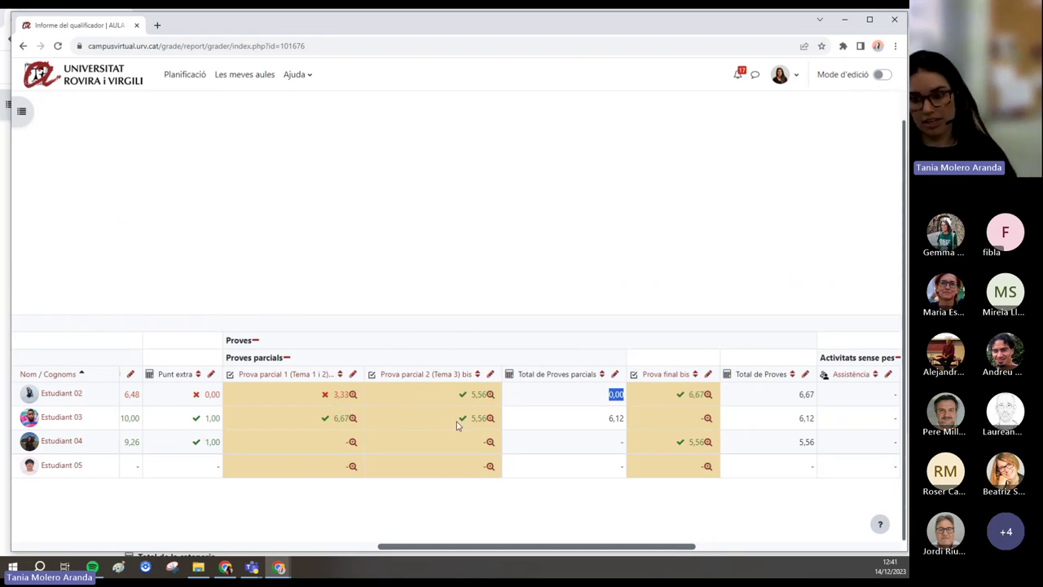
pyautogui.moveTo(599, 420); pyautogui.dragTo(628, 420)
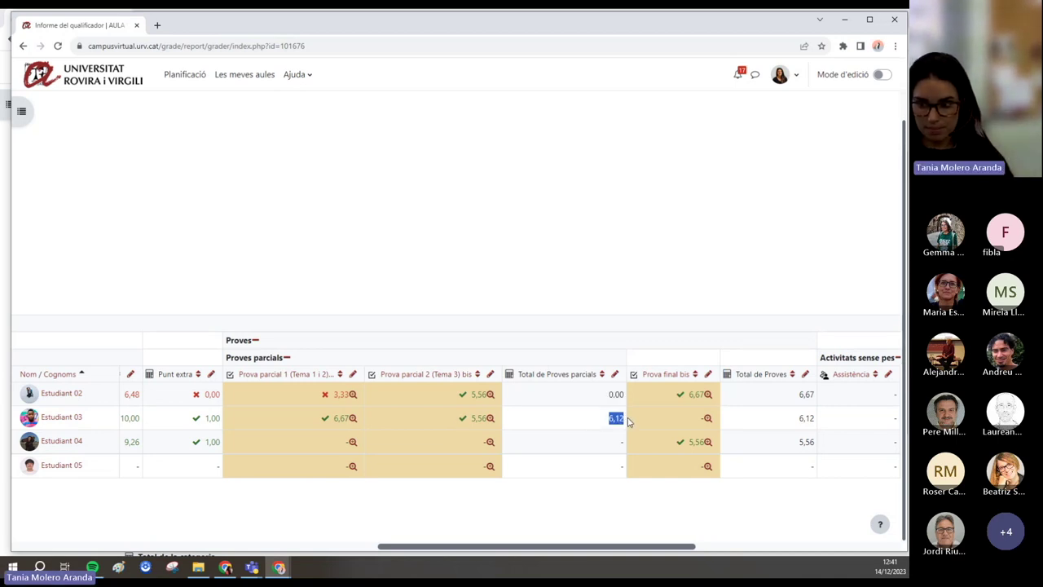
pyautogui.click(582, 420)
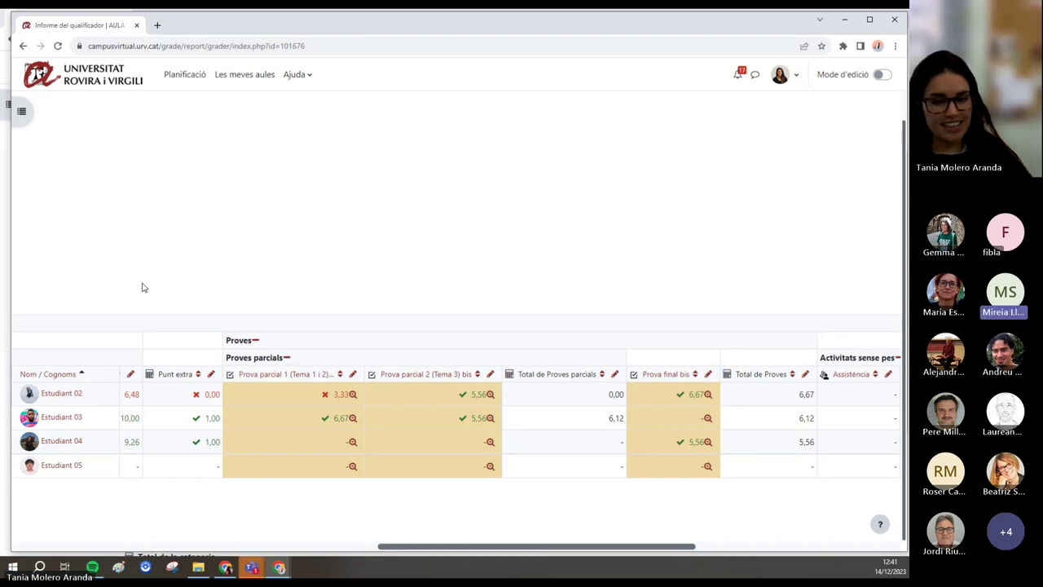
pyautogui.moveTo(398, 546); pyautogui.dragTo(386, 554)
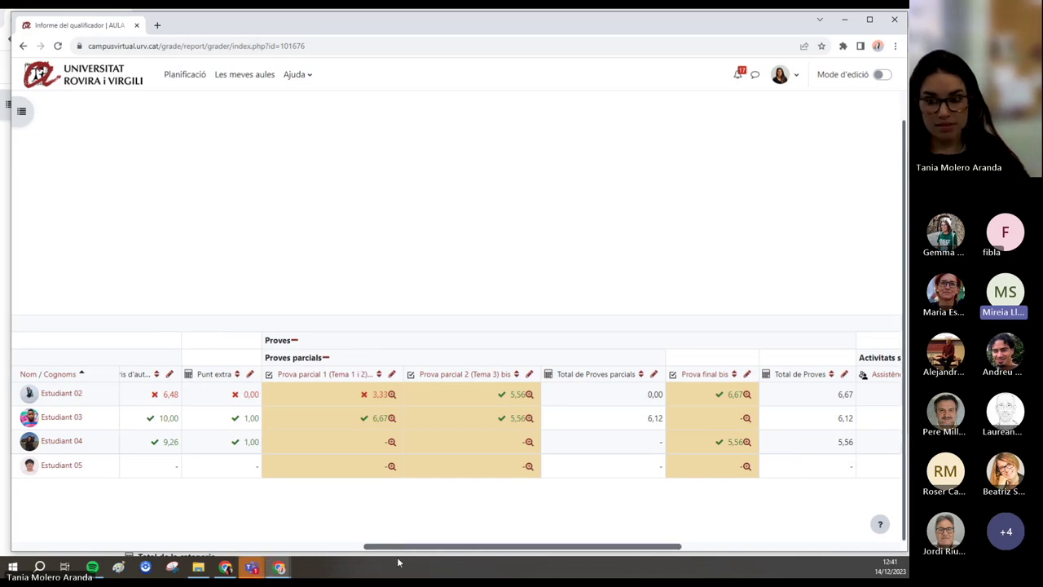
pyautogui.moveTo(395, 548); pyautogui.dragTo(20, 542)
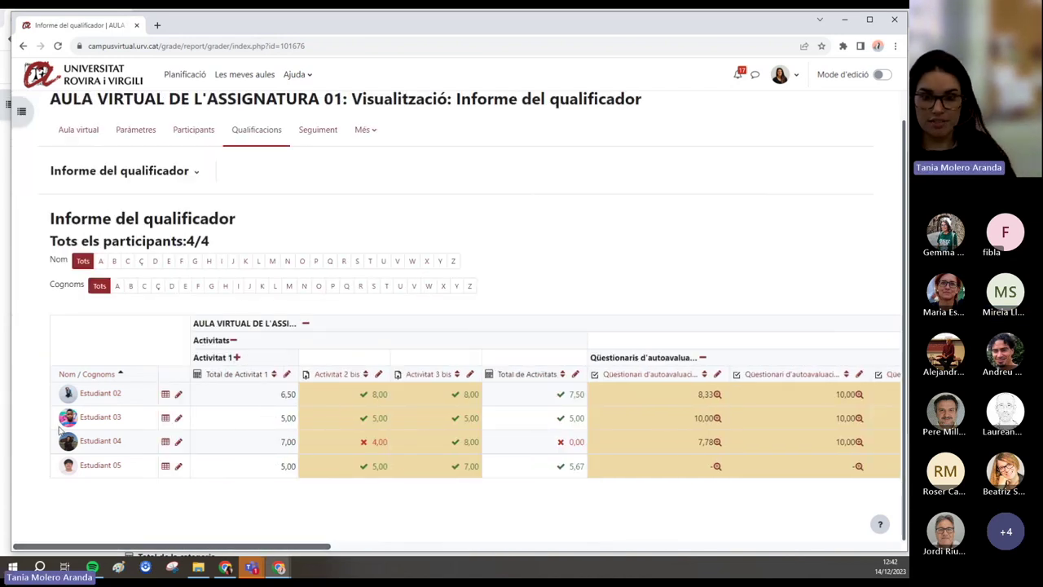
# - Return to the gradebook setup and reopen the calculation editor for Total de Proves parcials
pyautogui.click(186, 173)
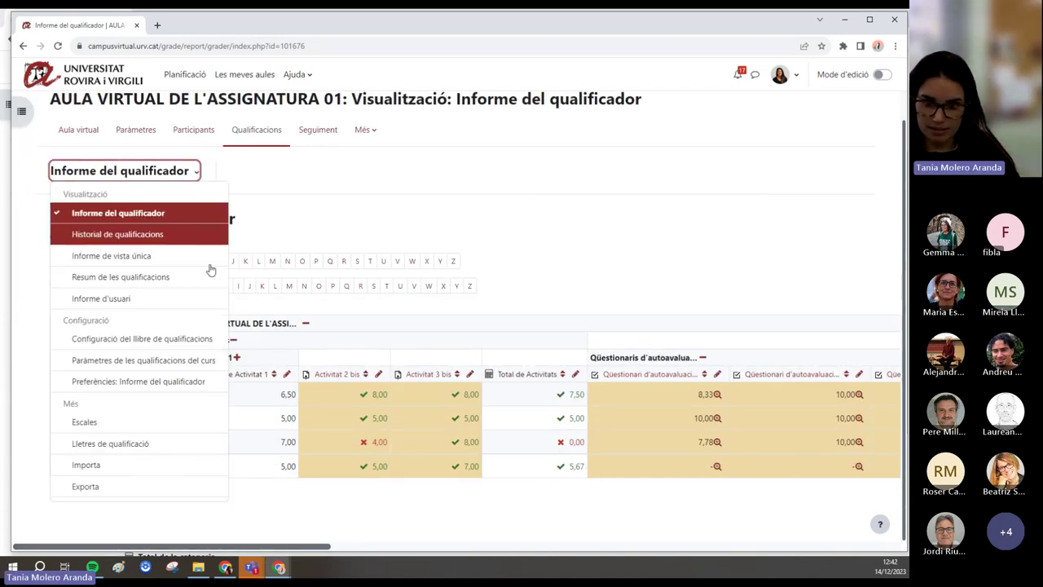
pyautogui.click(182, 339)
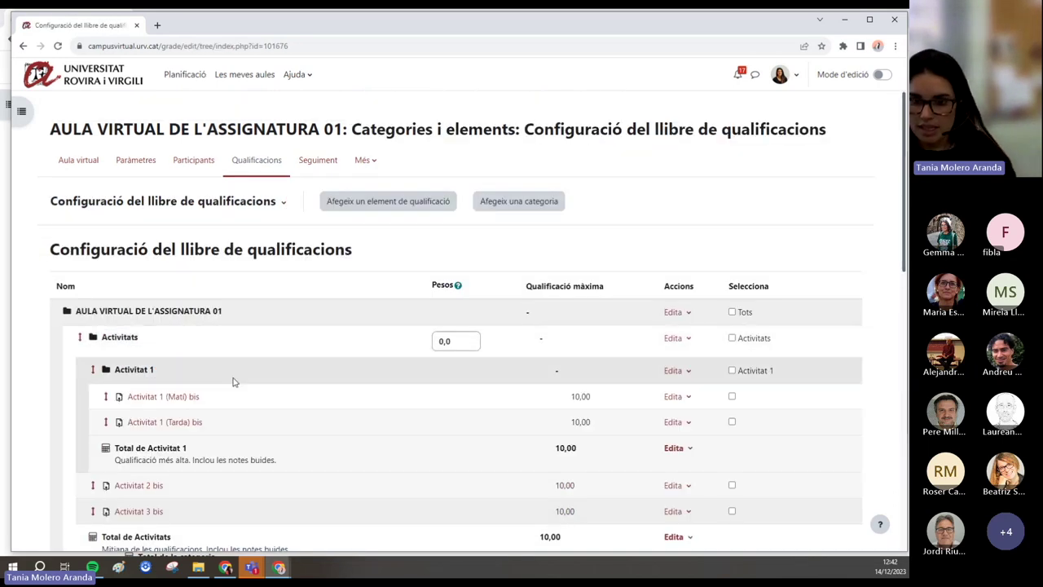
pyautogui.scroll(-5, 236, 387)
pyautogui.scroll(-2, 241, 396)
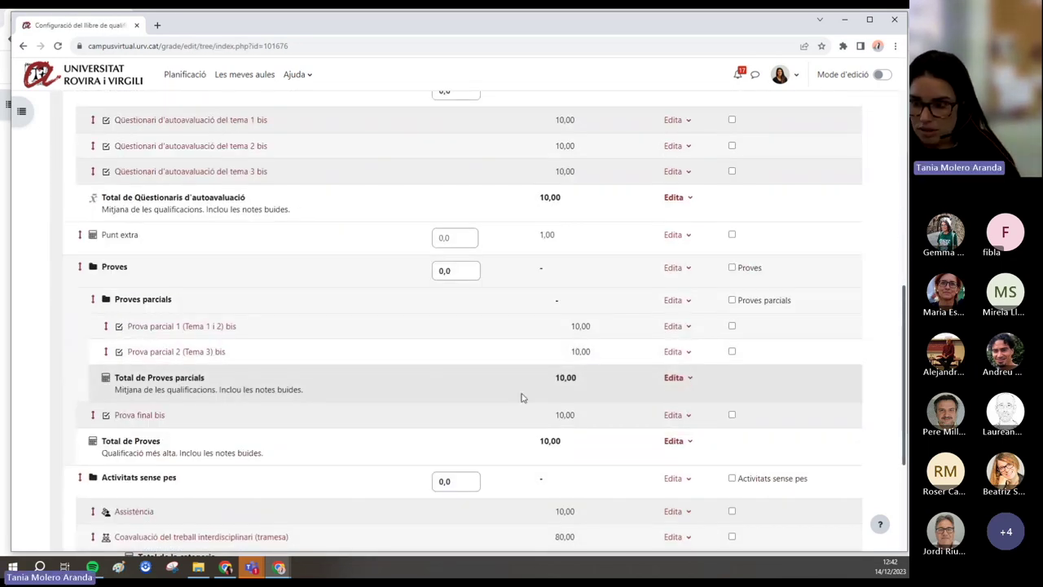
pyautogui.click(675, 377)
pyautogui.click(672, 399)
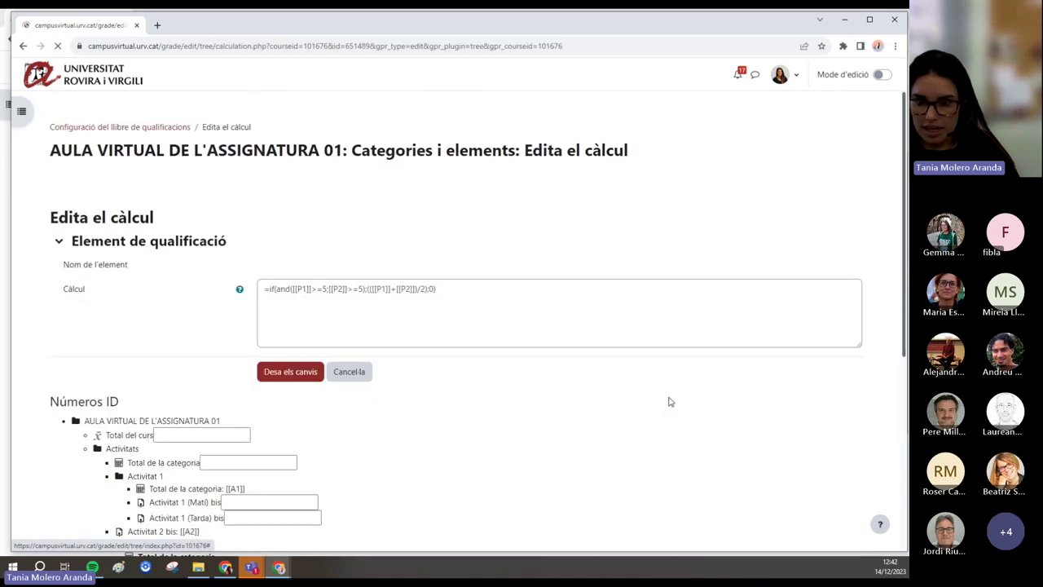
# - Examine the saved formula's average expression and its result when the conditions are not met
pyautogui.click(437, 290)
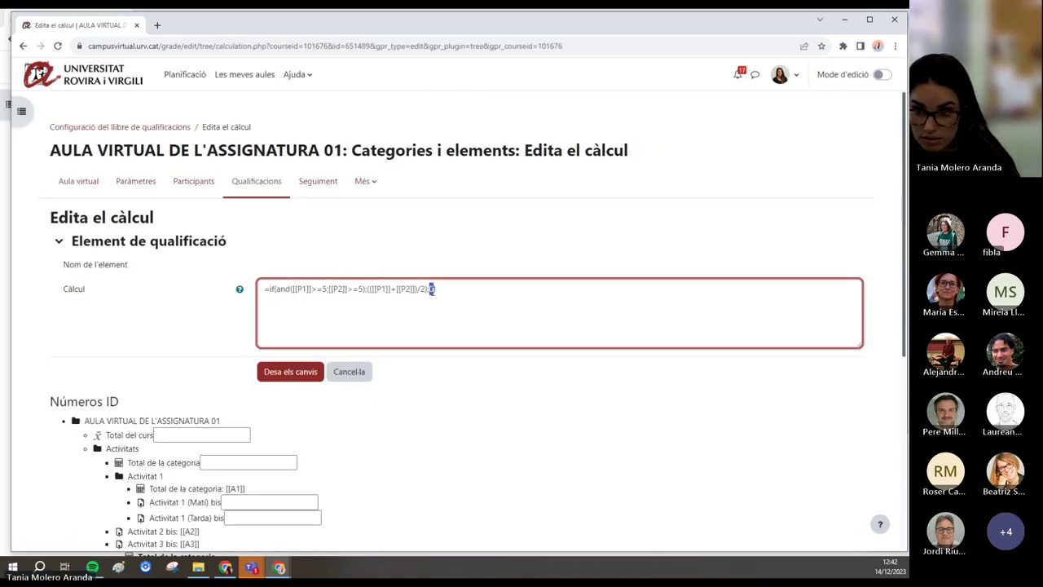
pyautogui.moveTo(432, 289); pyautogui.dragTo(369, 290)
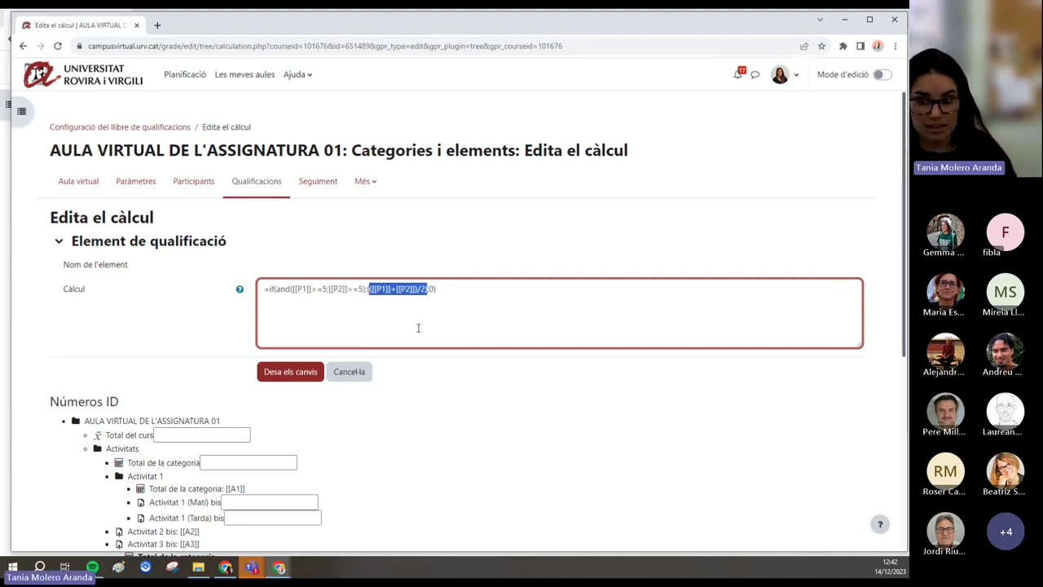
pyautogui.moveTo(435, 291); pyautogui.dragTo(430, 290)
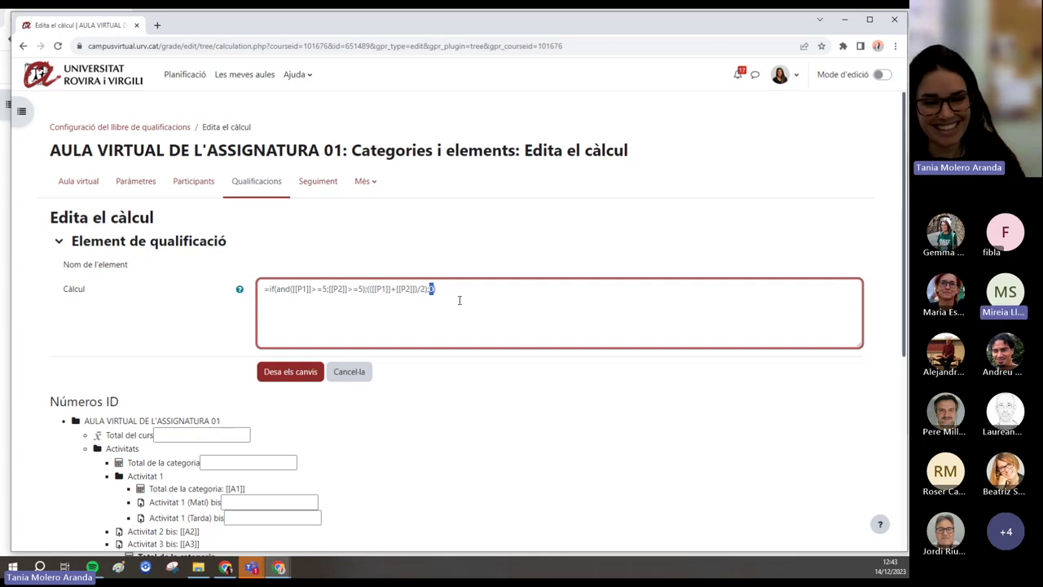
# - Cancel the calculation edit and review the Proves parcials category and Punt extra item in the gradebook setup
pyautogui.click(357, 374)
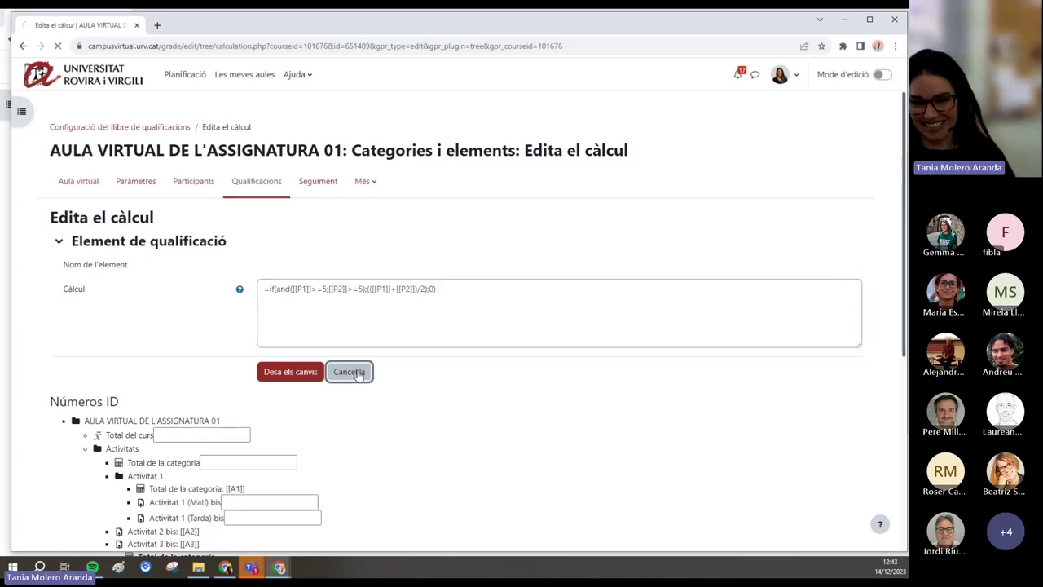
pyautogui.scroll(-3, 356, 375)
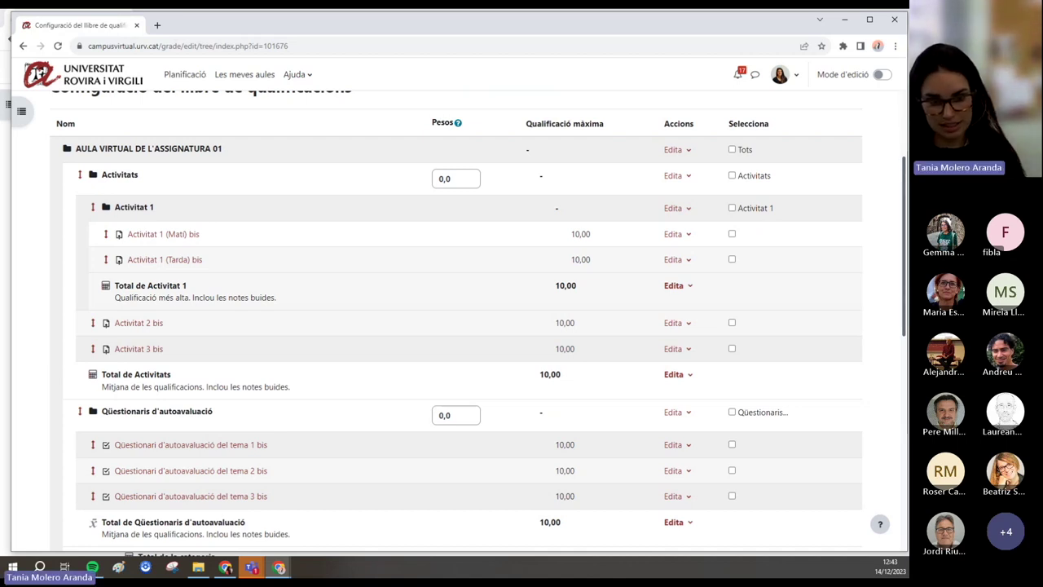
pyautogui.scroll(-2, 244, 318)
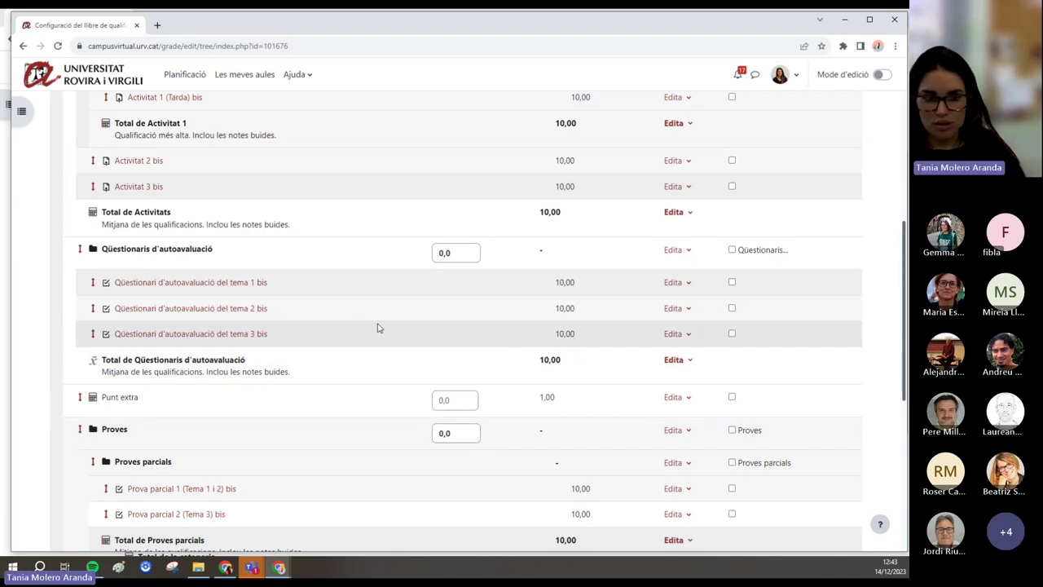
pyautogui.scroll(-1, 377, 327)
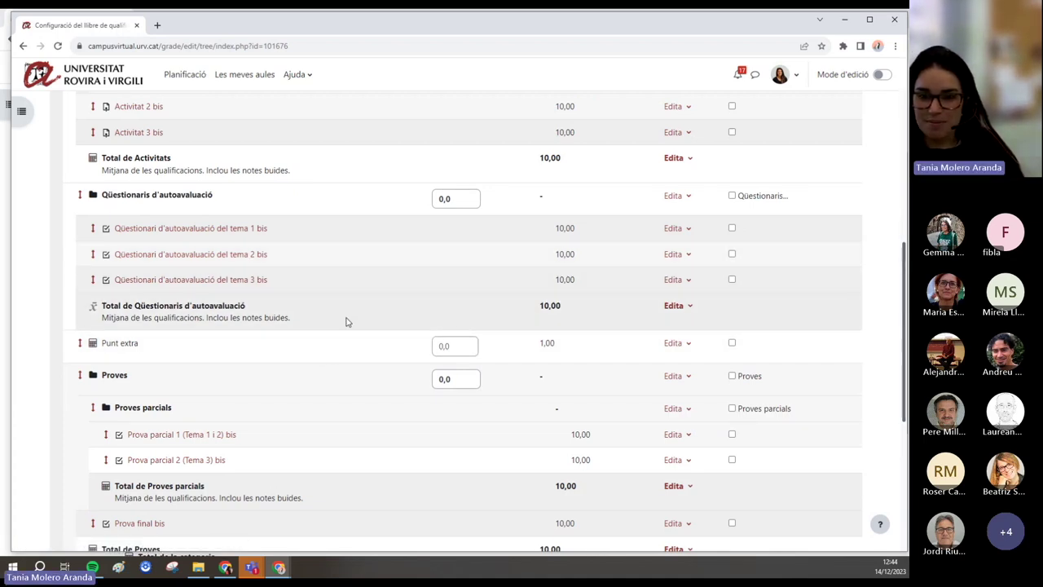
pyautogui.scroll(-2, 187, 270)
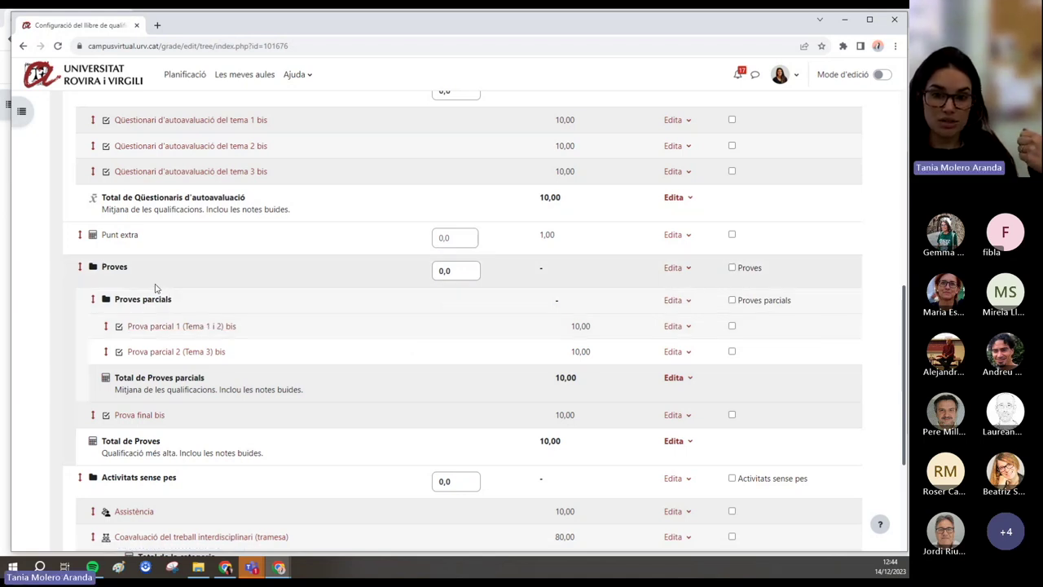
pyautogui.moveTo(181, 302); pyautogui.dragTo(113, 299)
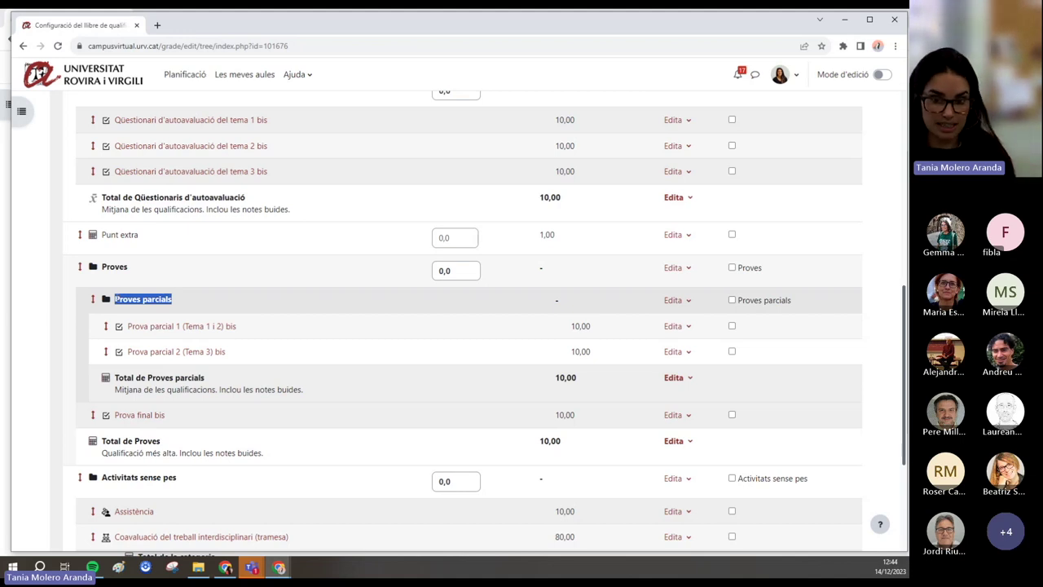
pyautogui.moveTo(140, 235); pyautogui.dragTo(98, 235)
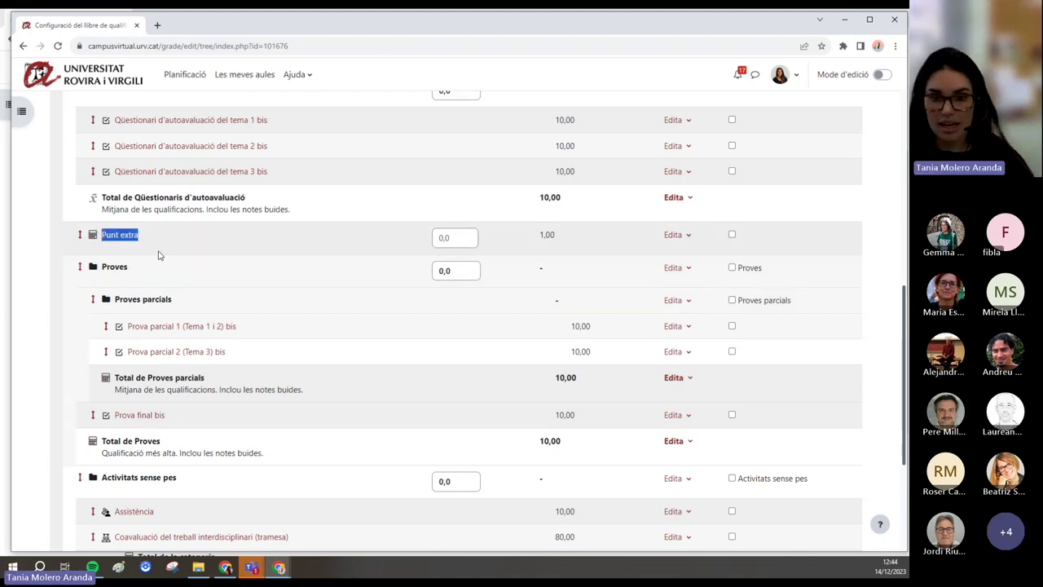
pyautogui.scroll(-2, 166, 282)
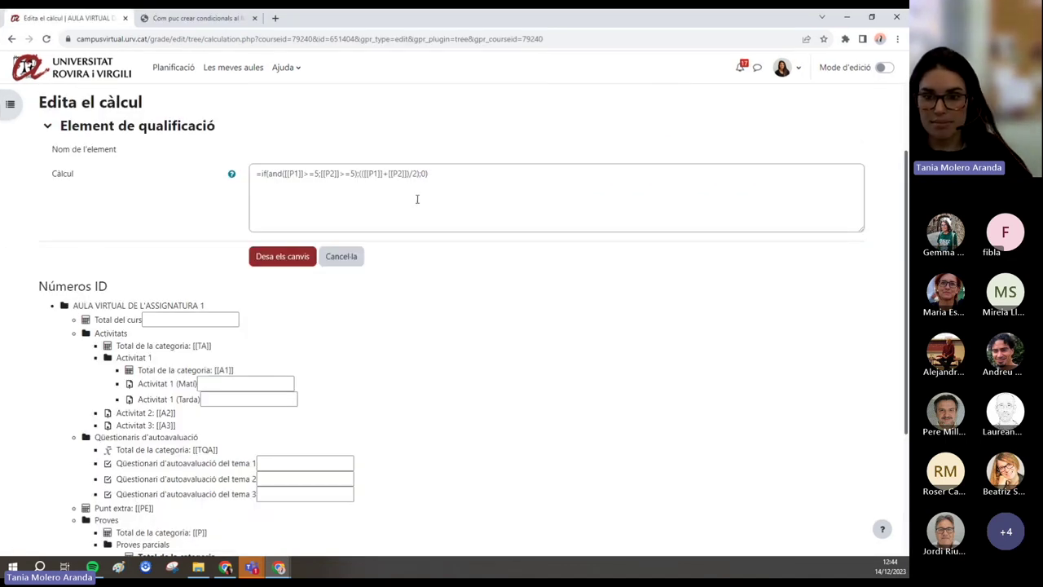
# - In the AULA VIRTUAL DE L'ASSIGNATURA 1 course, go to the gradebook setup and open the calculation editor for Total de Proves
pyautogui.scroll(3, 233, 214)
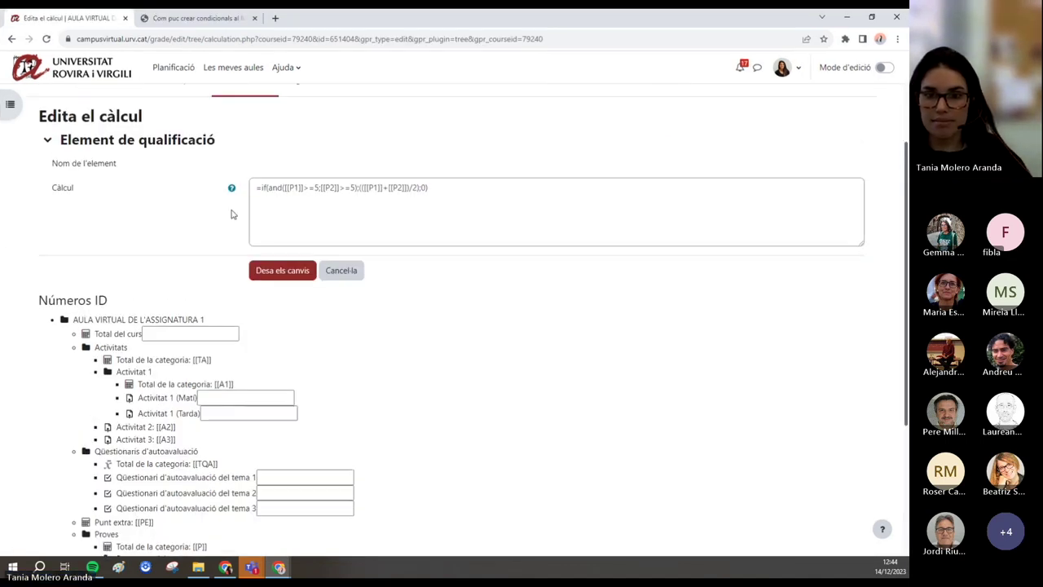
pyautogui.click(245, 178)
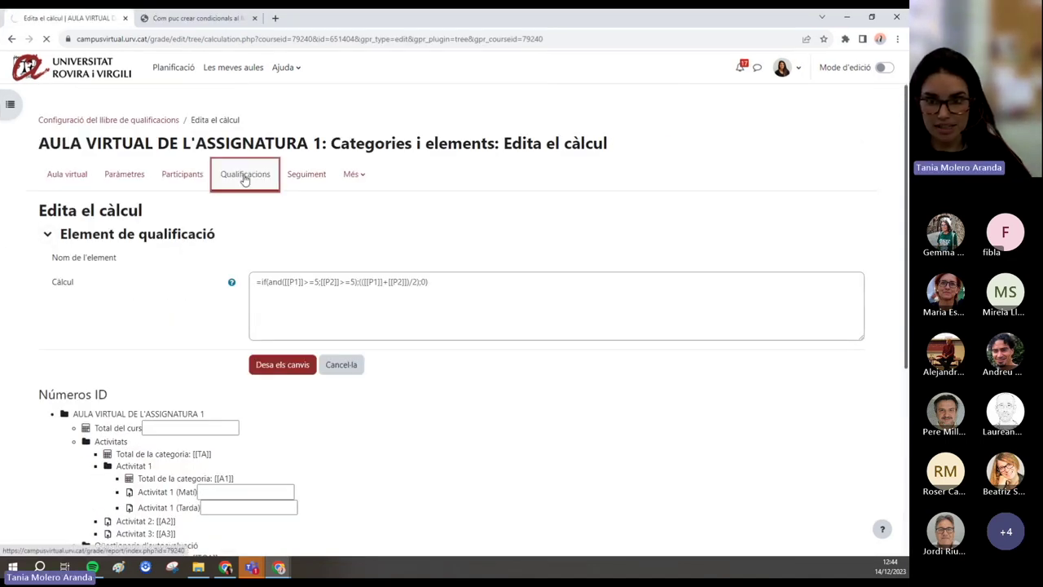
pyautogui.click(107, 199)
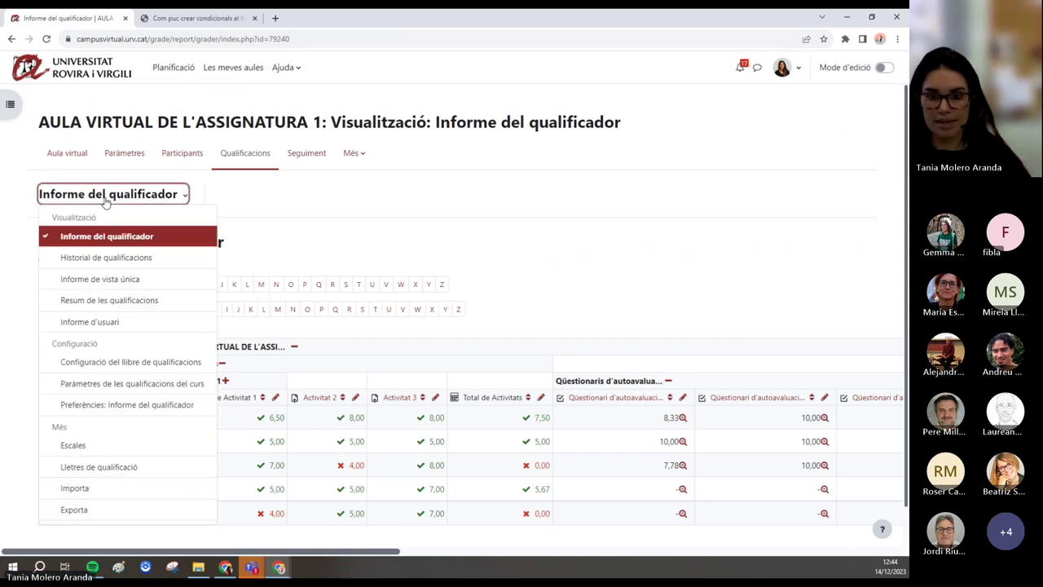
pyautogui.click(133, 362)
pyautogui.scroll(-2, 229, 365)
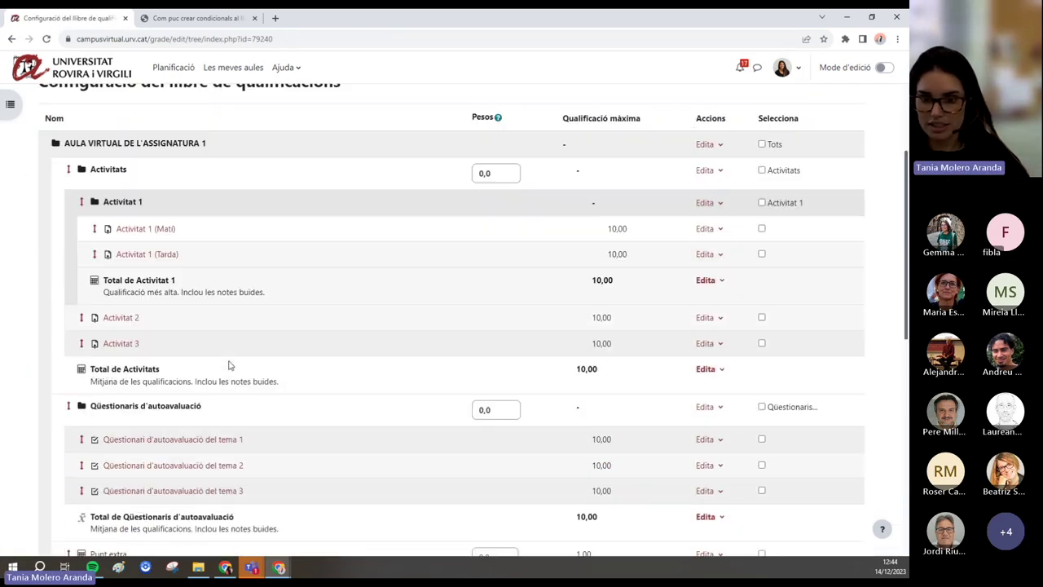
pyautogui.scroll(-4, 229, 365)
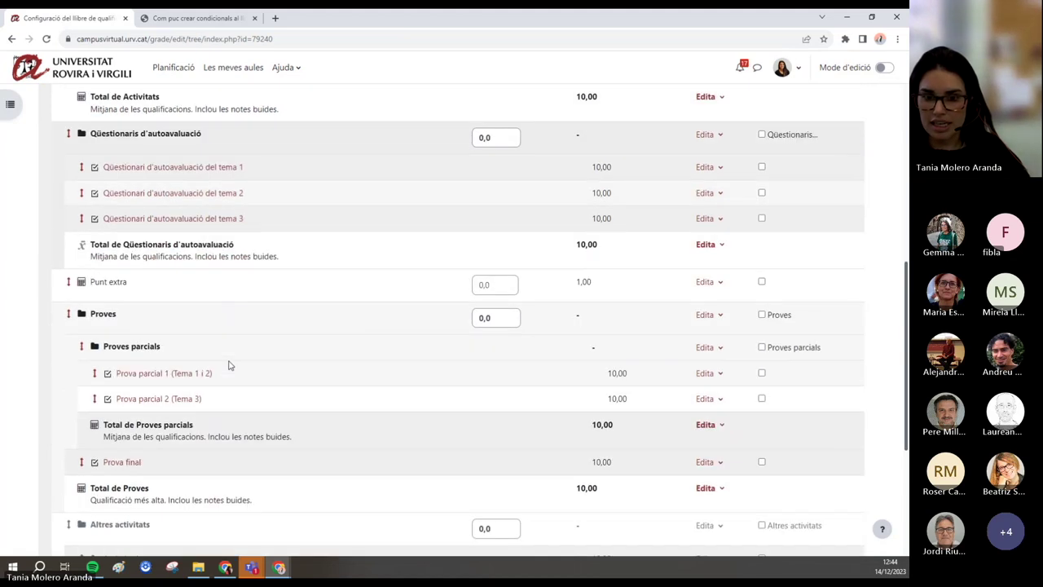
pyautogui.scroll(-1, 229, 365)
pyautogui.scroll(-1, 122, 407)
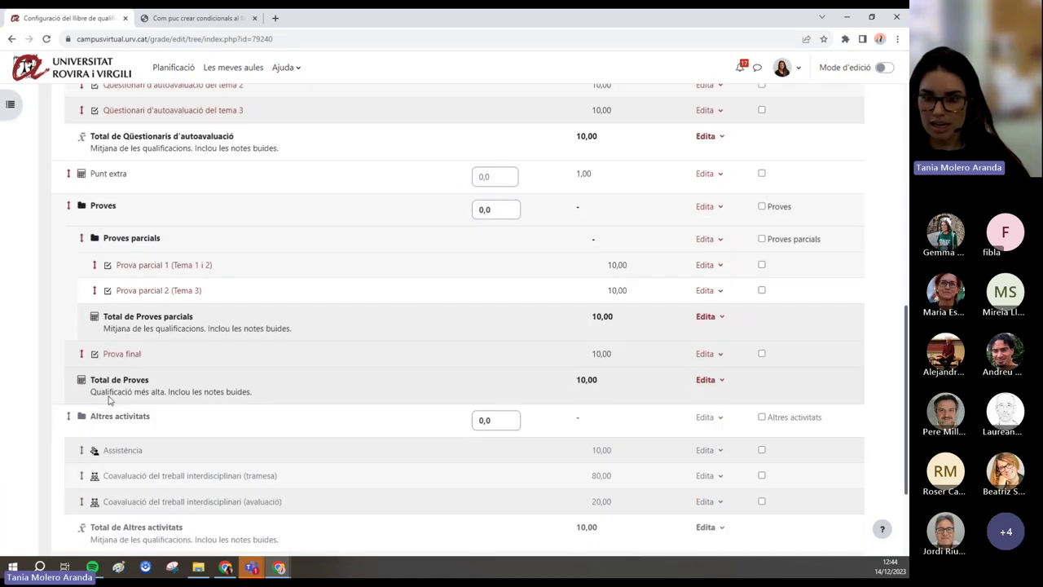
pyautogui.click(706, 380)
pyautogui.click(701, 402)
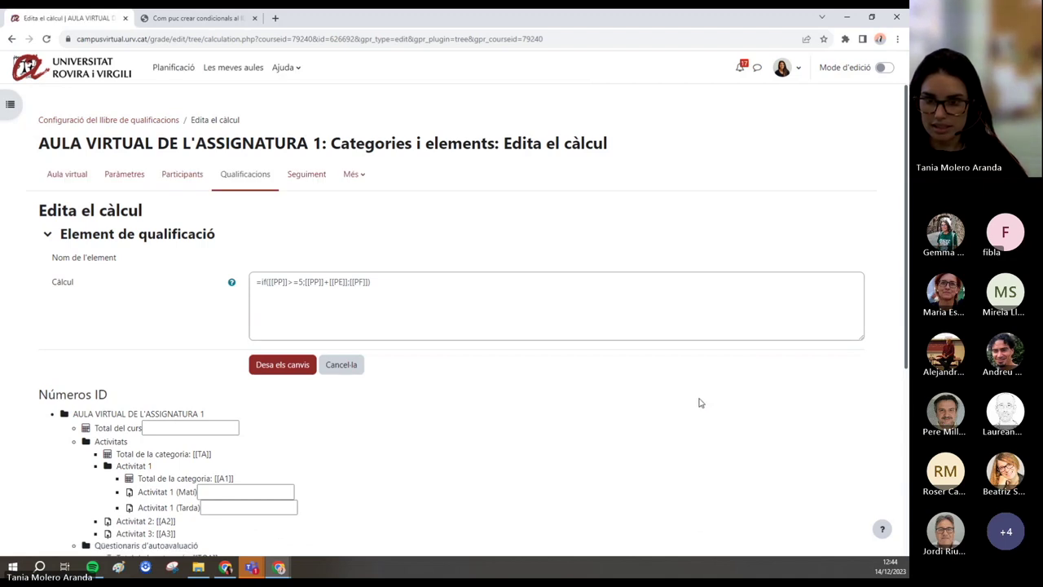
# - Compare the Total de Proves formula with the ID numbers of the Proves parcials total, Punt extra and Prova final
pyautogui.scroll(-1, 699, 402)
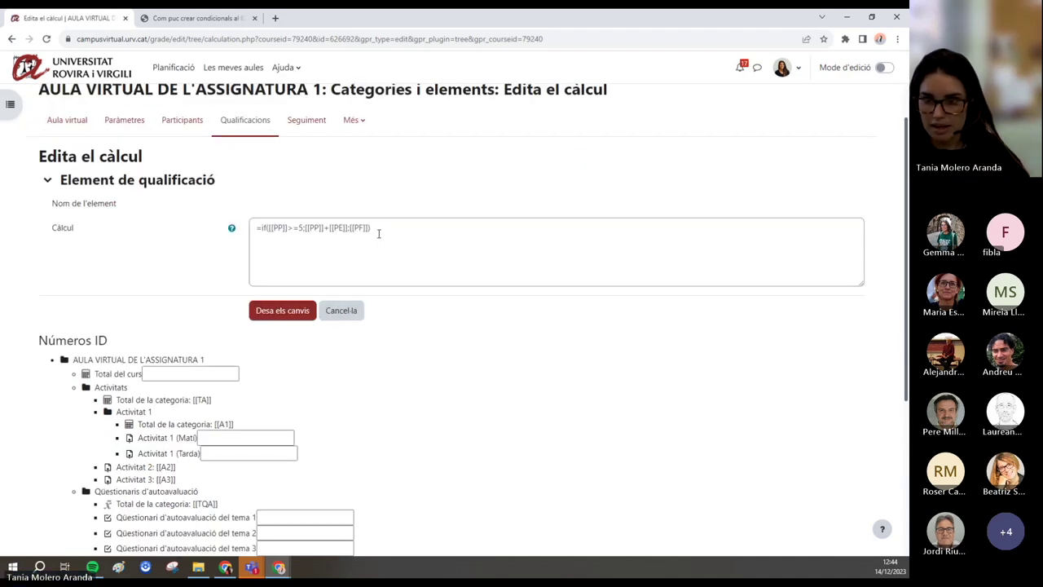
pyautogui.moveTo(388, 229); pyautogui.dragTo(235, 229)
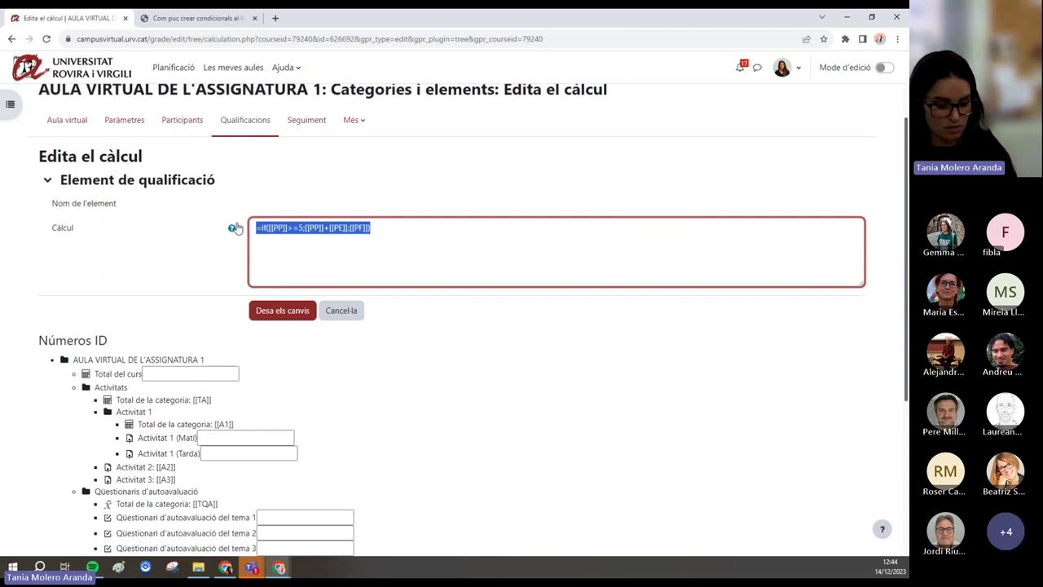
pyautogui.click(447, 235)
pyautogui.scroll(-1, 431, 244)
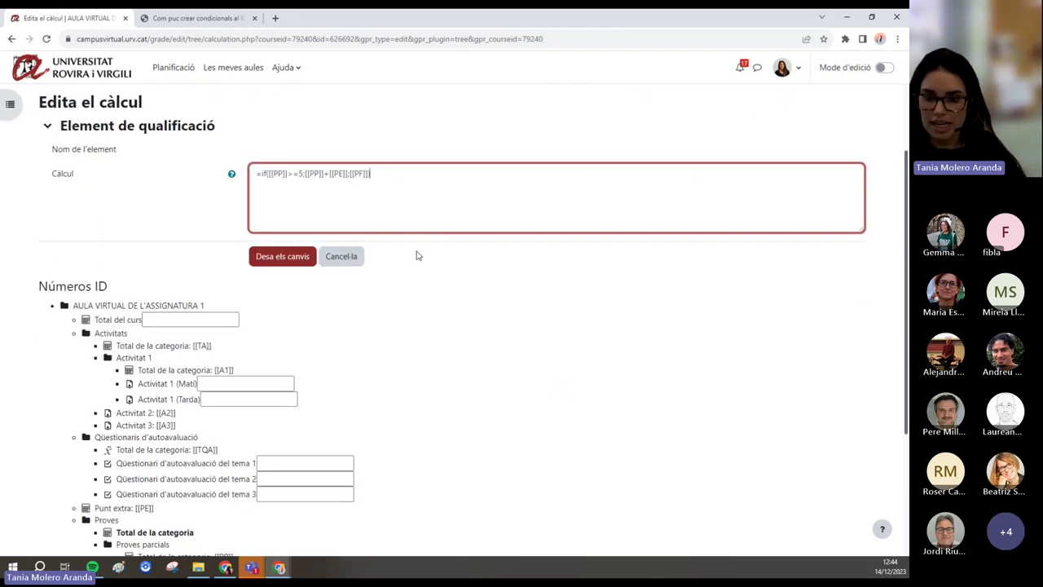
pyautogui.scroll(-3, 277, 212)
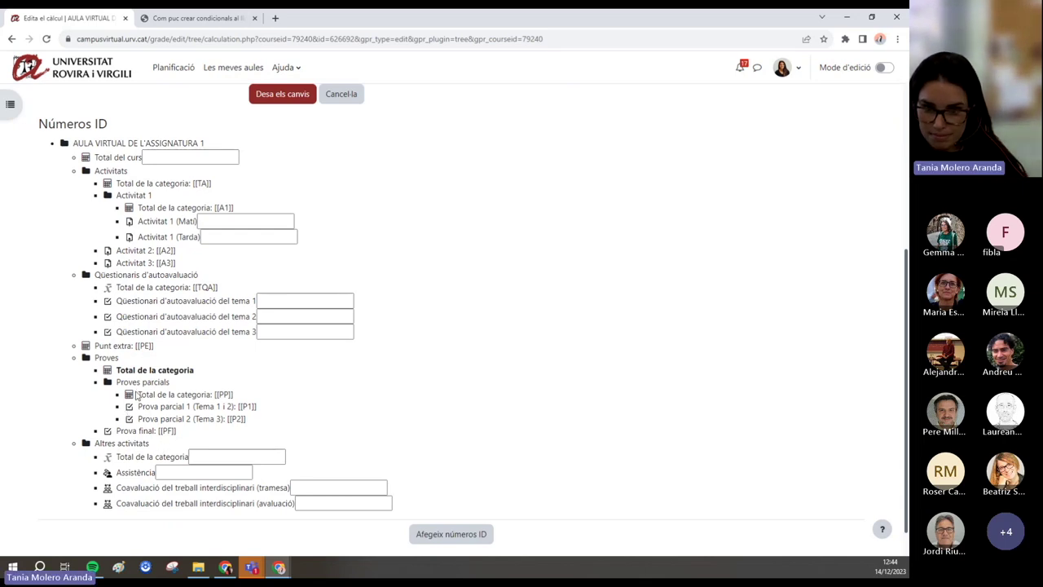
pyautogui.moveTo(142, 394); pyautogui.dragTo(236, 395)
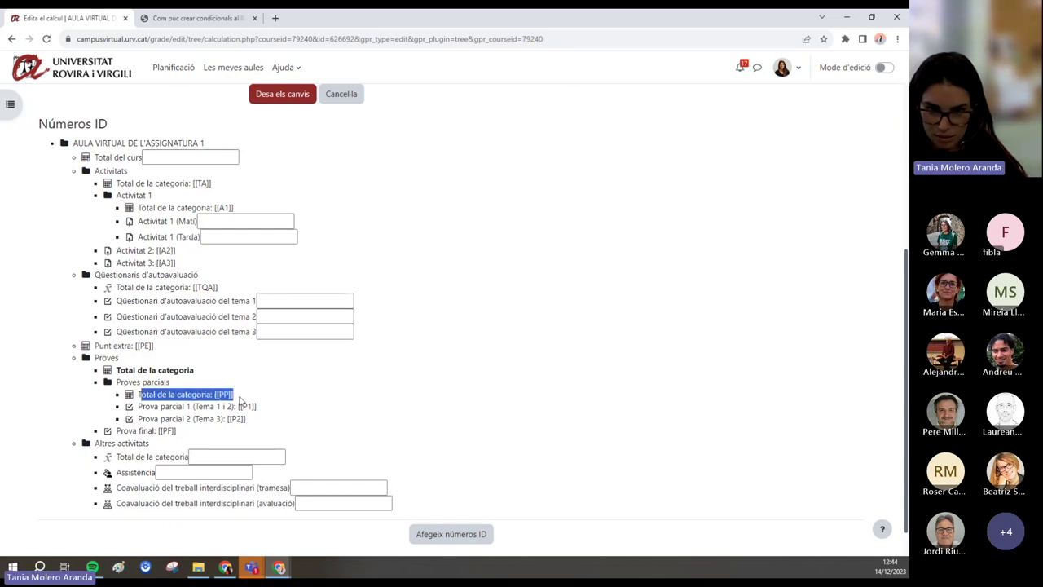
pyautogui.scroll(4, 401, 384)
pyautogui.scroll(1, 400, 384)
pyautogui.click(325, 285)
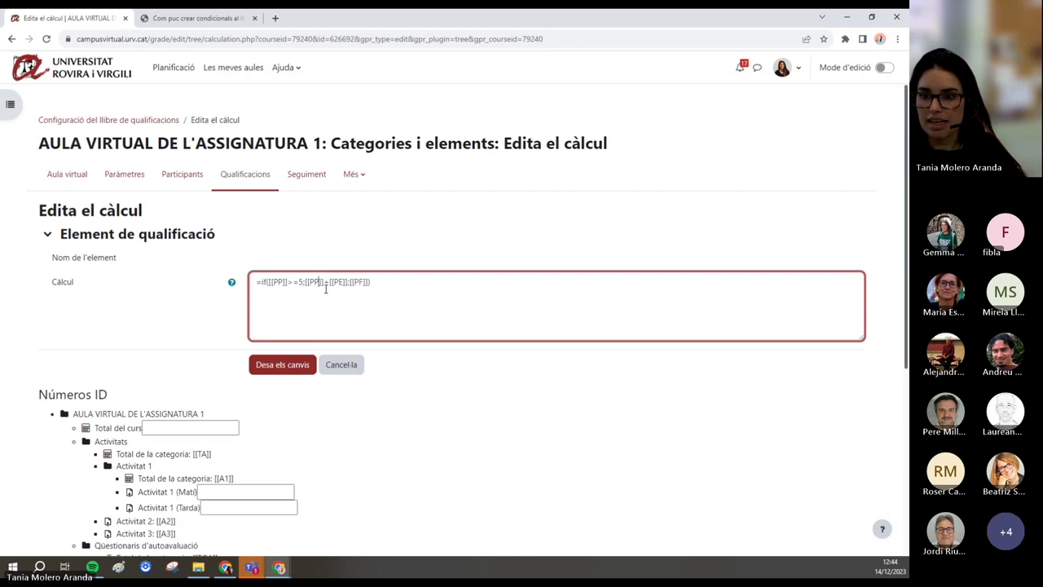
pyautogui.scroll(-4, 372, 399)
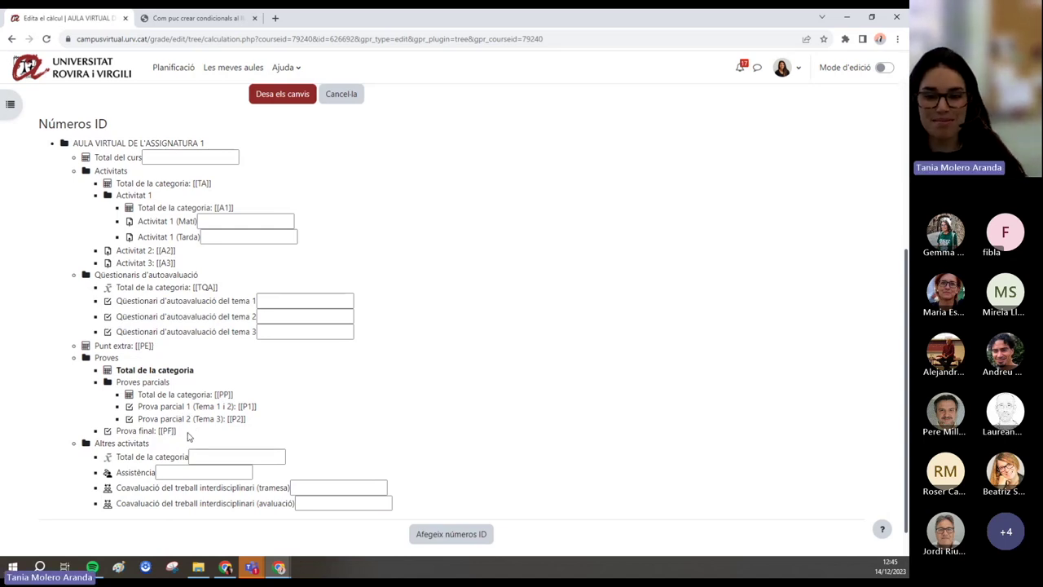
# - Examine the formula's [[PP]]>=5 condition, its [[PP]]+[[PE]] result and its [[PF]] alternative
pyautogui.scroll(2, 253, 431)
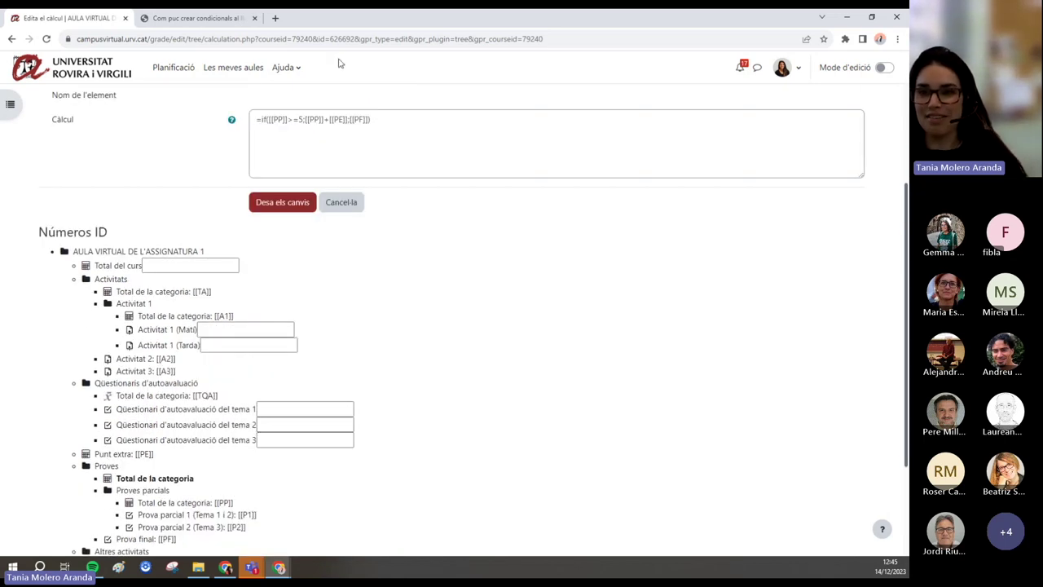
pyautogui.click(259, 120)
pyautogui.doubleClick(277, 120)
pyautogui.moveTo(304, 120); pyautogui.dragTo(287, 120)
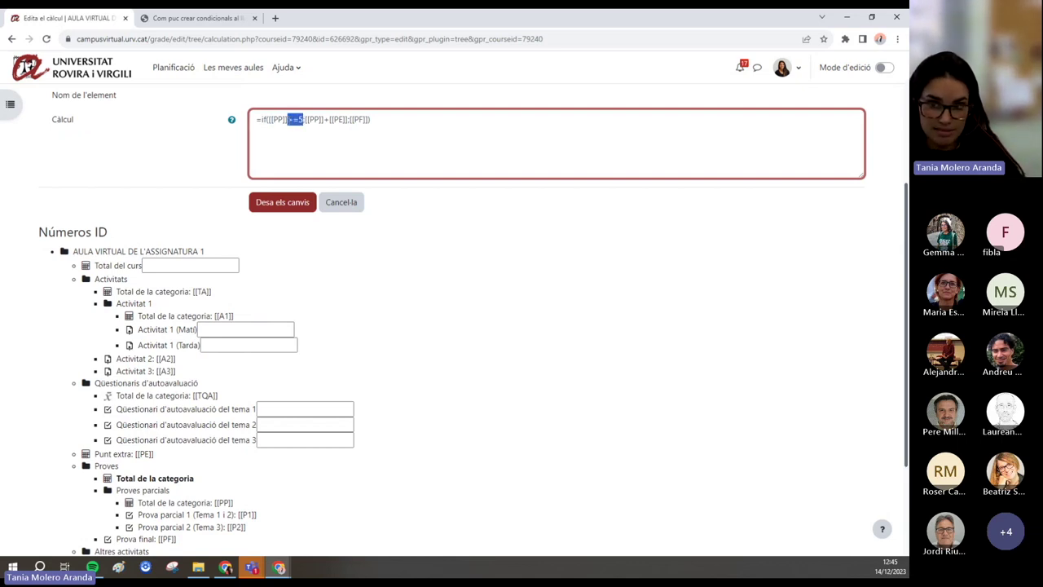
pyautogui.doubleClick(314, 119)
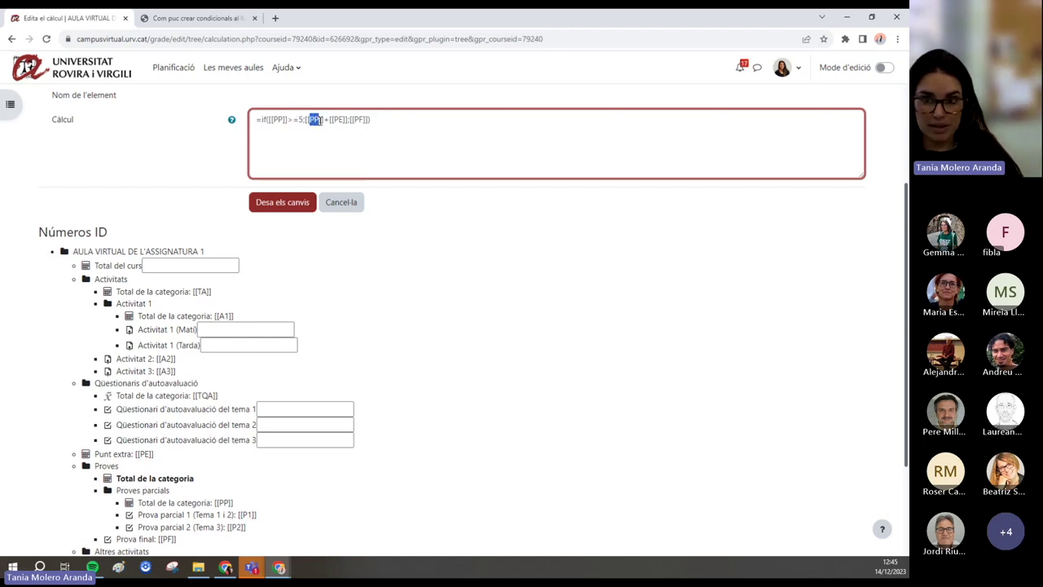
pyautogui.doubleClick(337, 120)
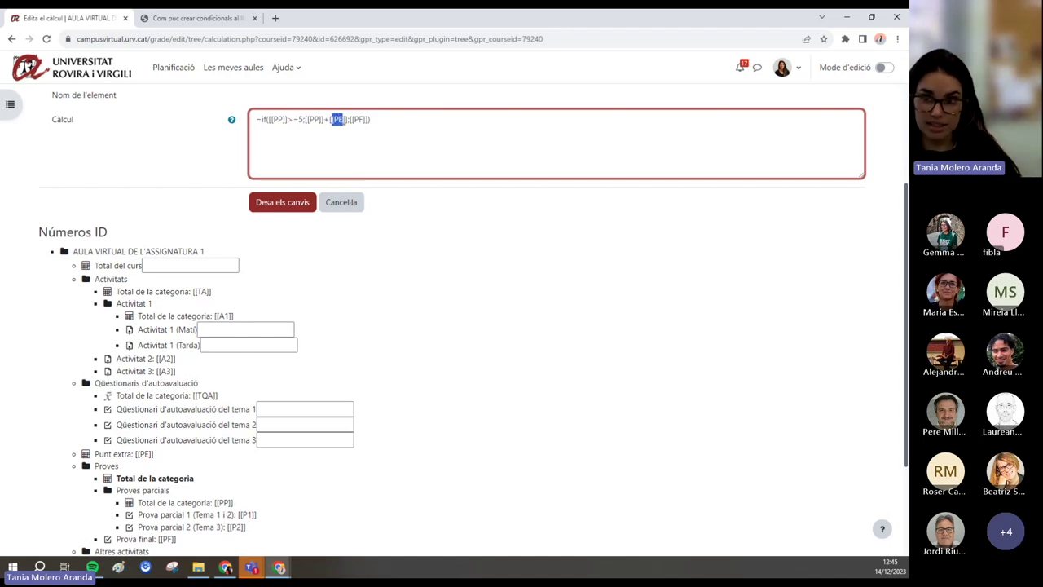
pyautogui.doubleClick(359, 120)
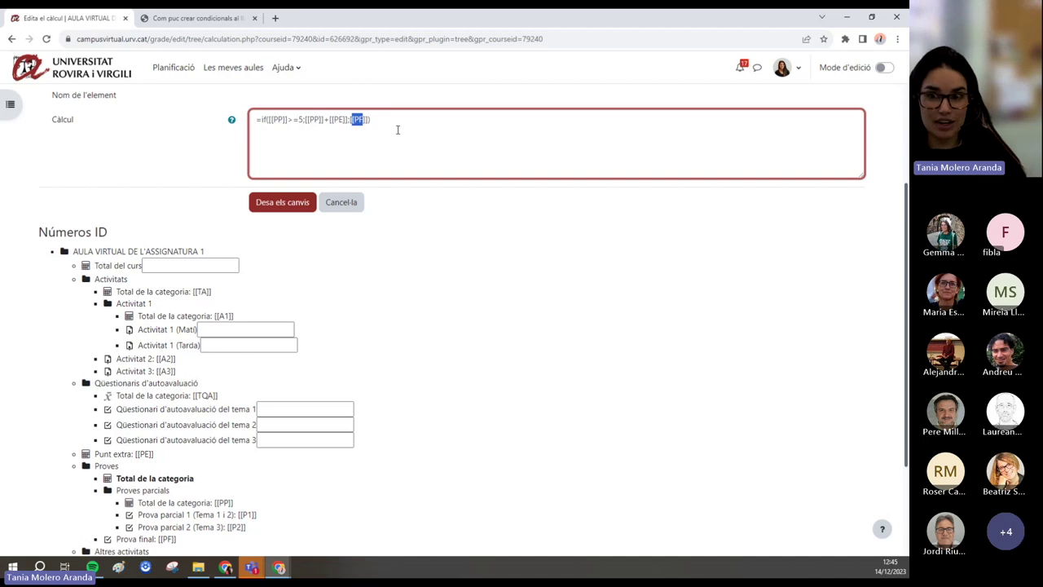
pyautogui.click(363, 120)
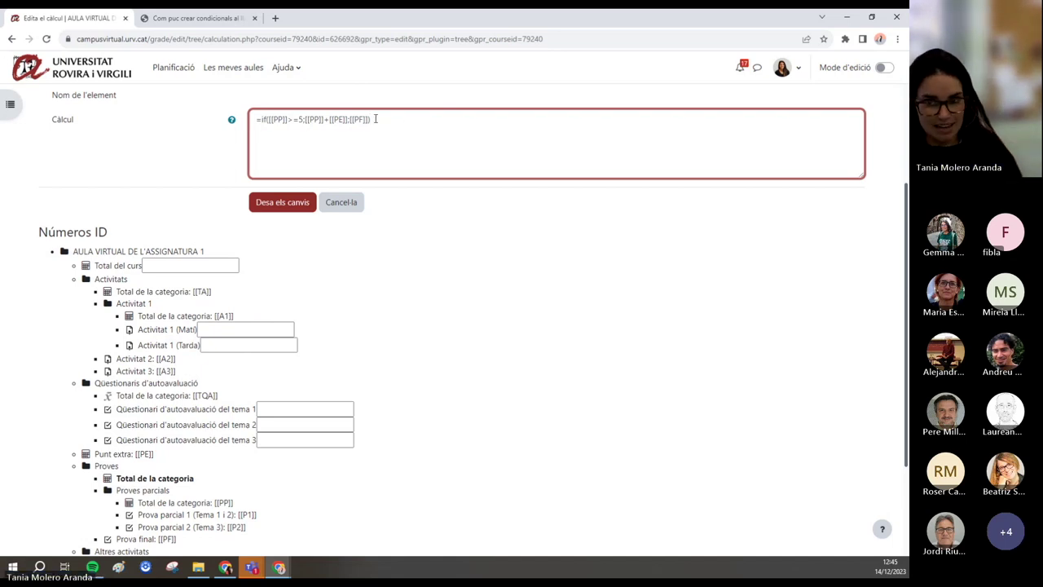
# - Copy the whole Total de Proves formula and switch to the AULA VIRTUAL DE L'ASSIGNATURA 01 browser window
pyautogui.moveTo(372, 120); pyautogui.dragTo(241, 130)
pyautogui.hotkey('ctrl', 'c')
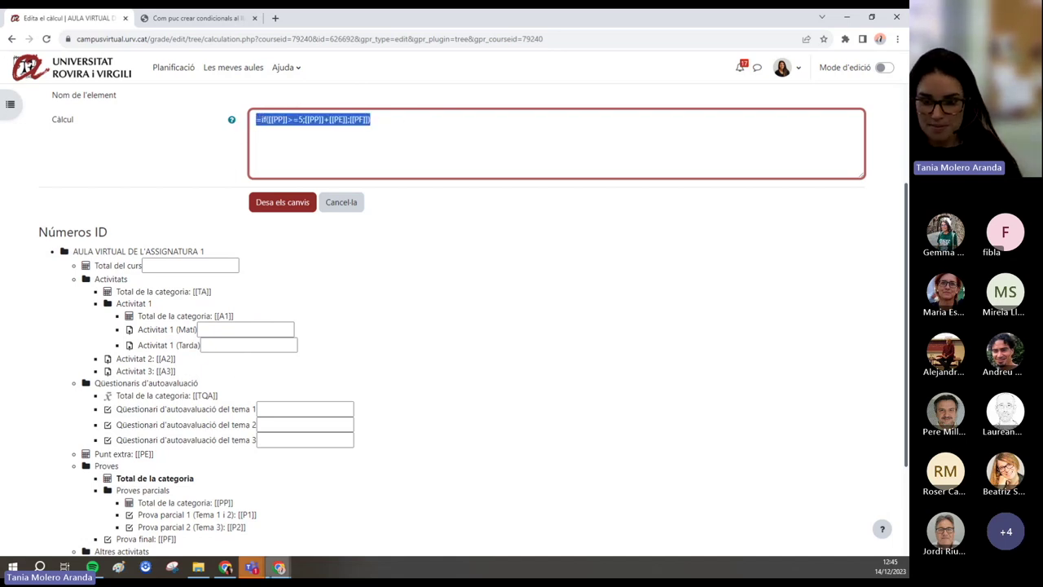
pyautogui.click(279, 566)
pyautogui.click(342, 526)
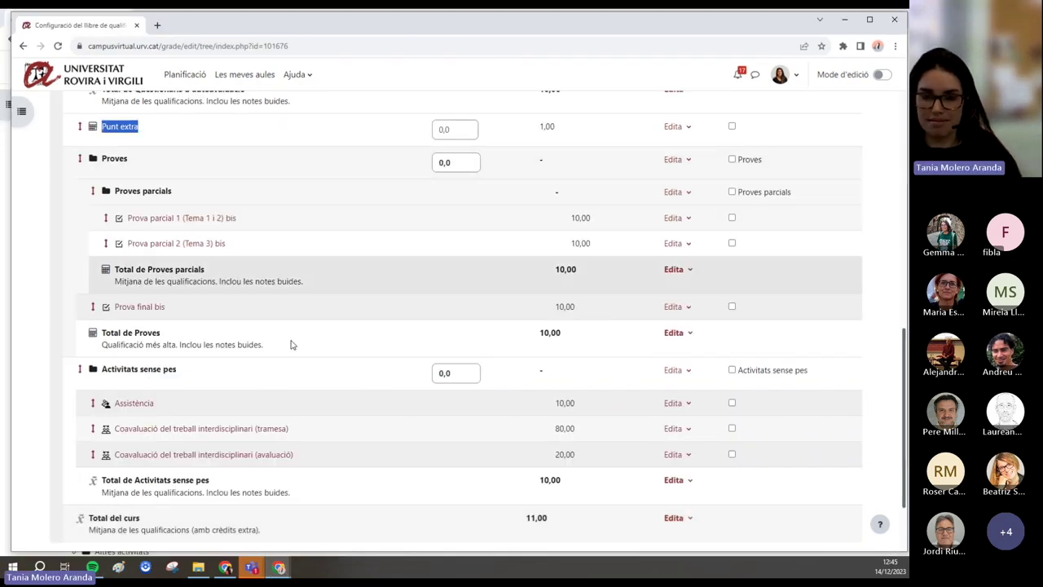
# - Open the Total de Proves calculation in this course and paste the formula =if([[PP]]>=5;[[PP]]+[[PE]];[[PF]])
pyautogui.scroll(-3, 242, 283)
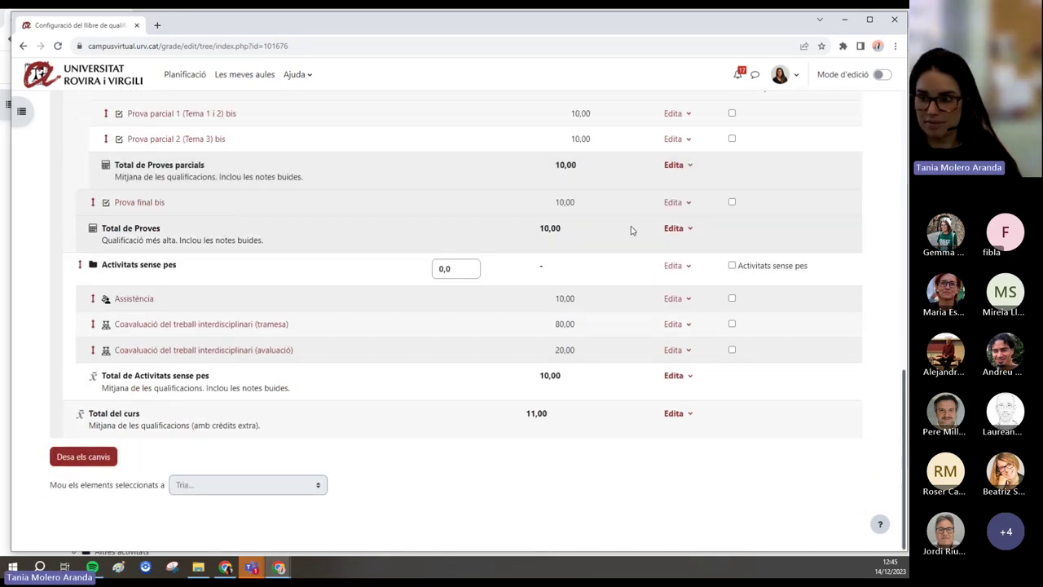
pyautogui.click(676, 228)
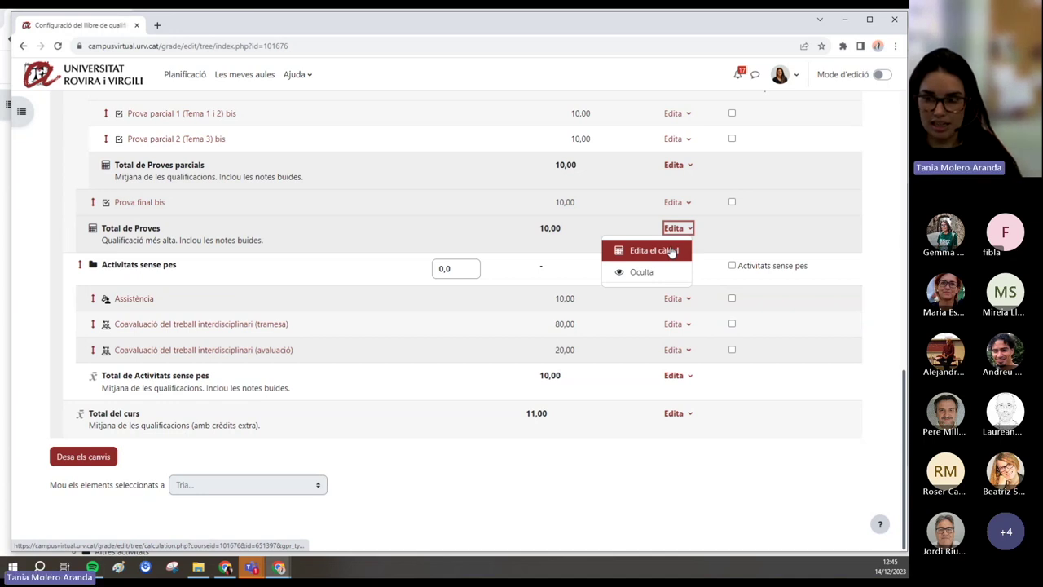
pyautogui.click(671, 251)
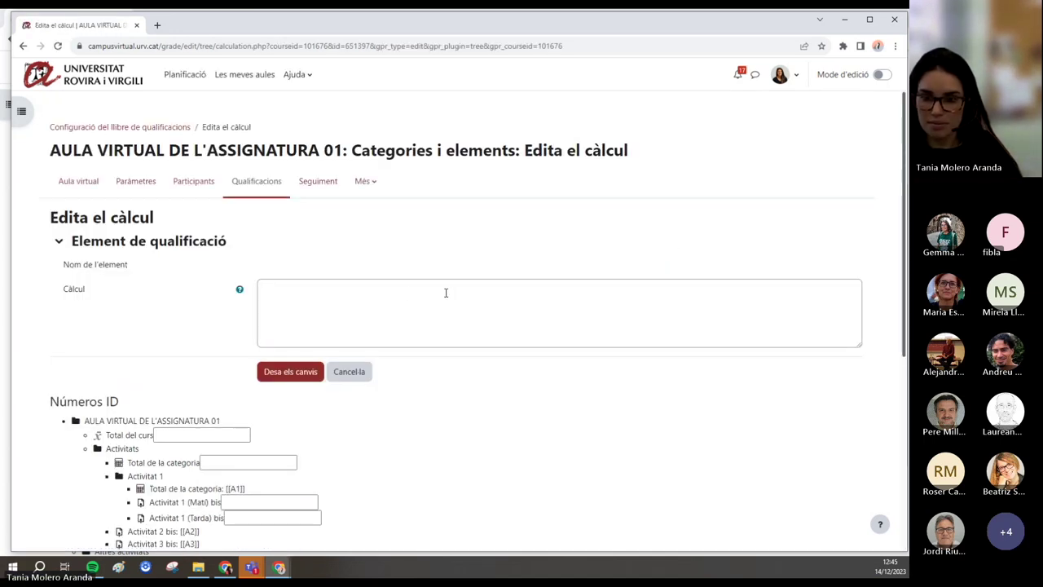
pyautogui.click(405, 292)
pyautogui.scroll(-1, 379, 285)
pyautogui.hotkey('ctrl', 'v')
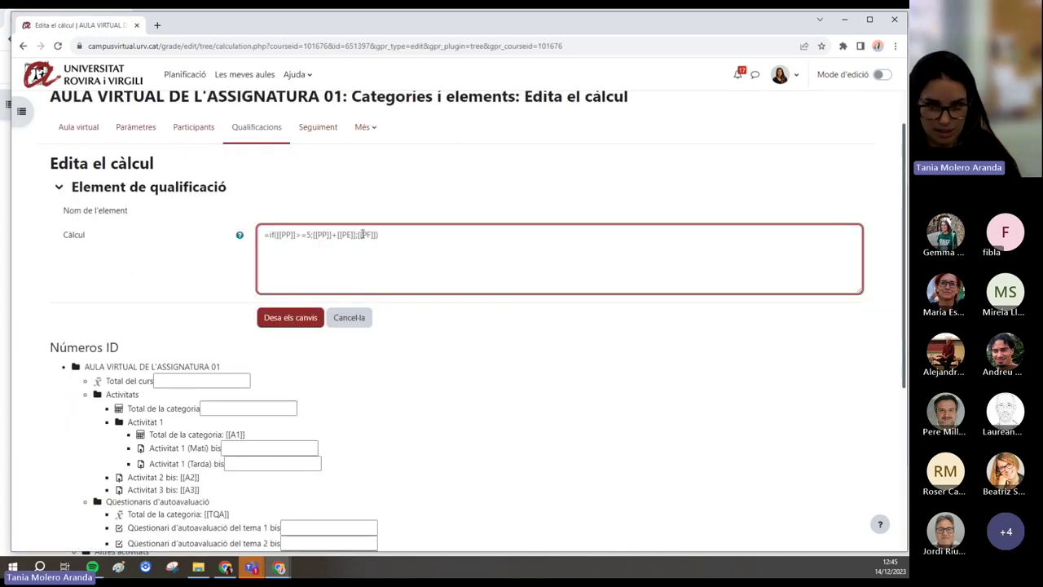
pyautogui.scroll(-1, 362, 234)
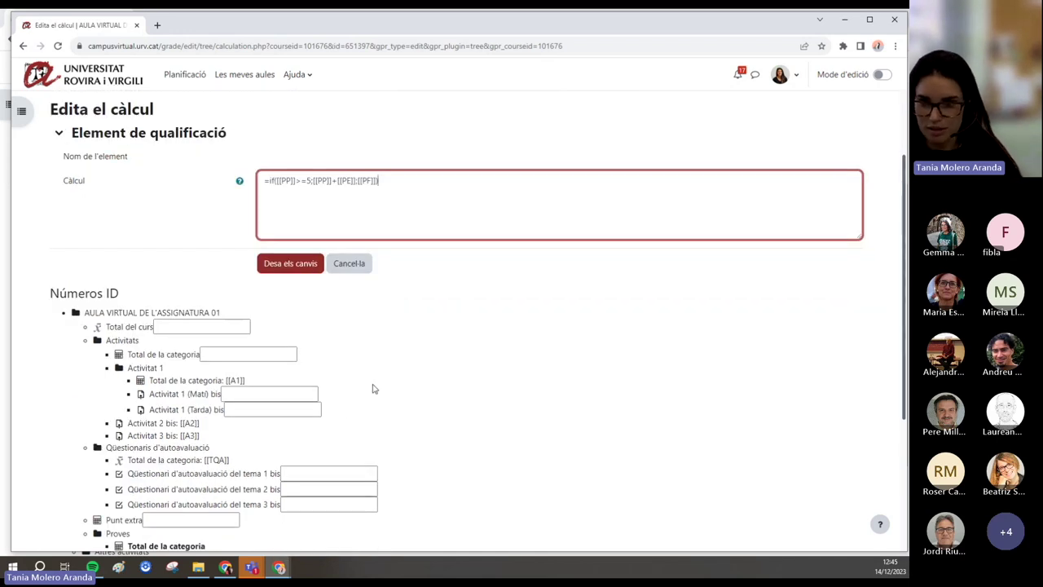
# - Add the ID numbers PP for the Proves parcials total, PF for Prova final bis and PE for Punt extra
pyautogui.scroll(-4, 322, 289)
pyautogui.click(245, 355)
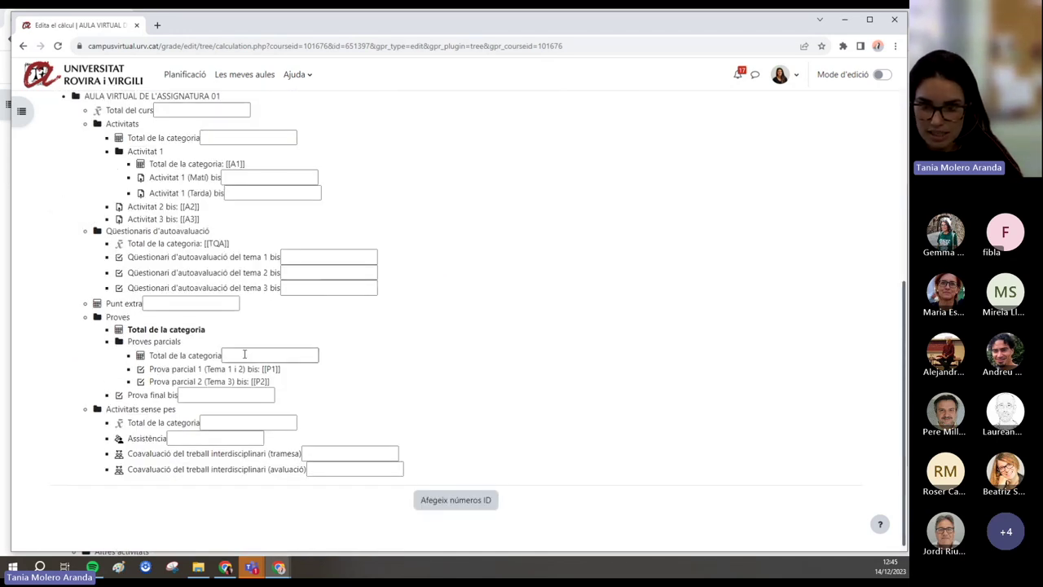
pyautogui.write('PP')
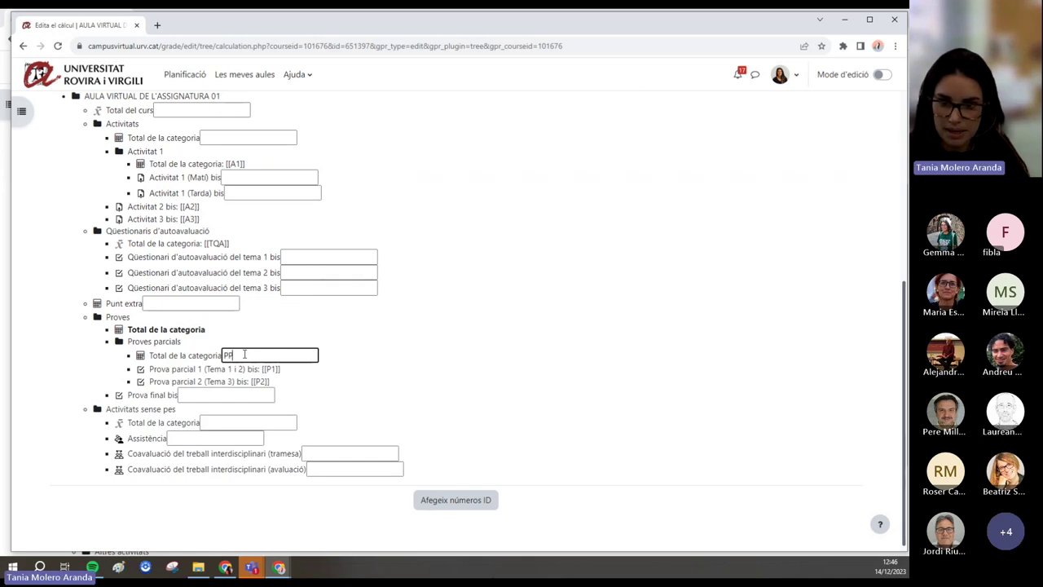
pyautogui.click(237, 396)
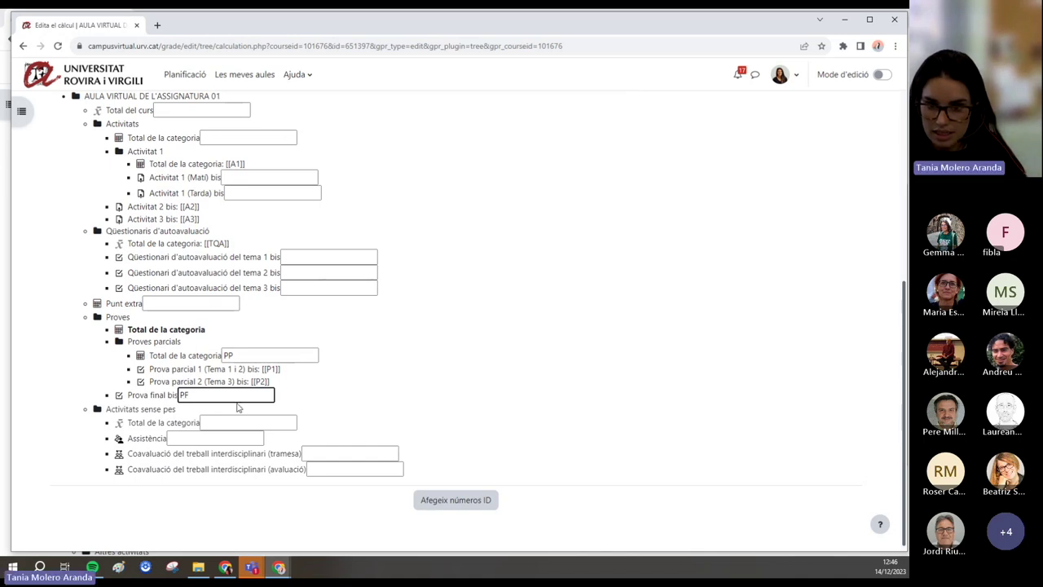
pyautogui.click(171, 303)
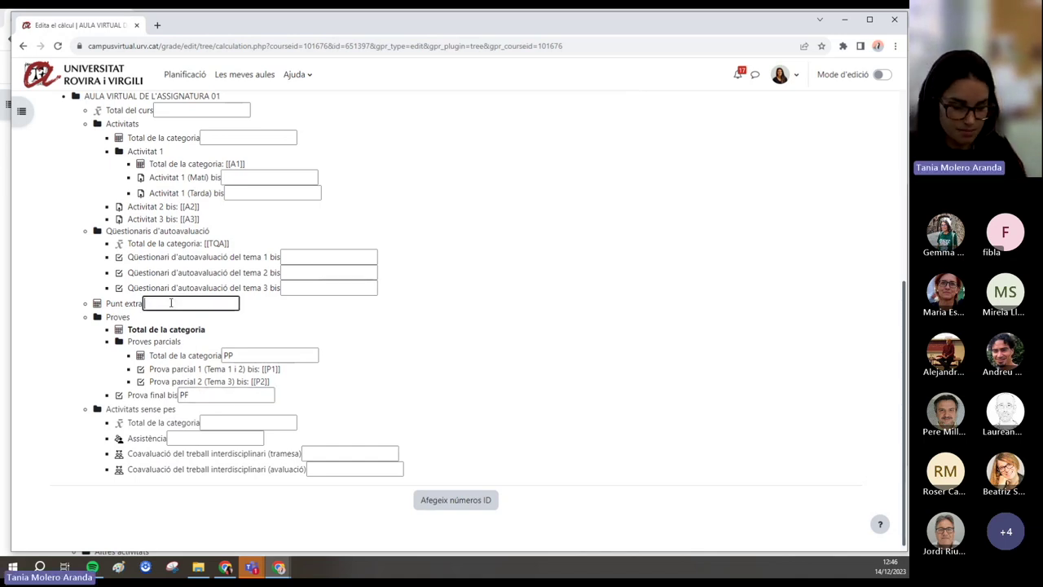
pyautogui.write('PE')
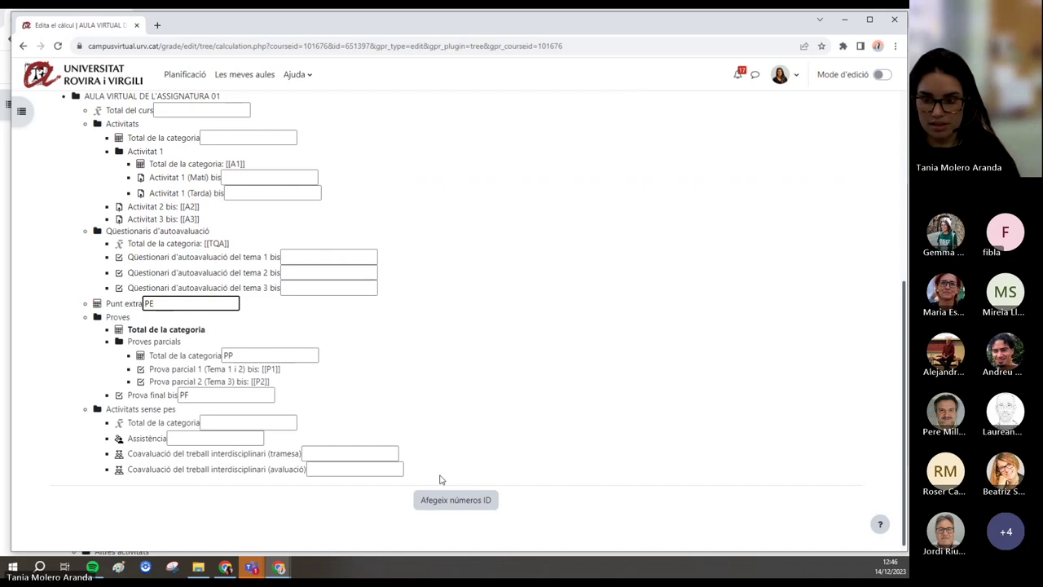
pyautogui.click(438, 500)
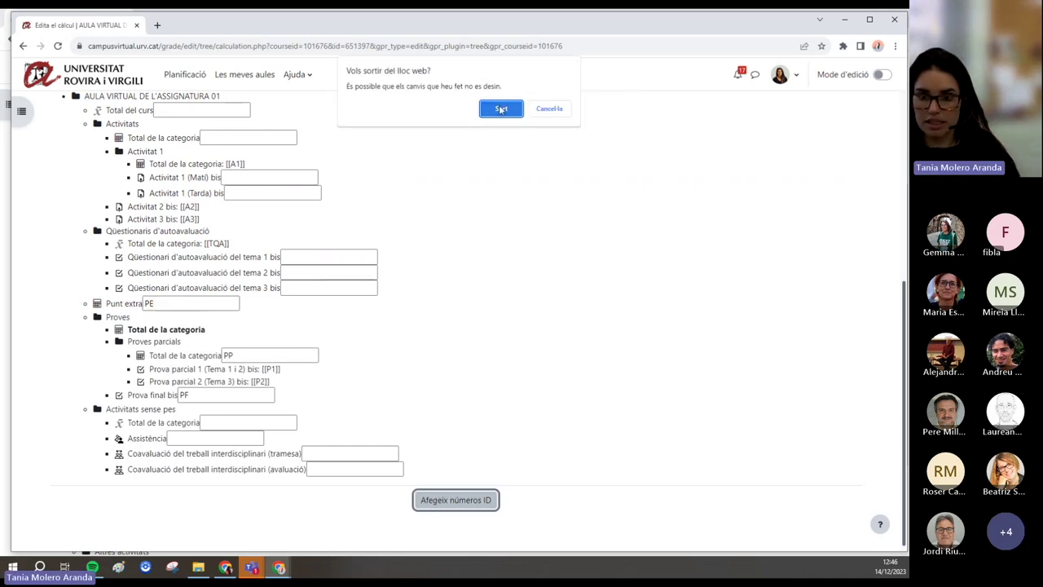
pyautogui.click(501, 109)
# - Paste the formula =if([[PP]]>=5;[[PP]]+[[PE]];[[PF]]) into the Total de Proves calculation again and save the changes
pyautogui.click(303, 305)
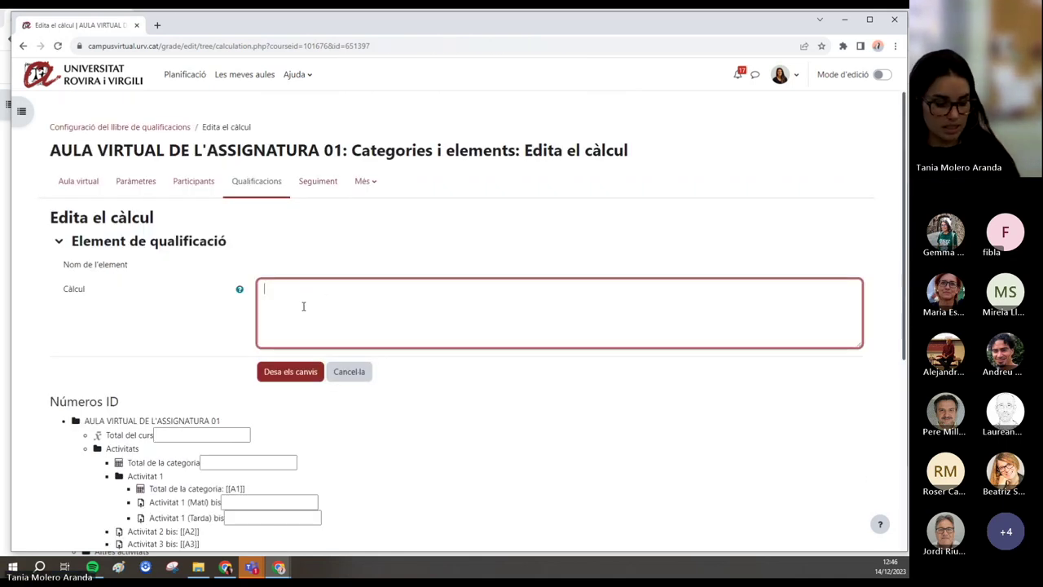
pyautogui.hotkey('ctrl', 'v')
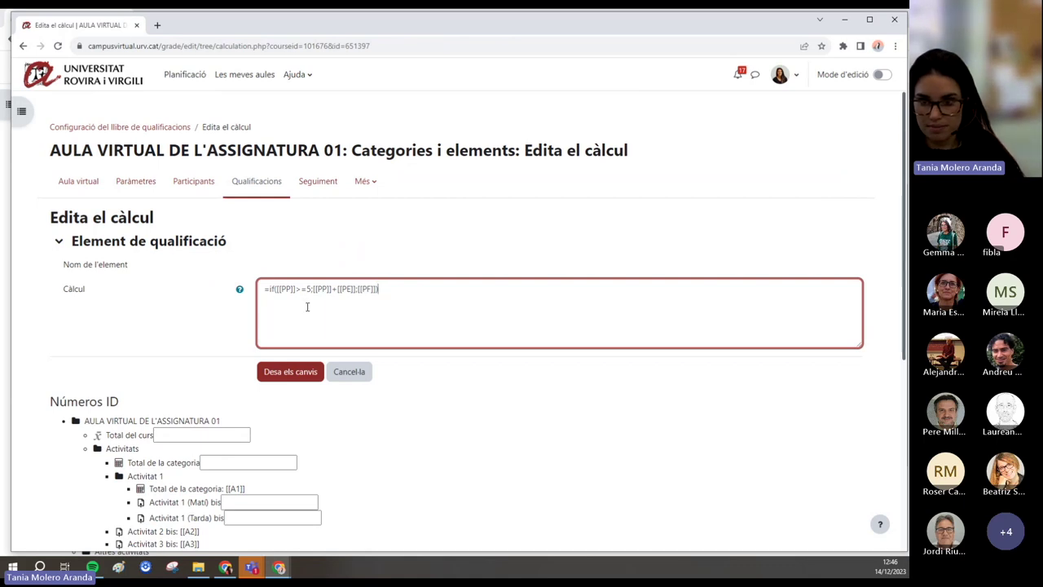
pyautogui.click(290, 372)
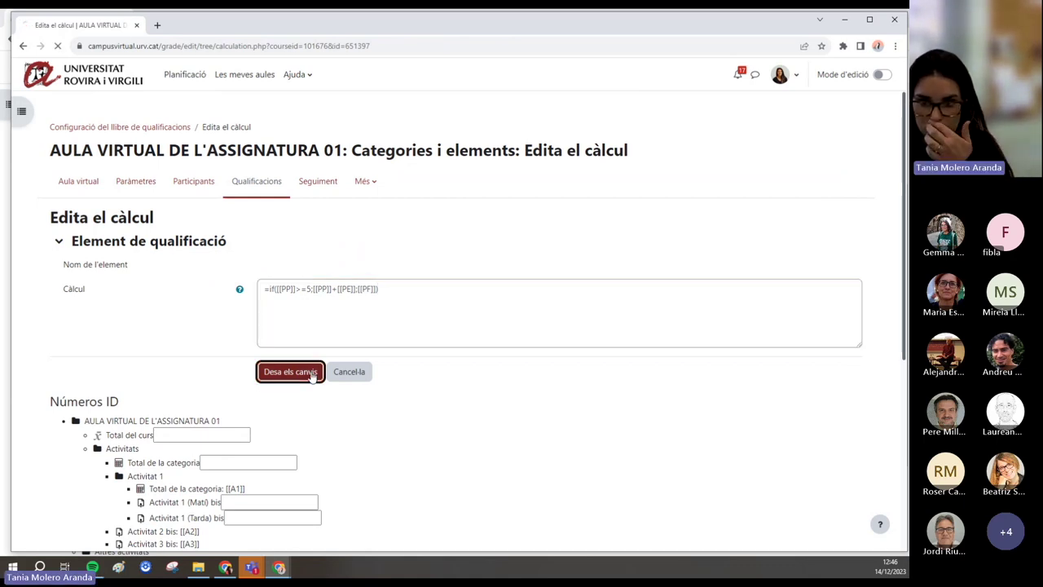
pyautogui.click(457, 259)
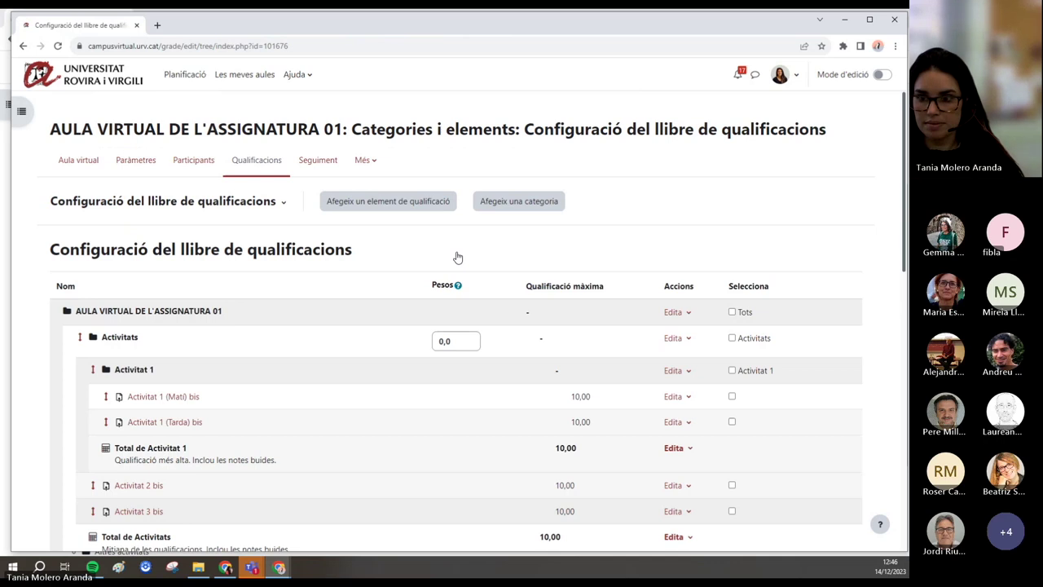
# - Open the grader report and compare the students' Total de Proves grades with their partial test totals and final test grades
pyautogui.click(151, 203)
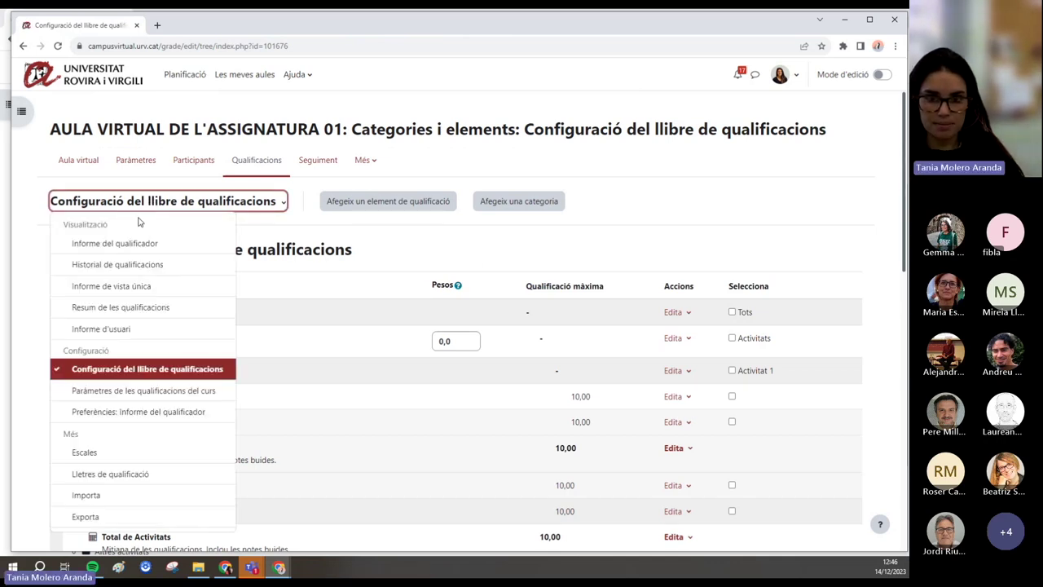
pyautogui.click(117, 243)
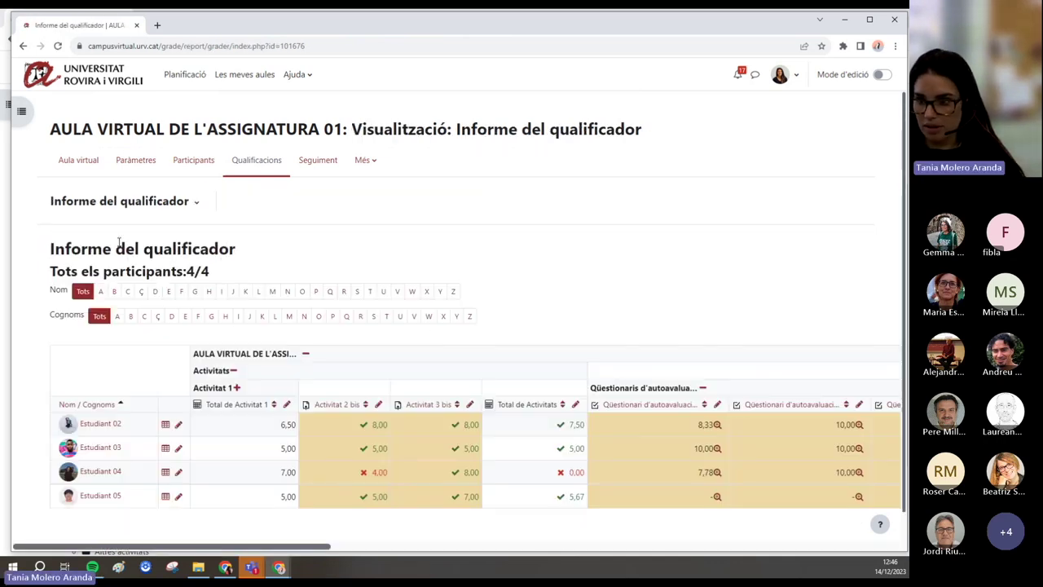
pyautogui.scroll(-1, 119, 241)
pyautogui.moveTo(247, 548); pyautogui.dragTo(579, 563)
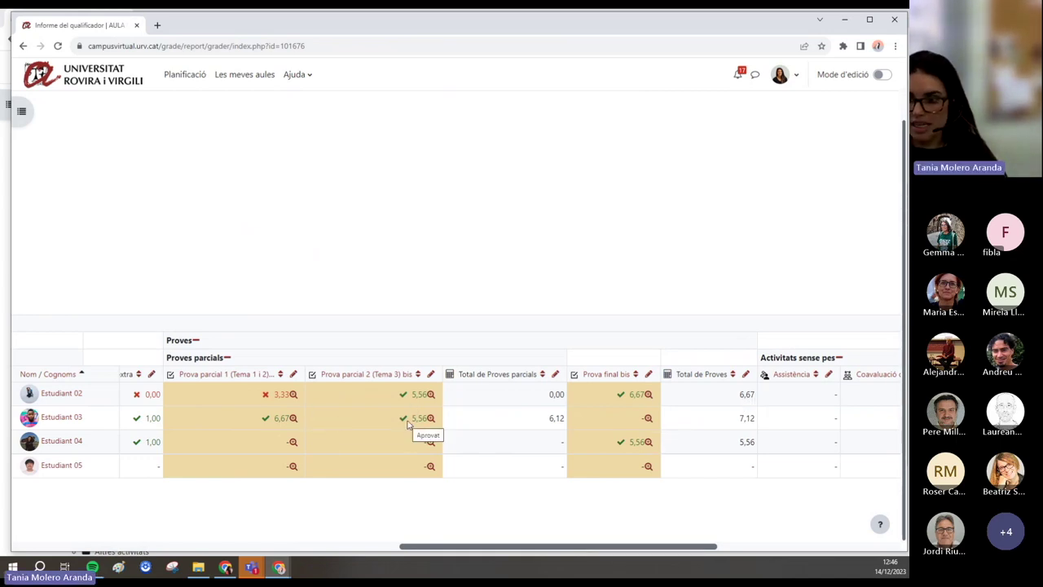
pyautogui.moveTo(546, 422); pyautogui.dragTo(566, 425)
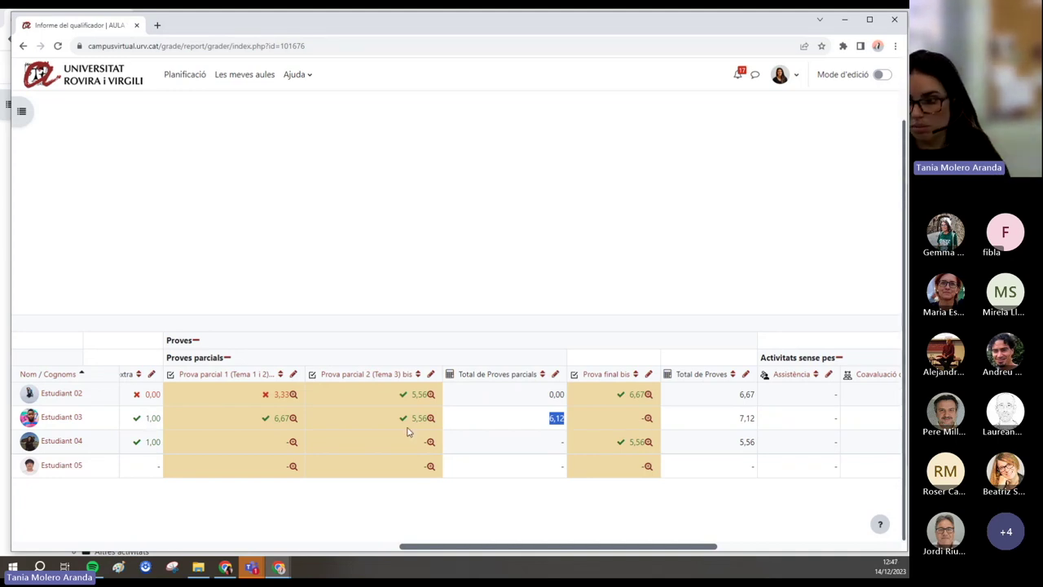
pyautogui.moveTo(733, 417); pyautogui.dragTo(763, 418)
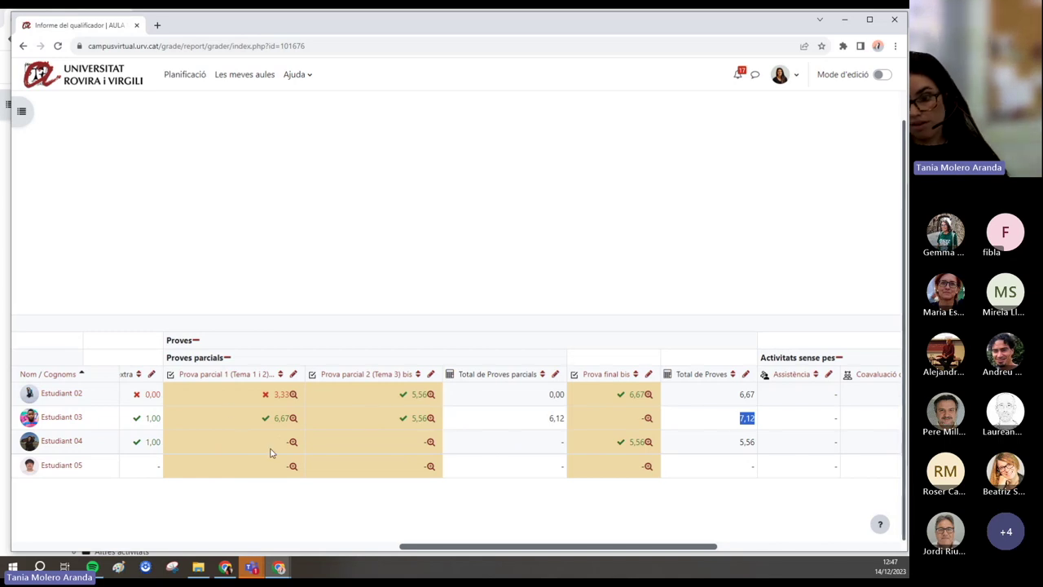
pyautogui.doubleClick(743, 442)
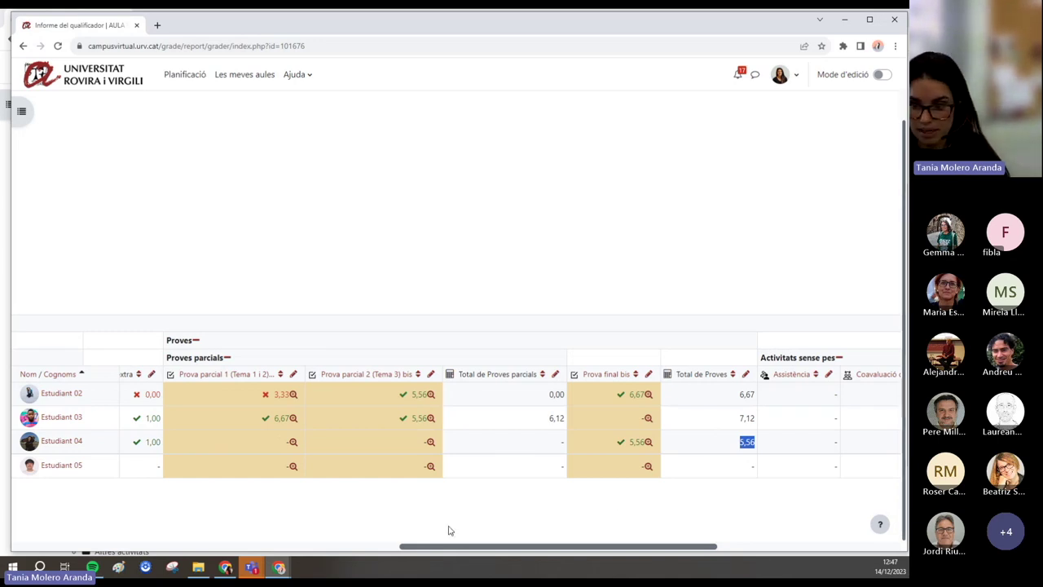
# - Check the Punt extra column beside the Proves grades, and the Total del curs column at the end of the grader report
pyautogui.moveTo(452, 547); pyautogui.dragTo(432, 547)
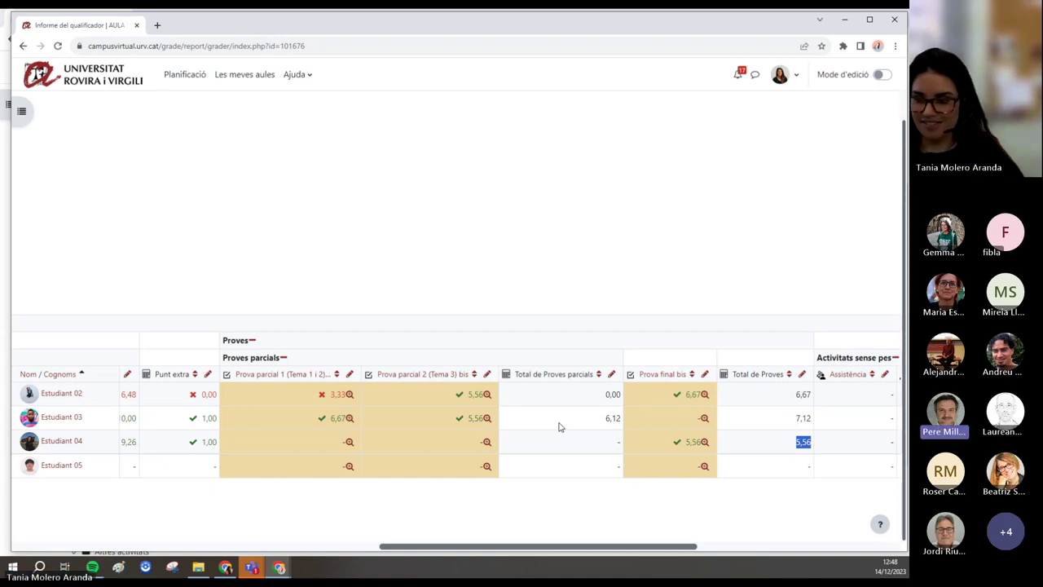
pyautogui.click(759, 444)
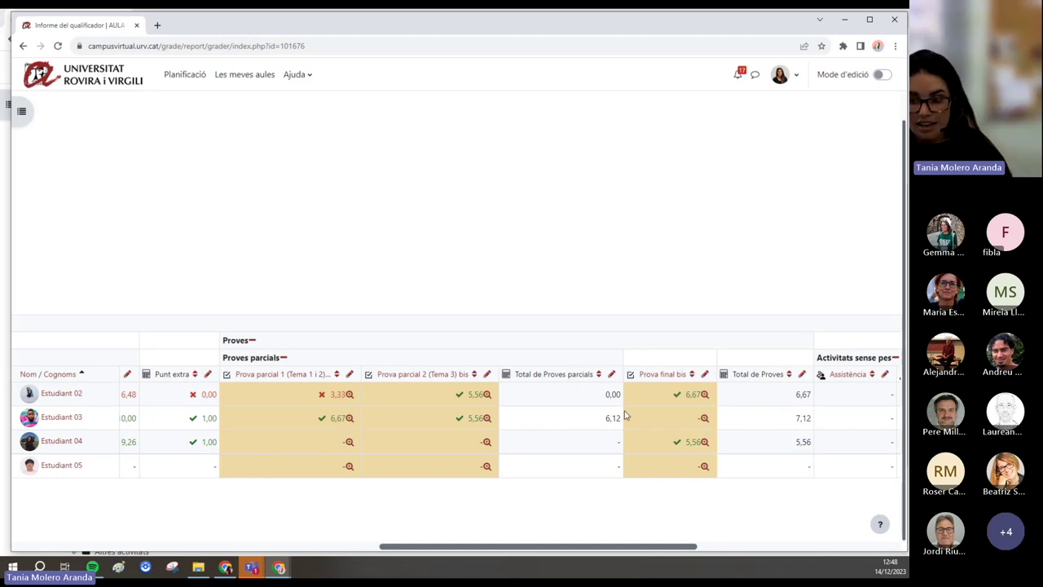
pyautogui.moveTo(585, 549)
pyautogui.mouseDown()
pyautogui.moveTo(628, 552)
pyautogui.moveTo(581, 551)
pyautogui.mouseUp()
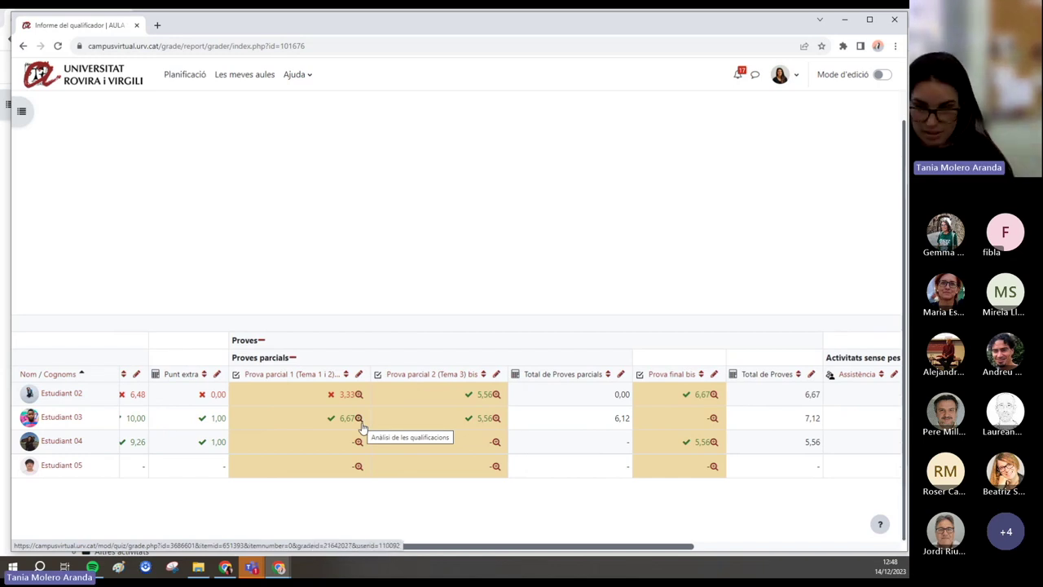
pyautogui.moveTo(496, 552); pyautogui.dragTo(766, 552)
pyautogui.moveTo(776, 374); pyautogui.dragTo(824, 374)
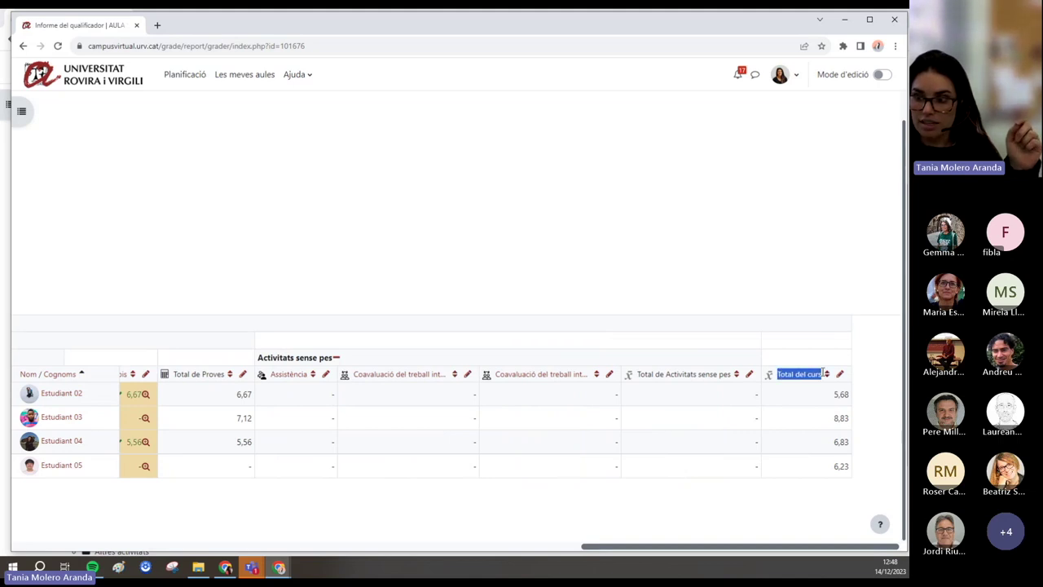
pyautogui.moveTo(673, 551); pyautogui.dragTo(112, 513)
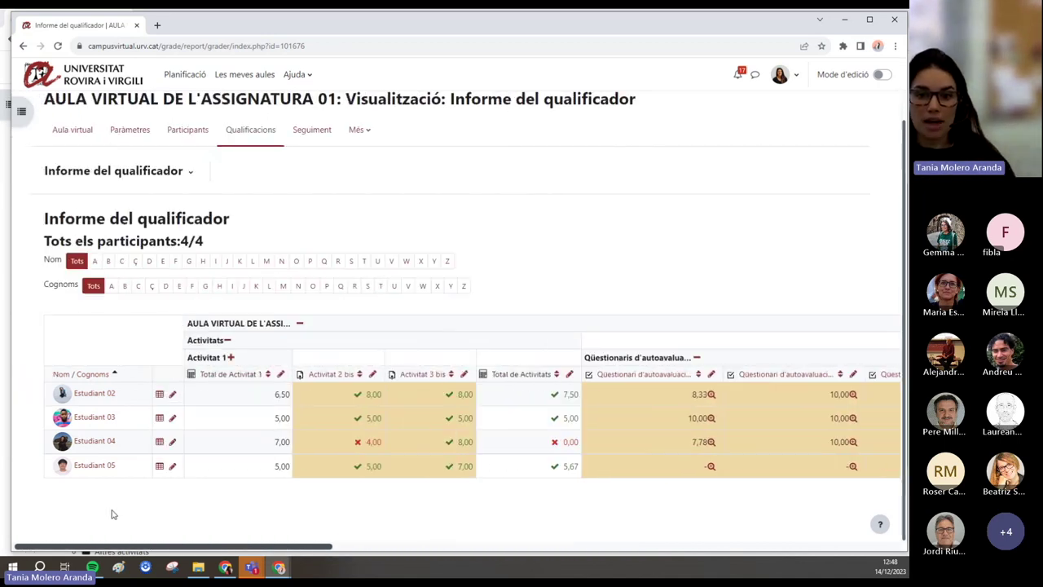
# - Open this course's gradebook setup and switch to the AULA VIRTUAL DE L'ASSIGNATURA 1 browser window
pyautogui.click(181, 172)
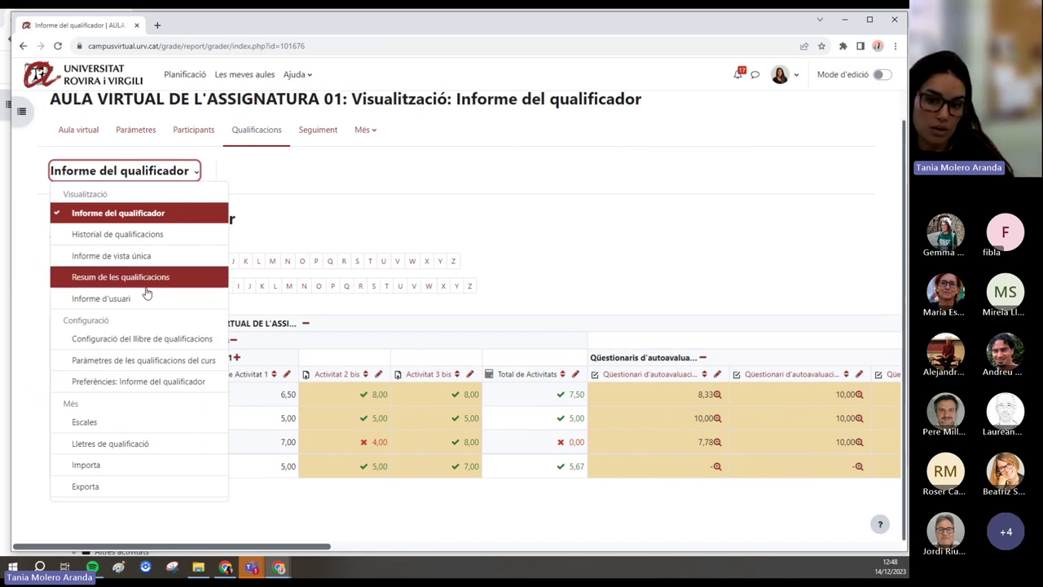
pyautogui.click(131, 339)
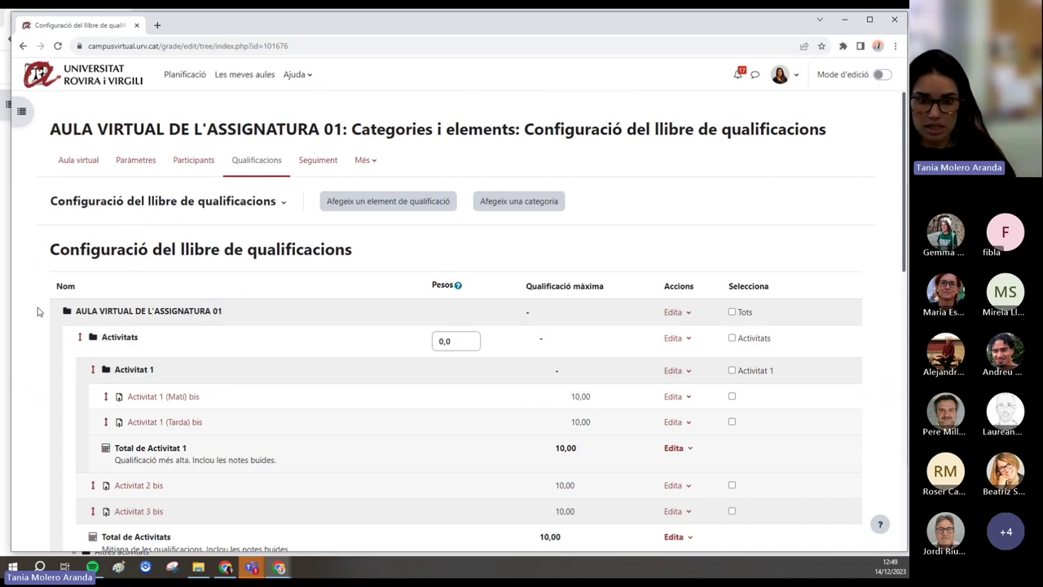
pyautogui.hotkey('alt', 'Tab')
pyautogui.scroll(2, 180, 302)
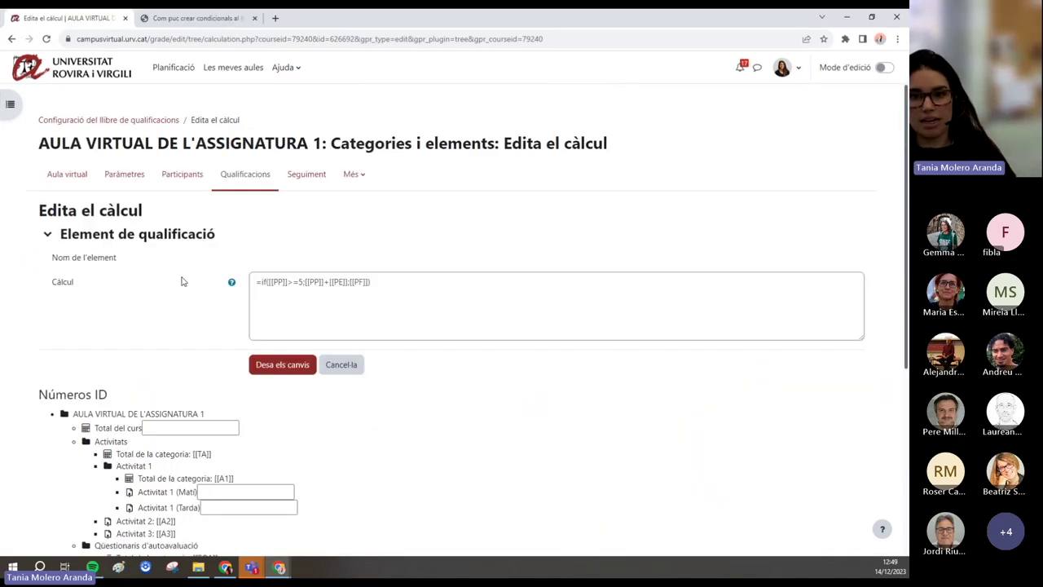
# - Go to this course's gradebook setup and open the calculation of Total del curs
pyautogui.click(245, 181)
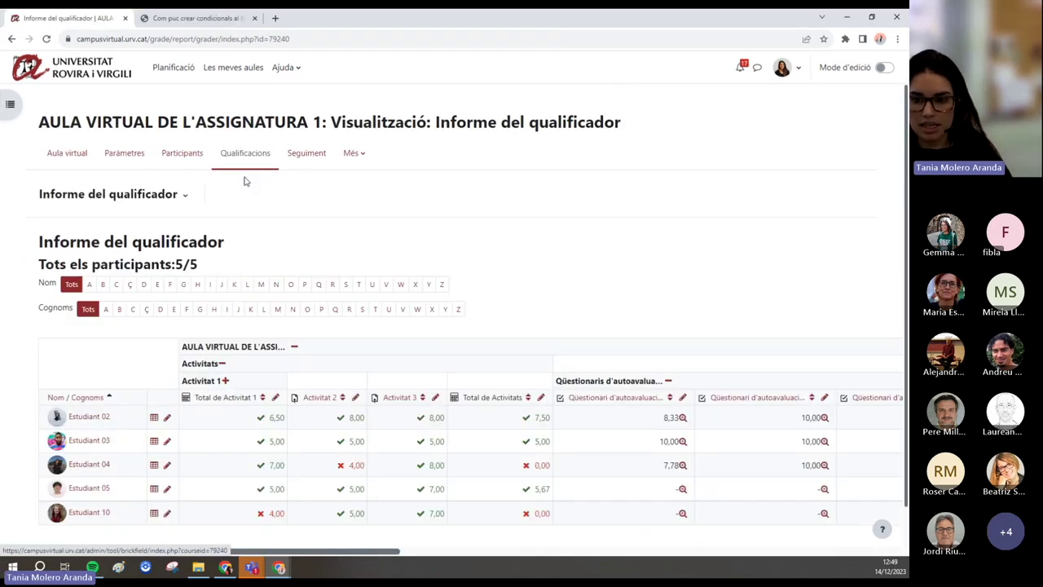
pyautogui.click(130, 201)
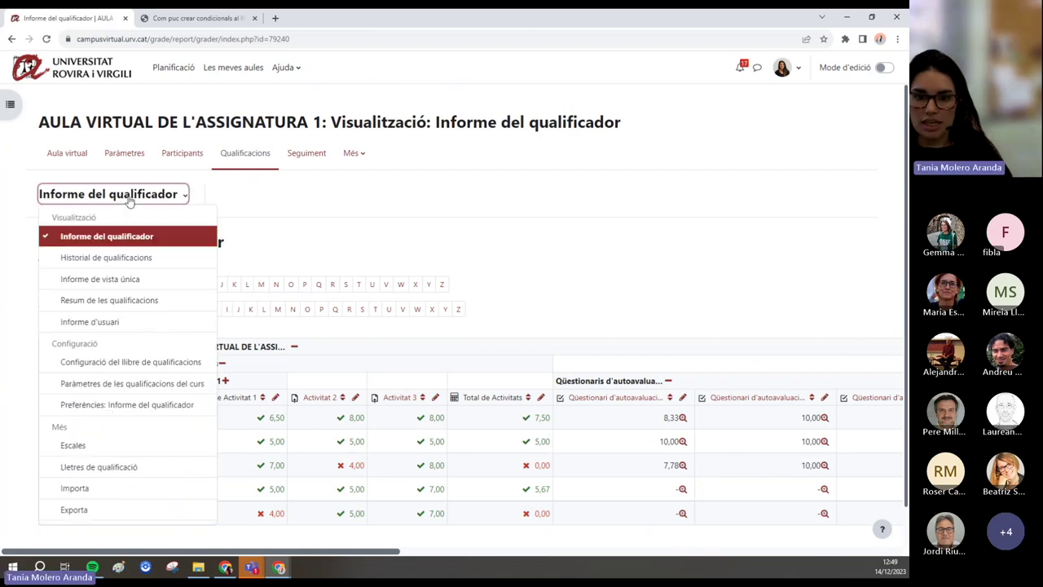
pyautogui.click(132, 362)
pyautogui.scroll(-3, 337, 323)
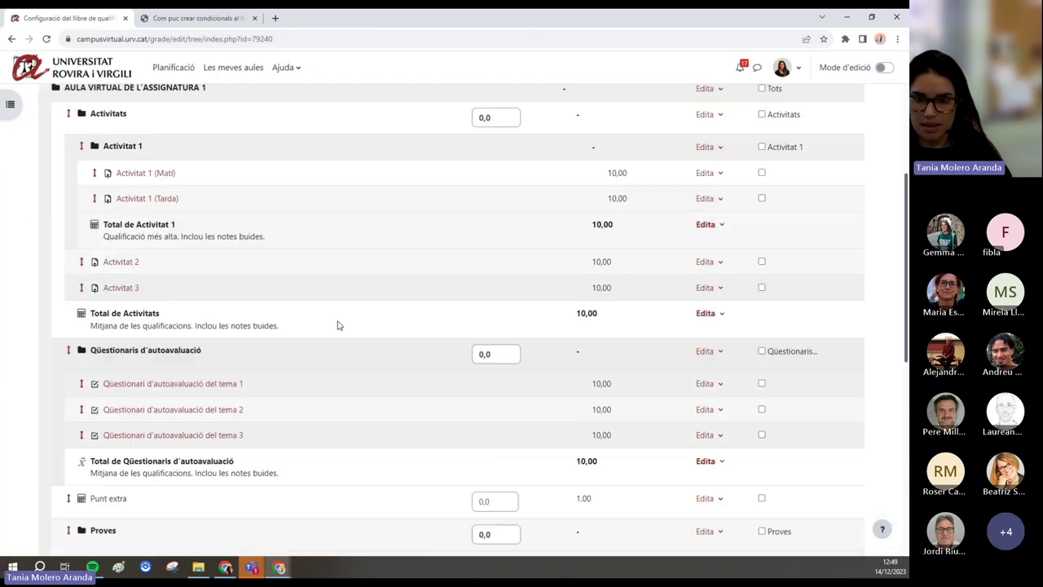
pyautogui.scroll(3, 373, 186)
pyautogui.scroll(-1, 461, 302)
pyautogui.scroll(-1, 461, 302)
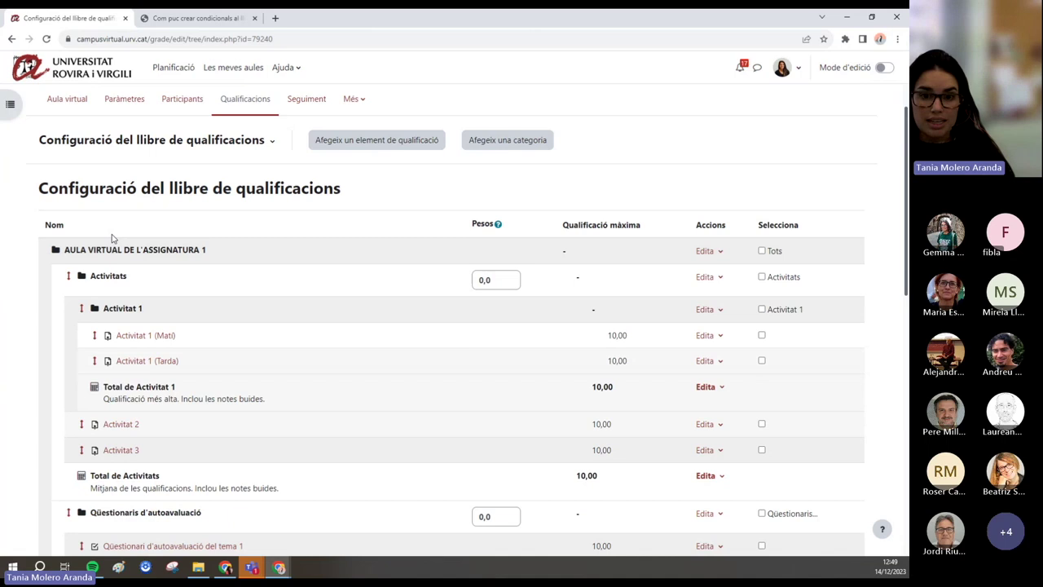
pyautogui.scroll(-10, 46, 250)
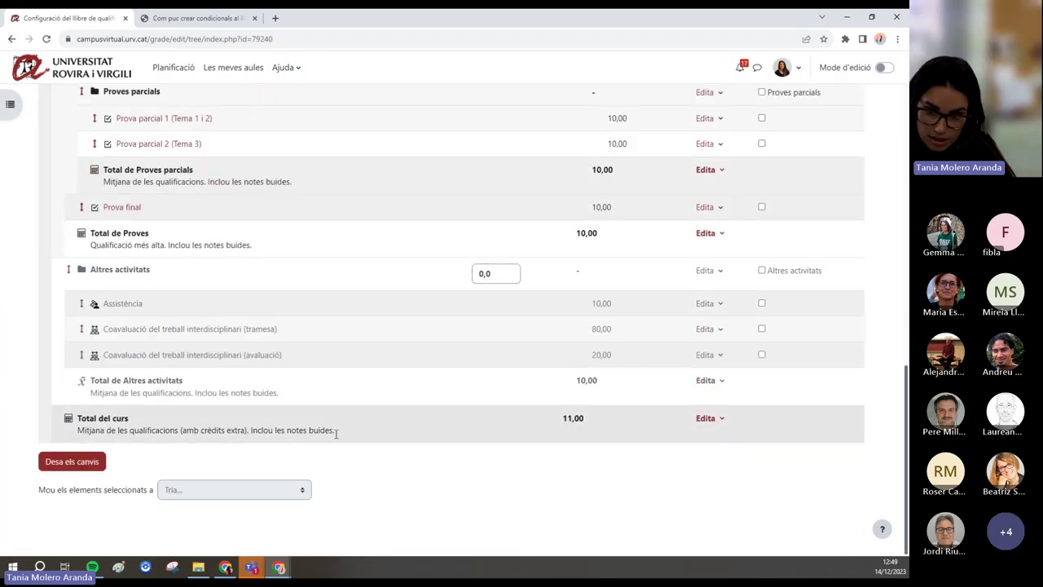
pyautogui.click(711, 424)
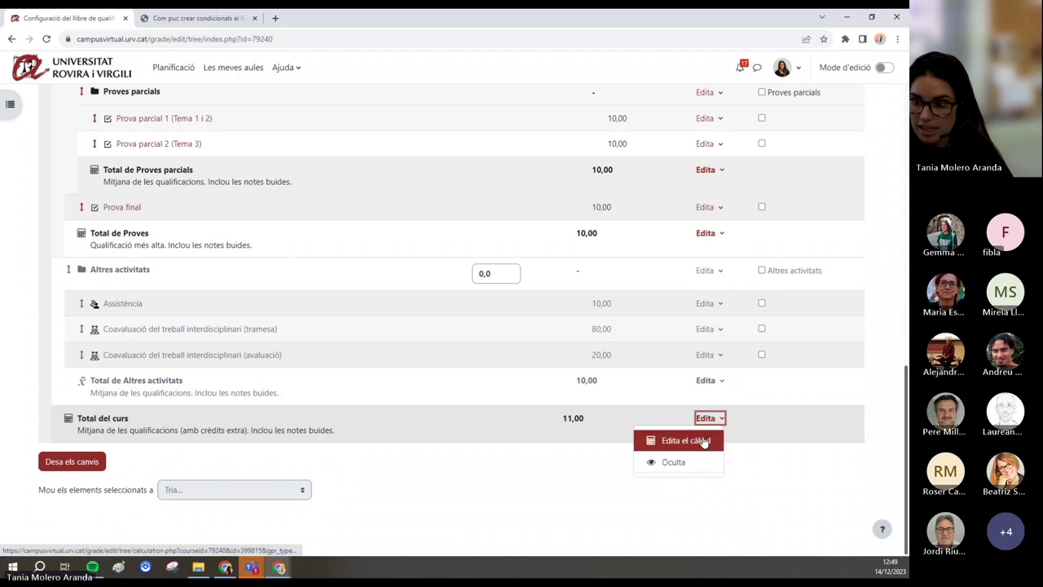
pyautogui.click(701, 441)
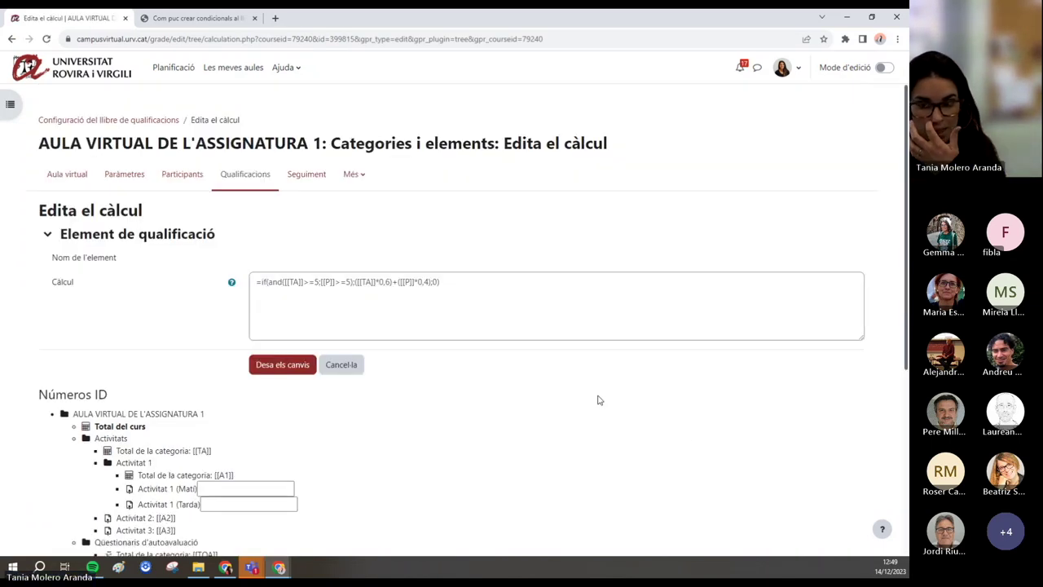
# - Examine the [[TA]]>=5 and [[P]]>=5 conditions in the Total del curs formula and compare them with the assigned ID numbers
pyautogui.scroll(-1, 350, 259)
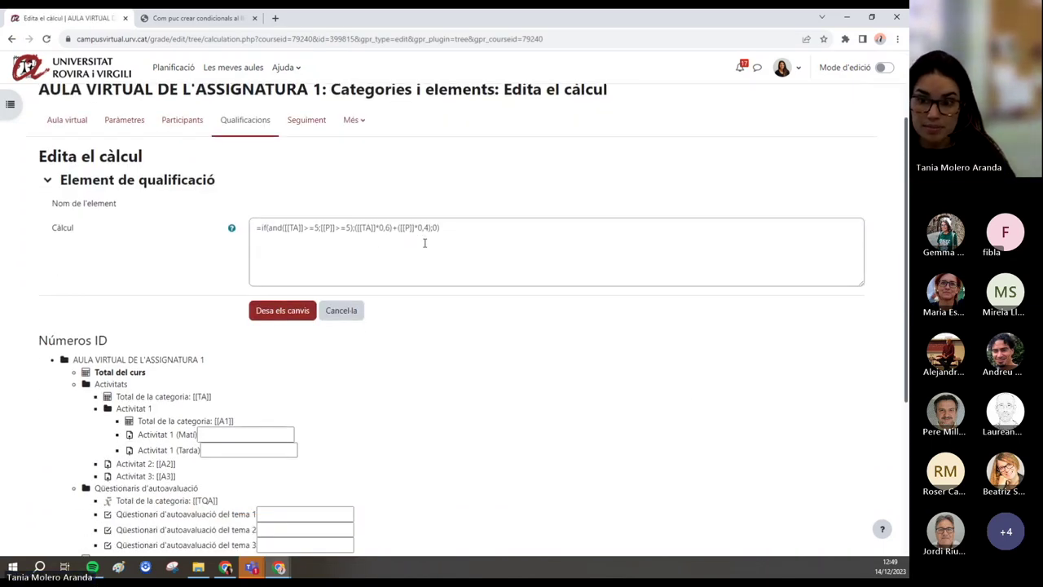
pyautogui.click(459, 232)
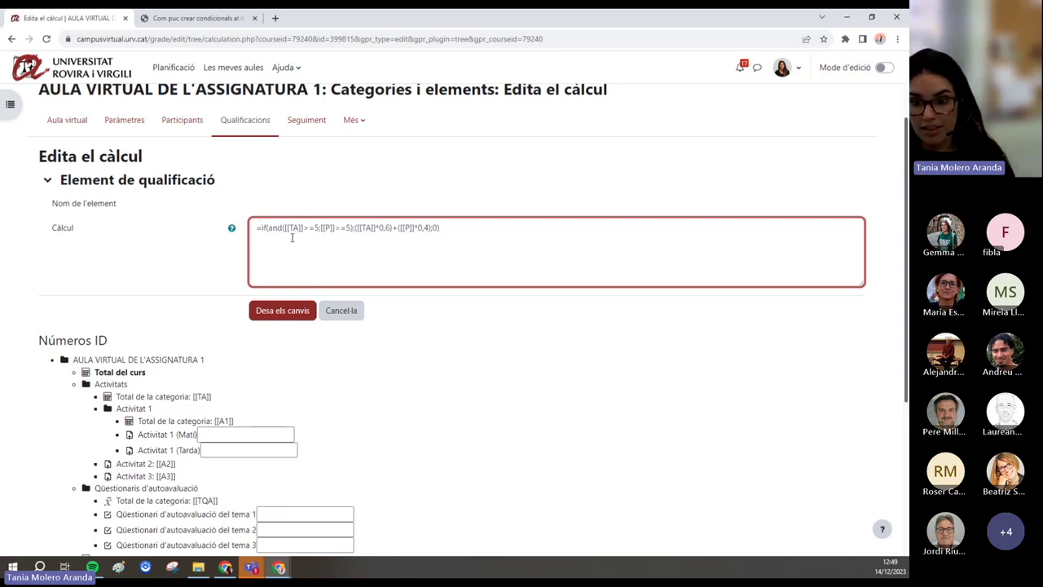
pyautogui.moveTo(288, 228); pyautogui.dragTo(343, 240)
pyautogui.click(329, 230)
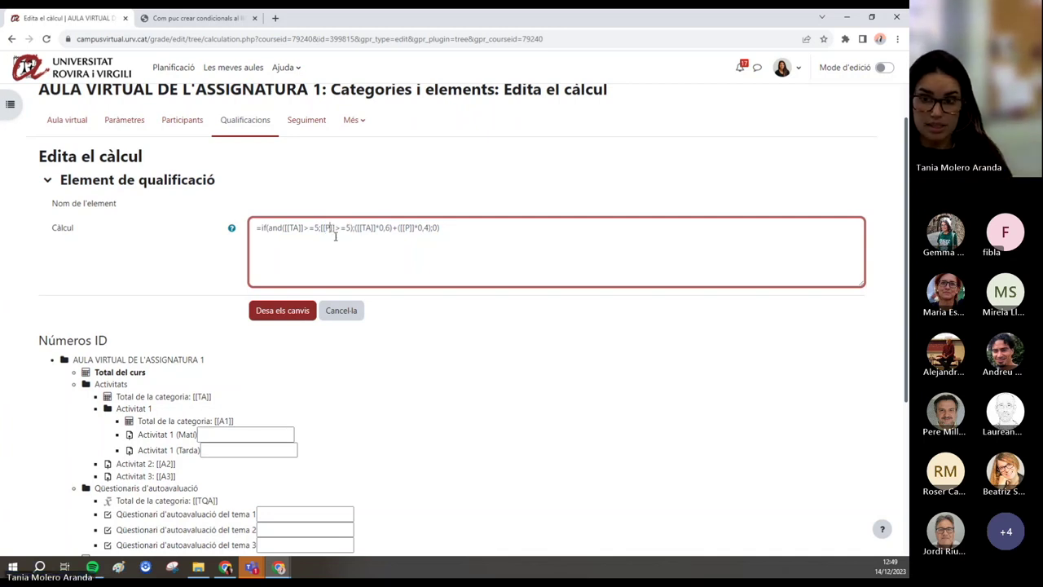
pyautogui.scroll(-3, 289, 302)
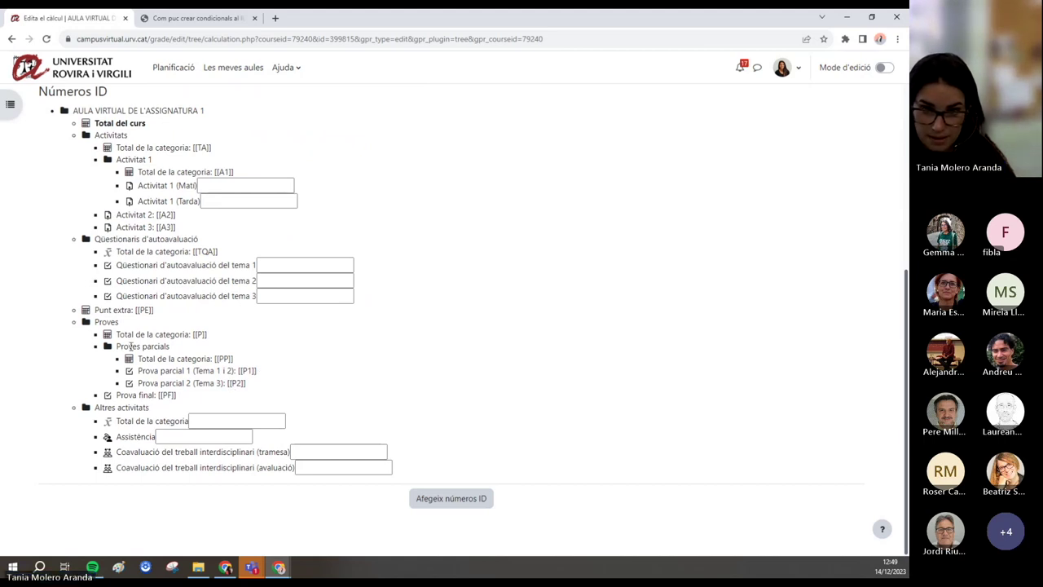
# - Examine the Proves category total's ID number, the weighted sum of [[TA]] and [[P]], and the fallback value in the Total del curs formula
pyautogui.moveTo(119, 334); pyautogui.dragTo(205, 334)
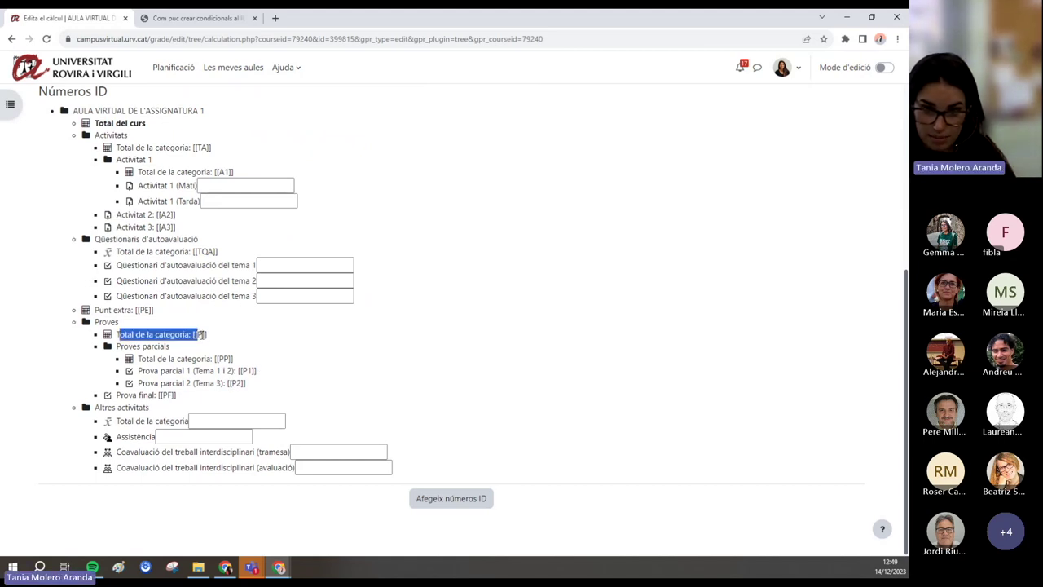
pyautogui.doubleClick(118, 322)
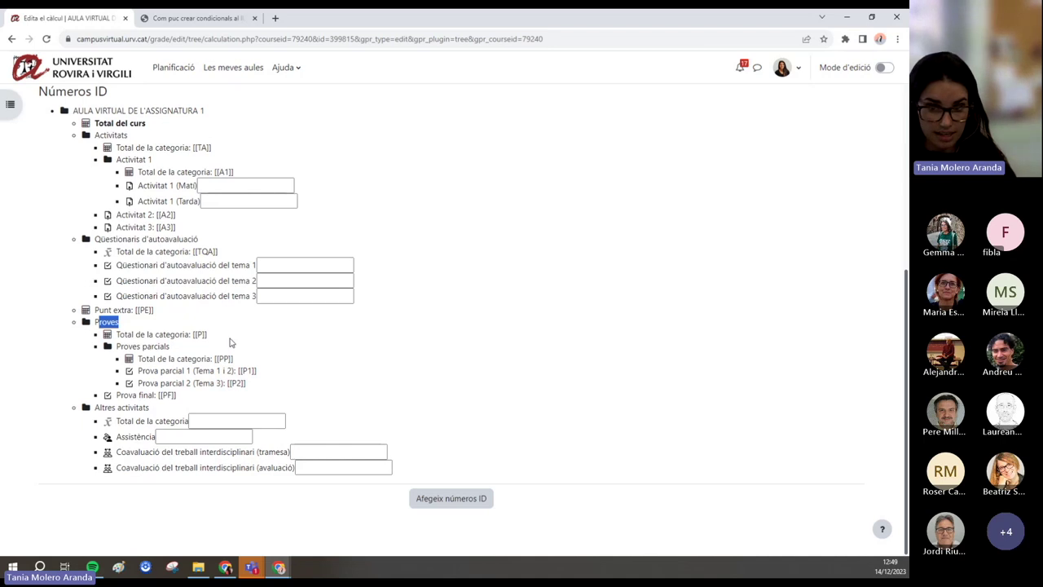
pyautogui.scroll(3, 297, 366)
pyautogui.scroll(1, 296, 367)
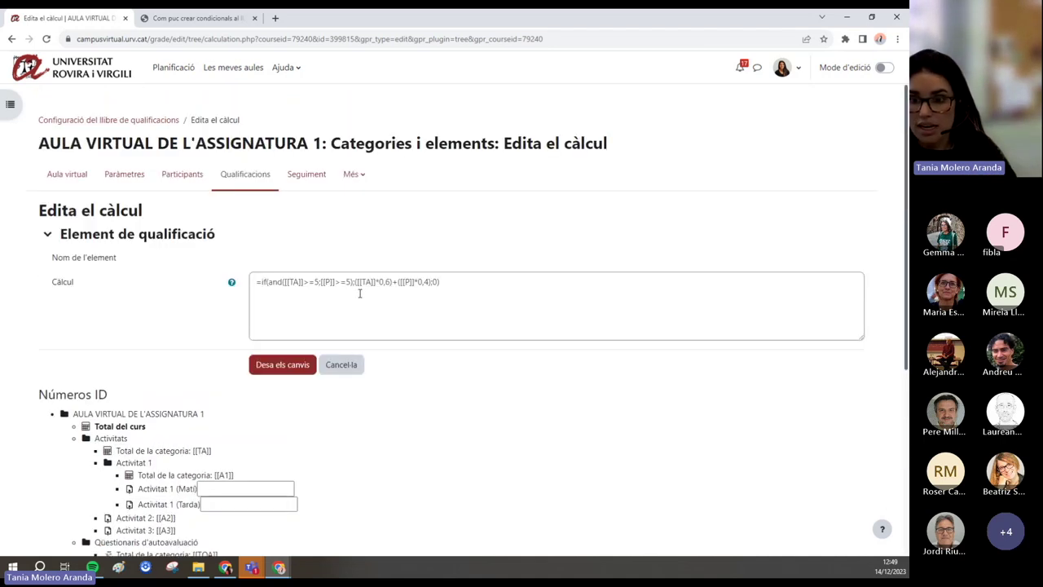
pyautogui.click(357, 282)
pyautogui.moveTo(356, 282); pyautogui.dragTo(394, 281)
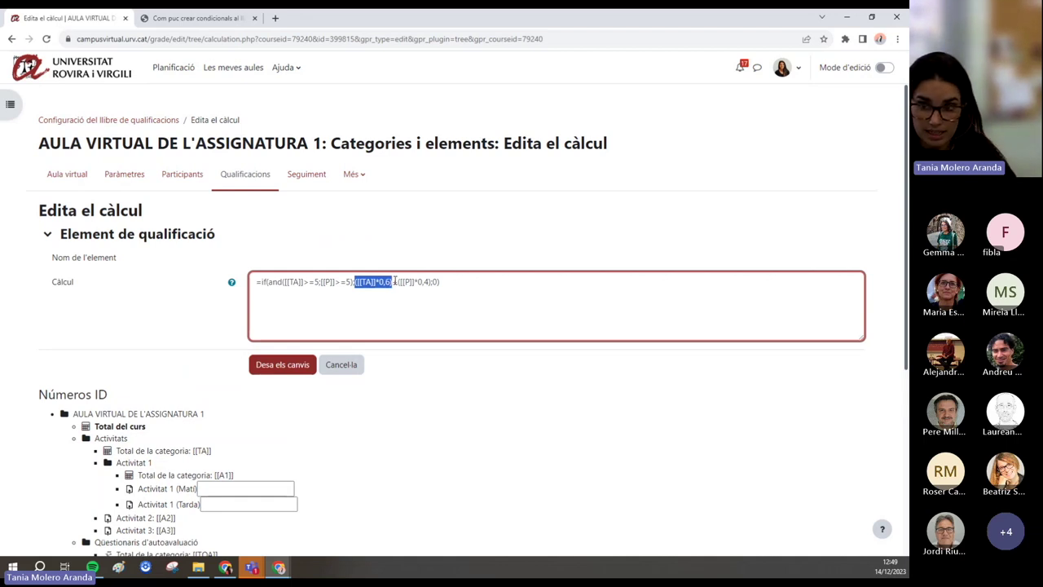
pyautogui.moveTo(395, 281); pyautogui.dragTo(429, 286)
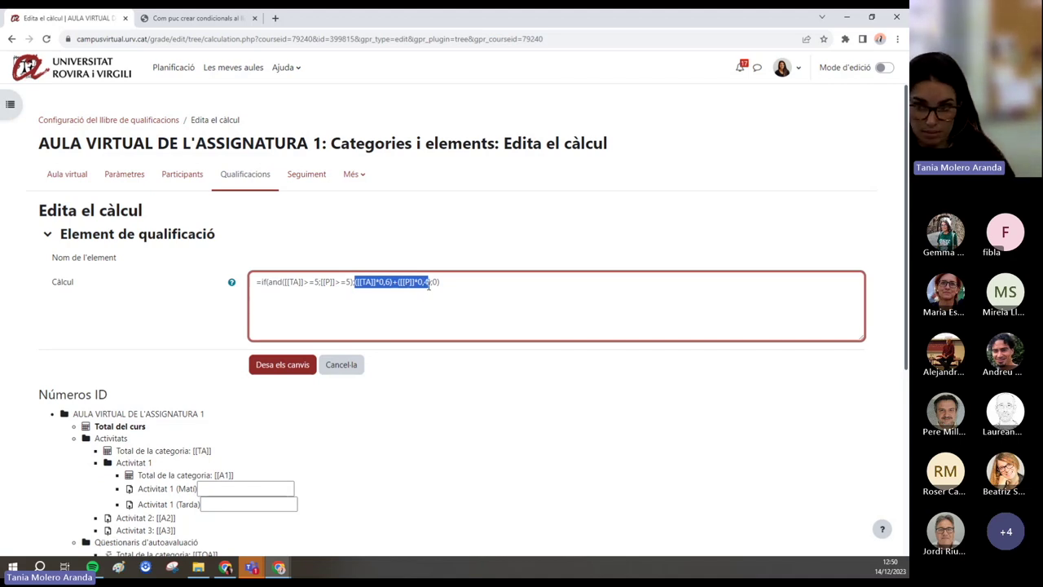
pyautogui.doubleClick(436, 282)
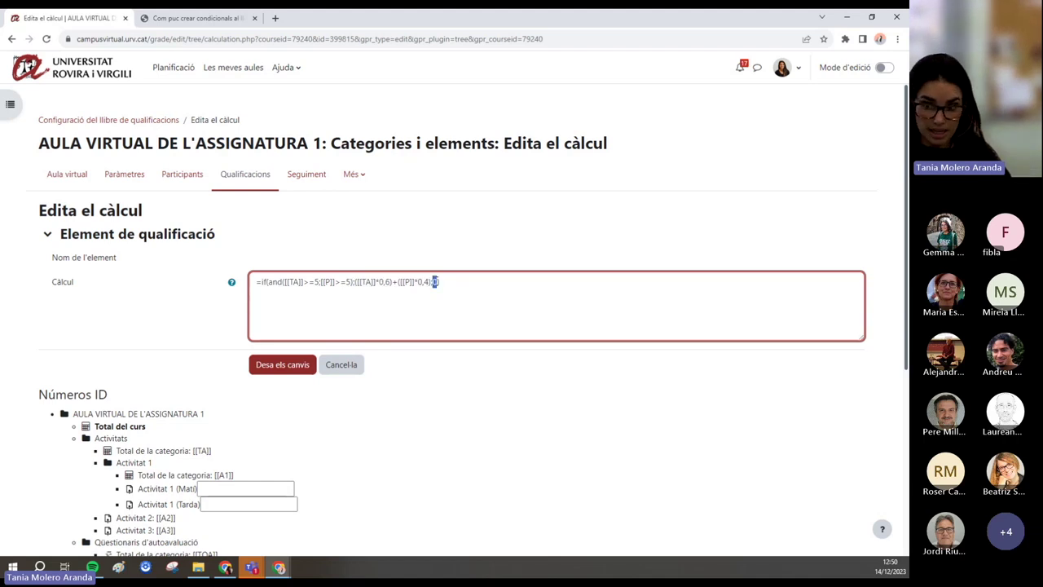
pyautogui.click(446, 283)
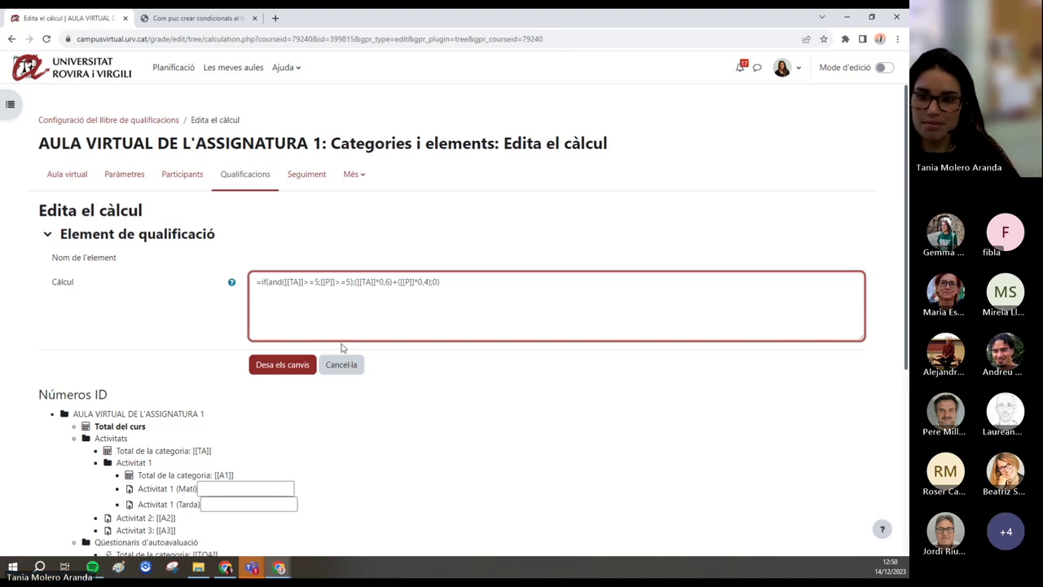
# - Copy the whole Total del curs formula and switch to the AULA VIRTUAL DE L'ASSIGNATURA 01 browser window
pyautogui.moveTo(434, 282); pyautogui.dragTo(245, 285)
pyautogui.hotkey('ctrl', 'c')
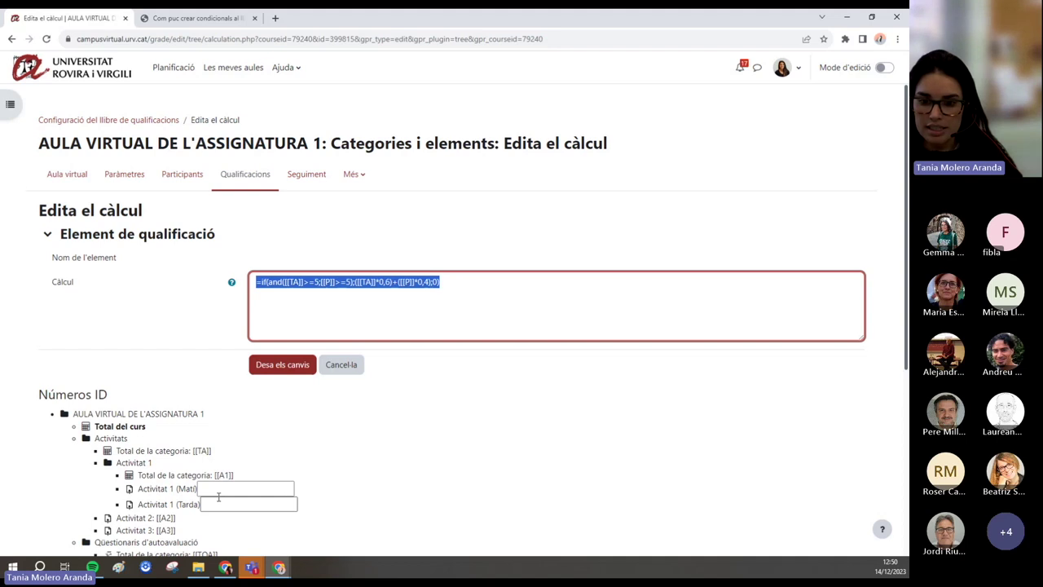
pyautogui.scroll(-1, 209, 456)
pyautogui.scroll(-1, 209, 453)
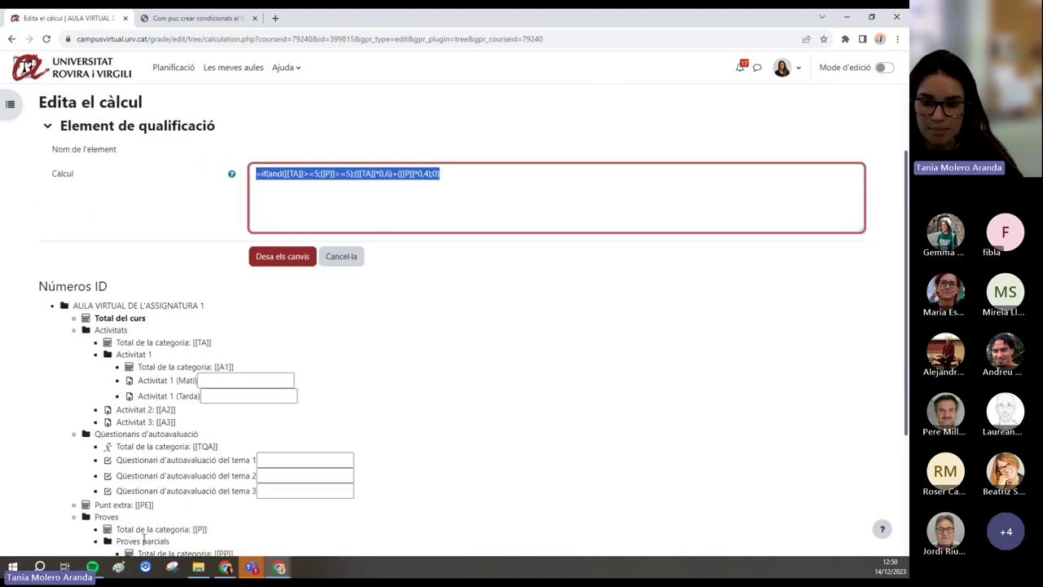
pyautogui.click(279, 567)
pyautogui.click(337, 524)
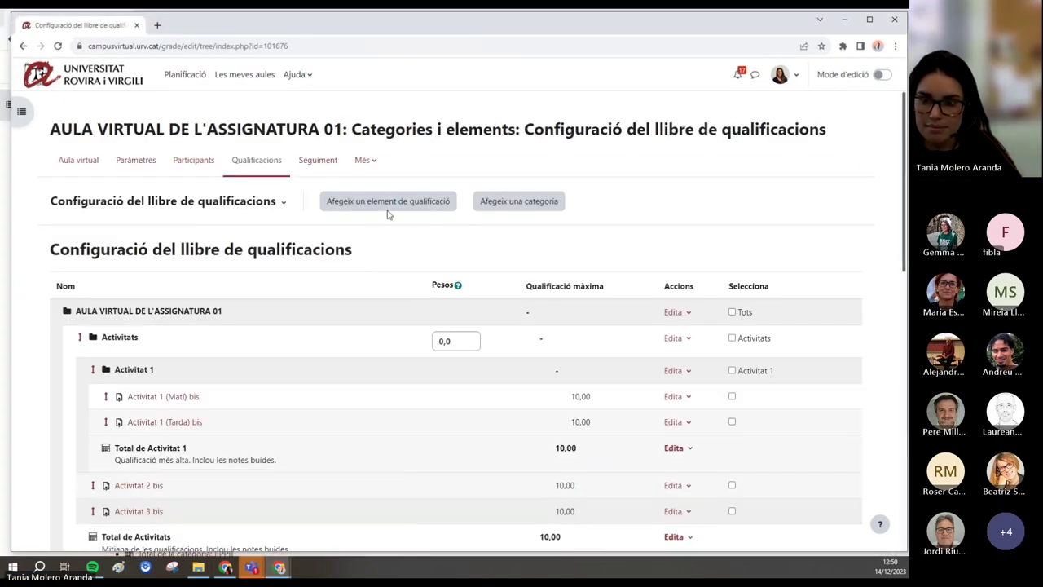
# - Open the calculation of Total del curs in this course and paste the copied formula into it
pyautogui.scroll(-6, 364, 247)
pyautogui.scroll(-2, 366, 287)
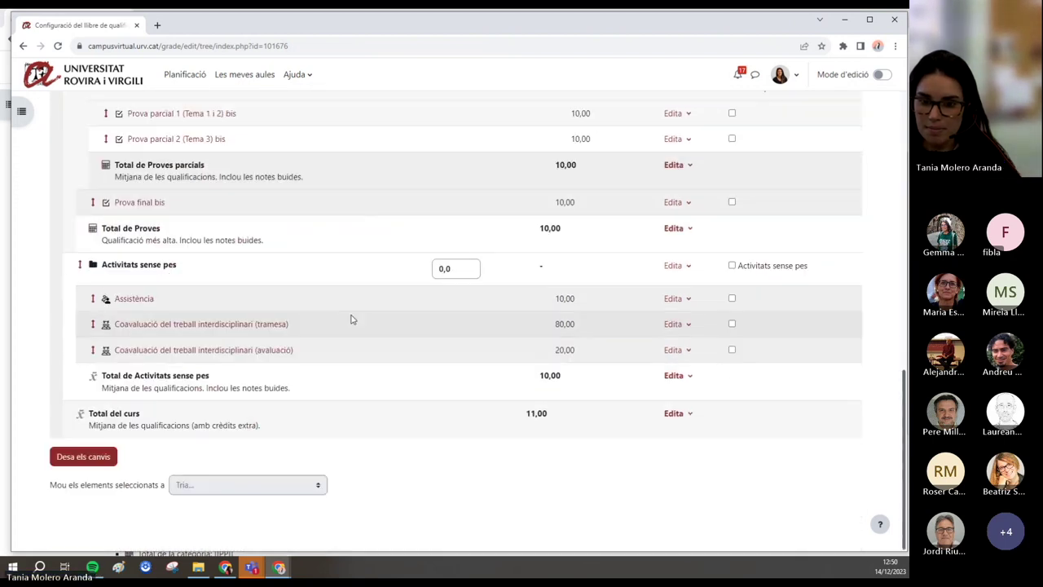
pyautogui.click(673, 413)
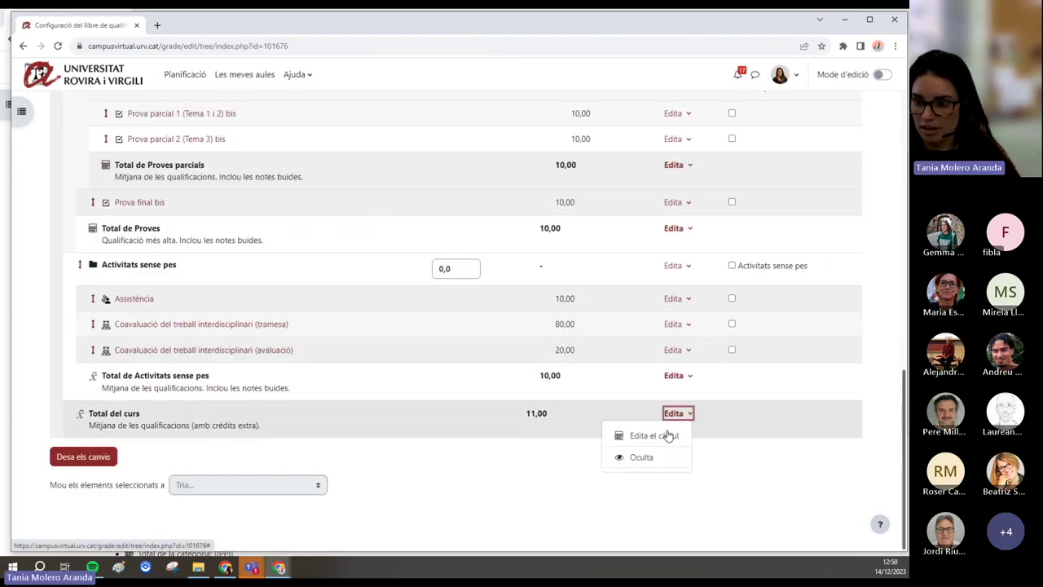
pyautogui.click(667, 432)
pyautogui.click(339, 304)
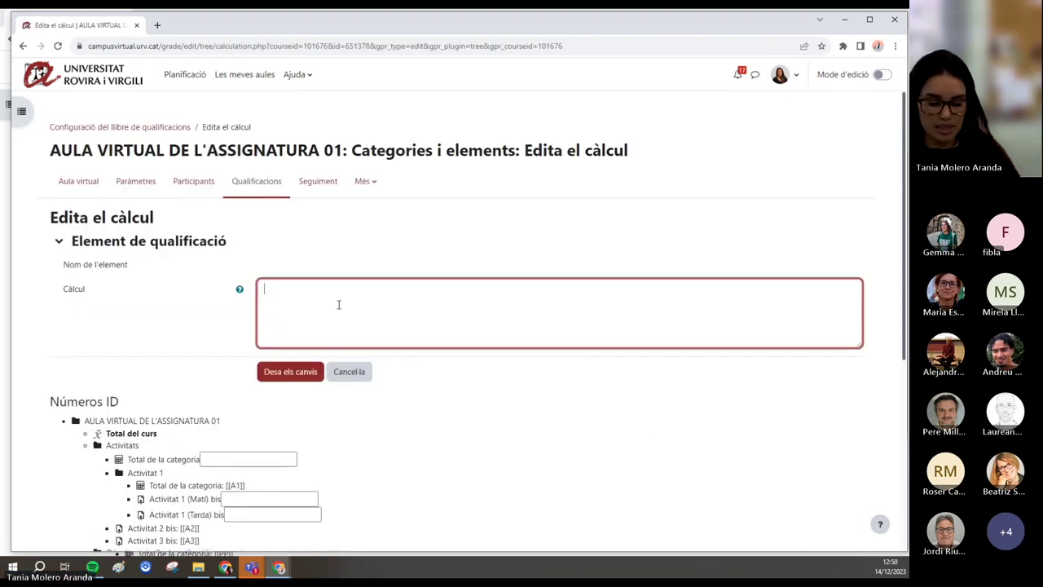
pyautogui.hotkey('ctrl', 'v')
# - Enter TA as the ID number of the Activitats category total
pyautogui.scroll(-1, 339, 305)
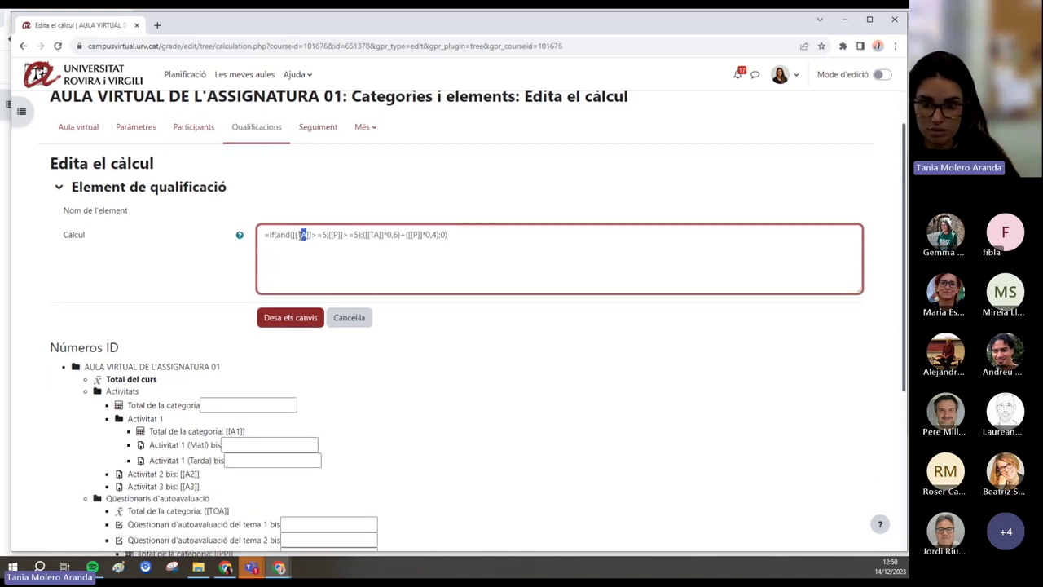
pyautogui.click(225, 402)
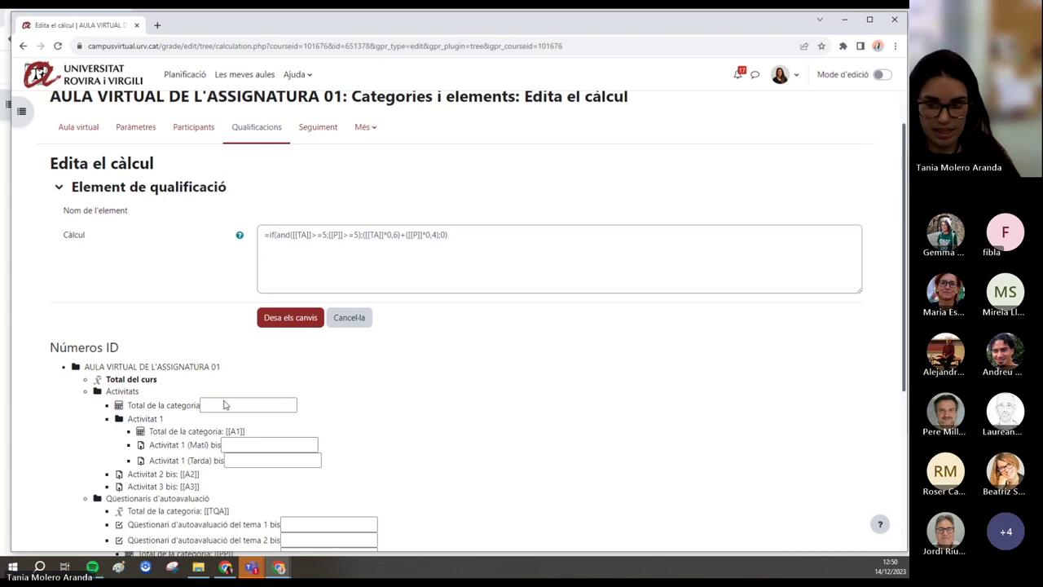
pyautogui.click(266, 24)
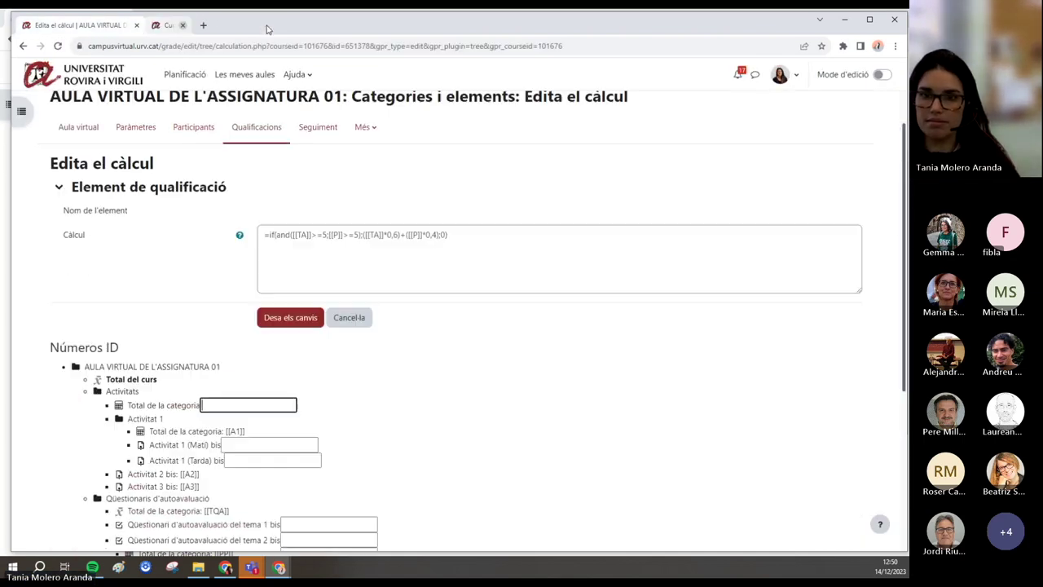
pyautogui.write('TA')
pyautogui.scroll(-1, 216, 419)
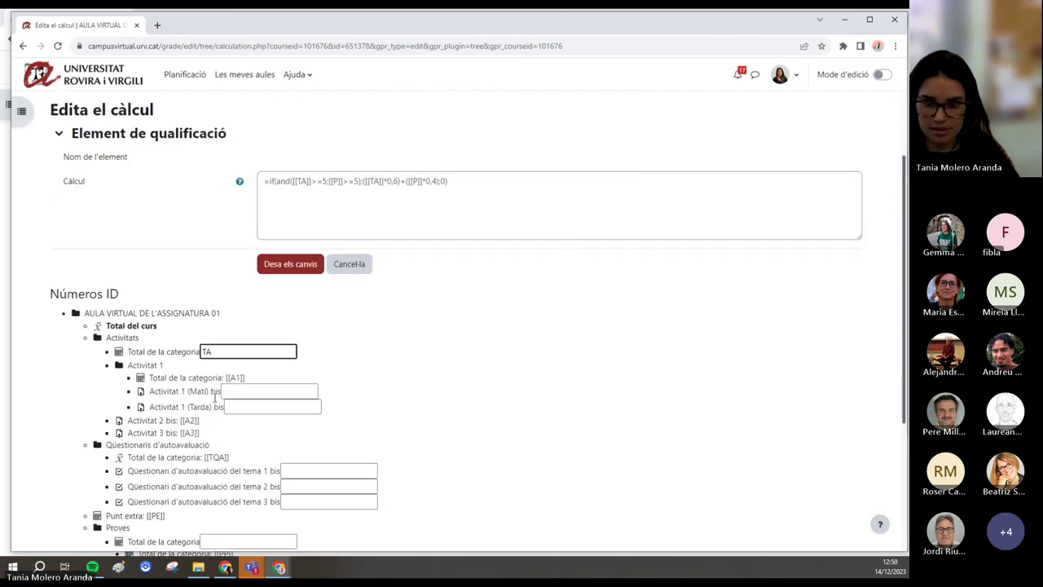
pyautogui.click(154, 343)
pyautogui.doubleClick(151, 340)
pyautogui.click(149, 343)
# - Enter P as the ID number of the Proves category total and add the ID numbers, accepting to leave the page with the unsaved formula
pyautogui.scroll(-2, 416, 380)
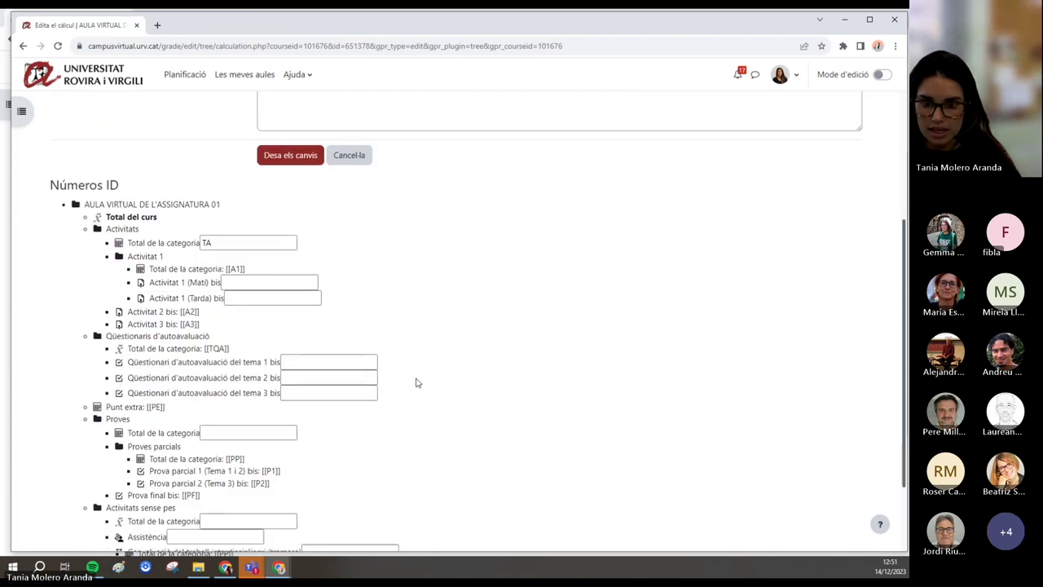
pyautogui.scroll(-2, 415, 383)
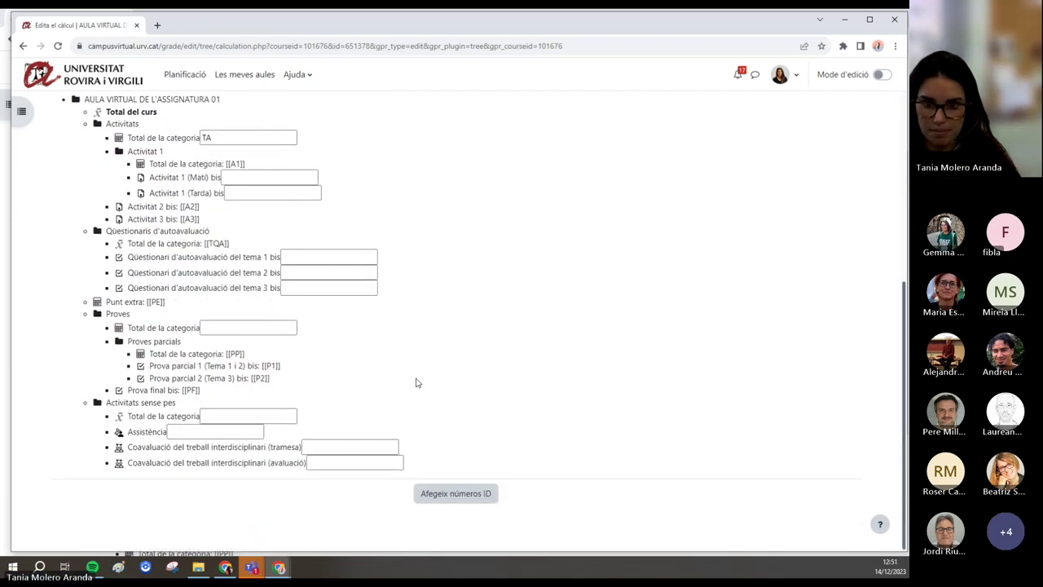
pyautogui.click(211, 326)
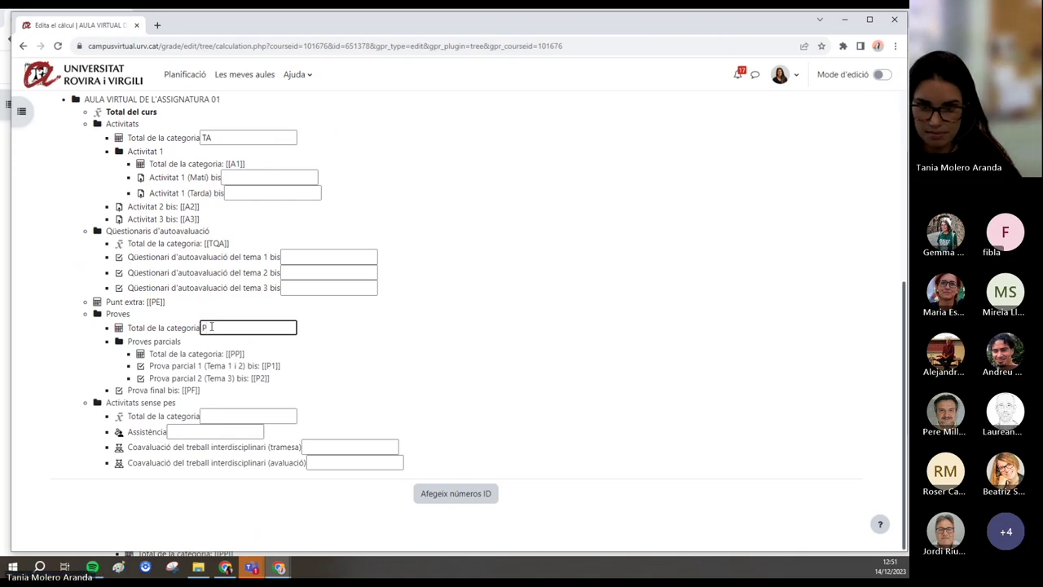
pyautogui.scroll(3, 356, 380)
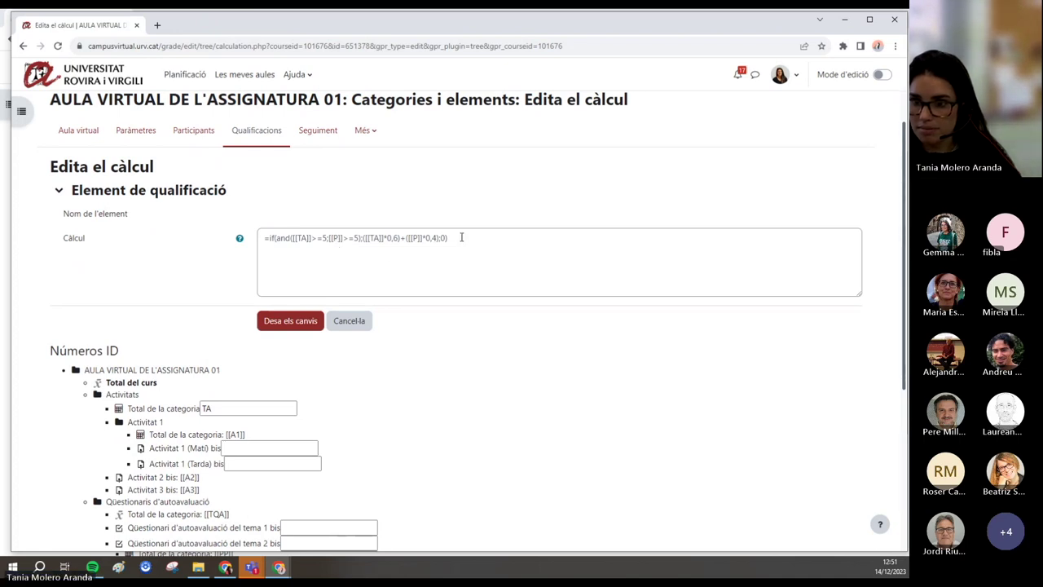
pyautogui.scroll(-4, 391, 367)
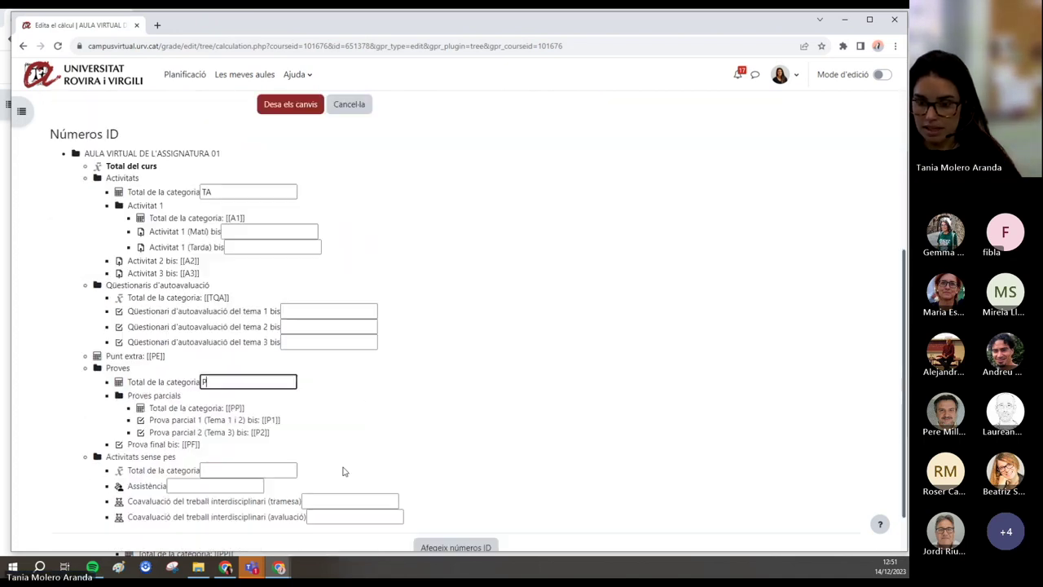
pyautogui.click(454, 495)
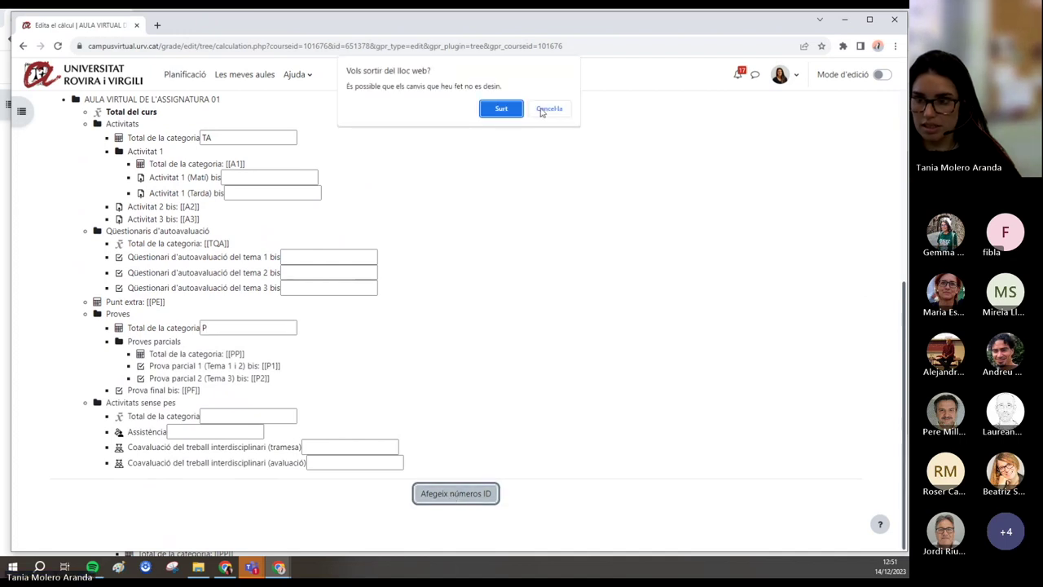
pyautogui.click(502, 110)
# - Set the Total del curs calculation to =if(and([[TA]]>=5;[[P]]>=5);([[TA]]*0,6)+([[P]]*0,4);0), save it and continue after the recalculation
pyautogui.click(341, 290)
pyautogui.hotkey('ctrl', 'v')
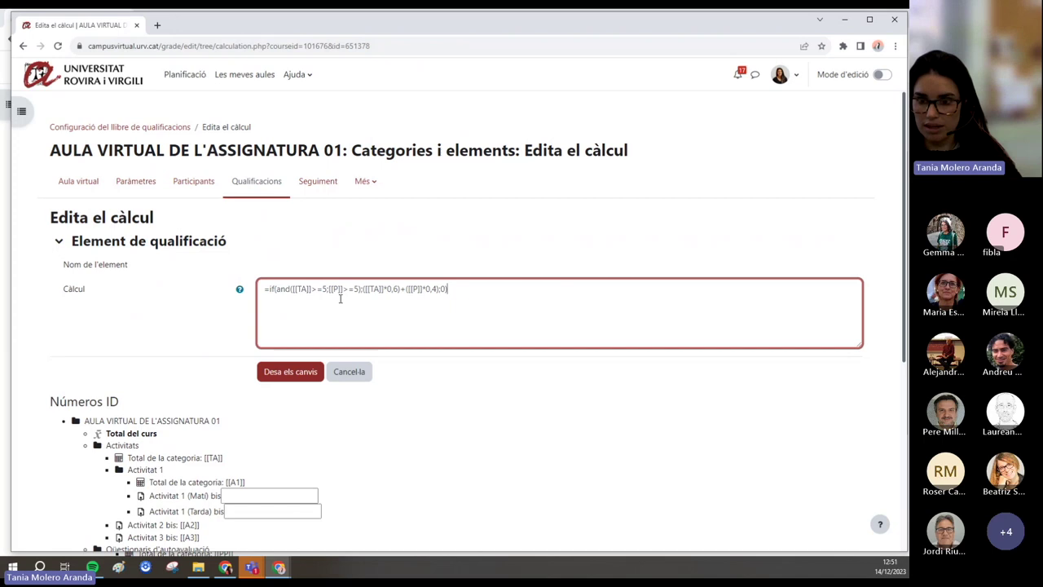
pyautogui.click(296, 376)
pyautogui.click(474, 259)
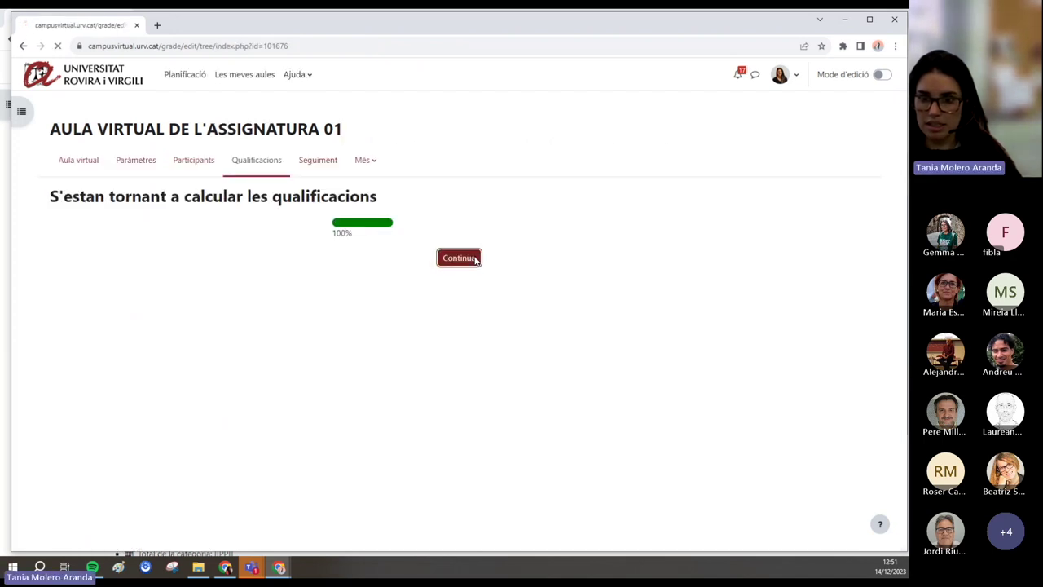
# - Open the grader report of this course and view the Total del curs column at its far end
pyautogui.click(154, 203)
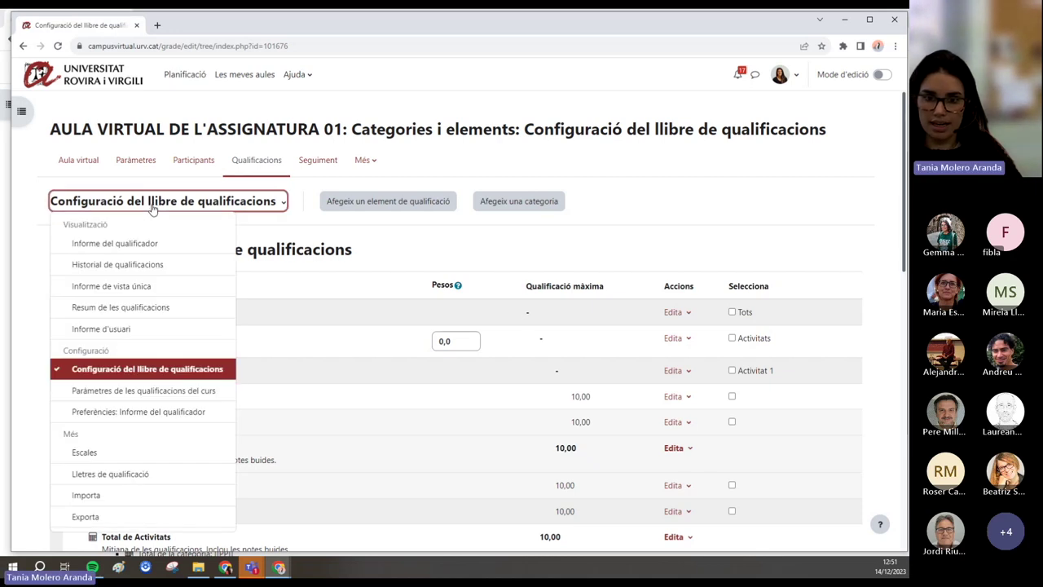
pyautogui.click(123, 241)
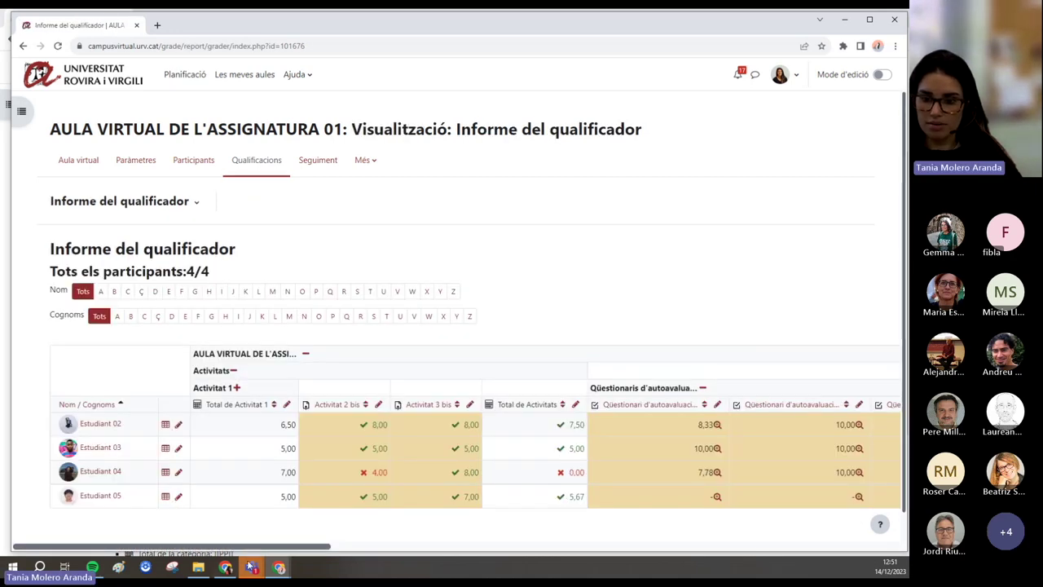
pyautogui.moveTo(280, 545); pyautogui.dragTo(839, 544)
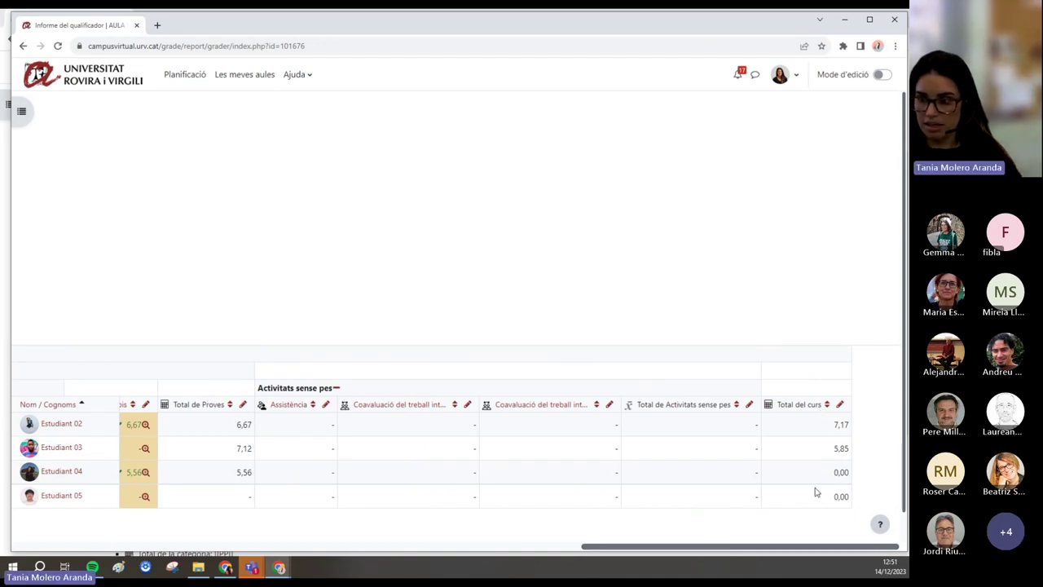
pyautogui.moveTo(815, 551); pyautogui.dragTo(815, 551)
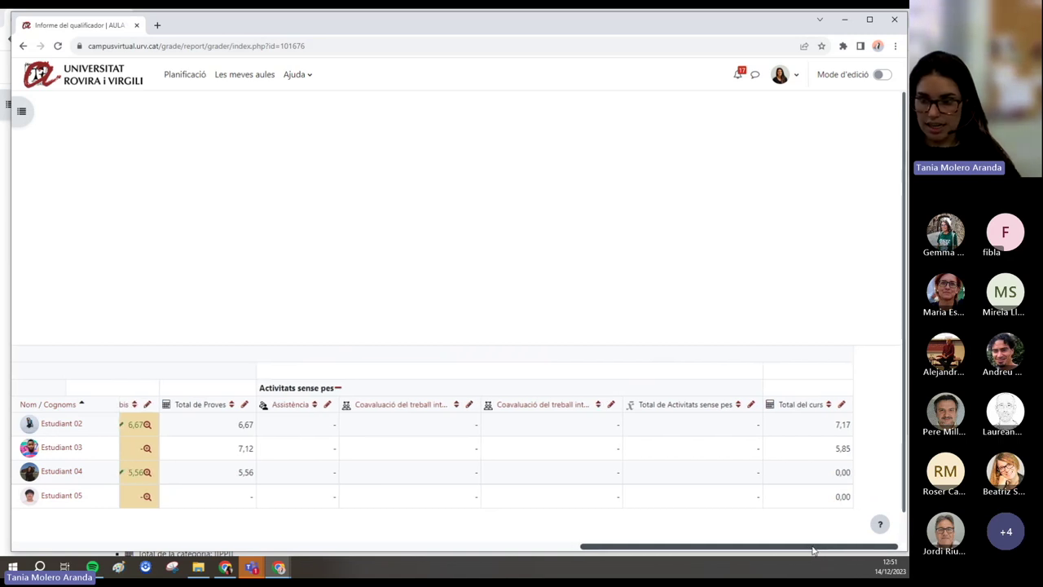
# - Collapse the Activitats sense pes, Activitats, Qüestionaris d'autoavaluació and Proves categories in the grader report to their totals
pyautogui.click(339, 388)
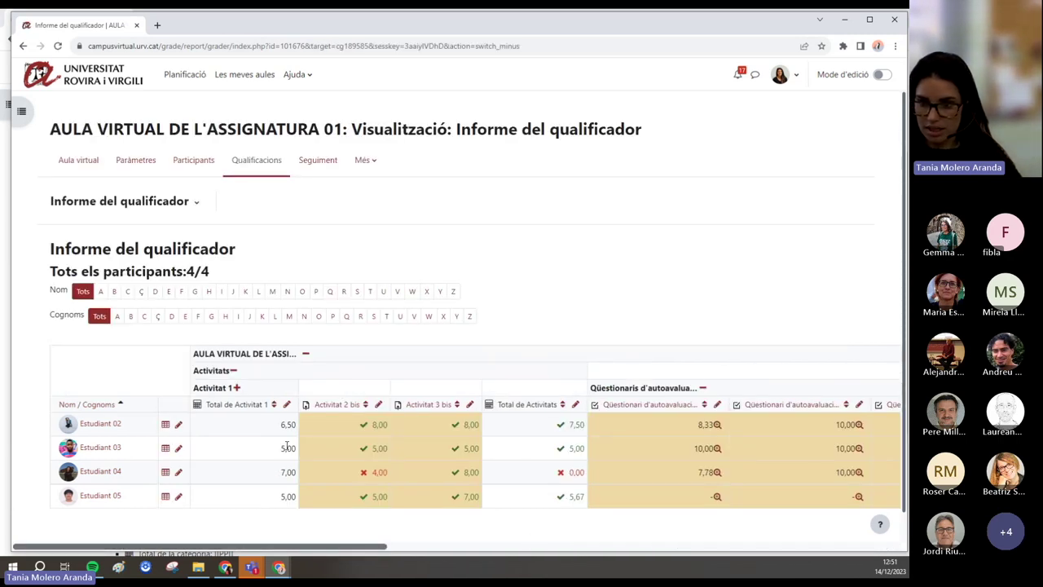
pyautogui.click(234, 371)
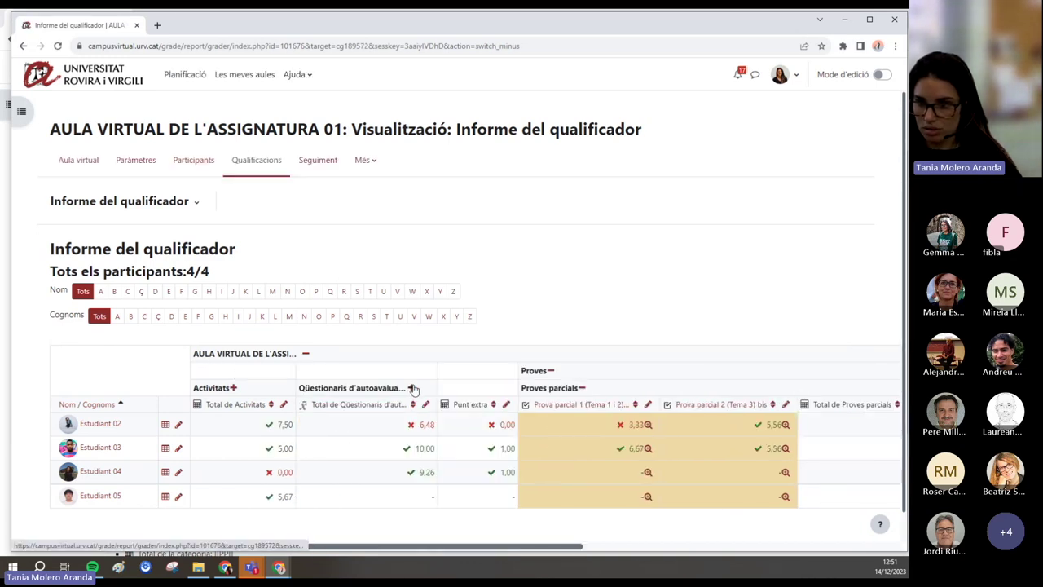
pyautogui.click(550, 371)
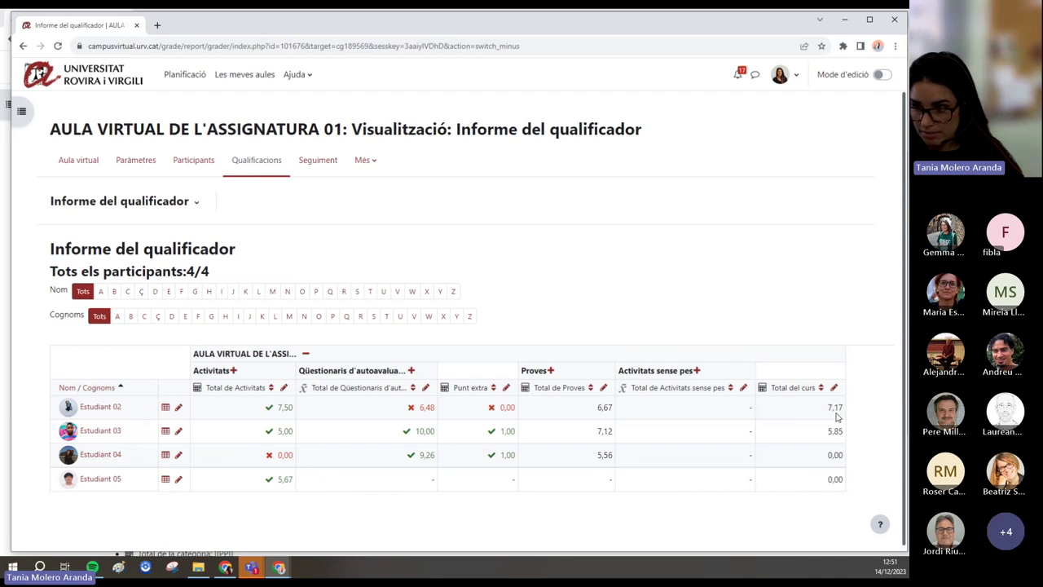
# - Check Estudiant 02's course total and Estudiant 04's Activitats and Proves totals against the formula's conditions
pyautogui.moveTo(822, 409); pyautogui.dragTo(846, 411)
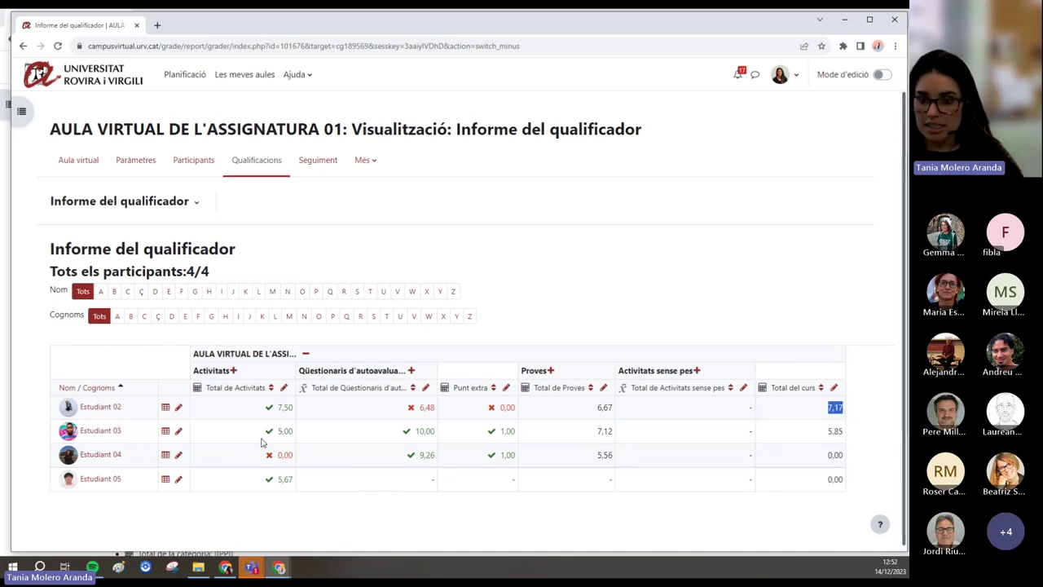
pyautogui.moveTo(259, 457); pyautogui.dragTo(297, 462)
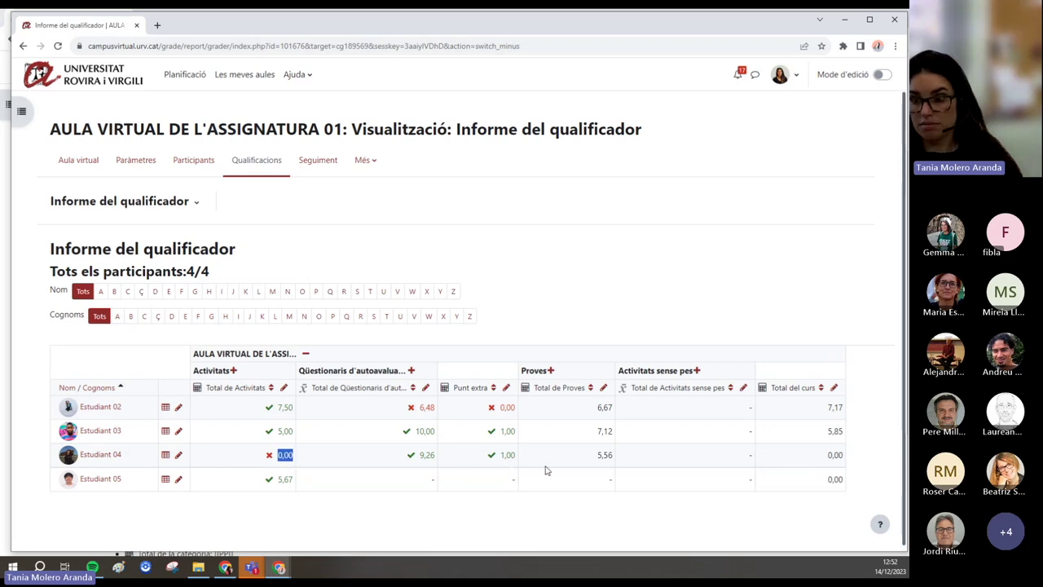
pyautogui.moveTo(589, 461); pyautogui.dragTo(615, 462)
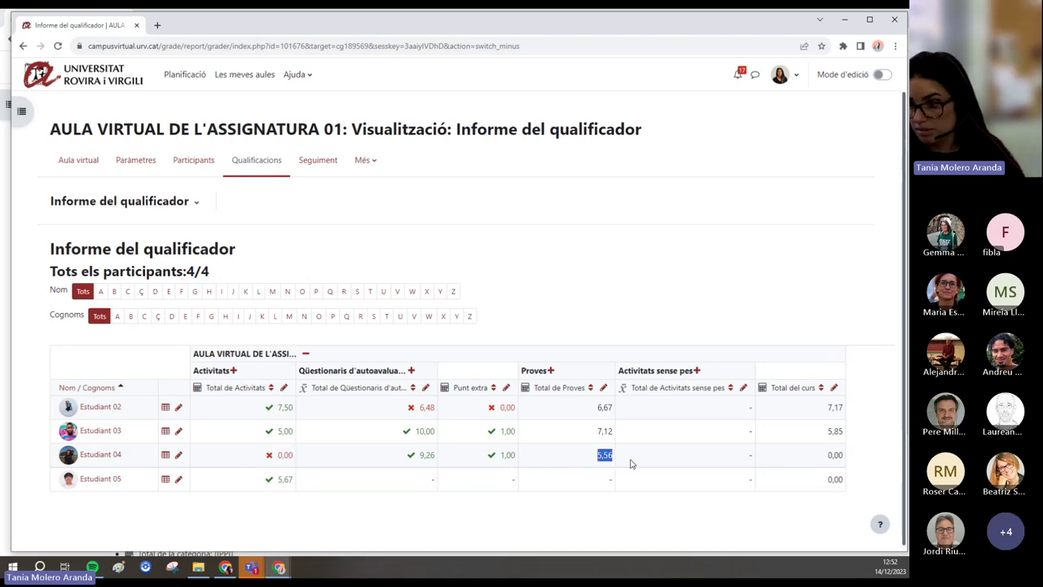
# - Check the Total del curs grades of Estudiant 04 and Estudiant 05 against the formula's conditions
pyautogui.moveTo(820, 457); pyautogui.dragTo(850, 460)
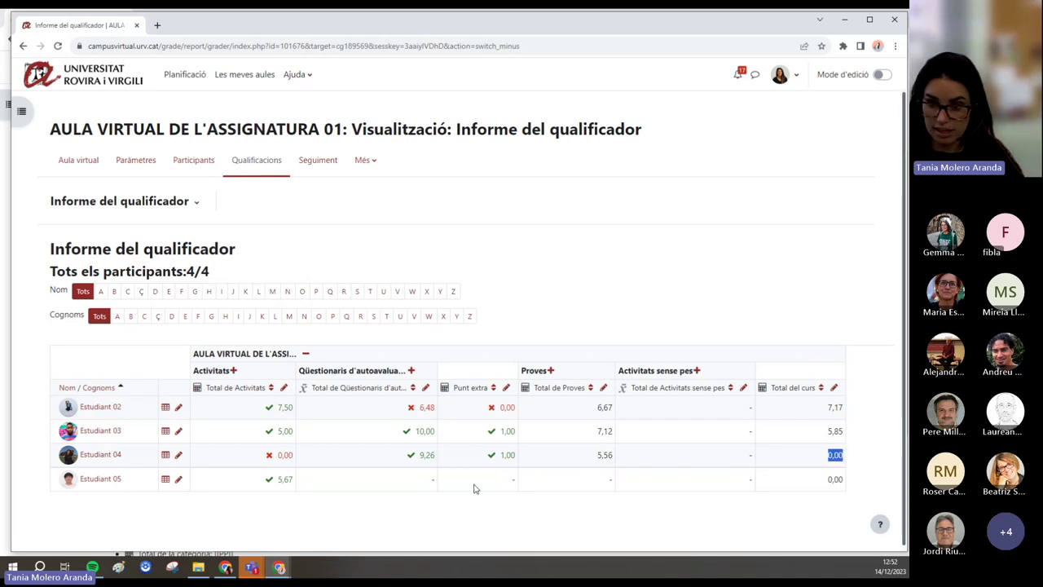
pyautogui.moveTo(818, 482); pyautogui.dragTo(845, 484)
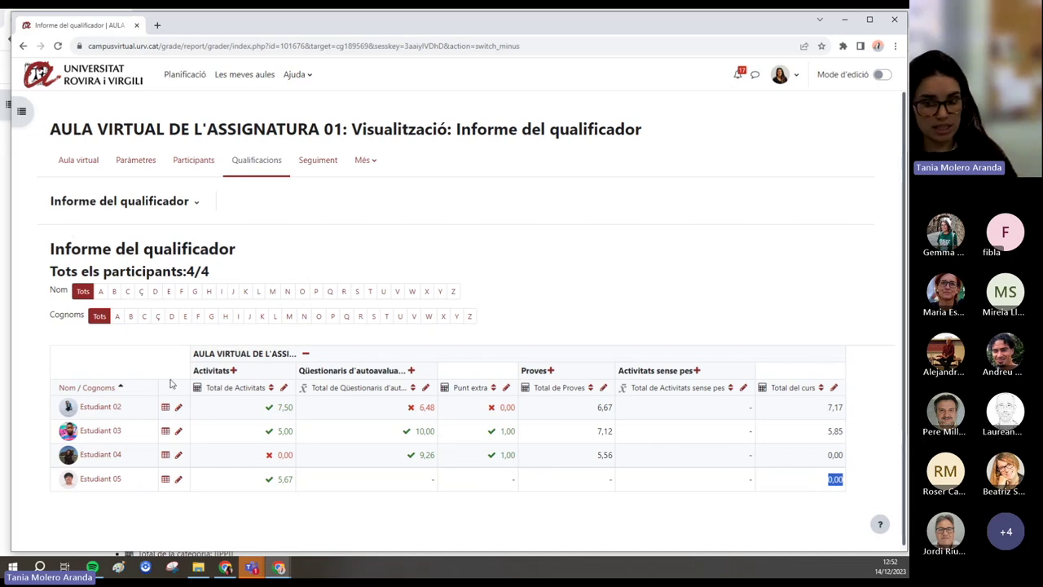
# - Open the gradebook setup and look over the Activitats and Qüestionaris d'autoavaluació categories with their items and totals
pyautogui.click(144, 204)
pyautogui.click(130, 370)
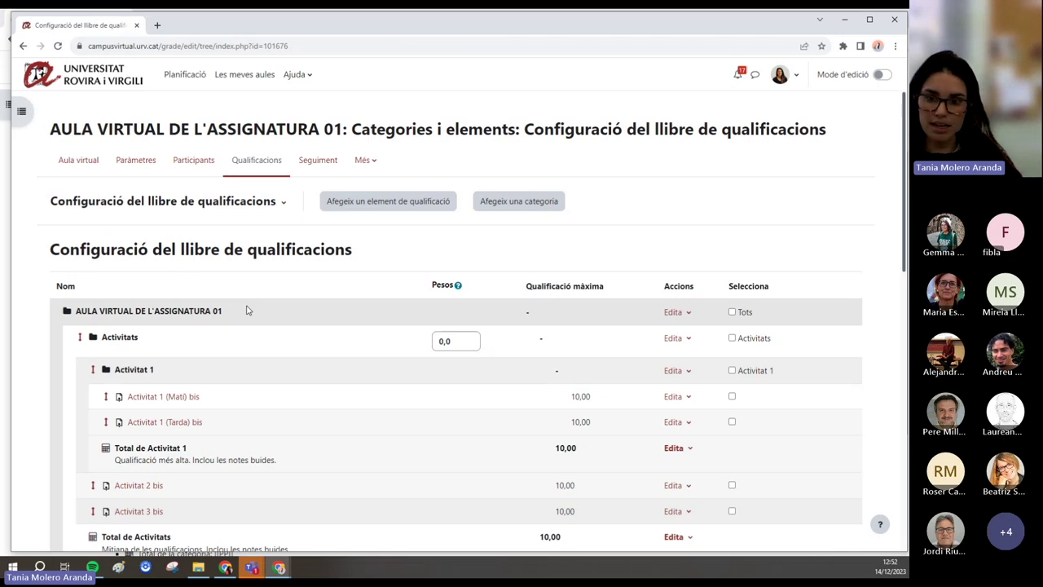
pyautogui.scroll(-2, 248, 309)
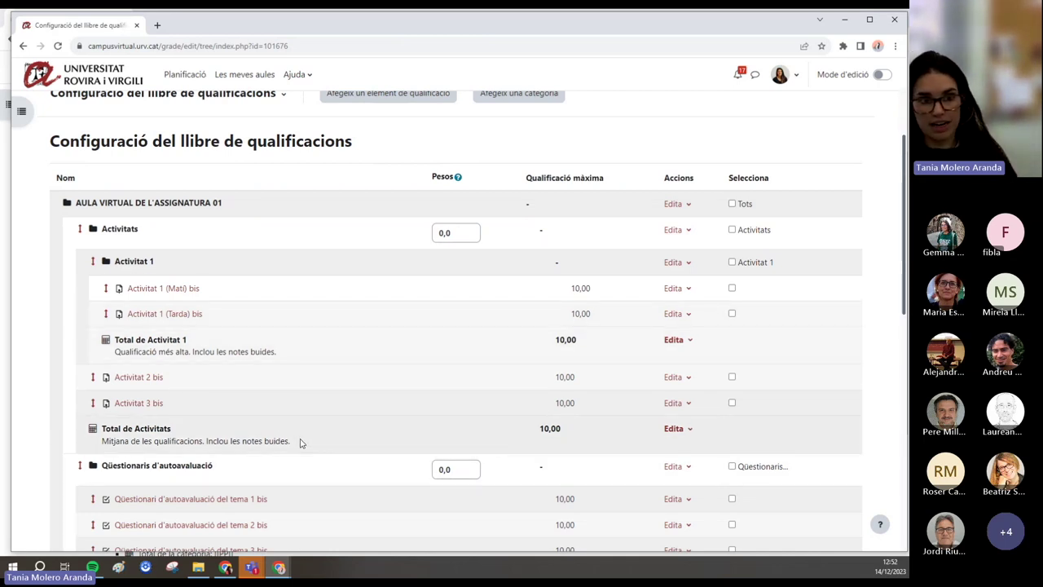
pyautogui.scroll(1, 282, 470)
pyautogui.scroll(-1, 274, 442)
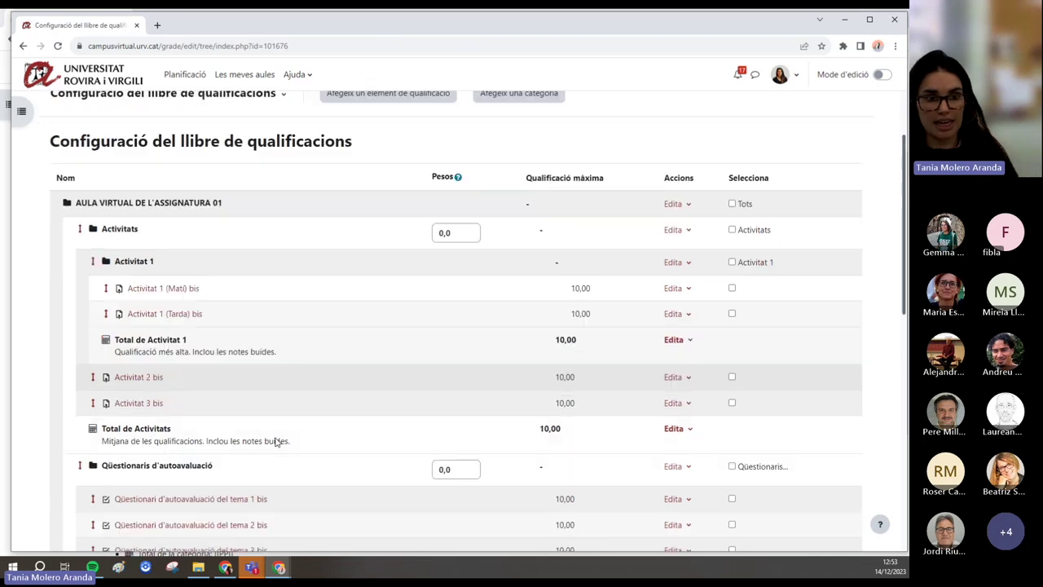
pyautogui.scroll(-3, 289, 452)
pyautogui.scroll(3, 291, 450)
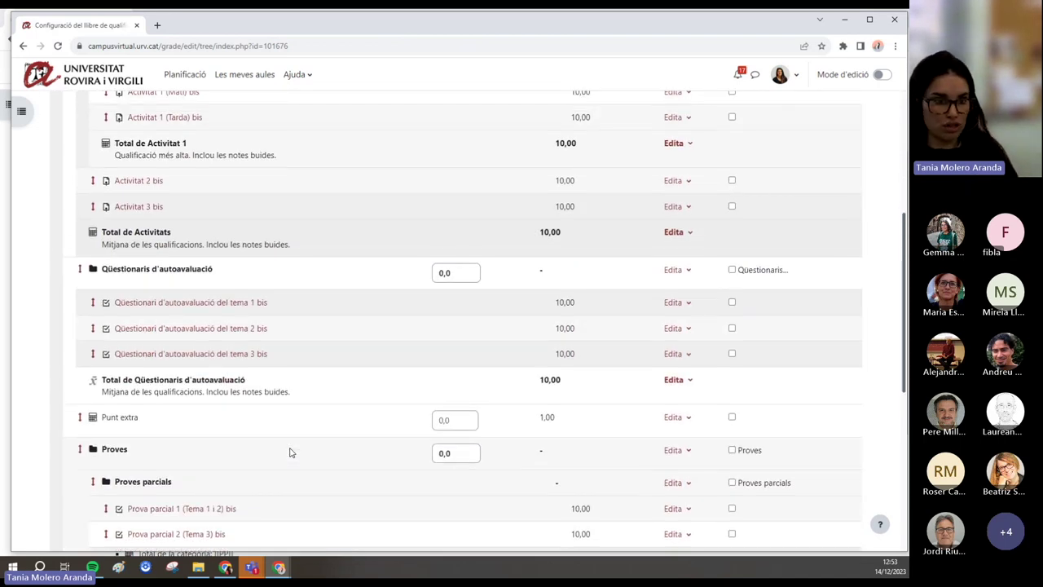
pyautogui.scroll(2, 292, 450)
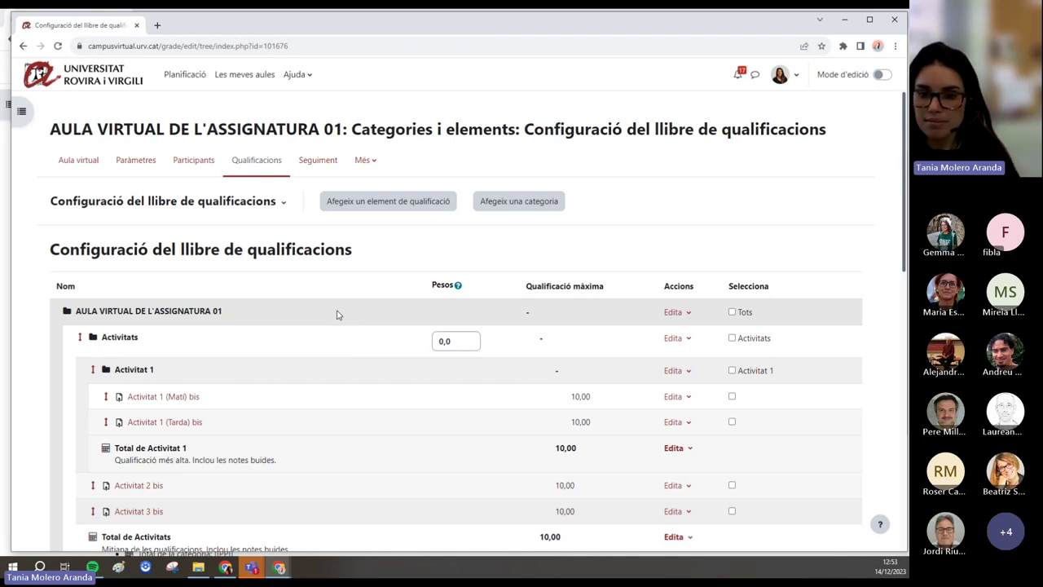
pyautogui.scroll(-3, 338, 314)
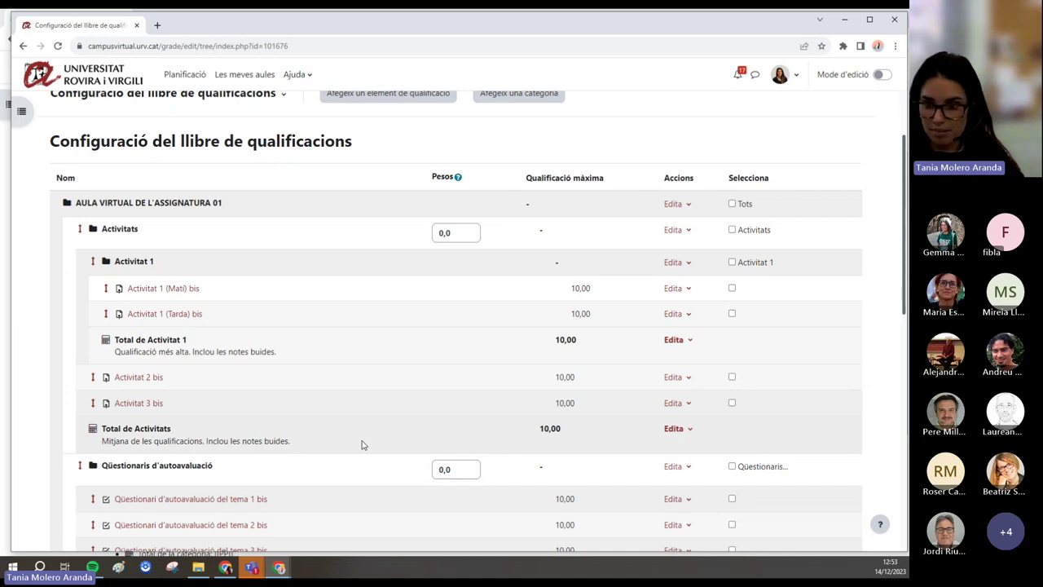
# - Open the calculation of Total de Activitats and examine its formula and the ID number assigned to the Activitat 1 category total
pyautogui.click(673, 429)
pyautogui.click(670, 451)
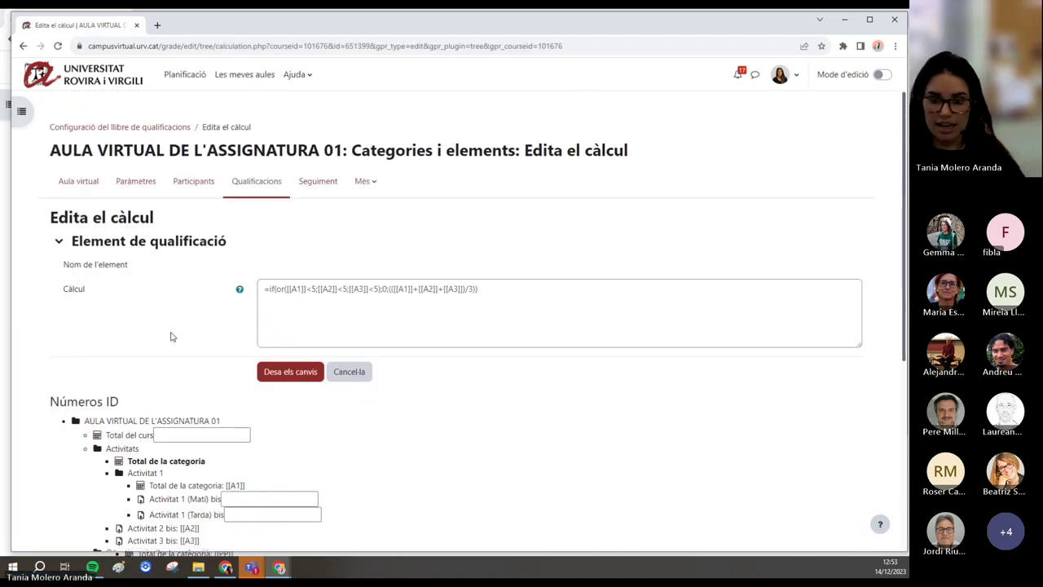
pyautogui.scroll(-1, 209, 283)
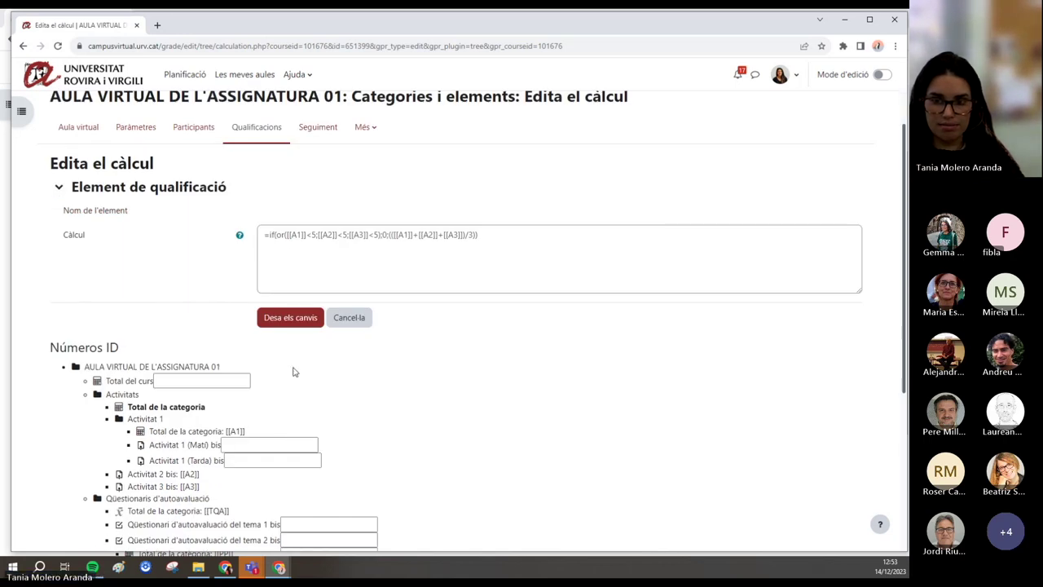
pyautogui.scroll(-3, 202, 268)
pyautogui.moveTo(221, 269); pyautogui.dragTo(245, 269)
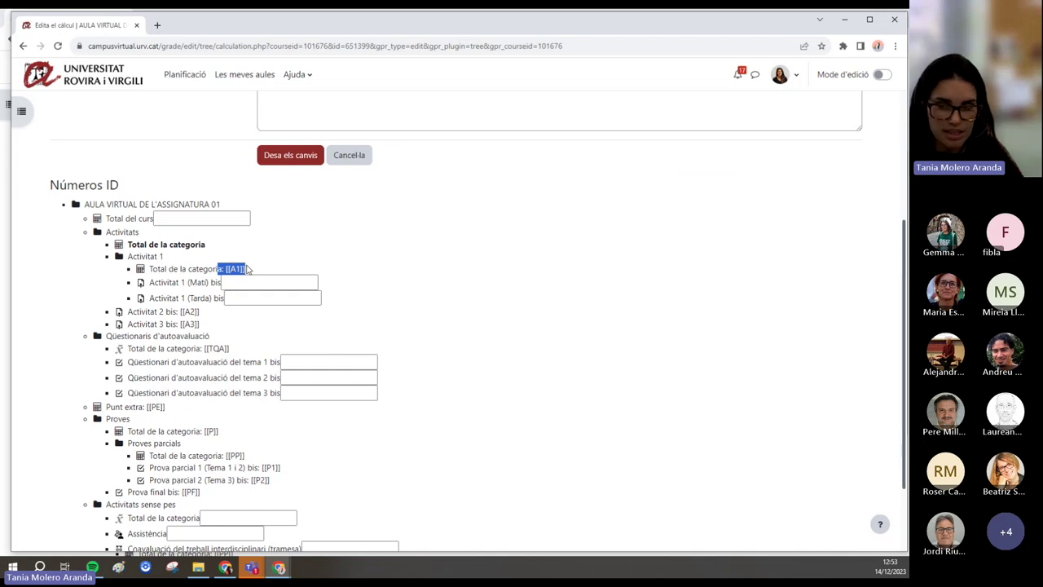
pyautogui.click(277, 287)
pyautogui.scroll(1, 277, 287)
pyautogui.scroll(3, 277, 287)
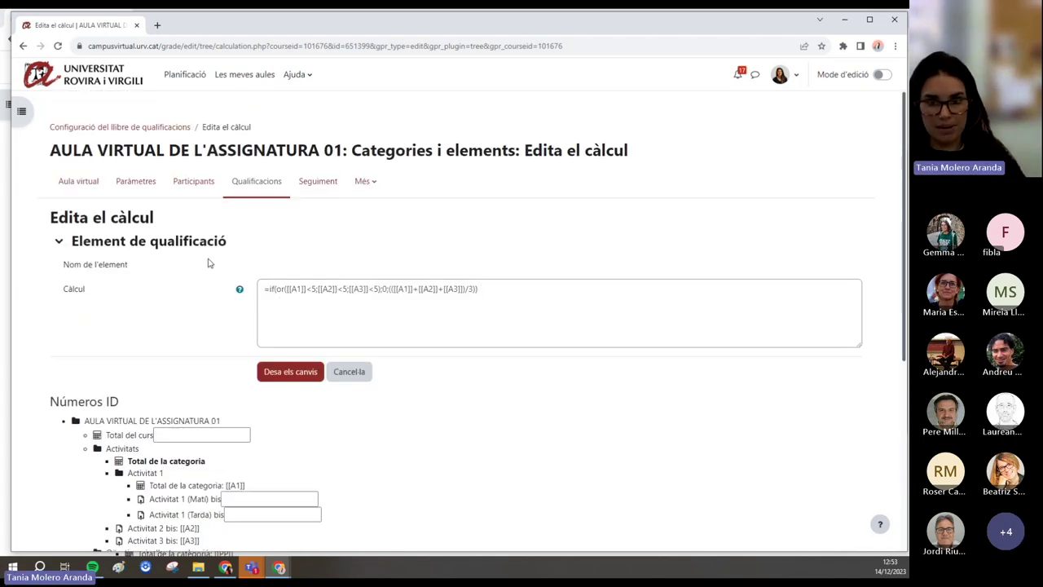
# - Leave the calculation without saving and return to the gradebook setup's Activitats category
pyautogui.click(262, 186)
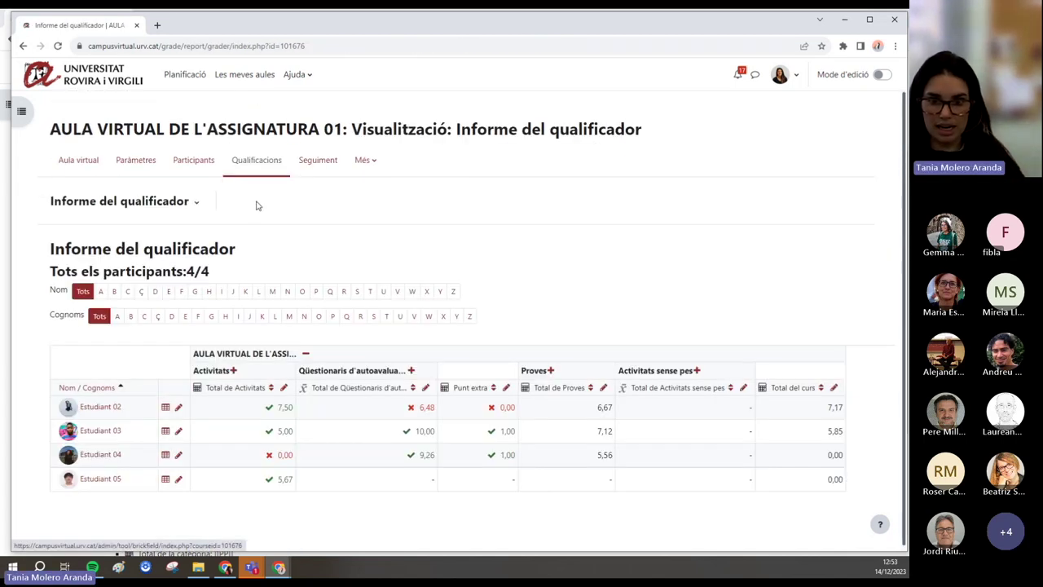
pyautogui.click(101, 206)
pyautogui.click(136, 369)
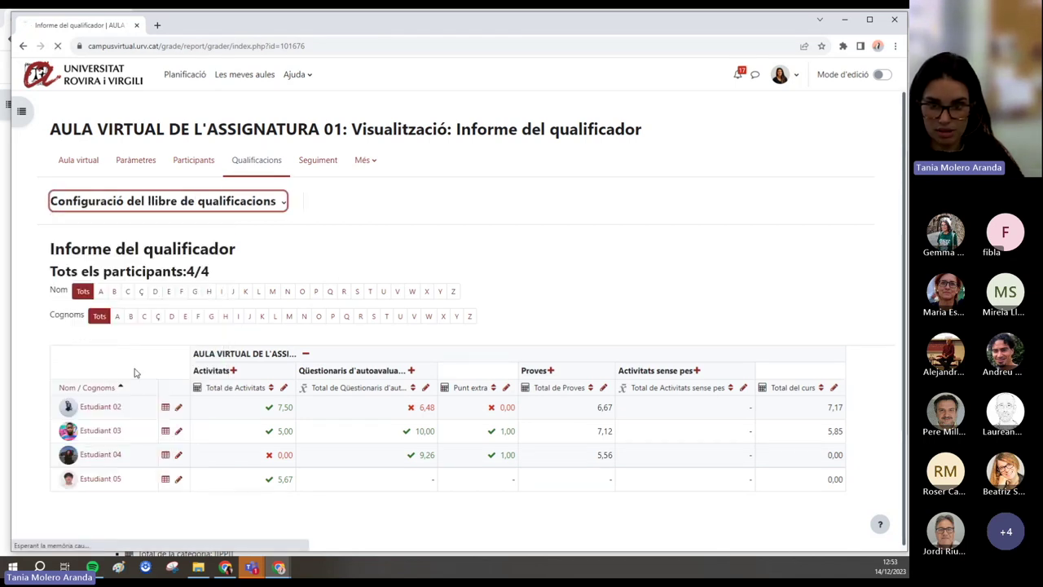
pyautogui.scroll(-1, 361, 372)
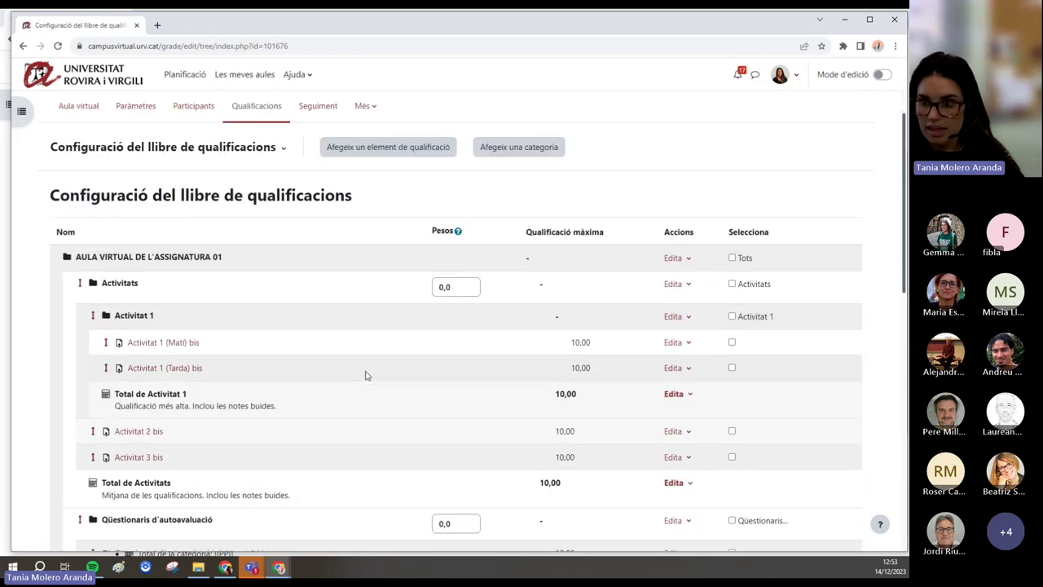
pyautogui.scroll(-1, 408, 370)
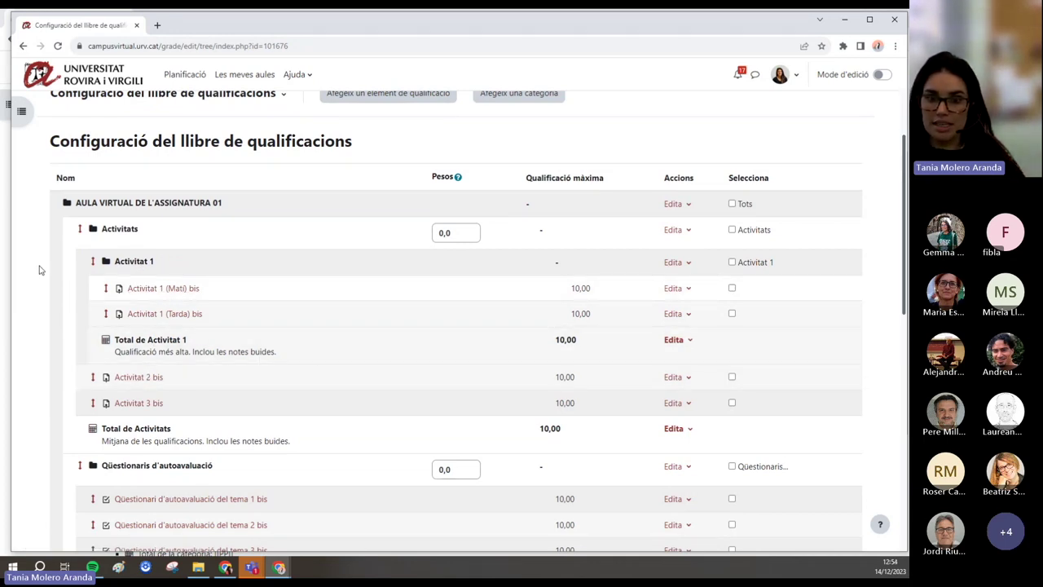
# - Open the Activitats category settings, expand all category total options, check the Número ID and cancel without saving
pyautogui.click(674, 232)
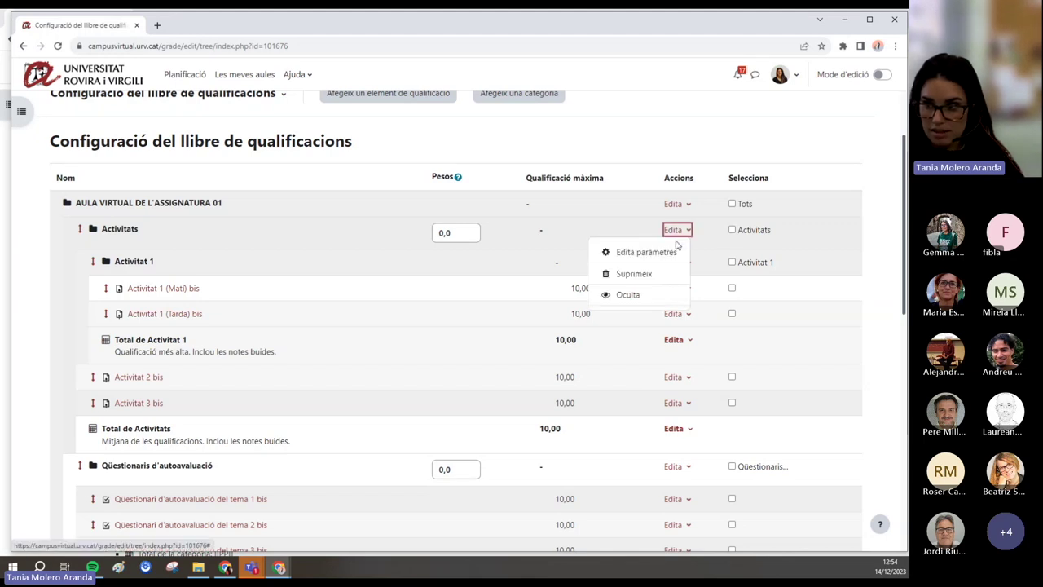
pyautogui.click(669, 250)
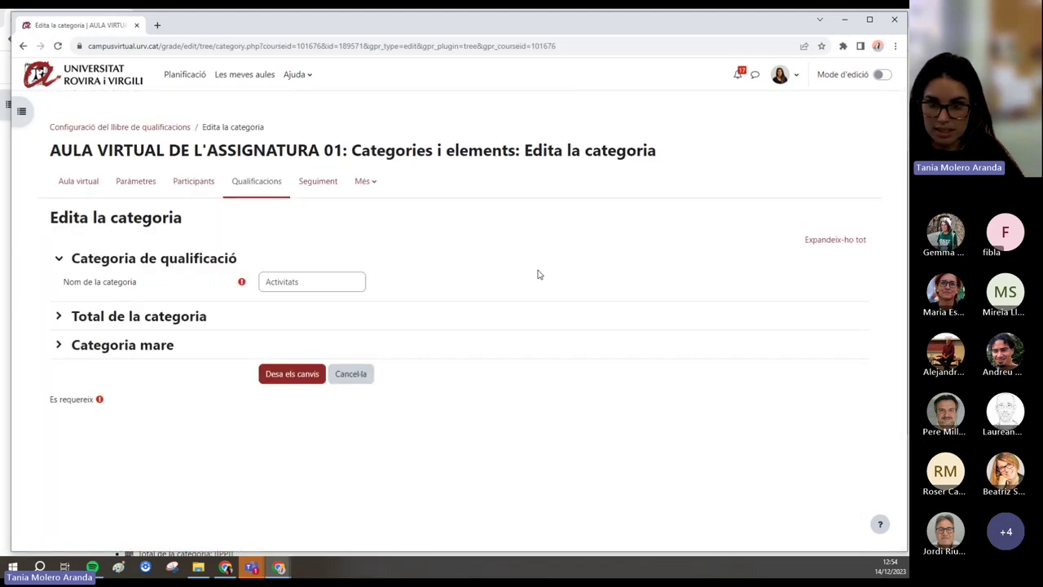
pyautogui.click(87, 320)
pyautogui.scroll(-1, 109, 337)
pyautogui.scroll(-1, 112, 338)
pyautogui.click(76, 284)
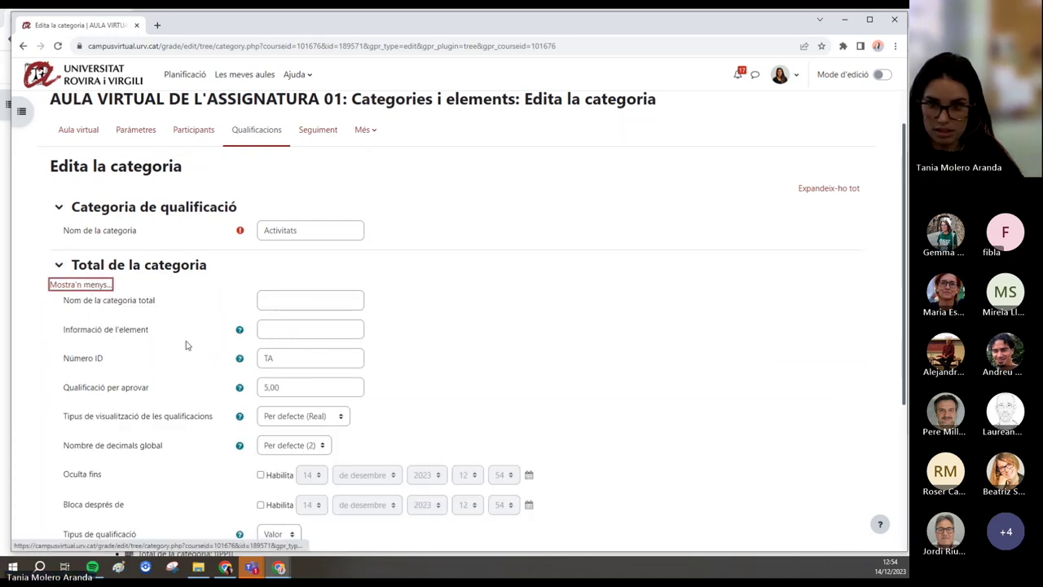
pyautogui.doubleClick(291, 357)
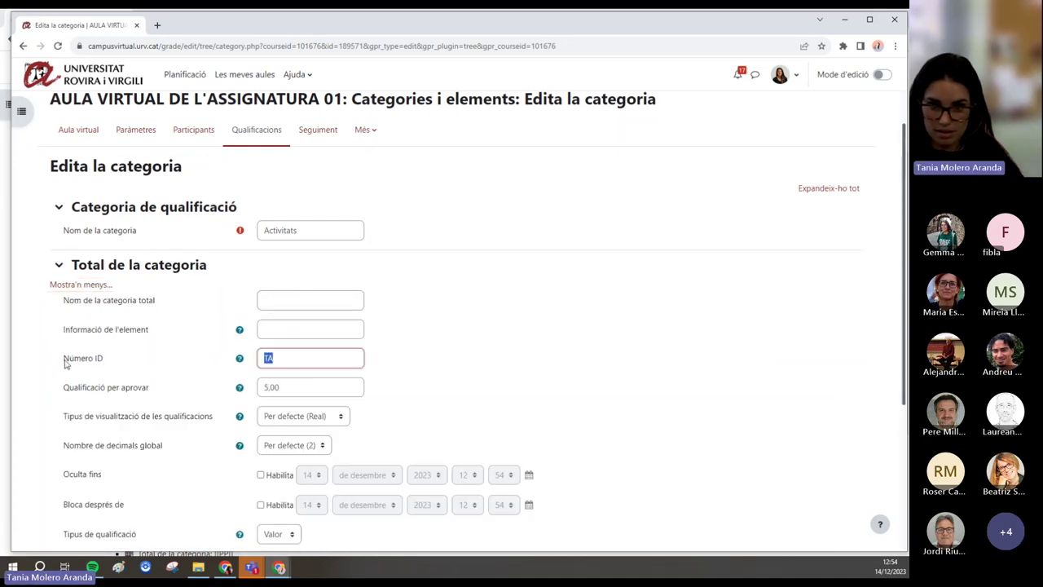
pyautogui.doubleClick(97, 358)
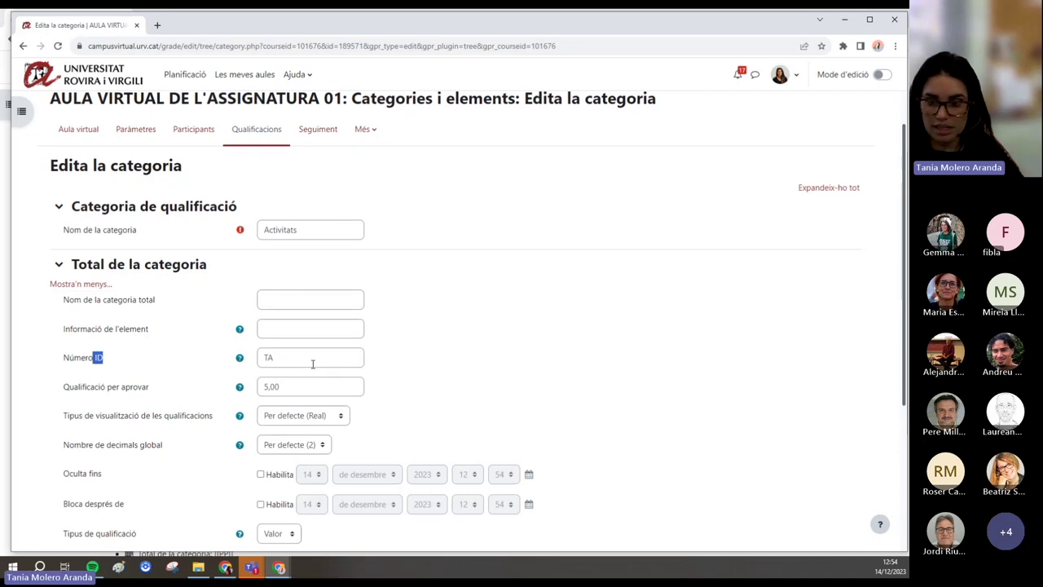
pyautogui.scroll(-3, 342, 399)
pyautogui.click(351, 473)
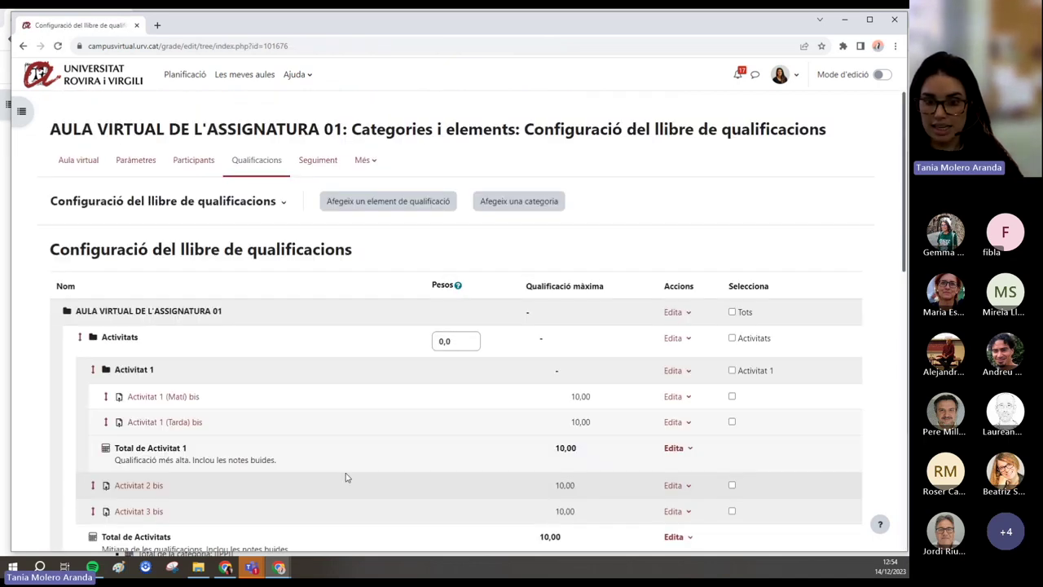
# - Open the grade item settings of Activitat 2 bis, expand the extra options, check the Número ID and cancel
pyautogui.scroll(-2, 163, 354)
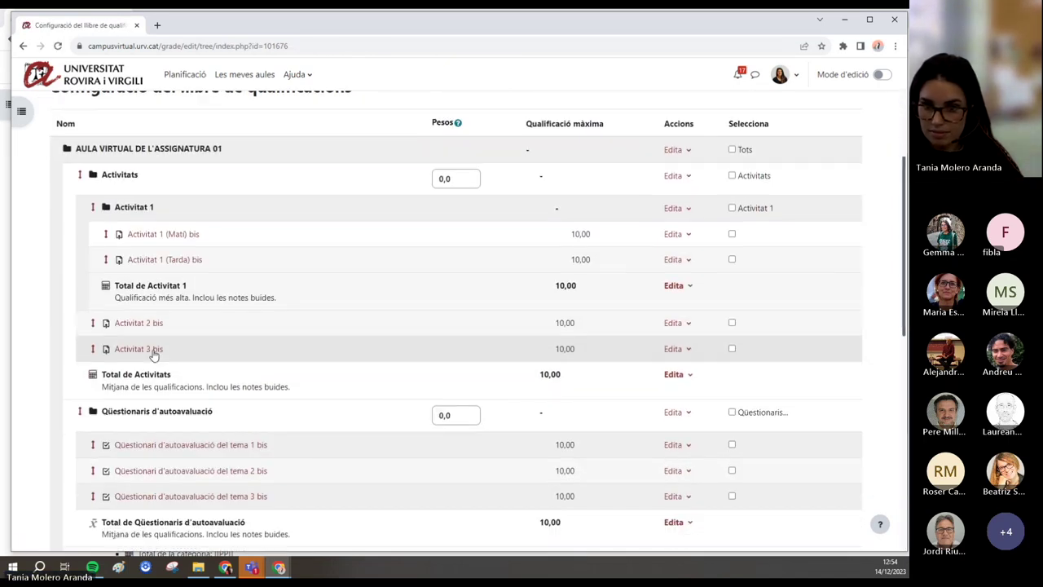
pyautogui.click(675, 323)
pyautogui.click(643, 346)
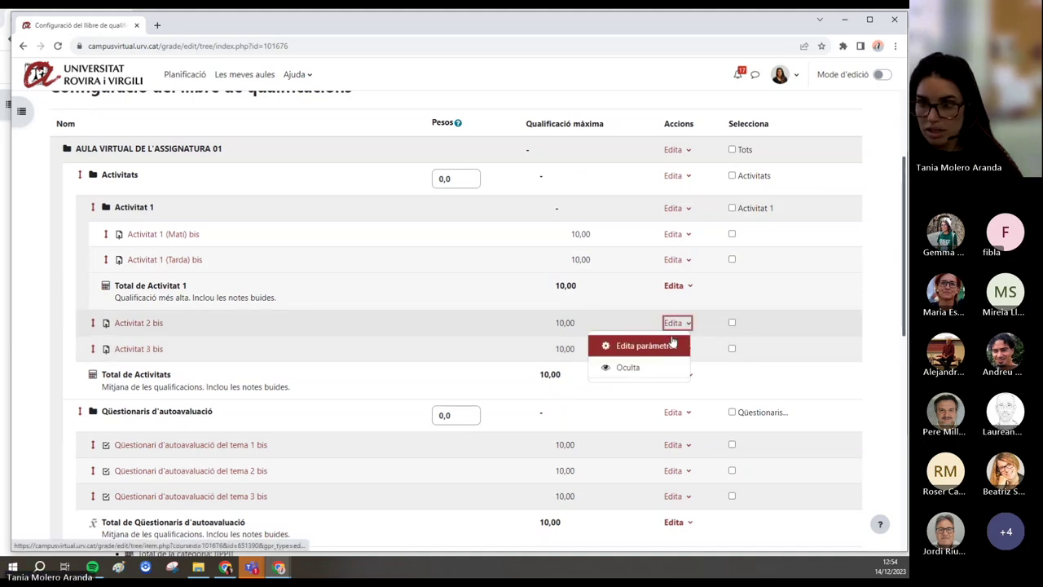
pyautogui.click(77, 307)
pyautogui.scroll(-1, 106, 334)
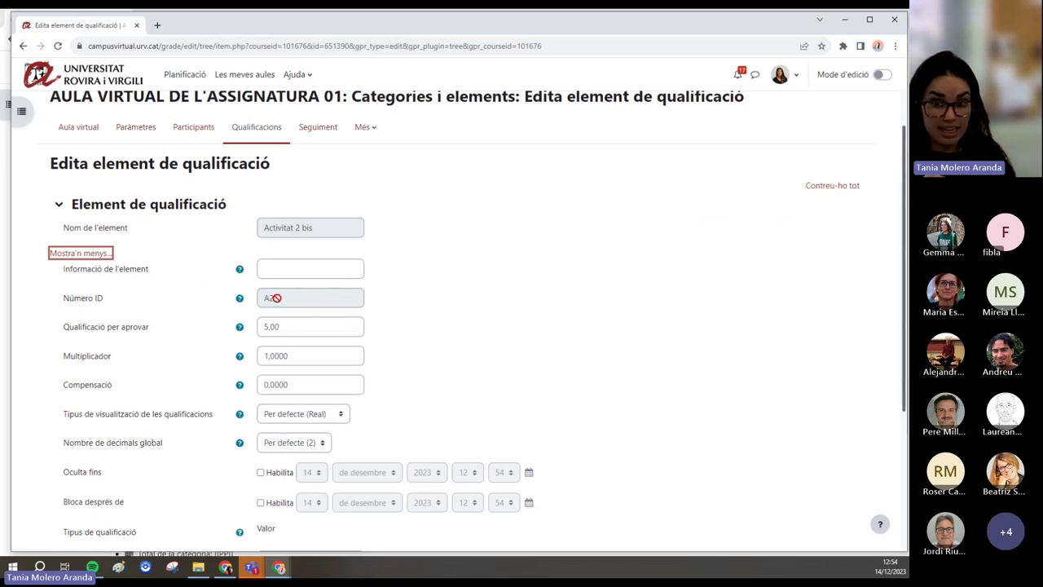
pyautogui.scroll(-3, 268, 295)
pyautogui.click(359, 483)
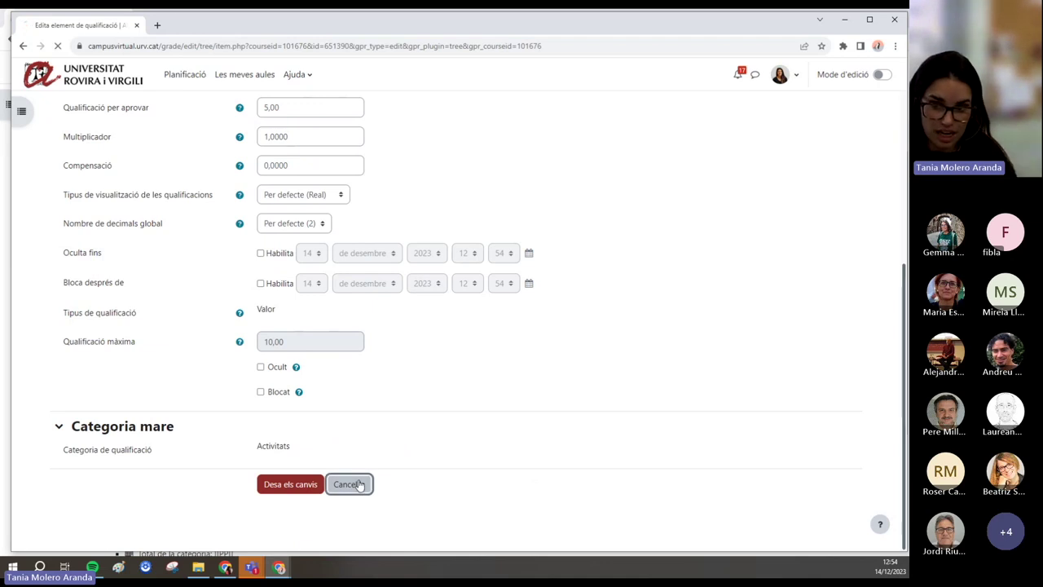
# - Open the Activitat 2 bis assignment in a new browser tab and go to its settings
pyautogui.scroll(-3, 247, 411)
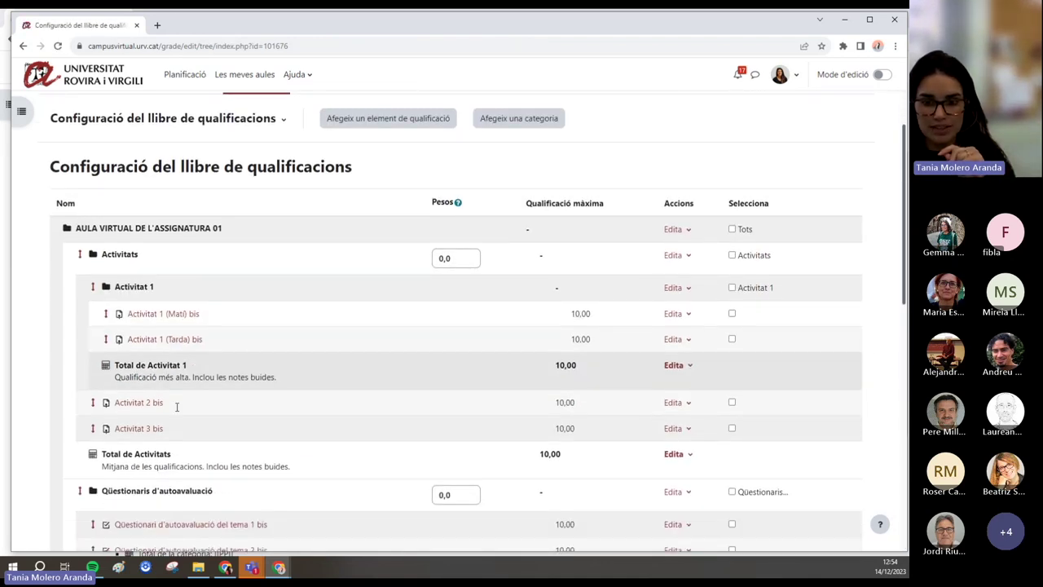
pyautogui.rightClick(155, 326)
pyautogui.click(204, 330)
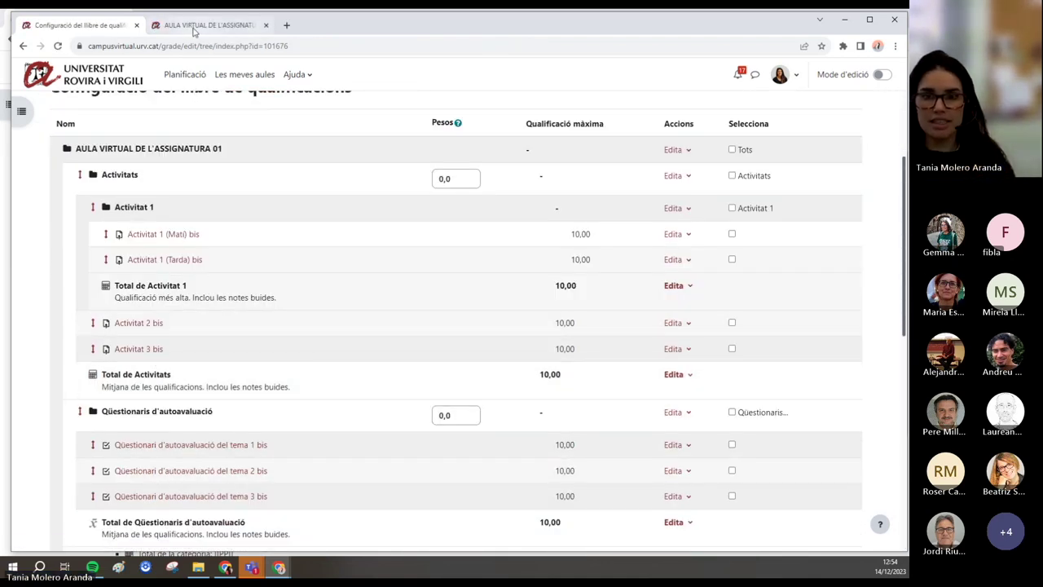
pyautogui.click(208, 25)
pyautogui.click(114, 184)
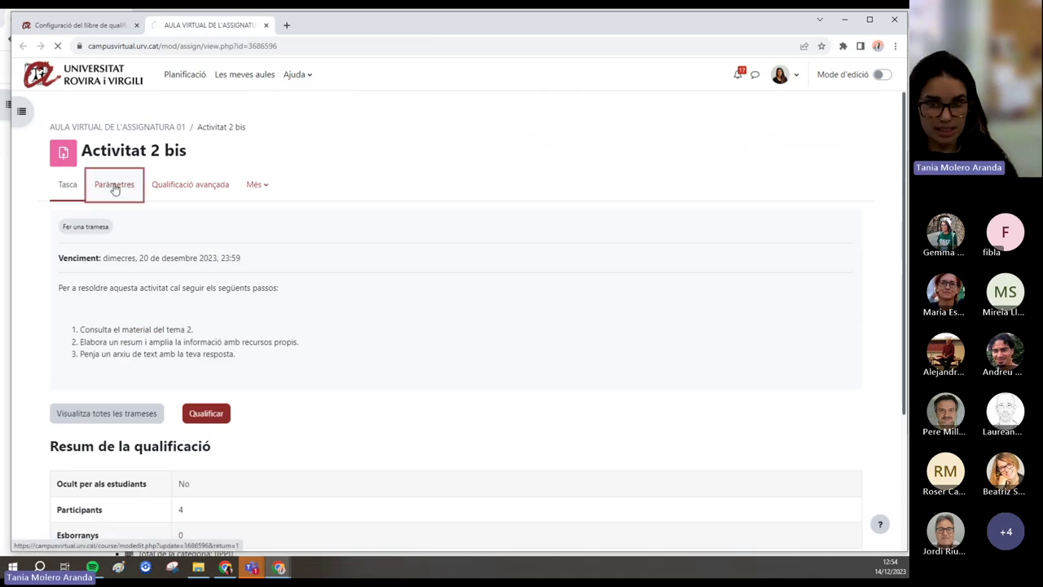
# - Check the assignment's Número ID under Paràmetres comuns de mòduls, cancel the editing and close the extra browser tab
pyautogui.scroll(-15, 168, 354)
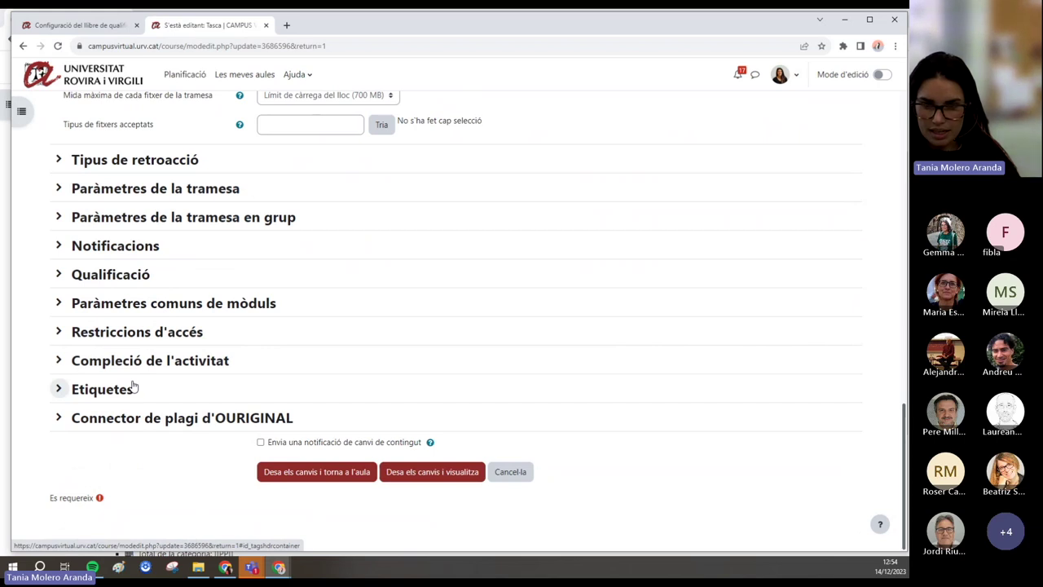
pyautogui.click(145, 306)
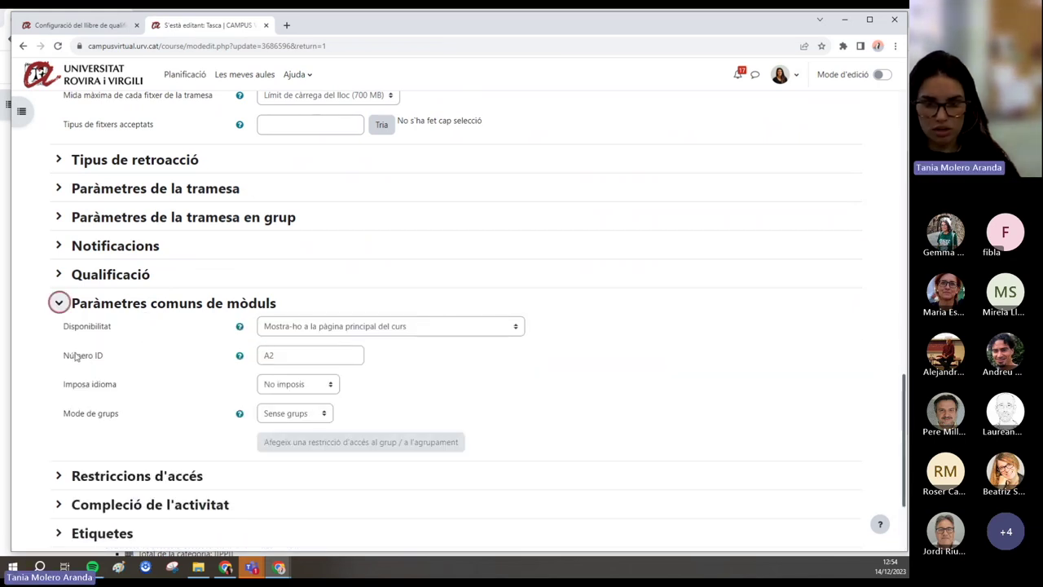
pyautogui.moveTo(70, 356); pyautogui.dragTo(116, 359)
pyautogui.moveTo(282, 362); pyautogui.dragTo(259, 356)
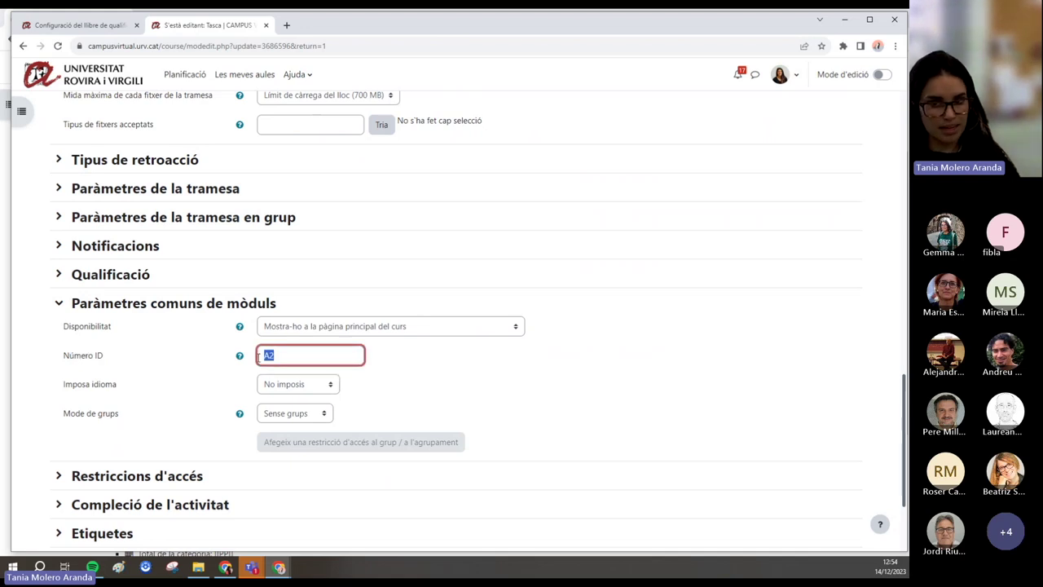
pyautogui.click(414, 377)
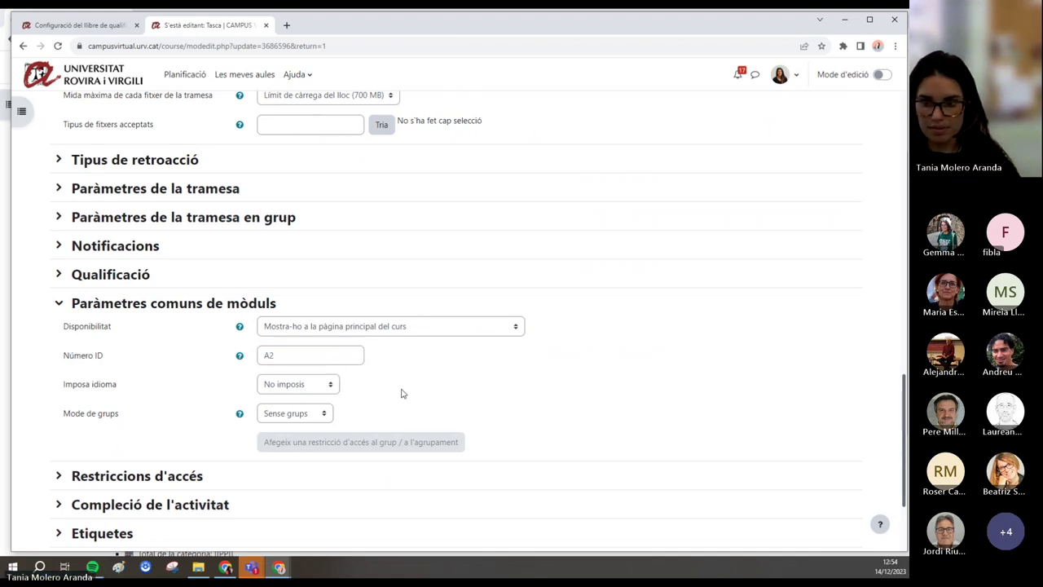
pyautogui.scroll(-2, 411, 381)
pyautogui.click(511, 474)
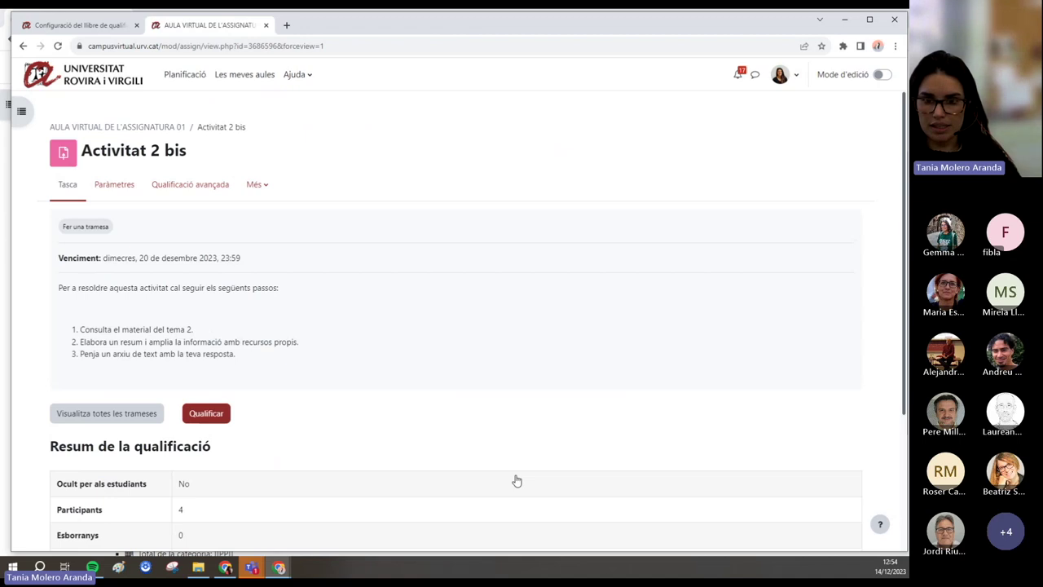
pyautogui.click(266, 25)
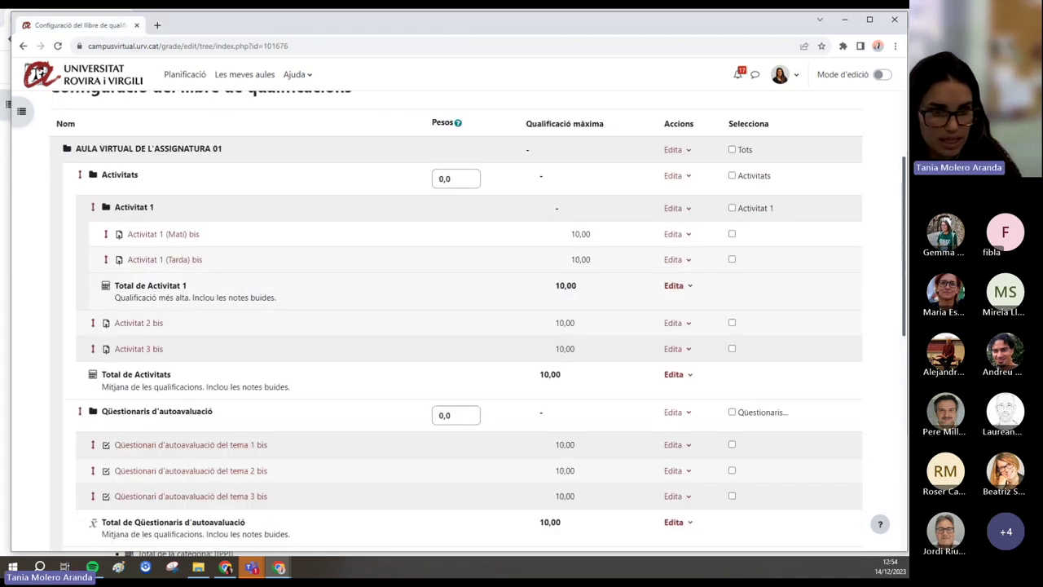
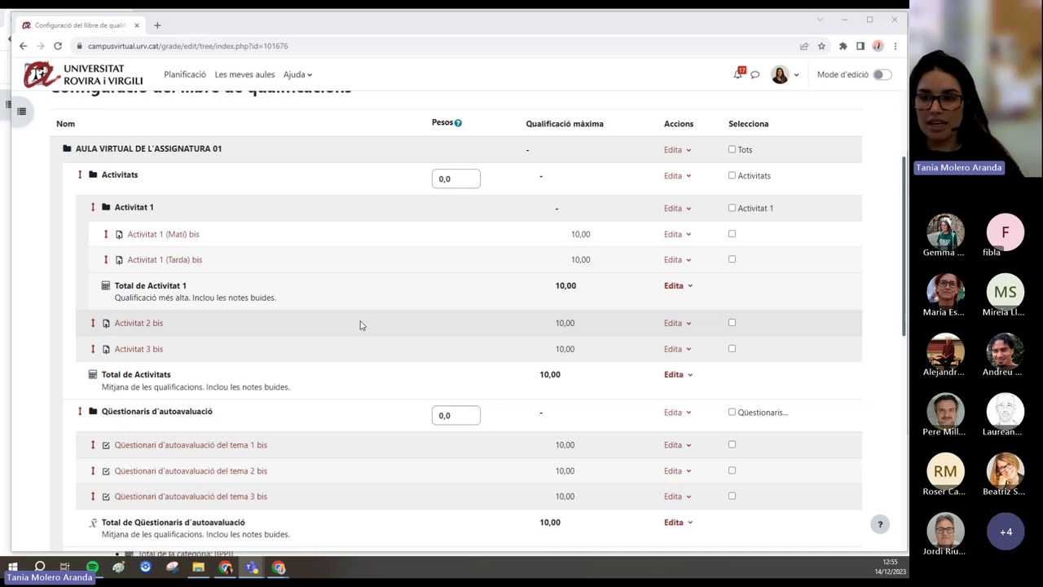
# - Open the settings of the top-level course category AULA VIRTUAL DE L'ASSIGNATURA 01 and expand all category total options
pyautogui.scroll(2, 361, 323)
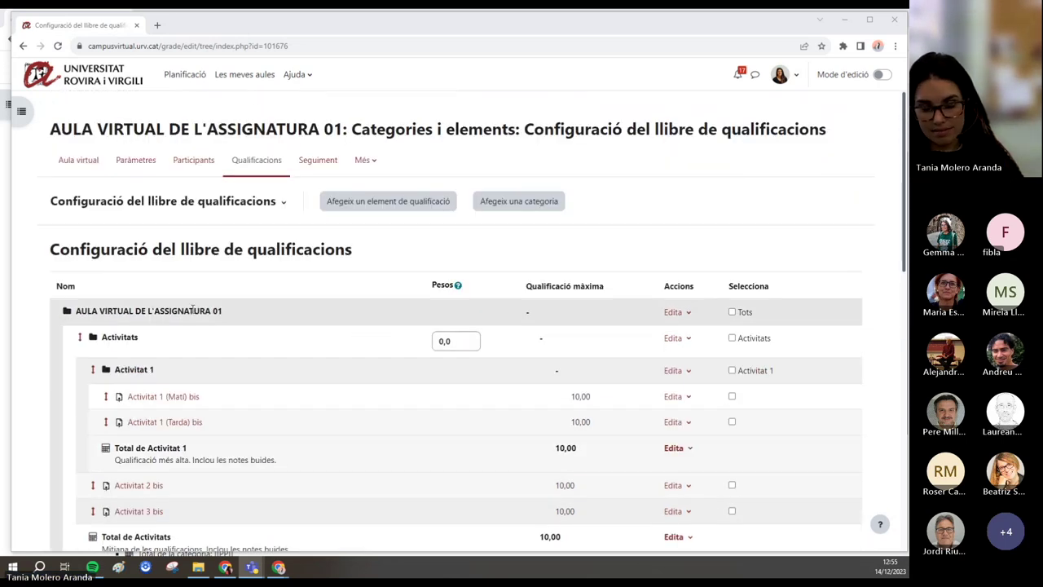
pyautogui.scroll(-1, 592, 237)
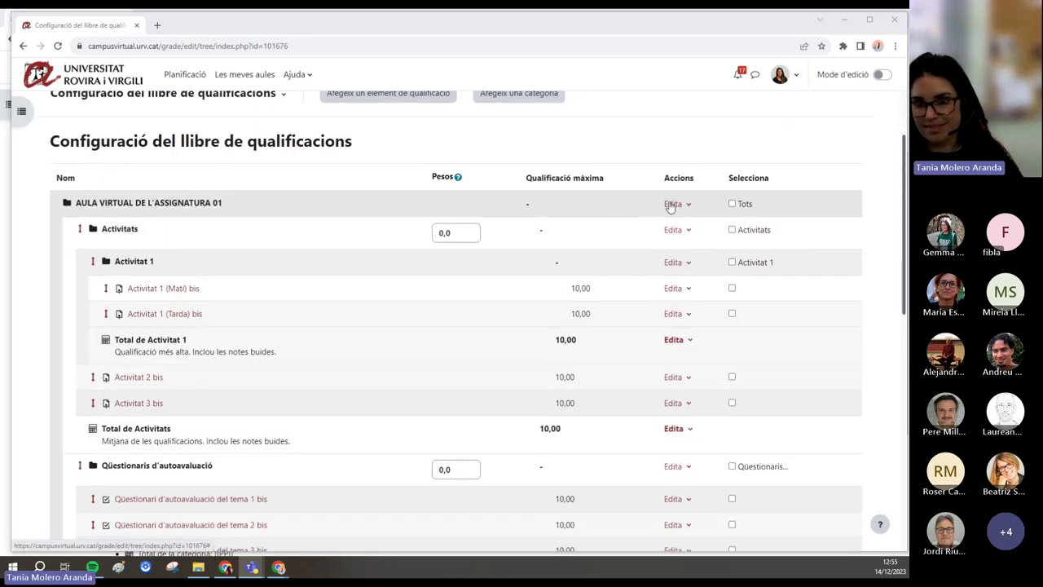
pyautogui.scroll(1, 365, 293)
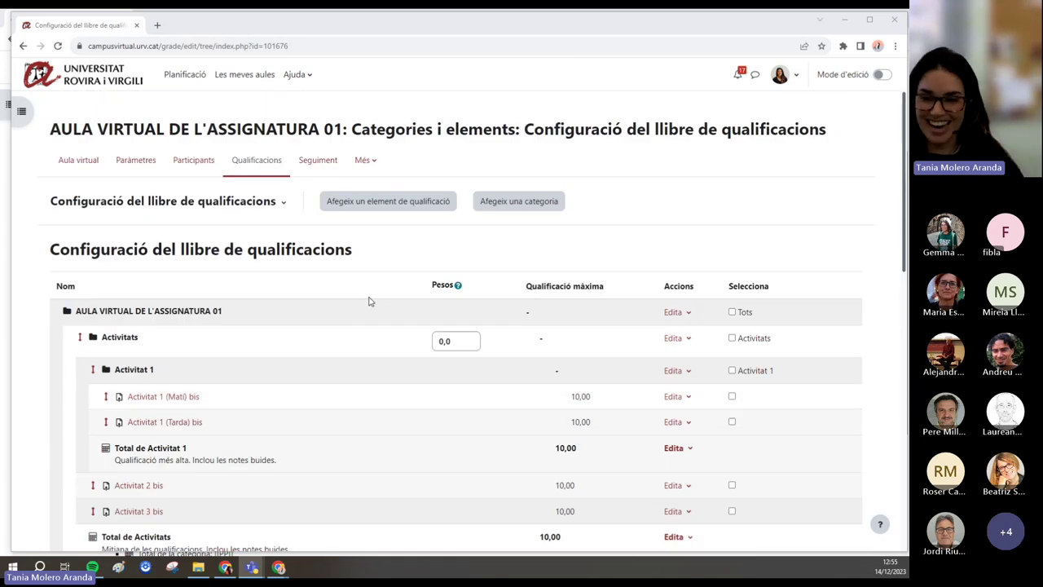
pyautogui.scroll(-3, 430, 298)
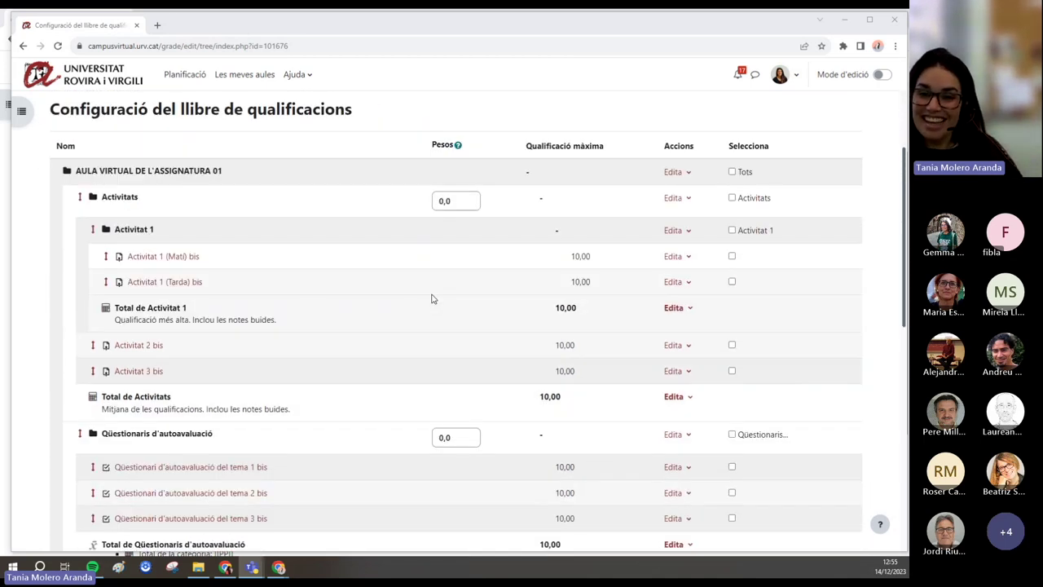
pyautogui.scroll(1, 517, 261)
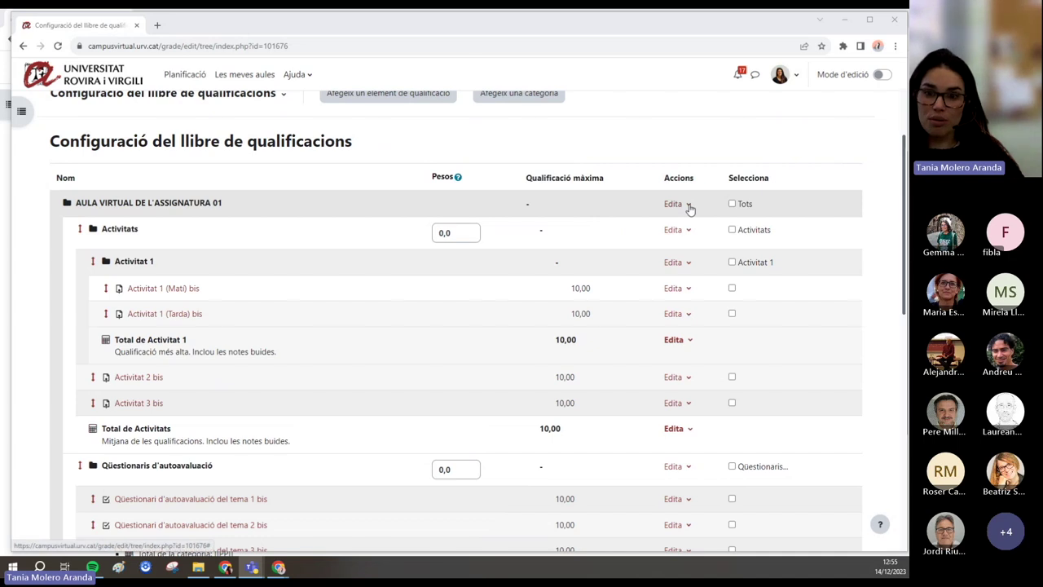
pyautogui.click(688, 204)
pyautogui.click(661, 225)
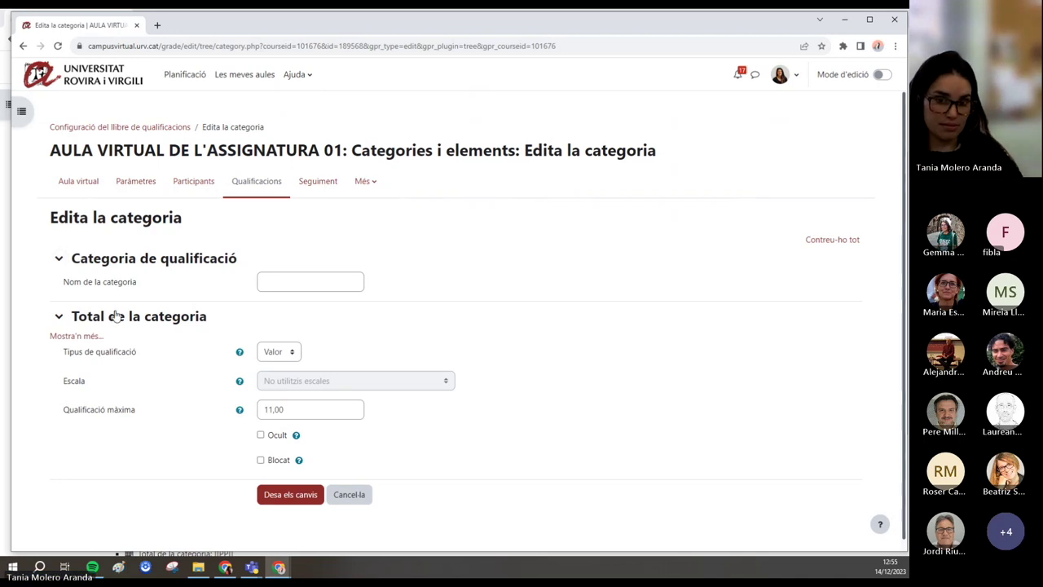
pyautogui.scroll(-1, 252, 301)
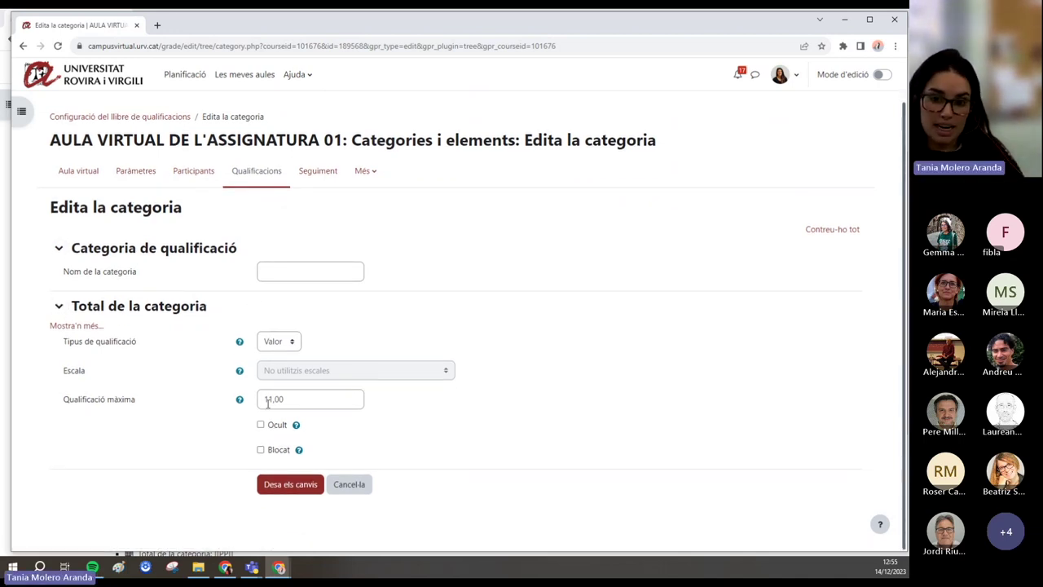
pyautogui.click(78, 326)
pyautogui.scroll(-5, 211, 301)
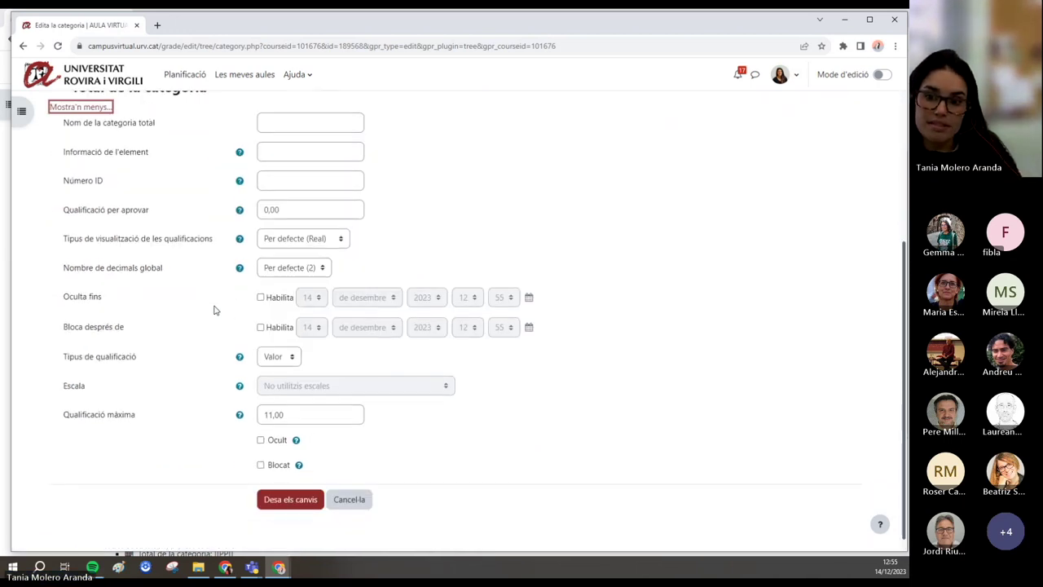
# - Examine the course category's total options, including Número ID and the Qualificació màxima value
pyautogui.scroll(5, 215, 310)
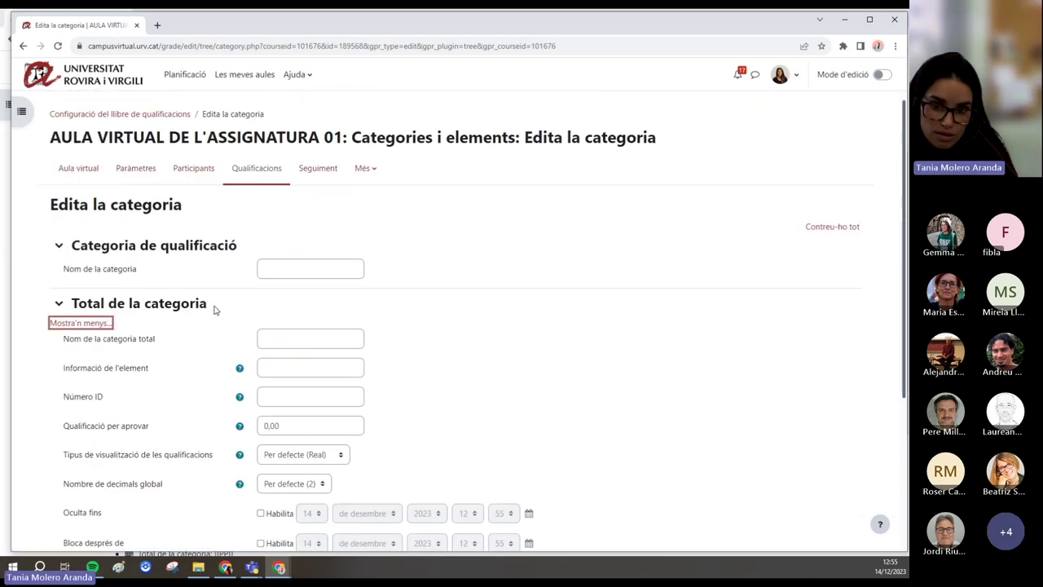
pyautogui.scroll(-3, 217, 311)
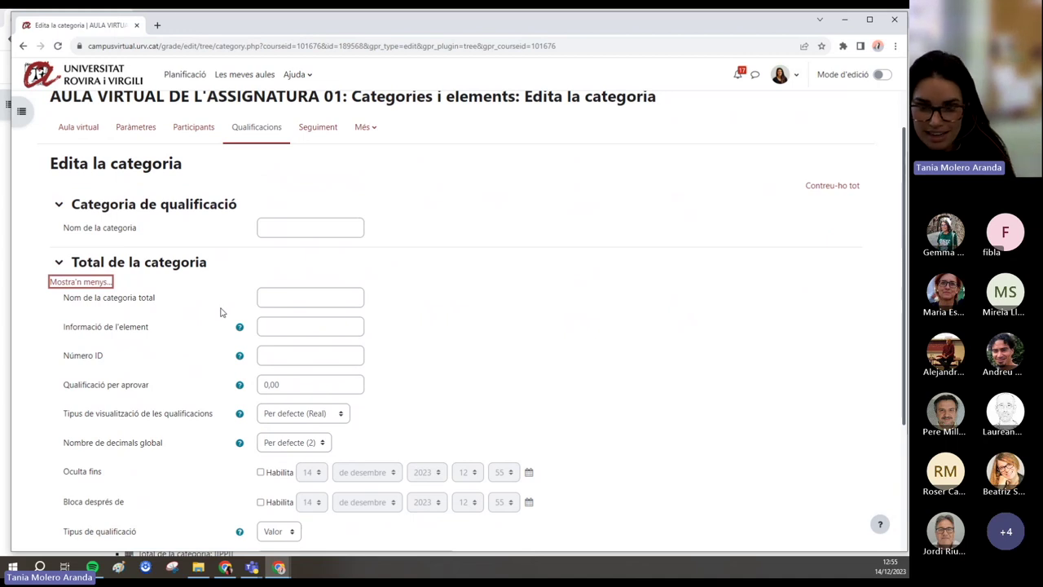
pyautogui.scroll(-2, 220, 312)
pyautogui.scroll(3, 220, 311)
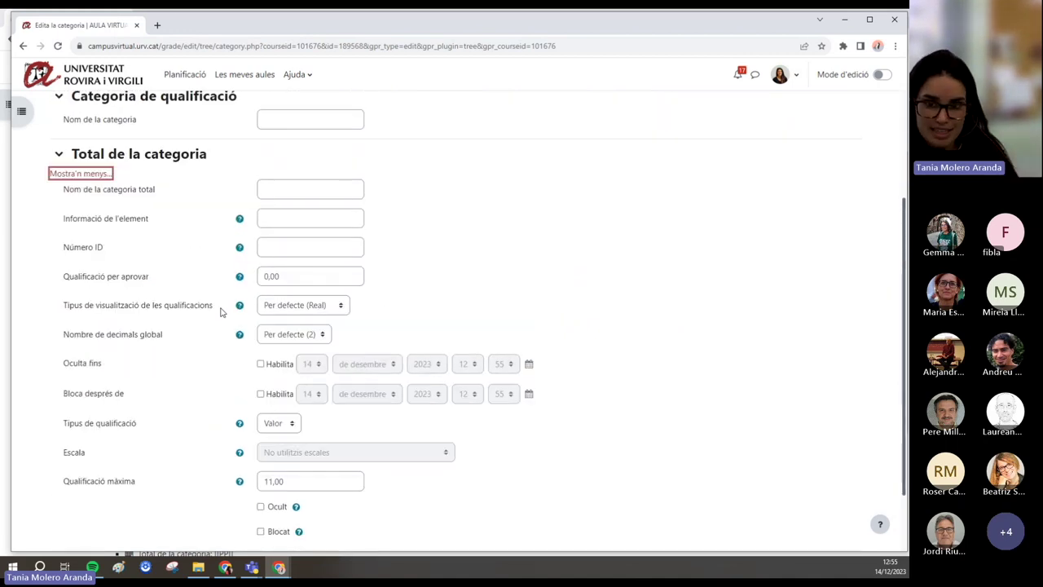
pyautogui.scroll(-3, 220, 311)
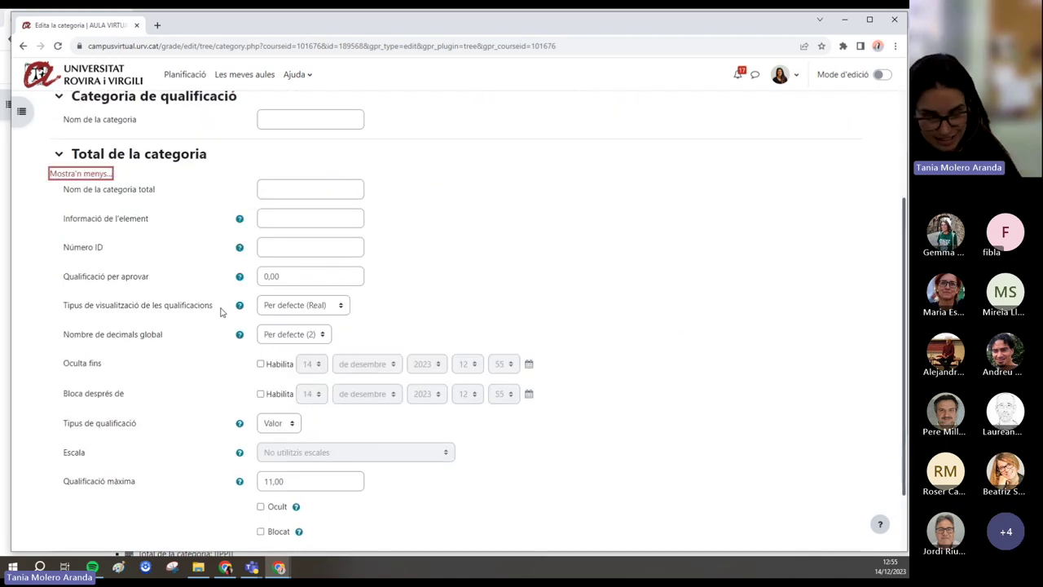
pyautogui.scroll(-2, 220, 311)
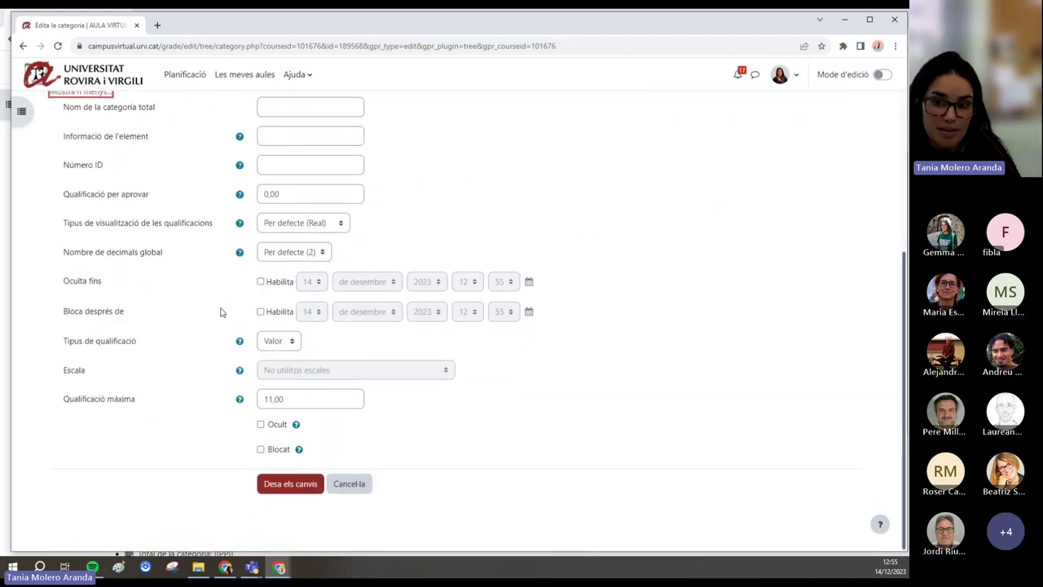
pyautogui.scroll(6, 220, 311)
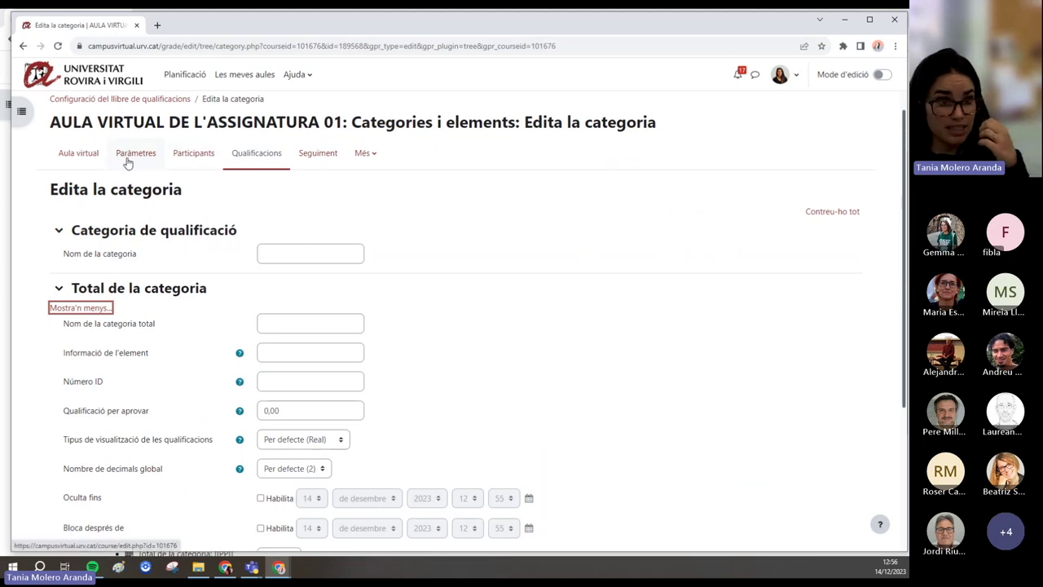
pyautogui.scroll(-5, 187, 302)
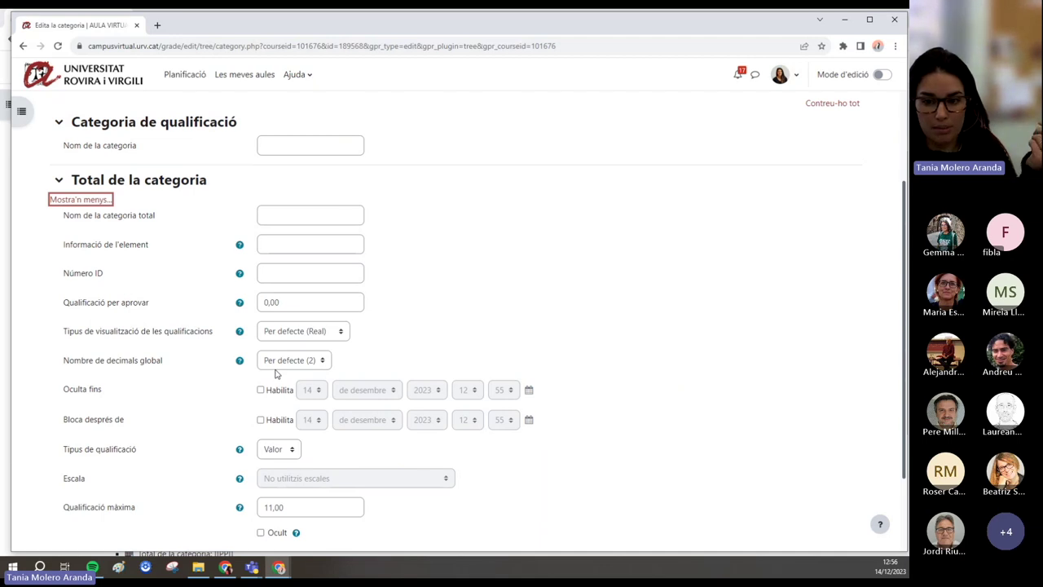
pyautogui.click(271, 399)
pyautogui.moveTo(271, 398); pyautogui.dragTo(275, 400)
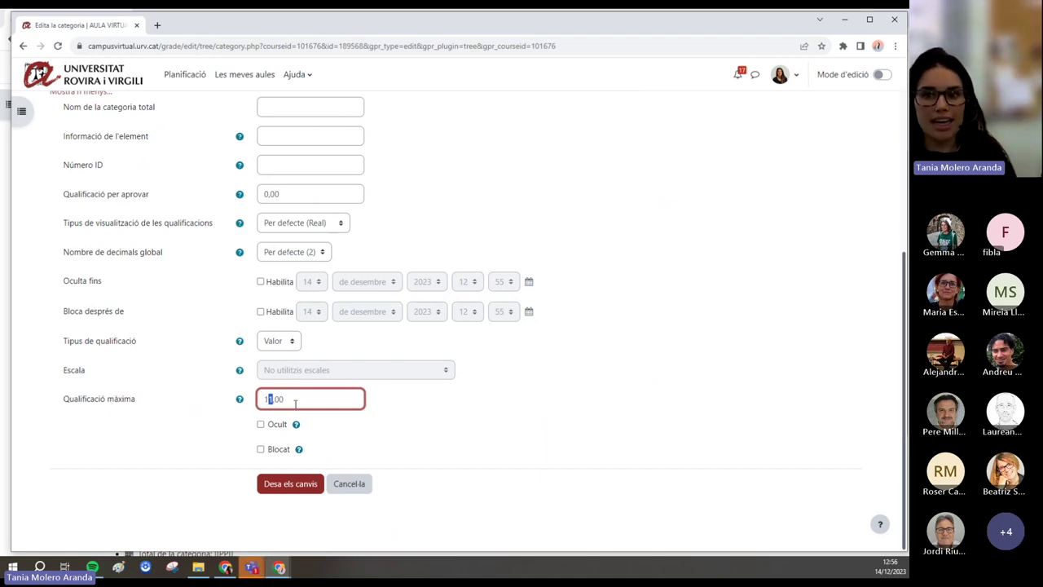
pyautogui.scroll(2, 291, 400)
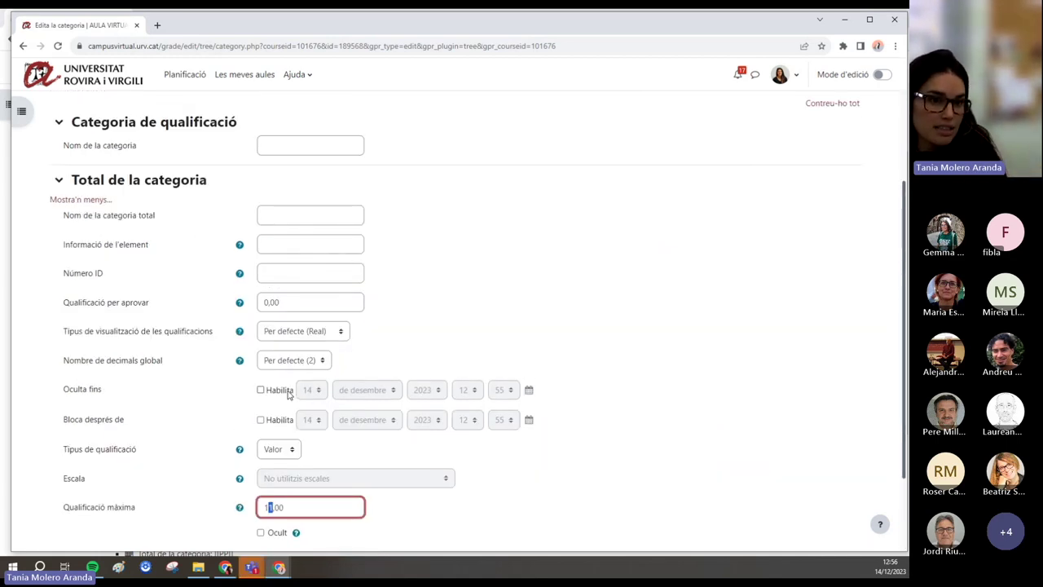
pyautogui.scroll(2, 286, 393)
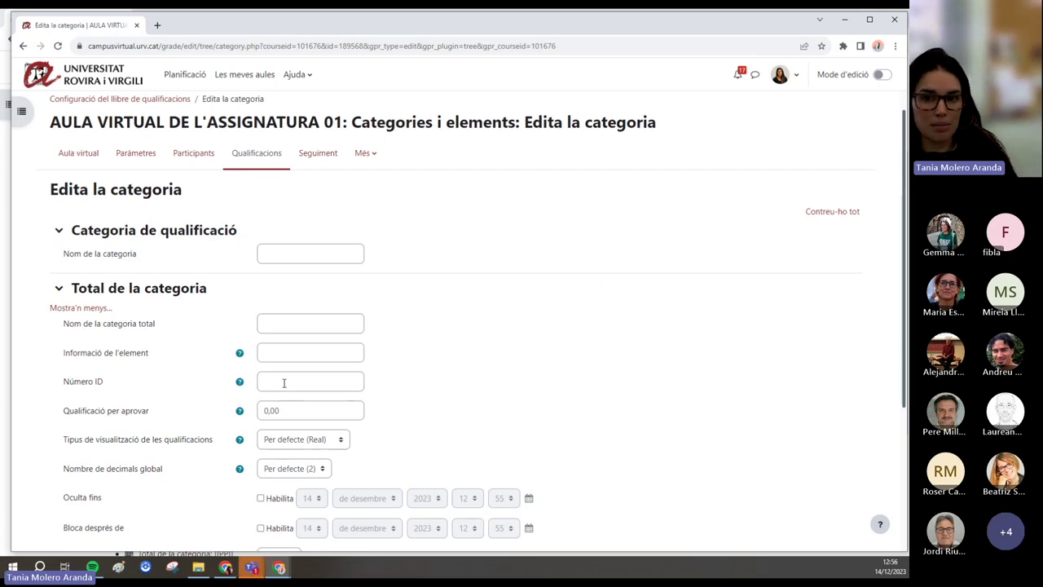
# - In the grader report, override Estudiant 03's course total with 6, save the change and leave edit mode
pyautogui.click(251, 161)
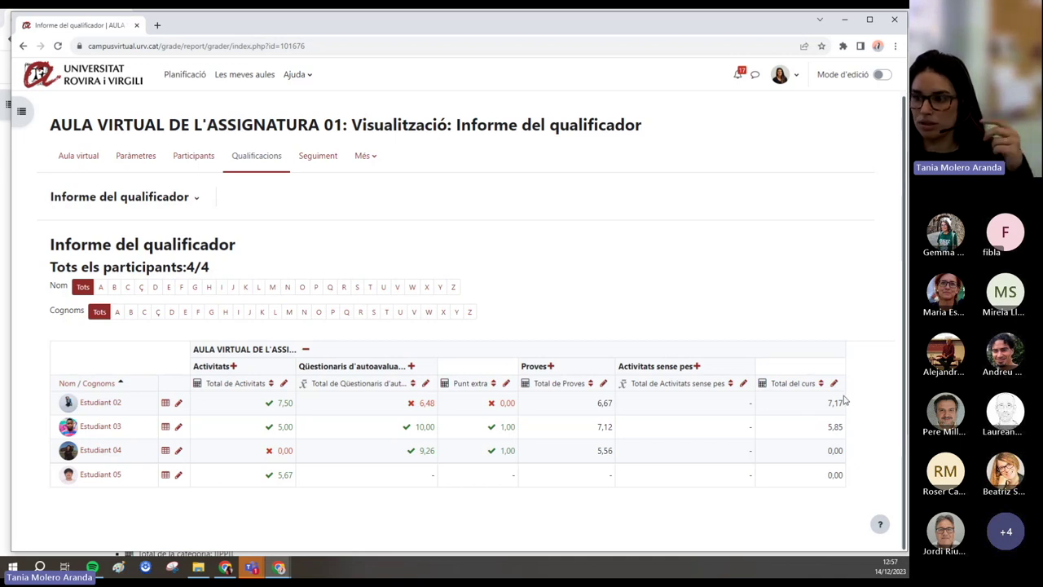
pyautogui.click(880, 75)
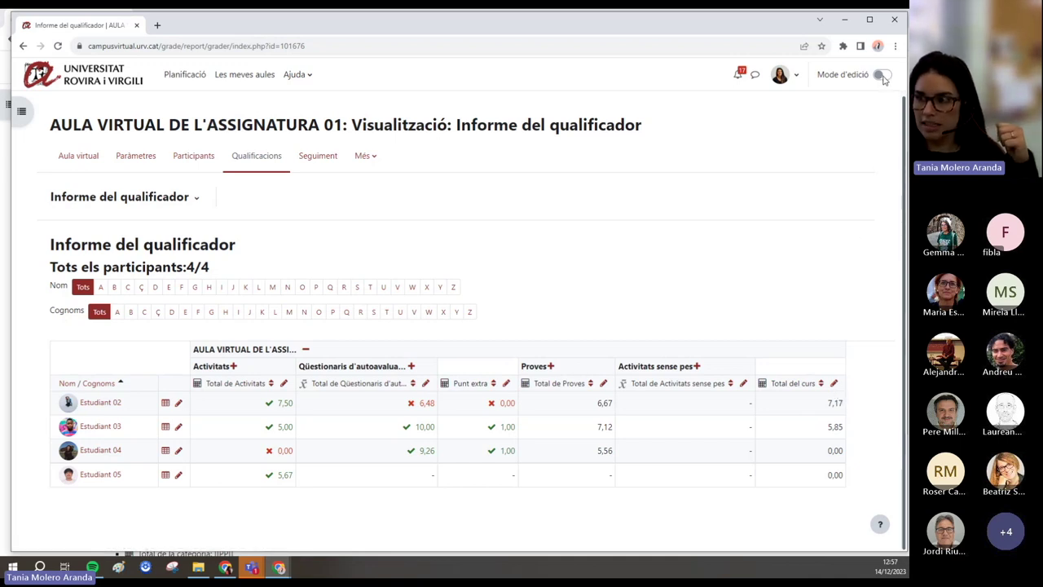
pyautogui.scroll(-2, 839, 383)
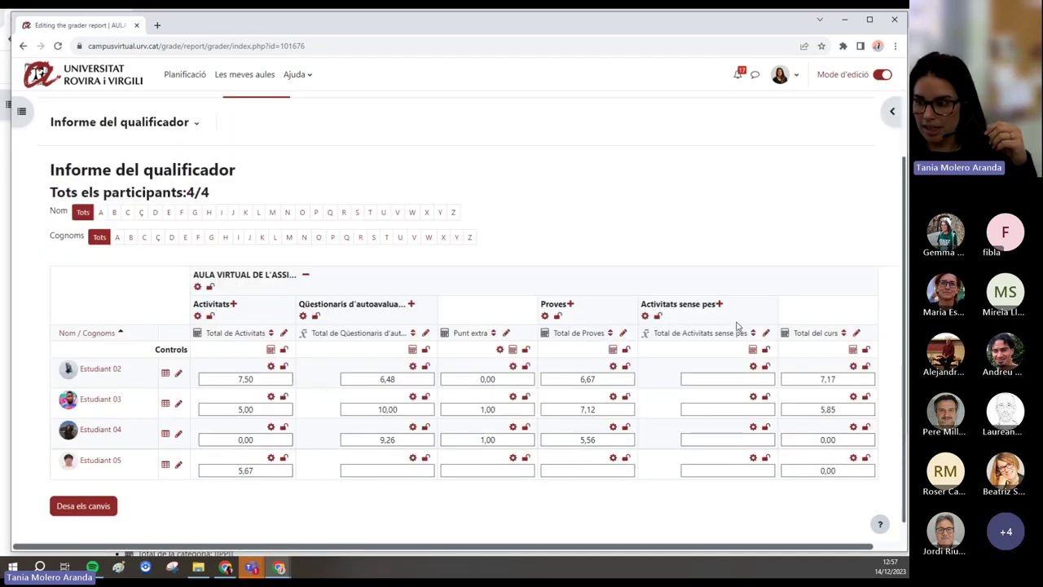
pyautogui.click(841, 387)
pyautogui.moveTo(840, 388); pyautogui.dragTo(800, 387)
pyautogui.write('6')
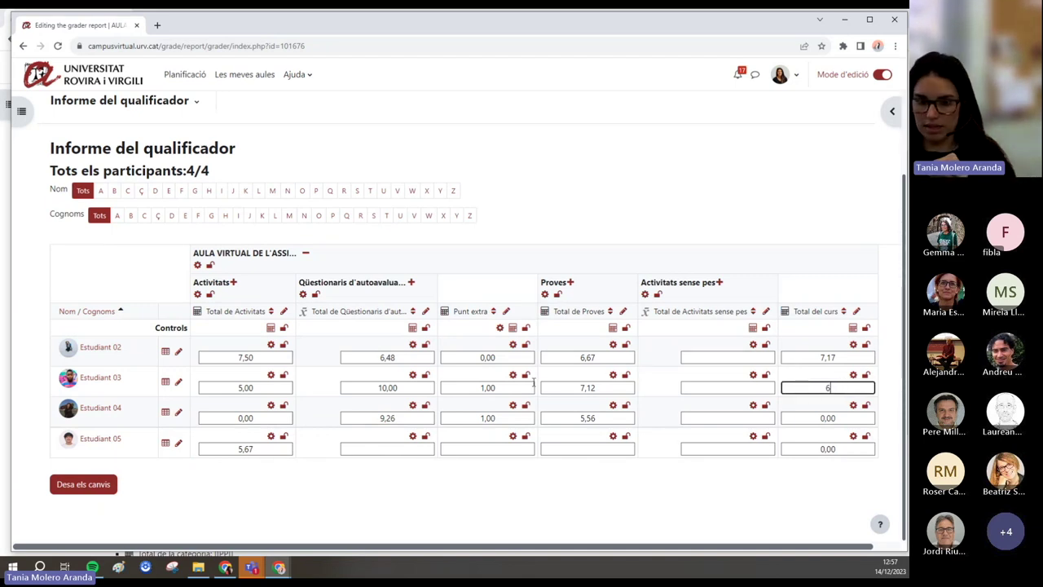
pyautogui.click(90, 483)
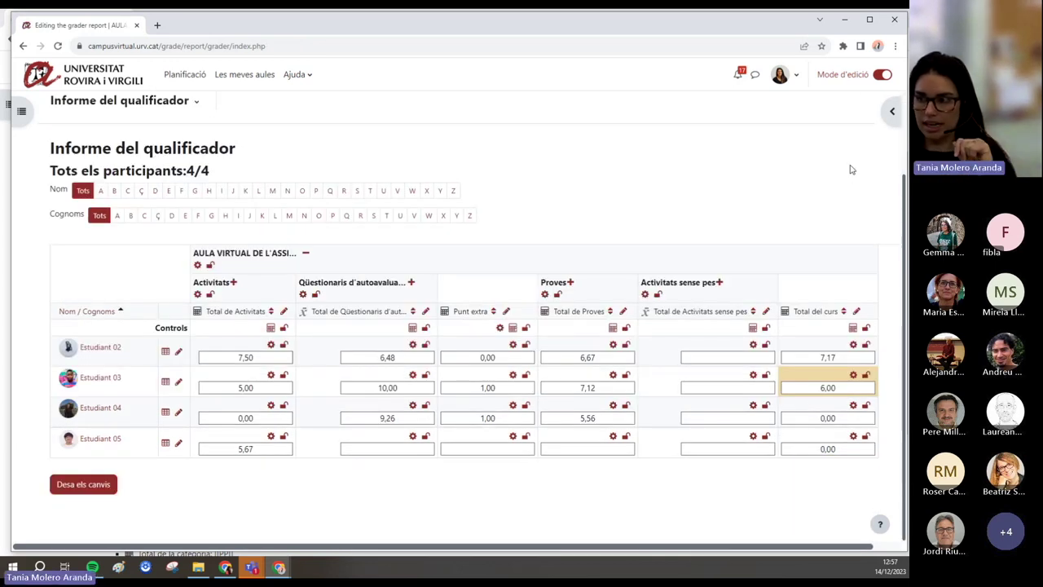
pyautogui.click(883, 75)
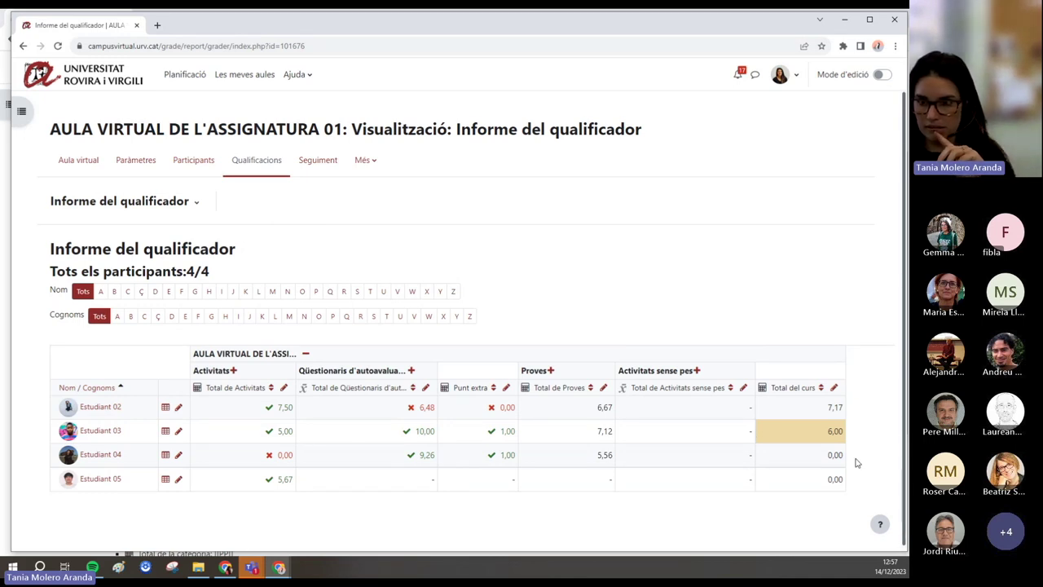
# - Open the single view report for Total del curs and turn on edit mode
pyautogui.scroll(-1, 855, 463)
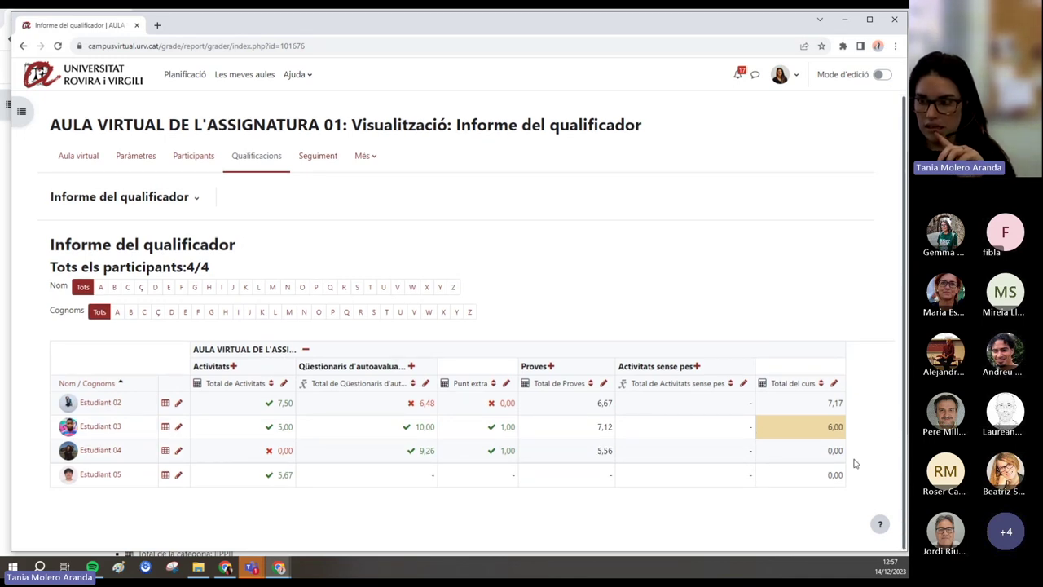
pyautogui.click(834, 384)
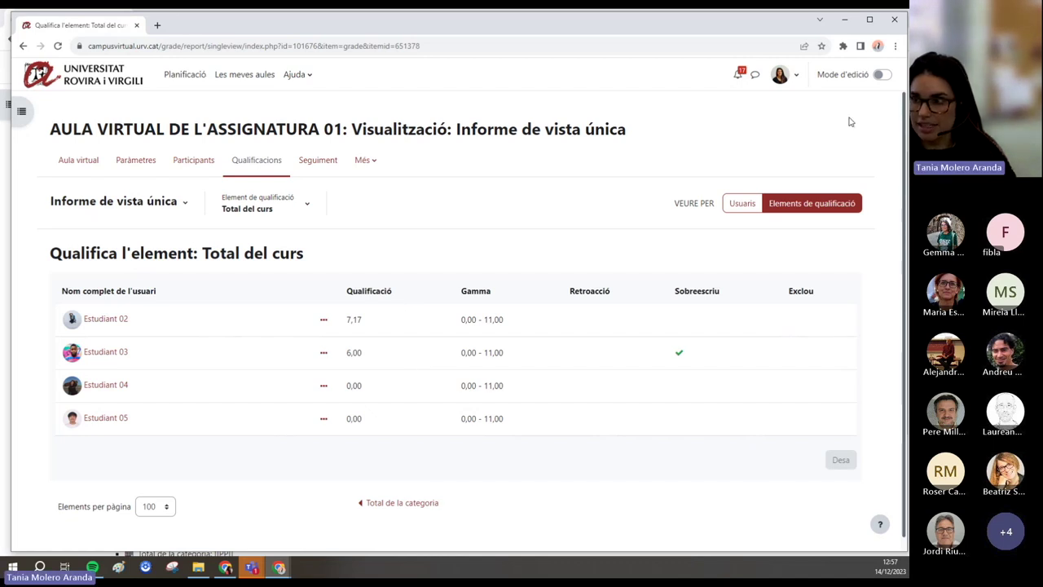
pyautogui.click(882, 74)
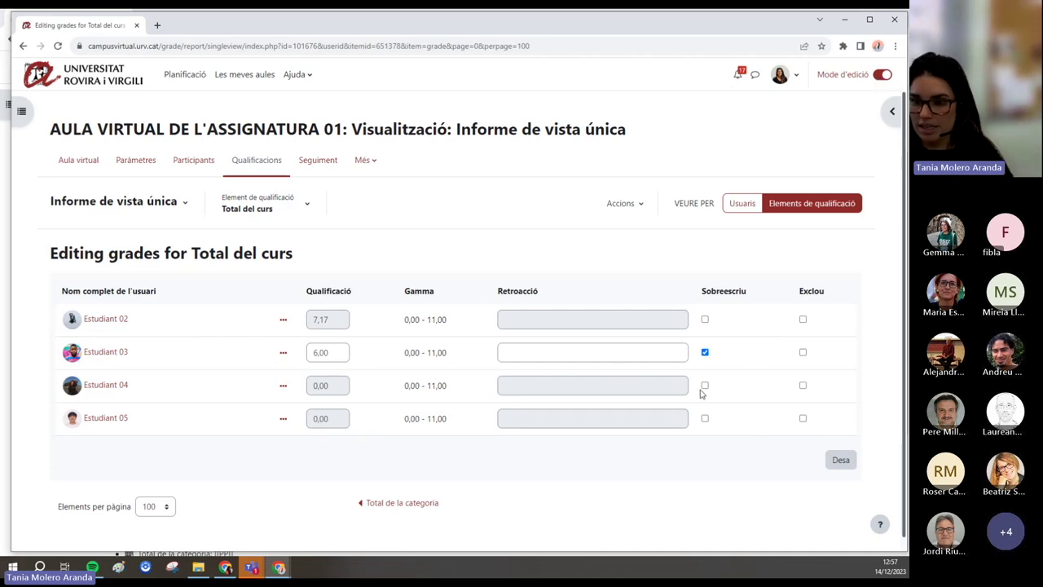
# - Try the Sobreescriu option on Estudiant 02's course total and clear it again without saving
pyautogui.click(704, 320)
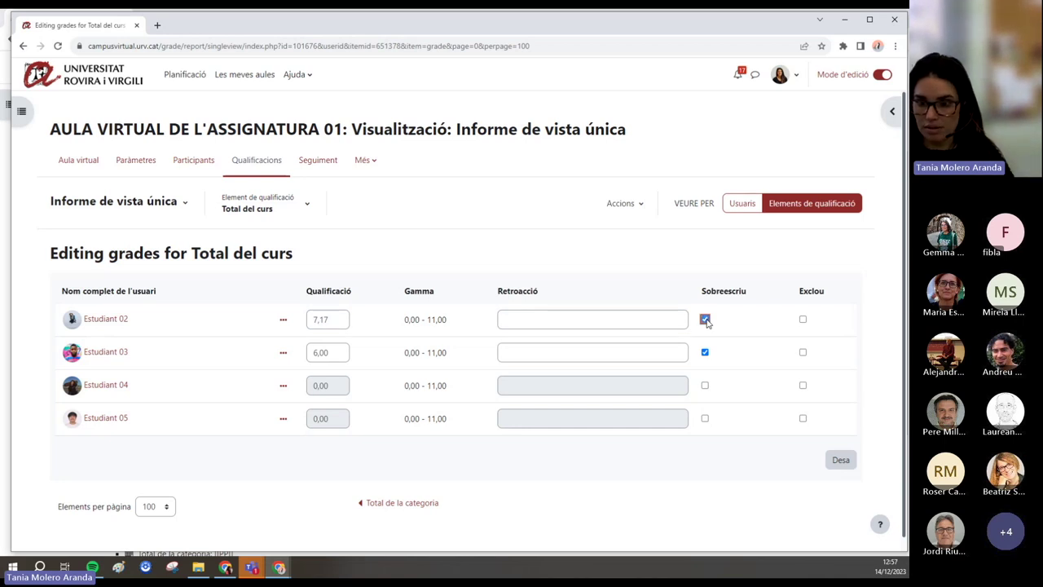
pyautogui.click(706, 320)
pyautogui.click(562, 358)
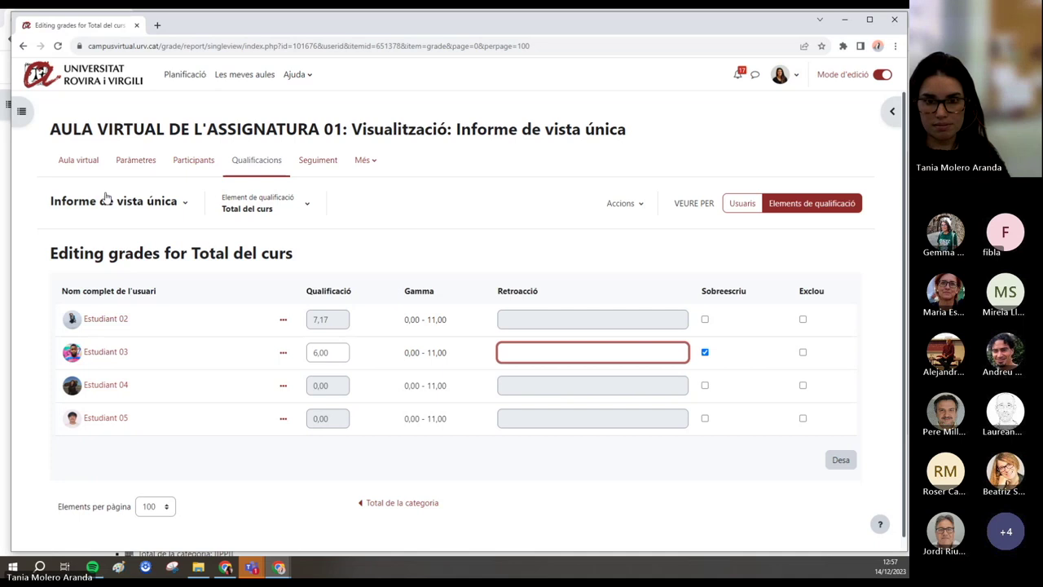
# - Switch back to the grader report and go to Configuració del llibre de qualificacions
pyautogui.click(242, 165)
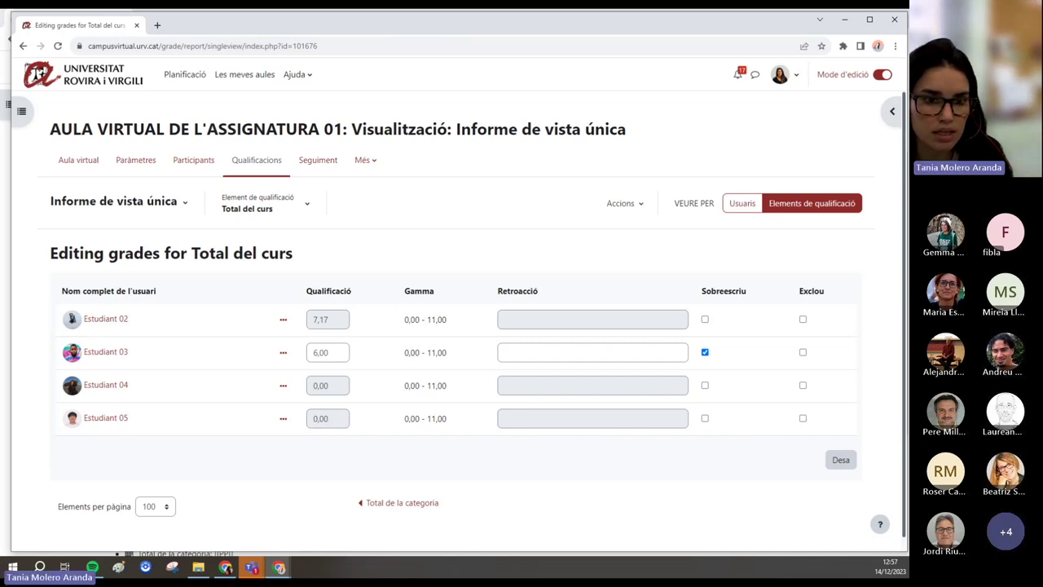
pyautogui.click(154, 202)
pyautogui.click(134, 243)
pyautogui.click(138, 203)
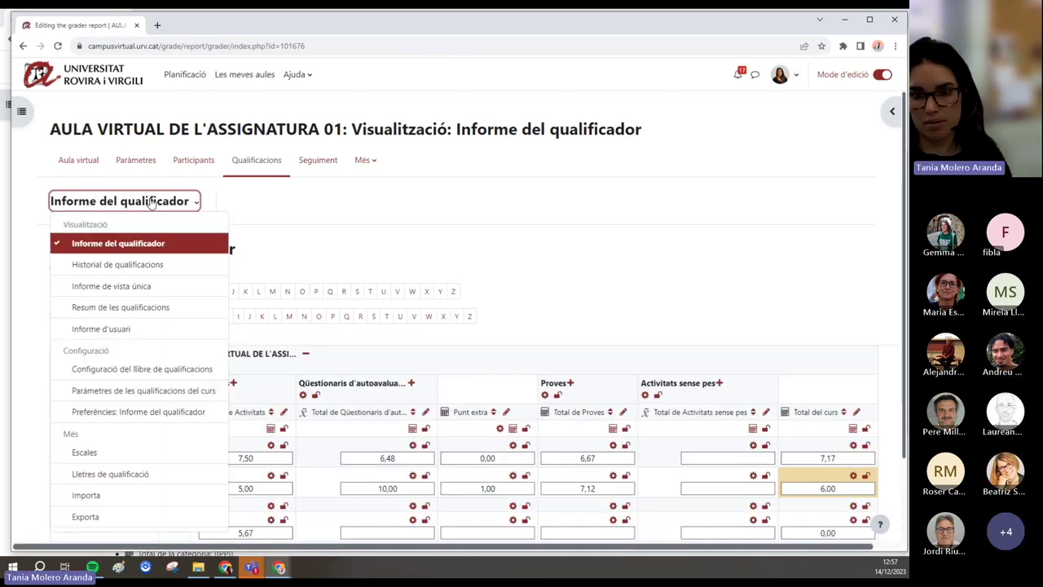
pyautogui.click(124, 369)
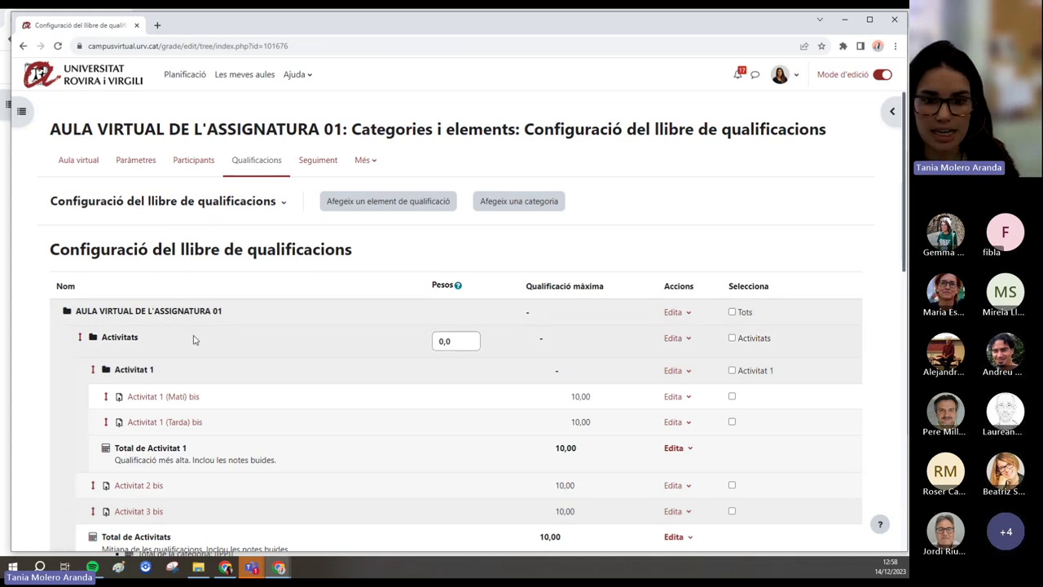
# - In the gradebook setup, open Activitat 1 (Matí) bis in a new tab and review the maximum grades of the activities and Total de Activitats
pyautogui.scroll(-3, 195, 339)
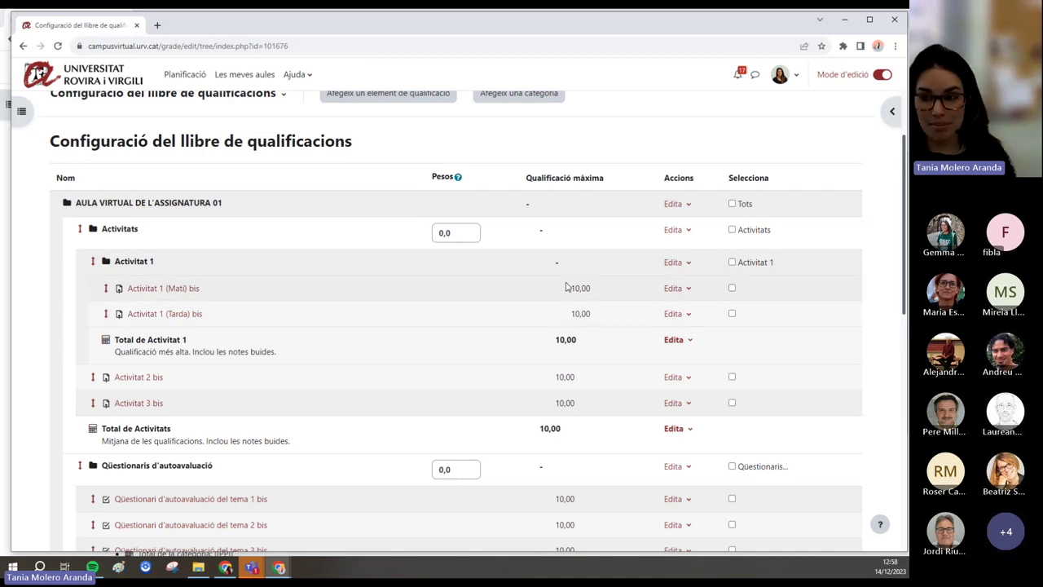
pyautogui.rightClick(179, 291)
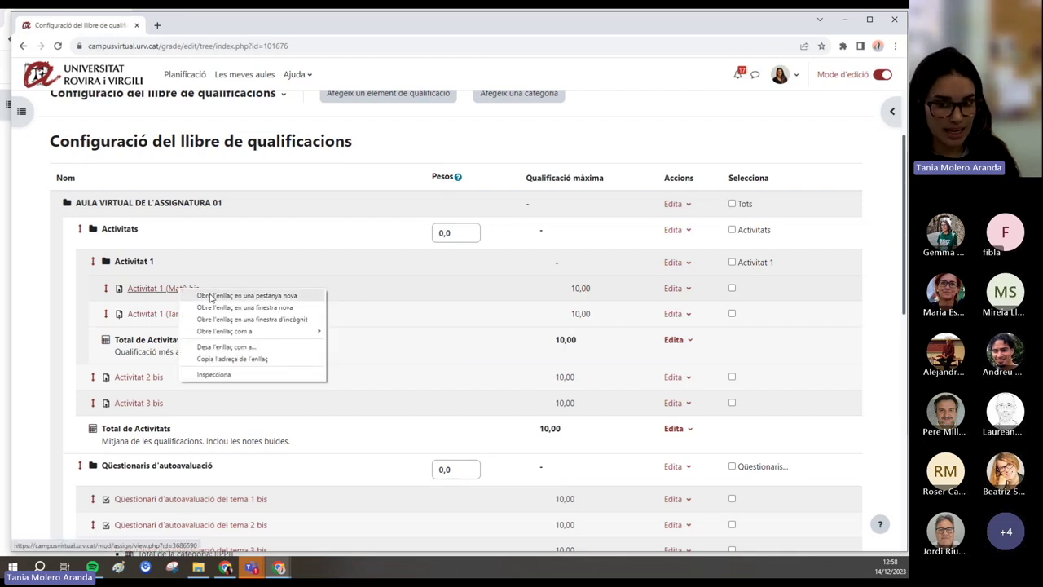
pyautogui.click(204, 295)
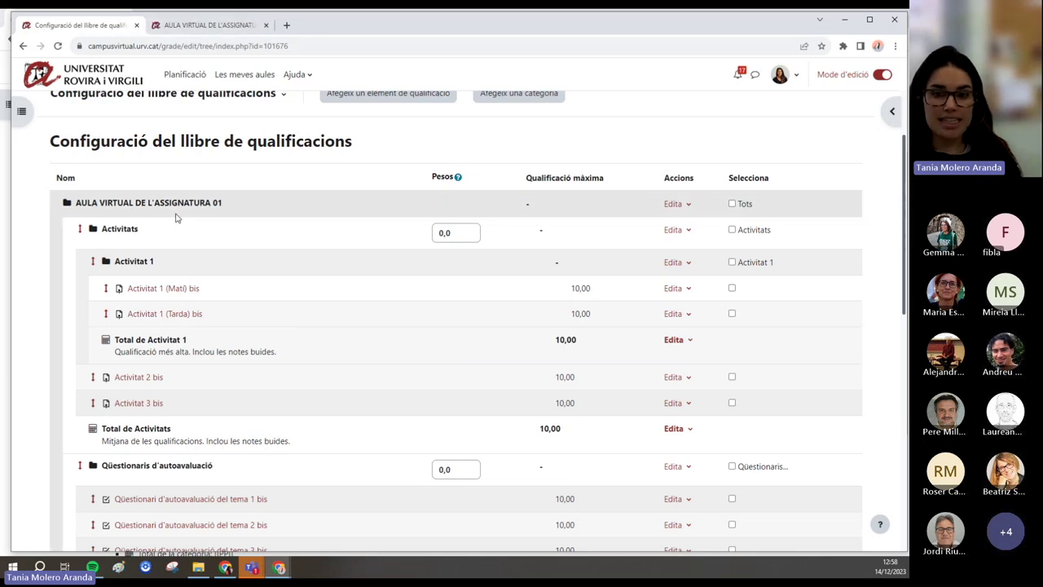
pyautogui.moveTo(572, 313); pyautogui.dragTo(600, 317)
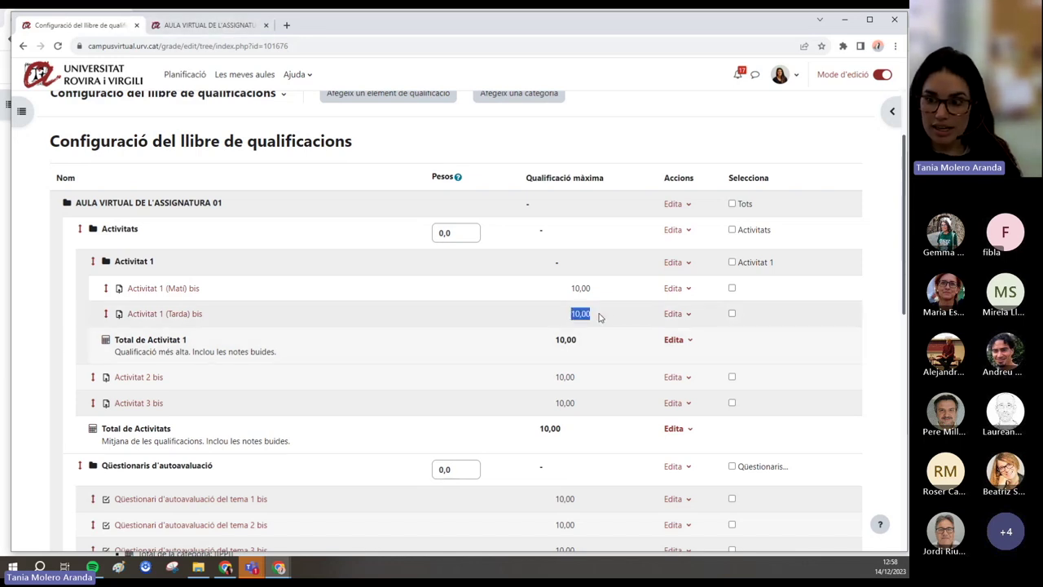
pyautogui.scroll(-2, 603, 317)
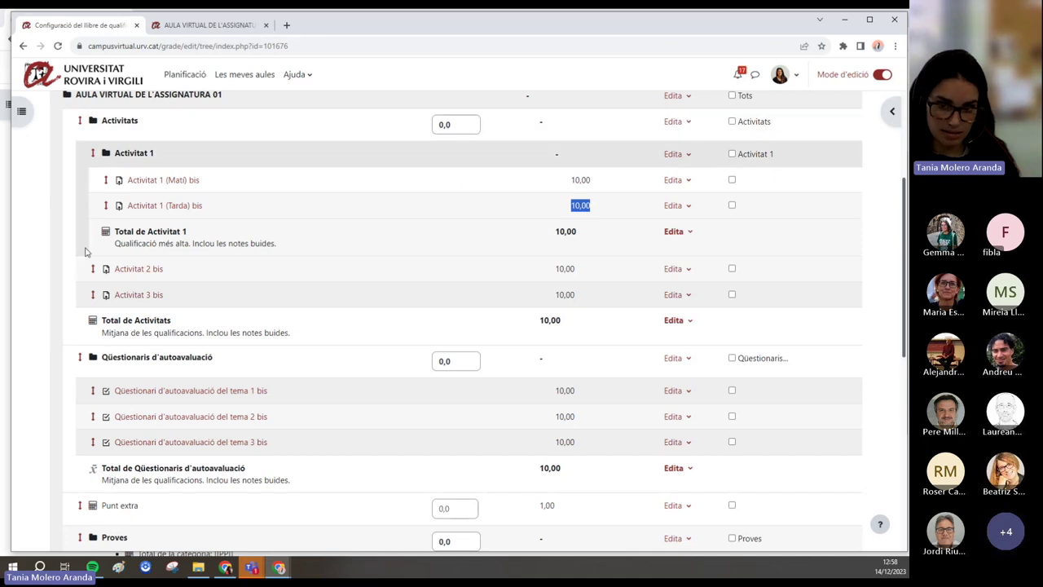
pyautogui.moveTo(171, 320); pyautogui.dragTo(96, 320)
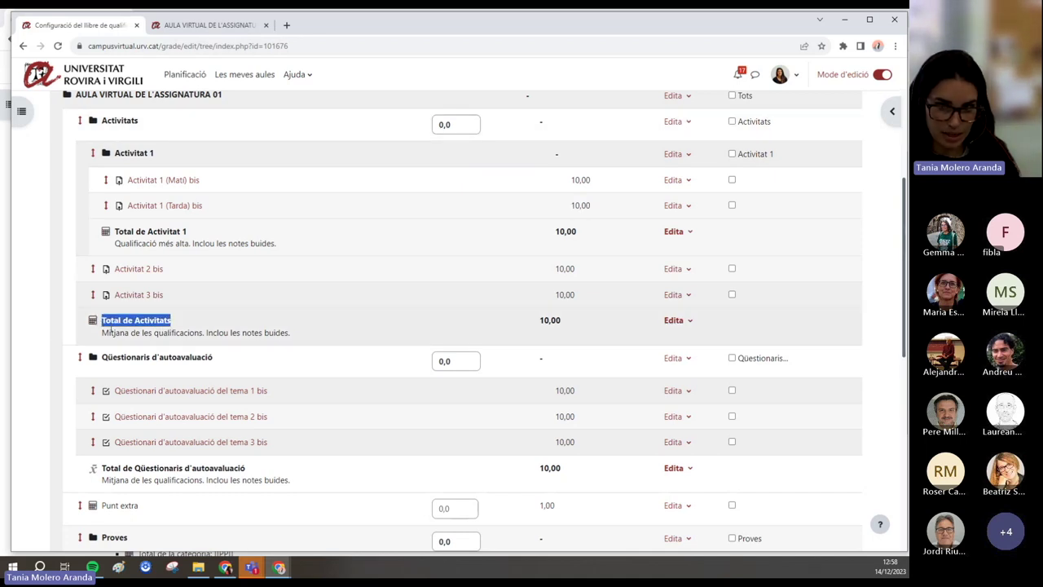
# - Check the Qualificació màxima setting in the Activitats category's total settings, then cancel without saving
pyautogui.click(673, 122)
pyautogui.click(660, 143)
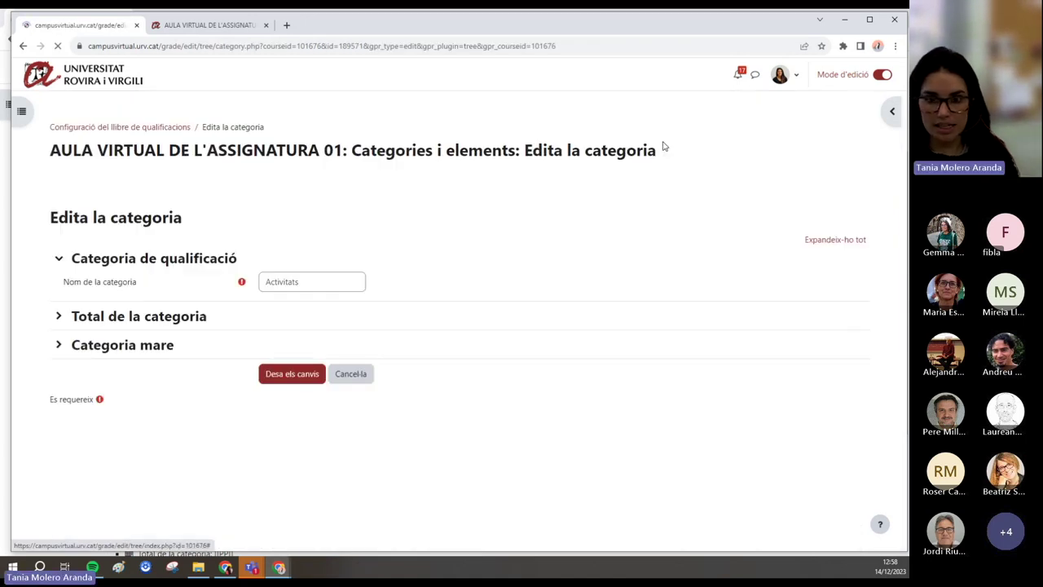
pyautogui.click(194, 315)
pyautogui.scroll(-1, 158, 323)
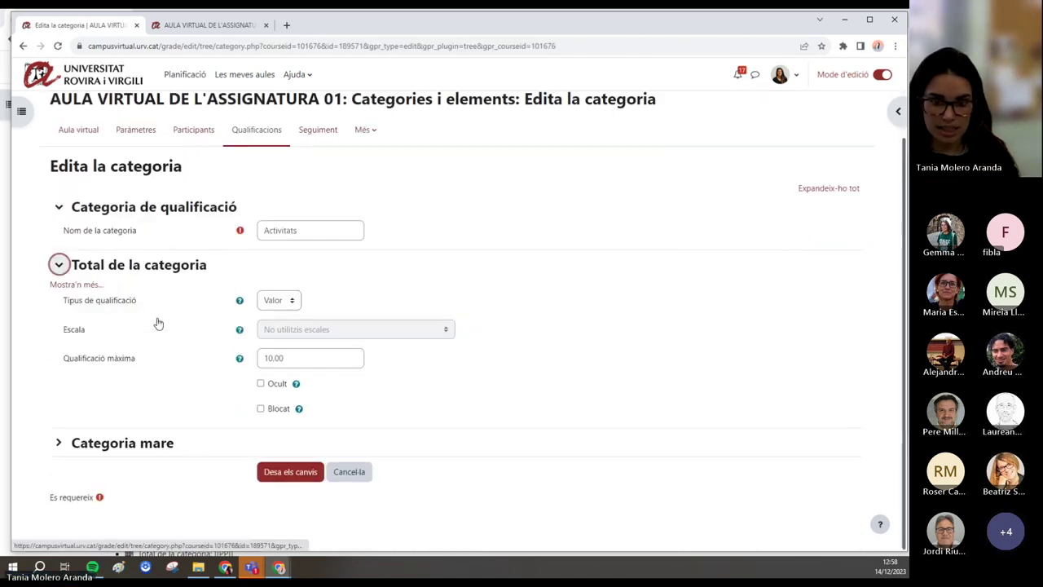
pyautogui.moveTo(65, 360); pyautogui.dragTo(141, 372)
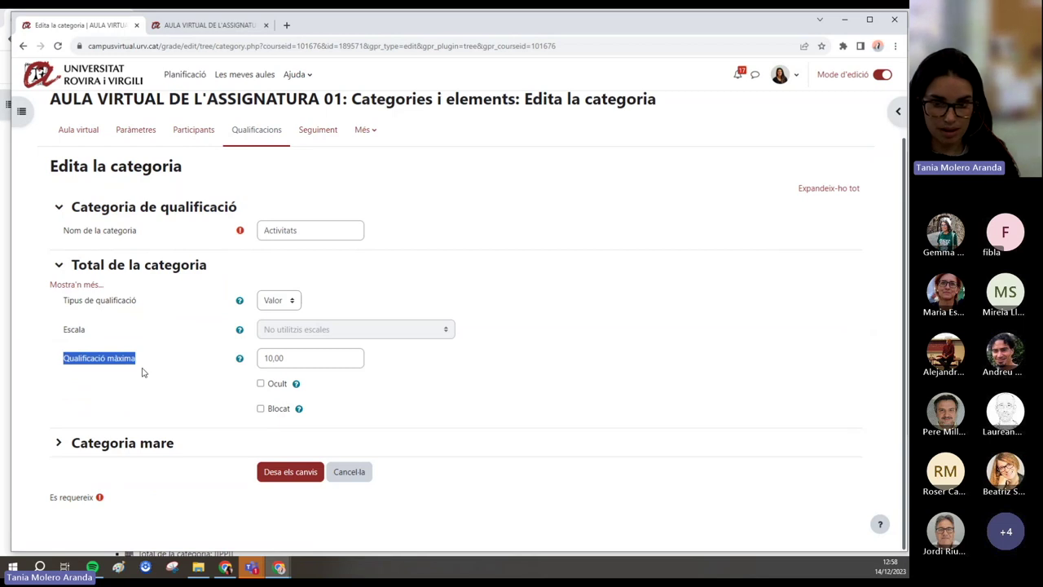
pyautogui.click(348, 472)
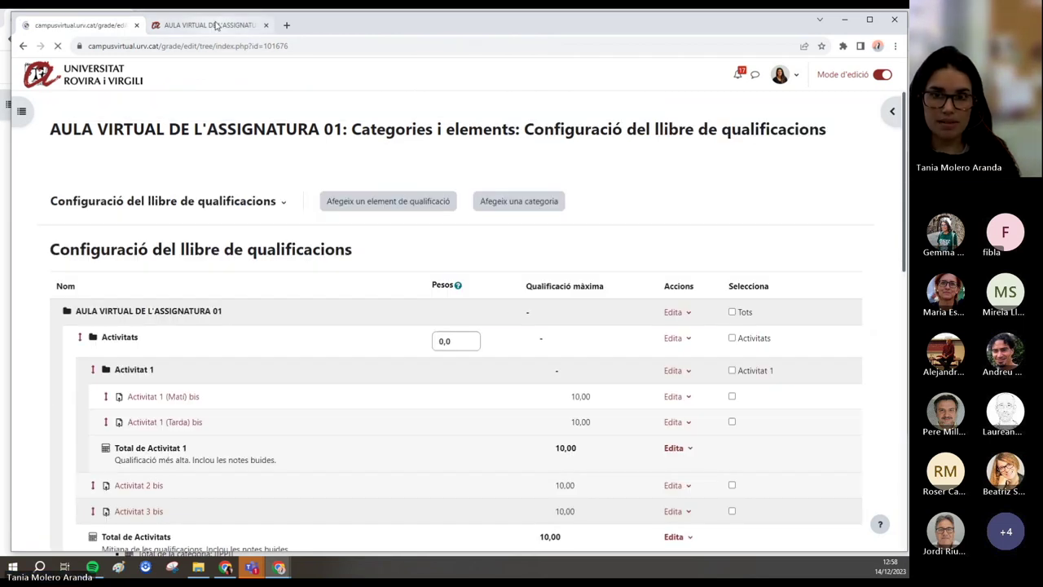
# - Open the settings of the Activitat 1 (Matí) bis assignment and review the maximum score in its Qualificació section
pyautogui.click(216, 26)
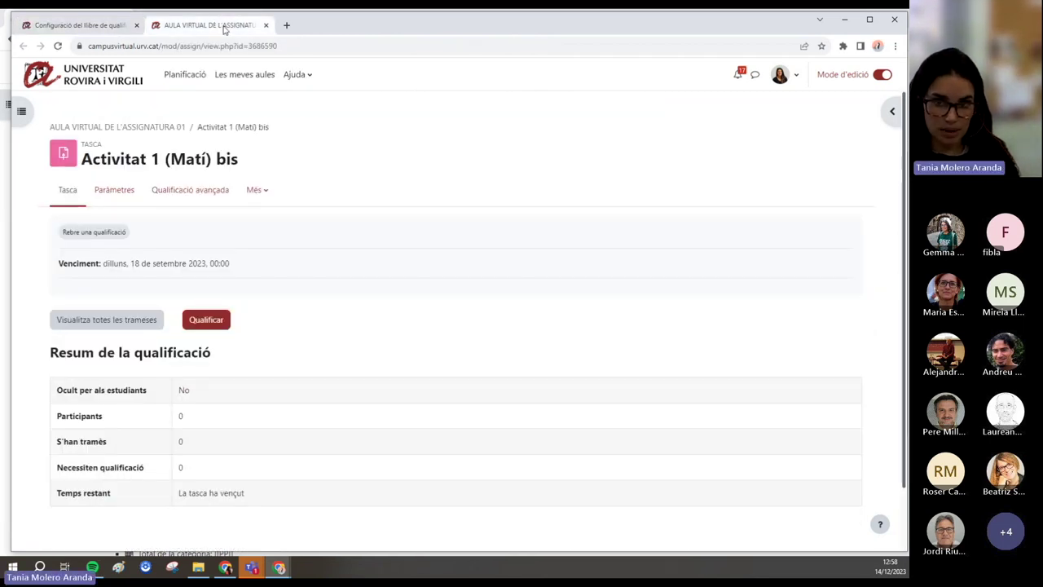
pyautogui.click(118, 192)
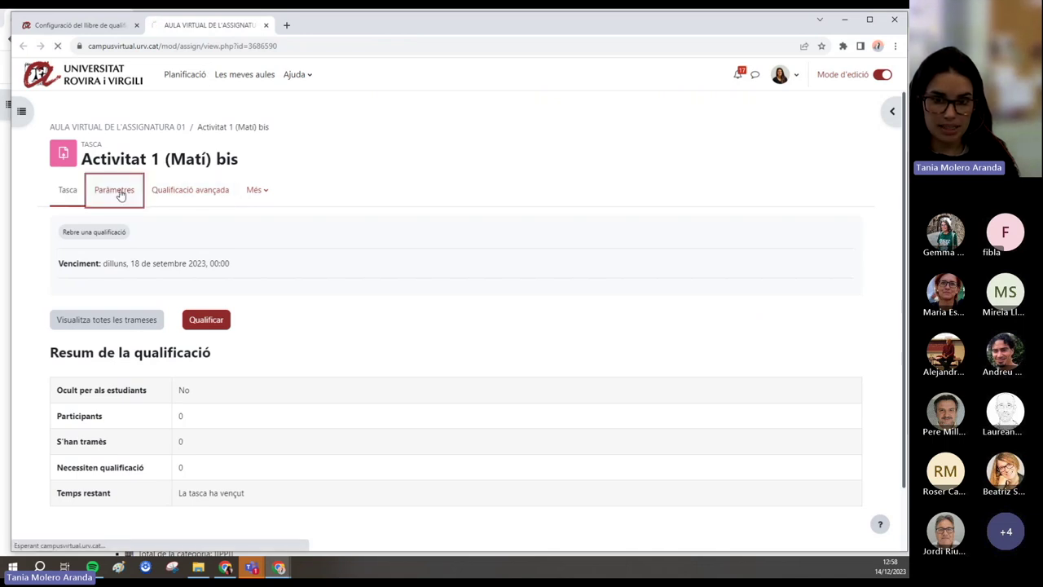
pyautogui.scroll(-10, 200, 296)
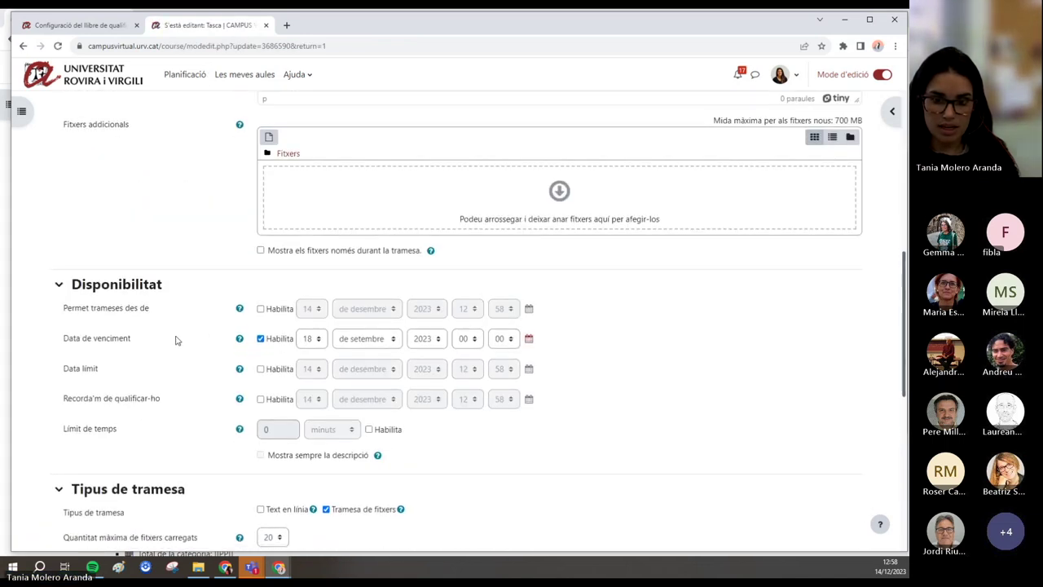
pyautogui.scroll(-6, 174, 340)
pyautogui.click(121, 329)
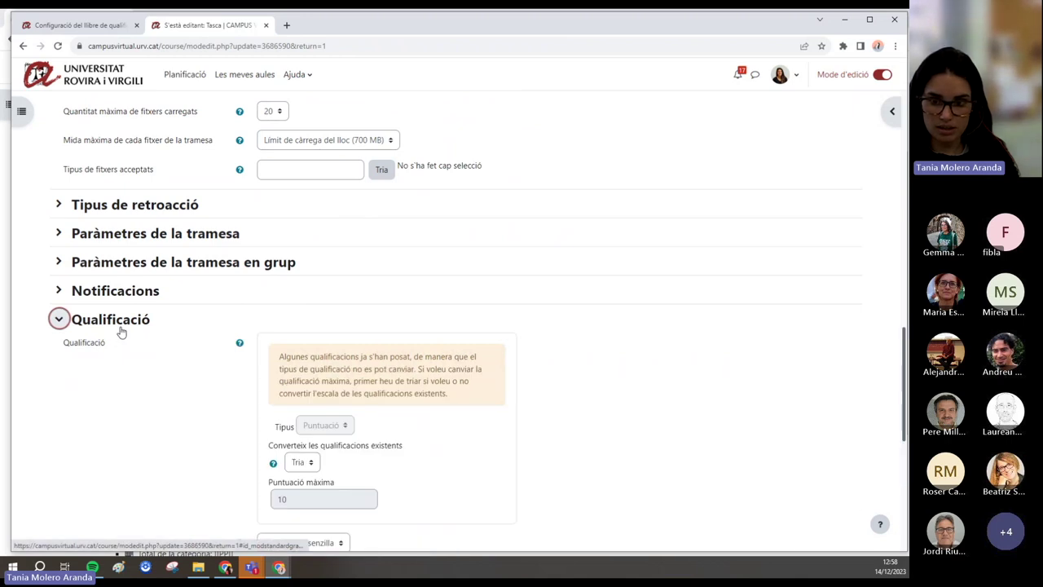
pyautogui.scroll(-3, 121, 329)
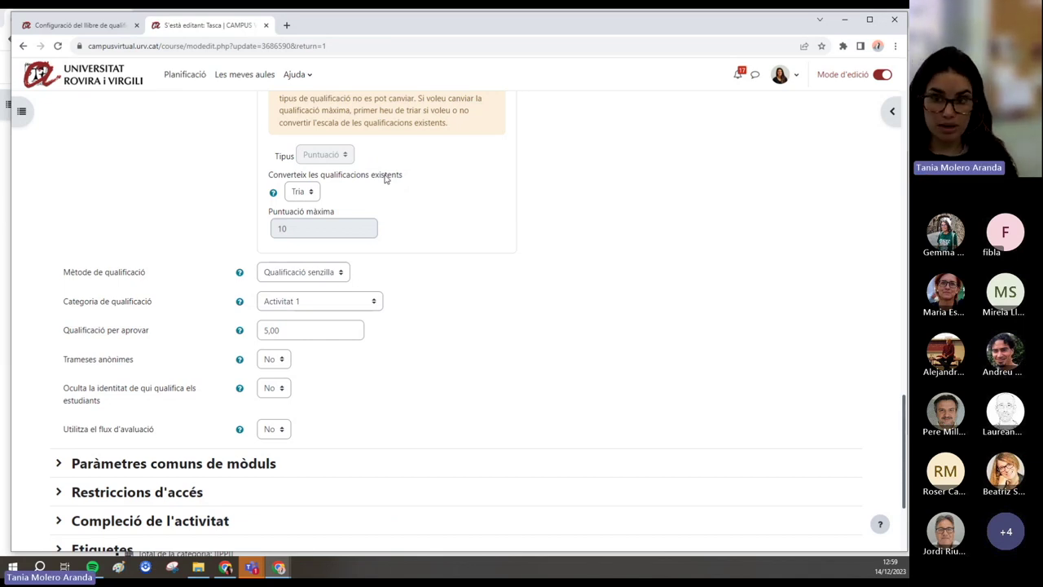
pyautogui.scroll(1, 261, 208)
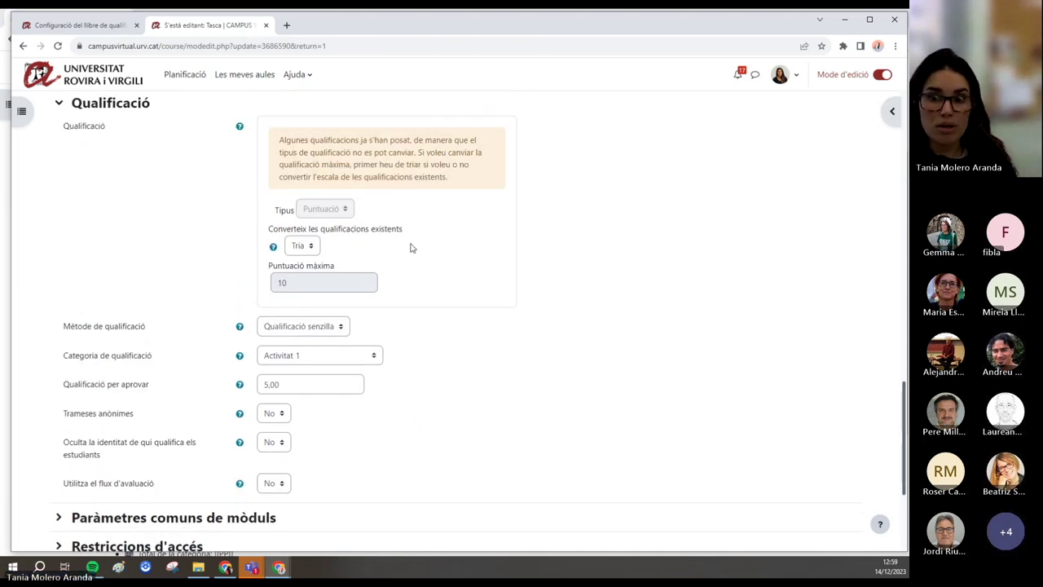
# - View the options for converting existing grades in the assignment settings, then close the assignment's tab without saving
pyautogui.click(313, 246)
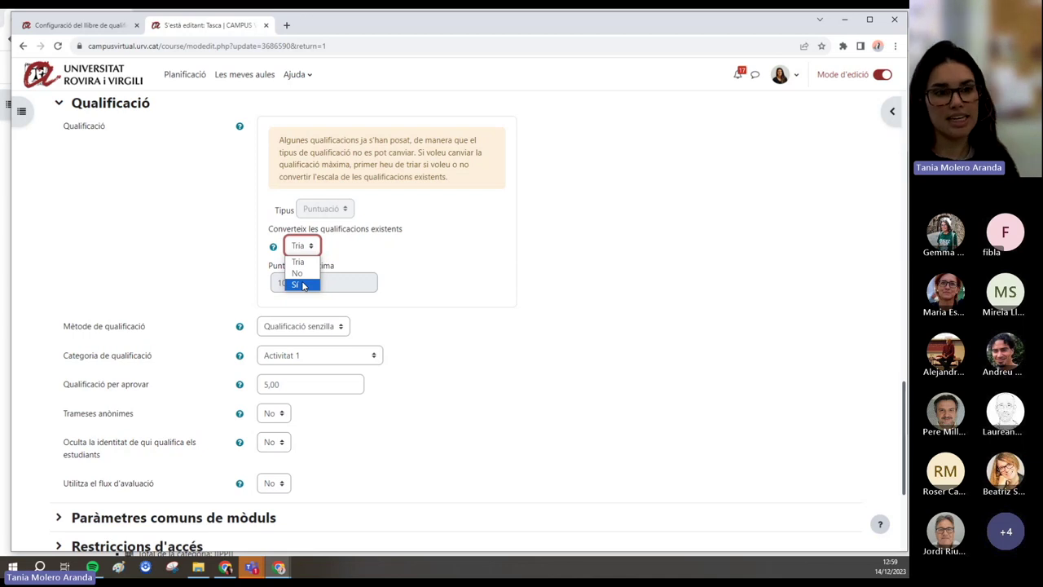
pyautogui.click(278, 274)
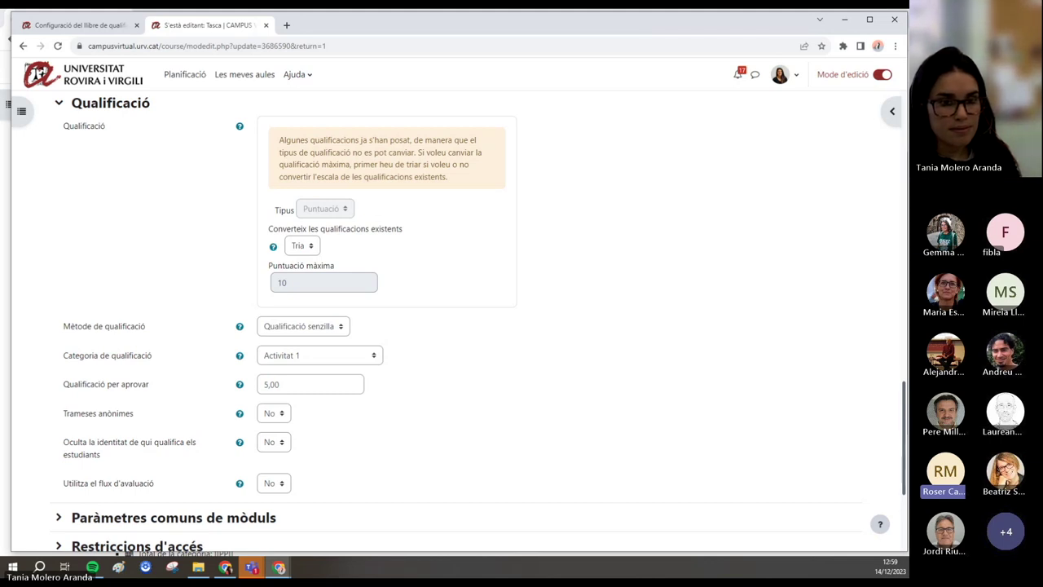
pyautogui.scroll(20, 122, 275)
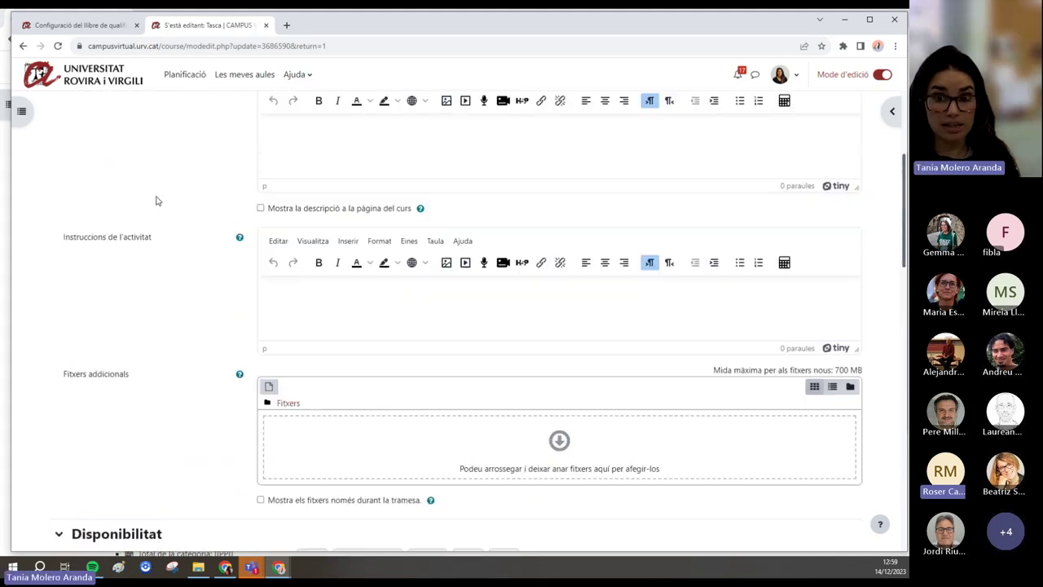
pyautogui.click(265, 26)
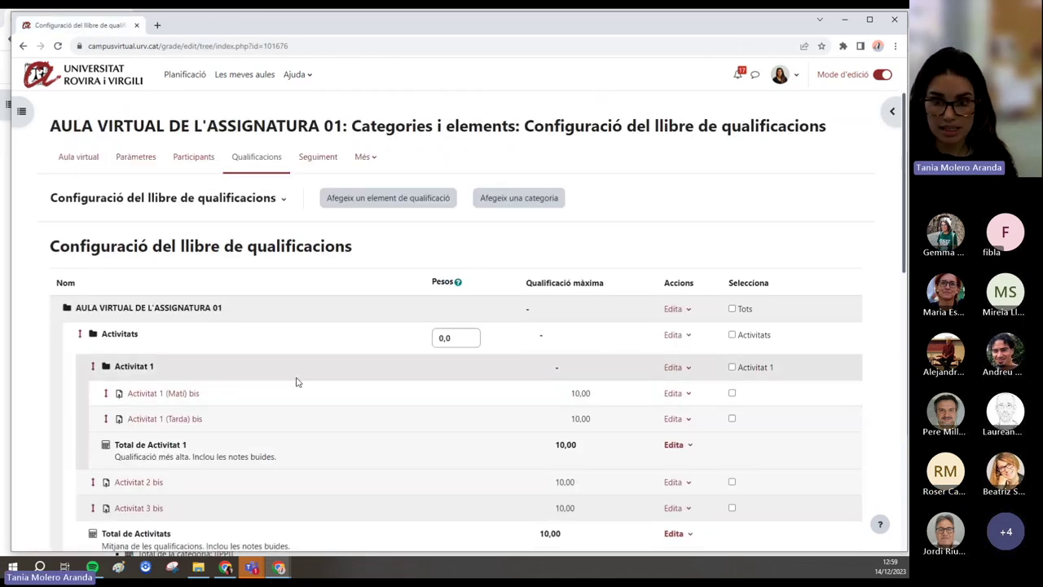
# - Check the maximum grade and rescaling settings of the AULA VIRTUAL DE L'ASSIGNATURA 01 course category, then cancel without saving
pyautogui.scroll(-2, 294, 367)
pyautogui.scroll(1, 220, 301)
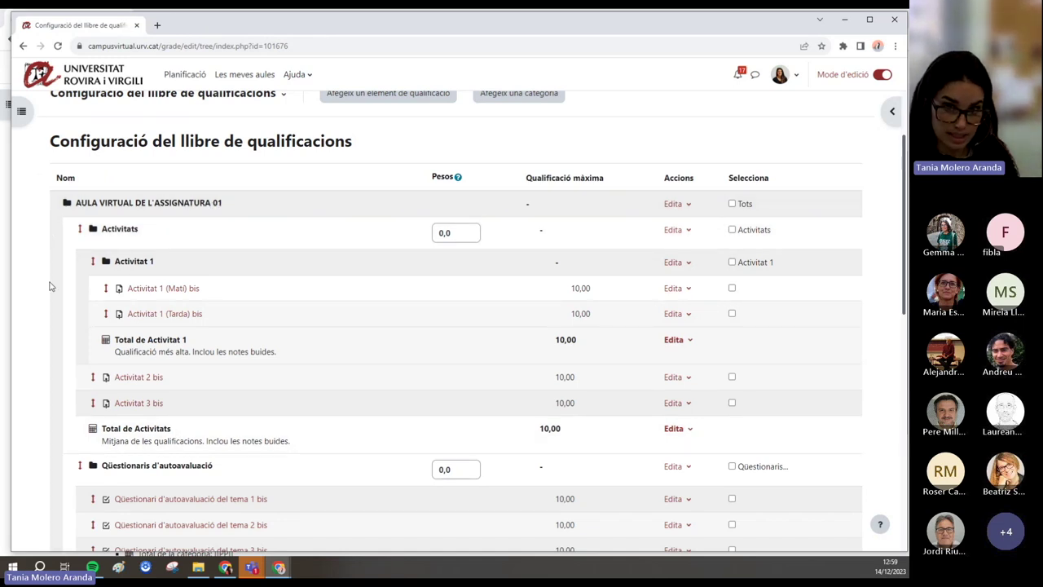
pyautogui.scroll(-7, 57, 367)
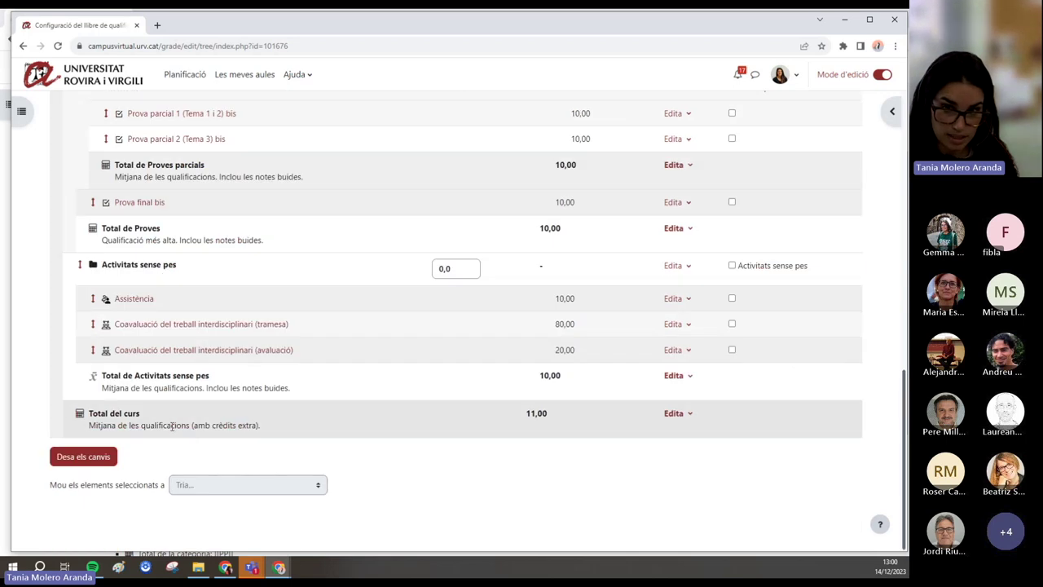
pyautogui.scroll(8, 66, 395)
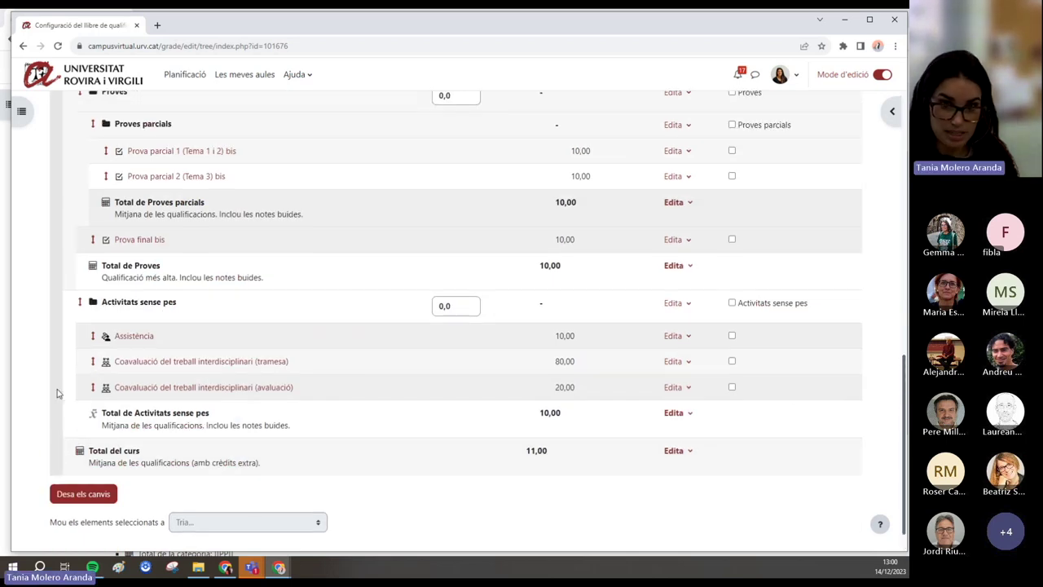
pyautogui.moveTo(228, 321); pyautogui.dragTo(82, 317)
pyautogui.click(678, 313)
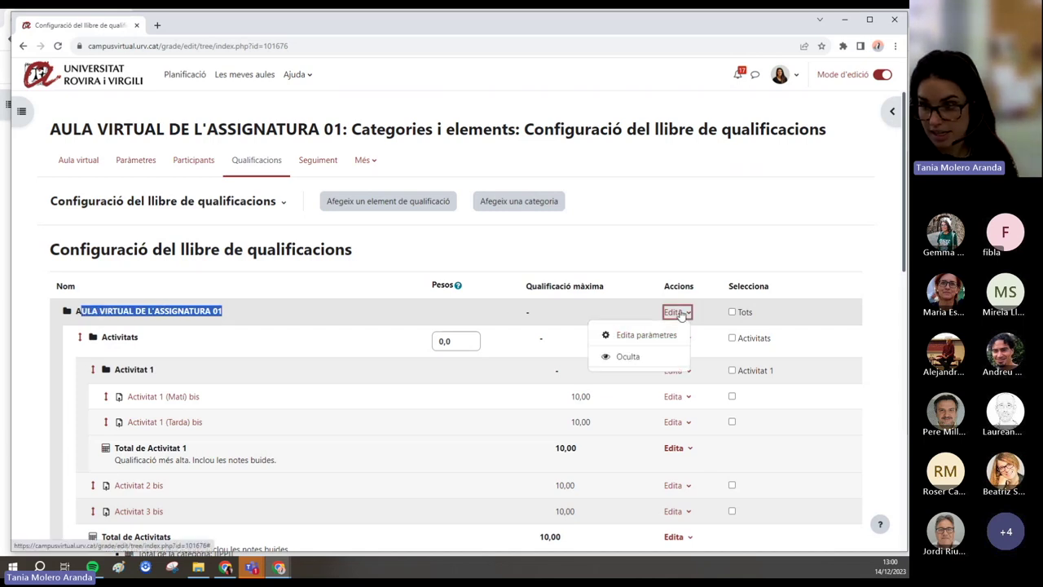
pyautogui.click(646, 334)
pyautogui.scroll(-1, 273, 334)
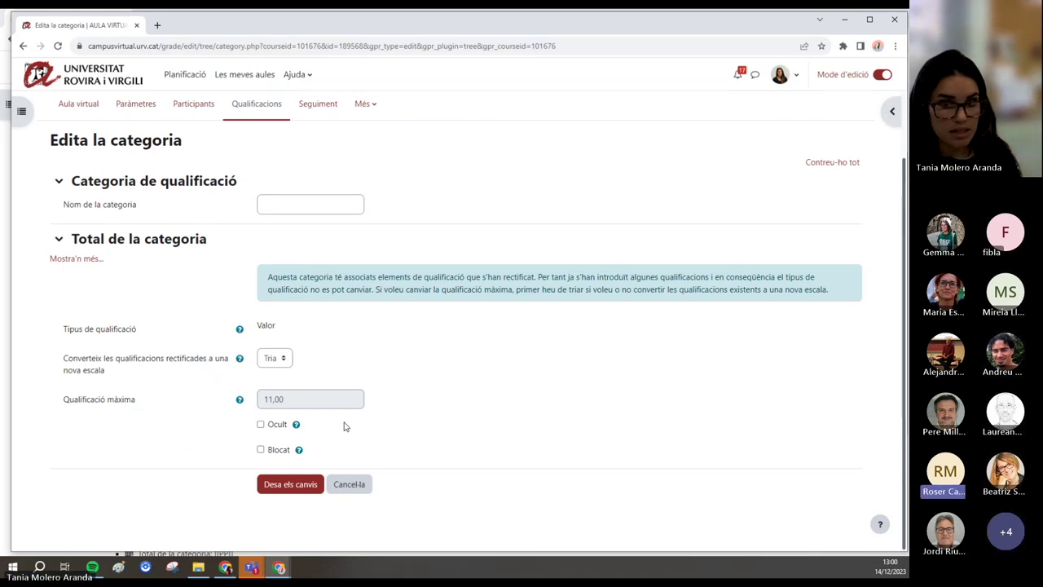
pyautogui.click(351, 485)
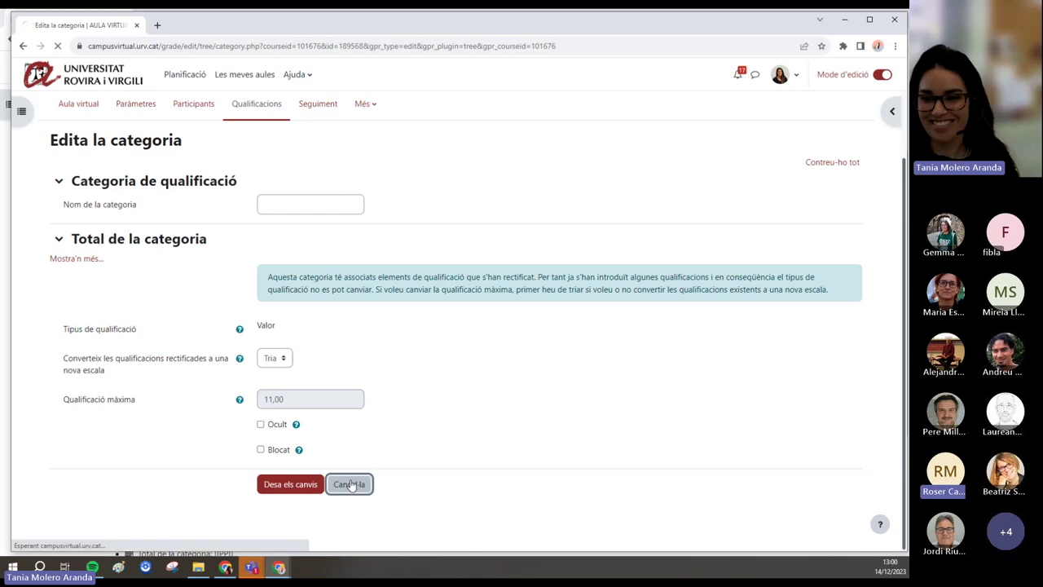
# - Return to the grader report for AULA VIRTUAL DE L'ASSIGNATURA 01 and turn off edit mode
pyautogui.scroll(-2, 375, 296)
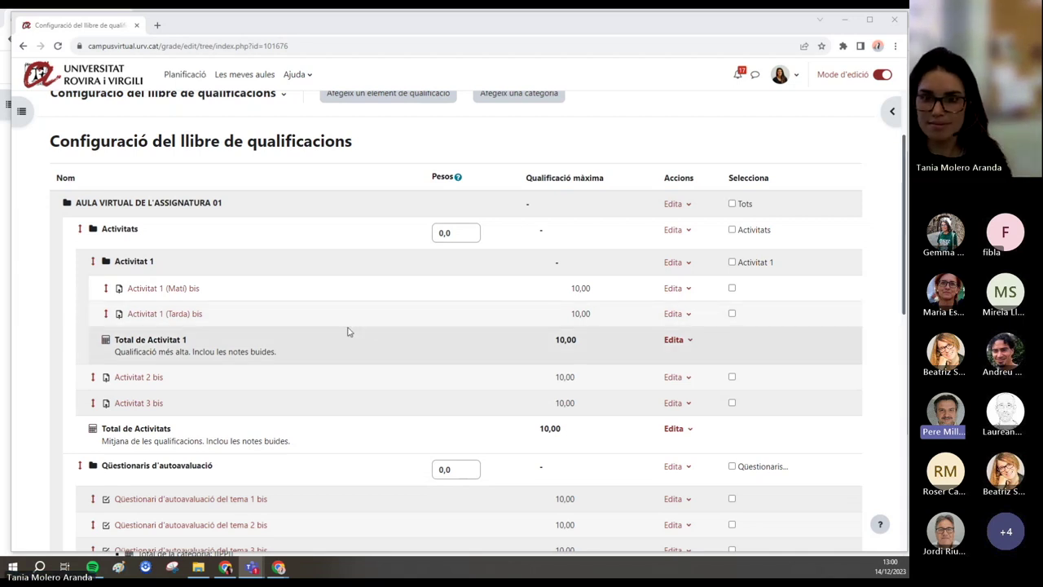
pyautogui.scroll(2, 348, 331)
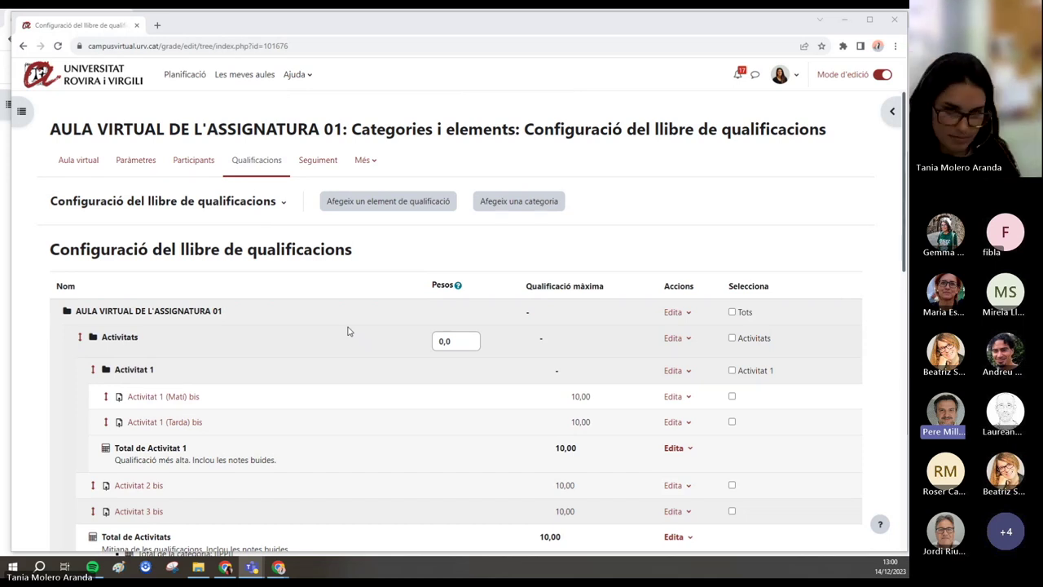
pyautogui.click(257, 209)
pyautogui.click(167, 243)
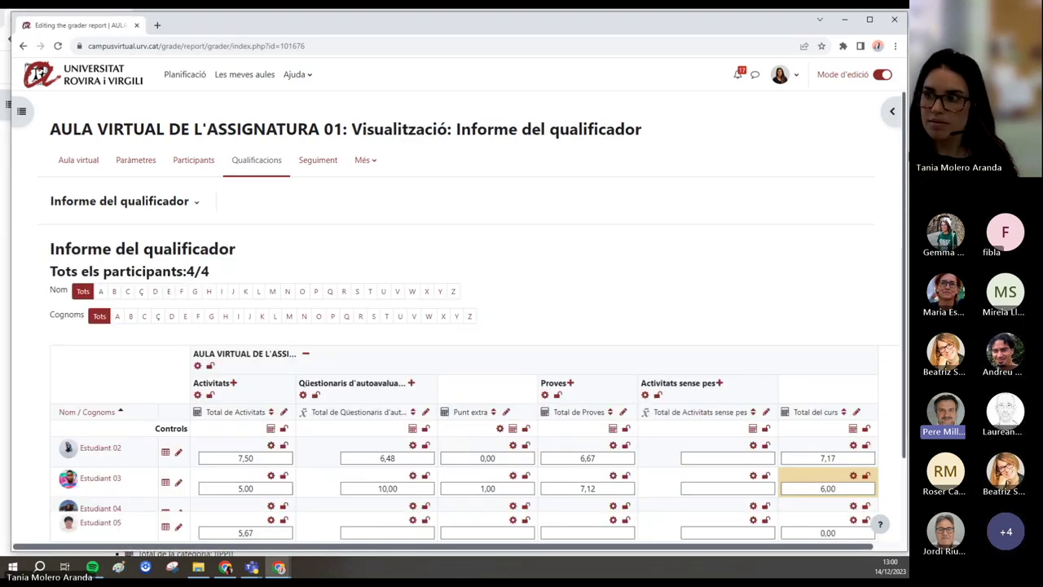
pyautogui.click(883, 74)
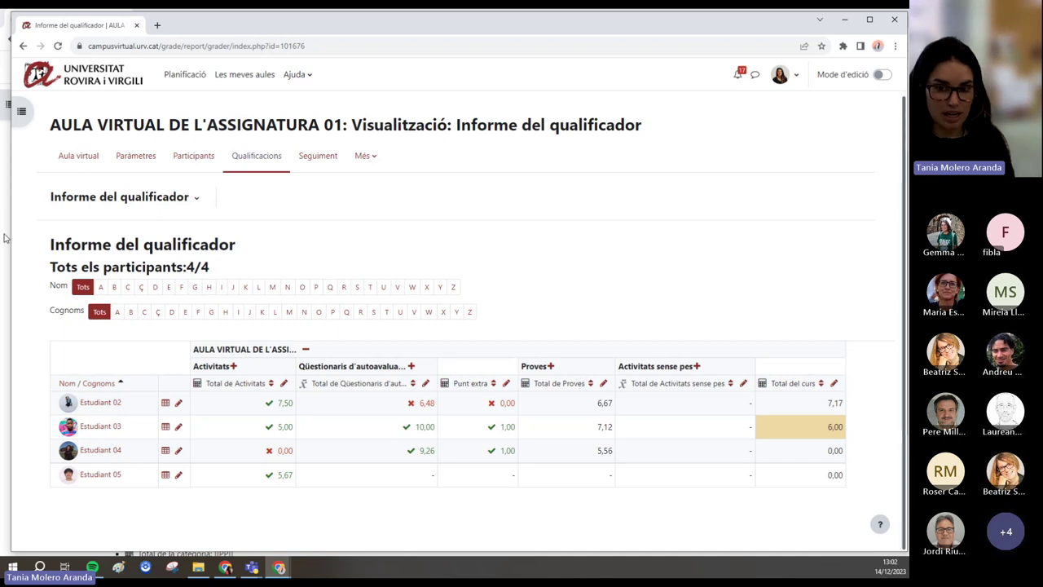
# - In the AULA VIRTUAL DE L'ASSIGNATURA 1 window, cancel the calculation editing and open the Resum de les qualificacions report
pyautogui.click(6, 188)
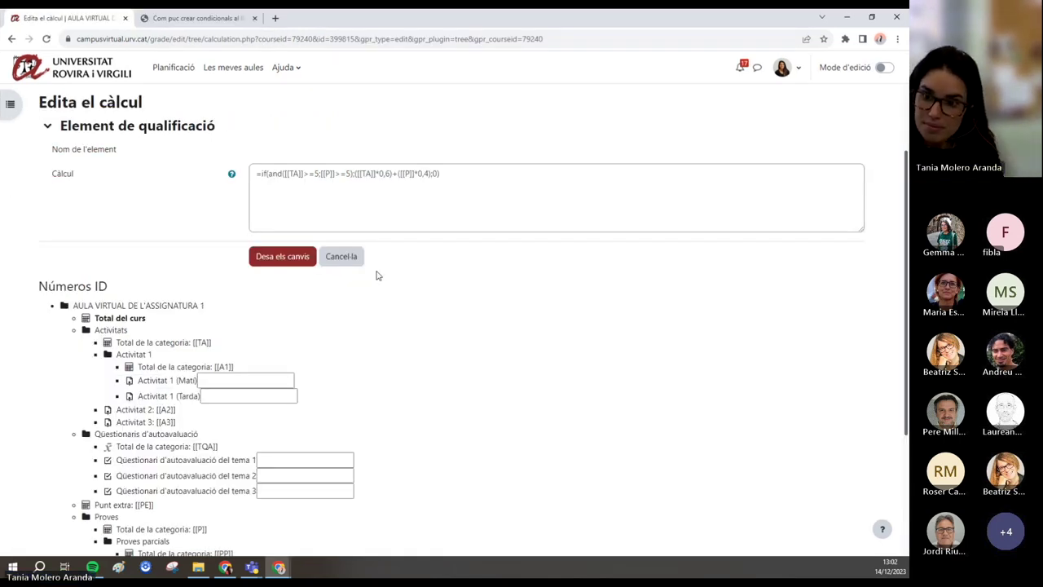
pyautogui.click(353, 263)
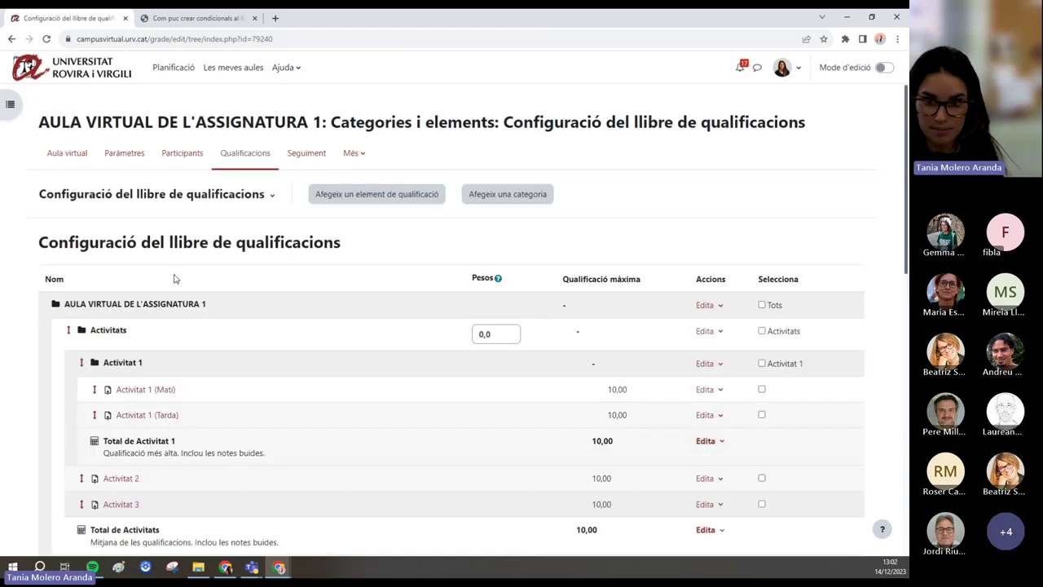
pyautogui.click(245, 154)
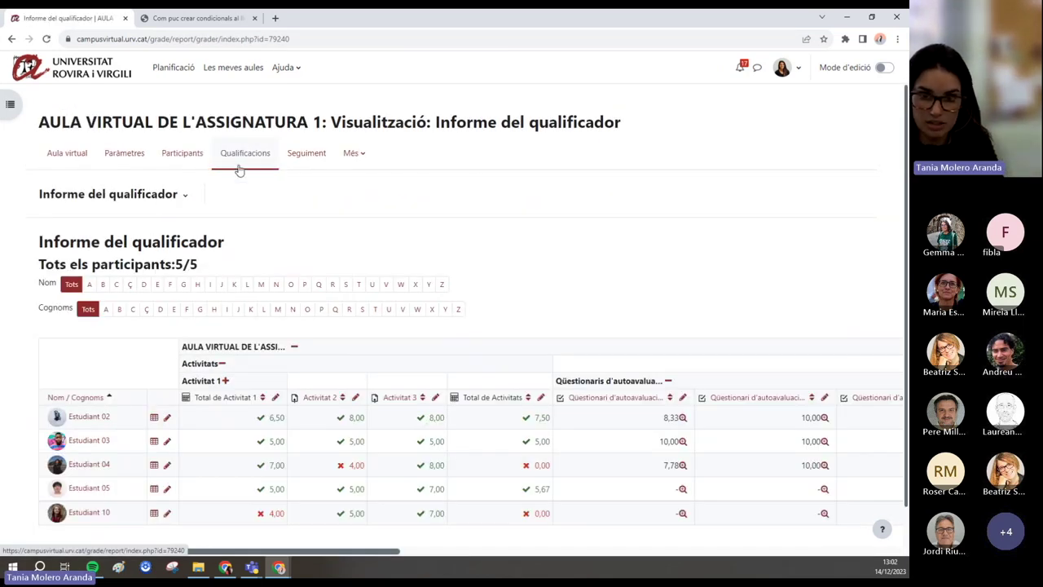
pyautogui.click(155, 195)
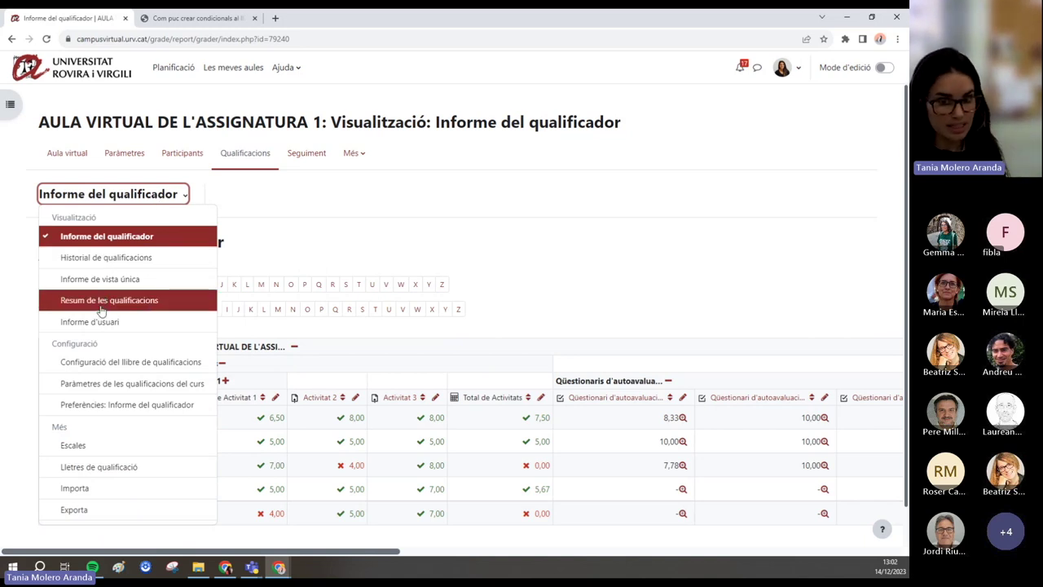
pyautogui.click(171, 305)
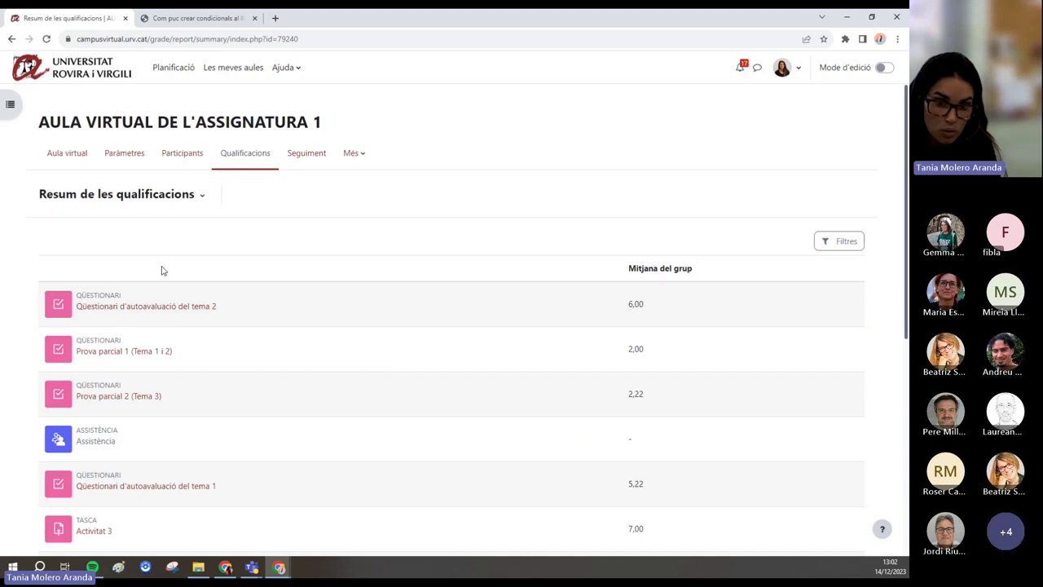
# - Examine the Mitjana del grup values of the activities in the Resum de les qualificacions report
pyautogui.scroll(-2, 167, 400)
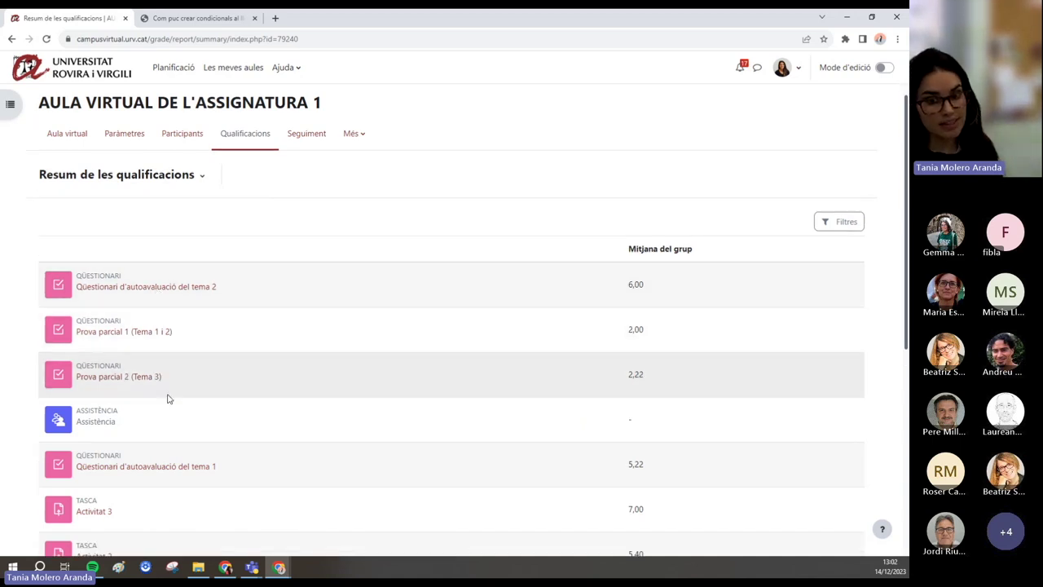
pyautogui.scroll(-2, 167, 399)
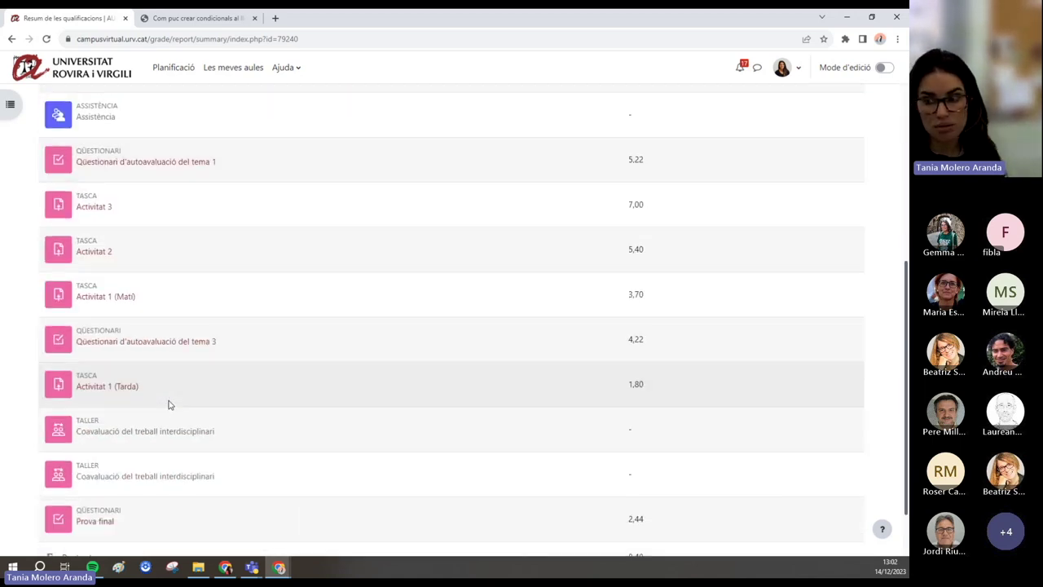
pyautogui.scroll(4, 168, 402)
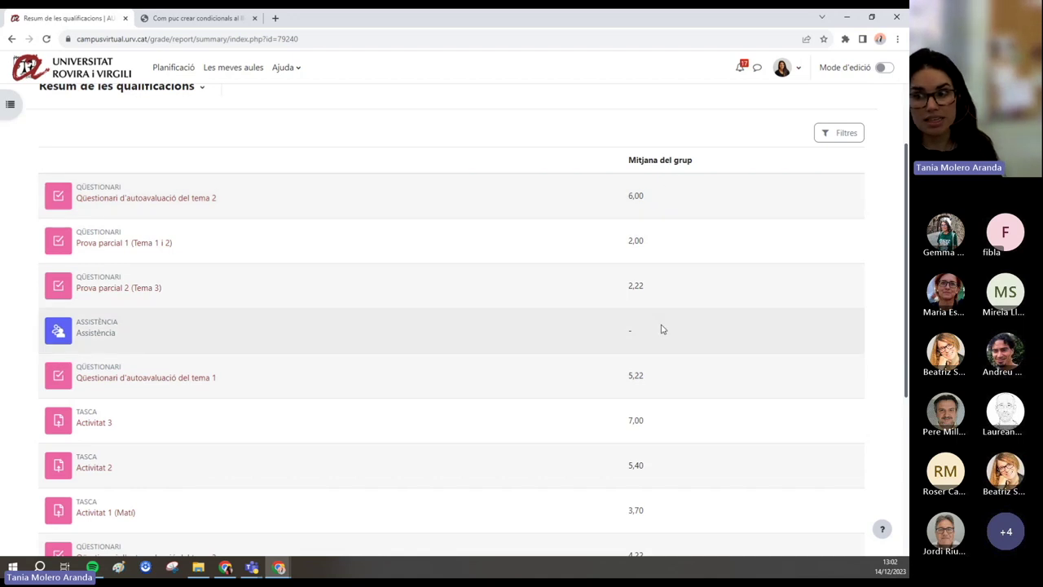
pyautogui.moveTo(634, 160); pyautogui.dragTo(703, 167)
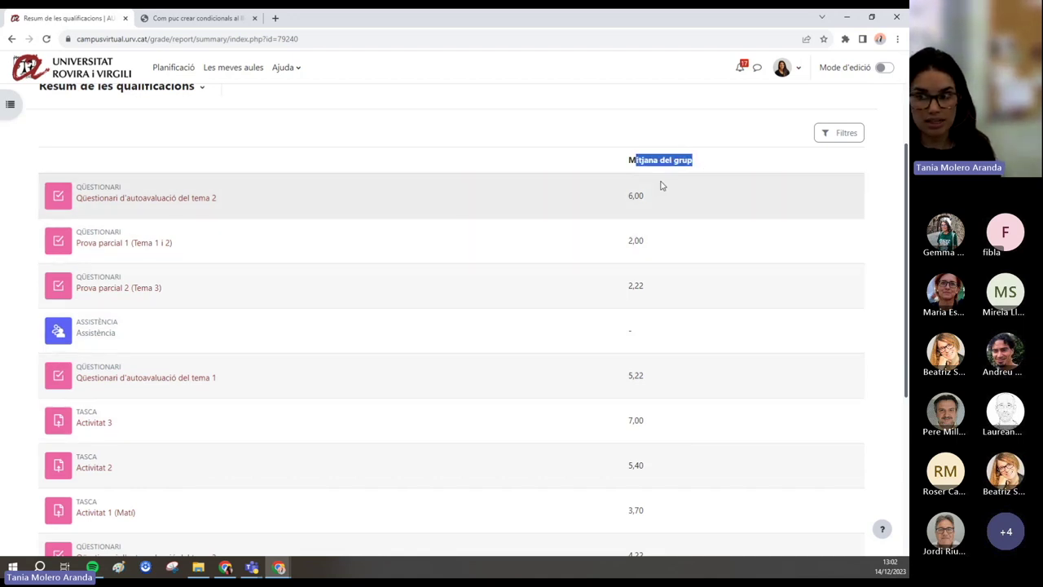
pyautogui.scroll(1, 659, 299)
pyautogui.scroll(1, 660, 298)
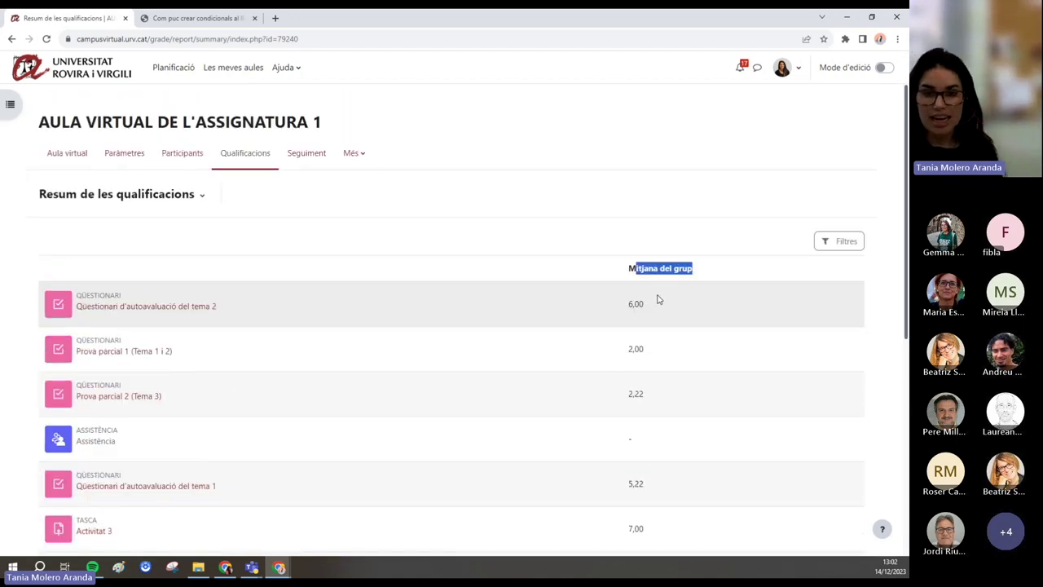
pyautogui.click(631, 267)
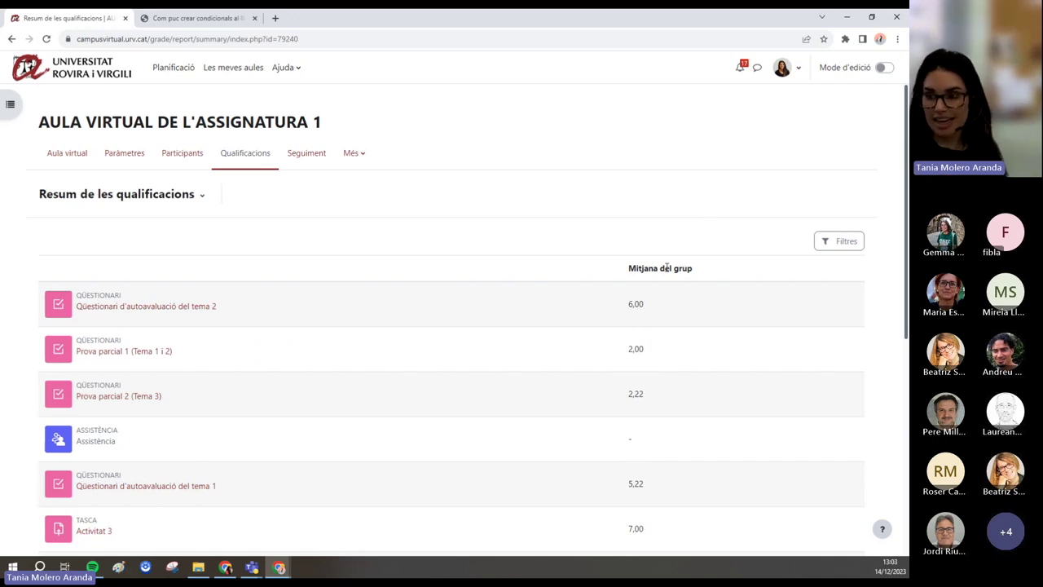
pyautogui.moveTo(628, 267); pyautogui.dragTo(693, 276)
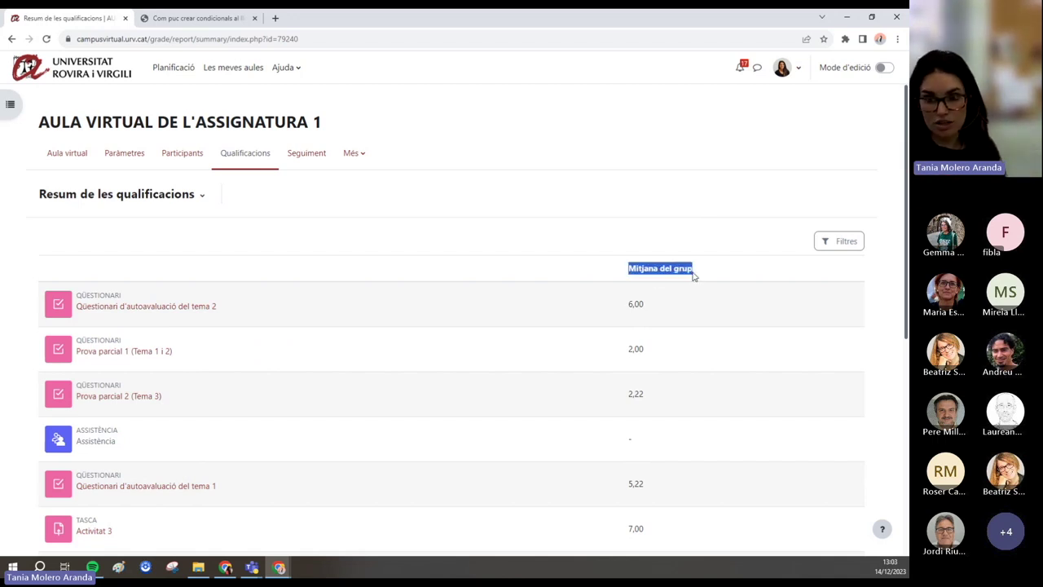
pyautogui.moveTo(645, 304); pyautogui.dragTo(629, 304)
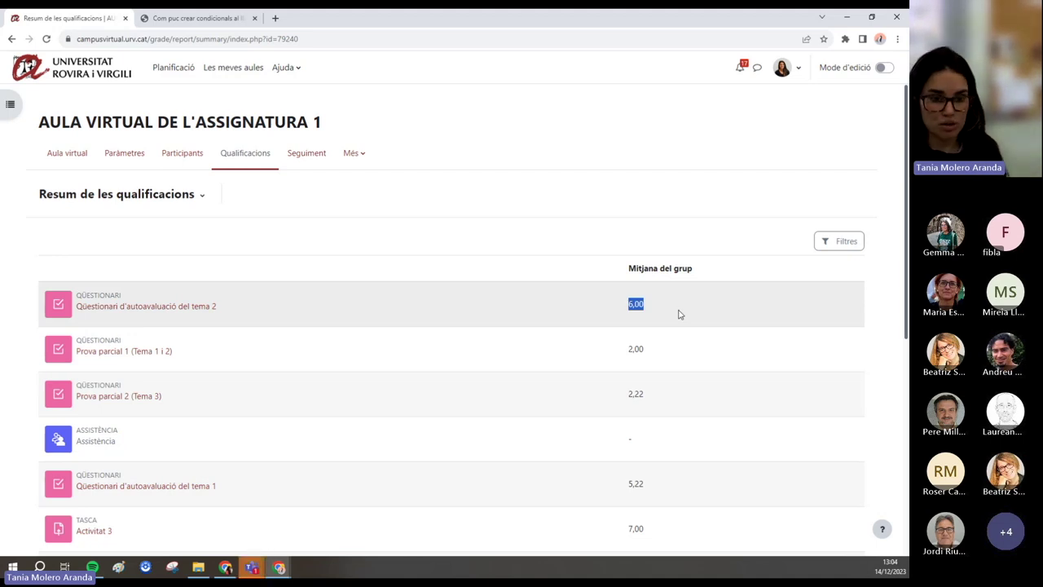
# - Open the Informe d'usuari report and show the grades of Estudiant 03
pyautogui.click(118, 195)
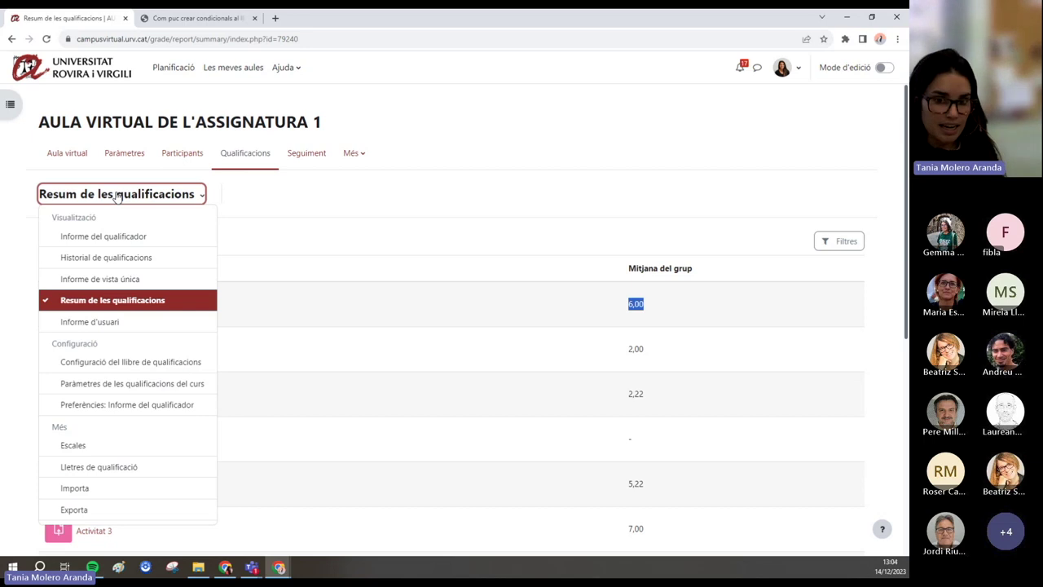
pyautogui.click(119, 322)
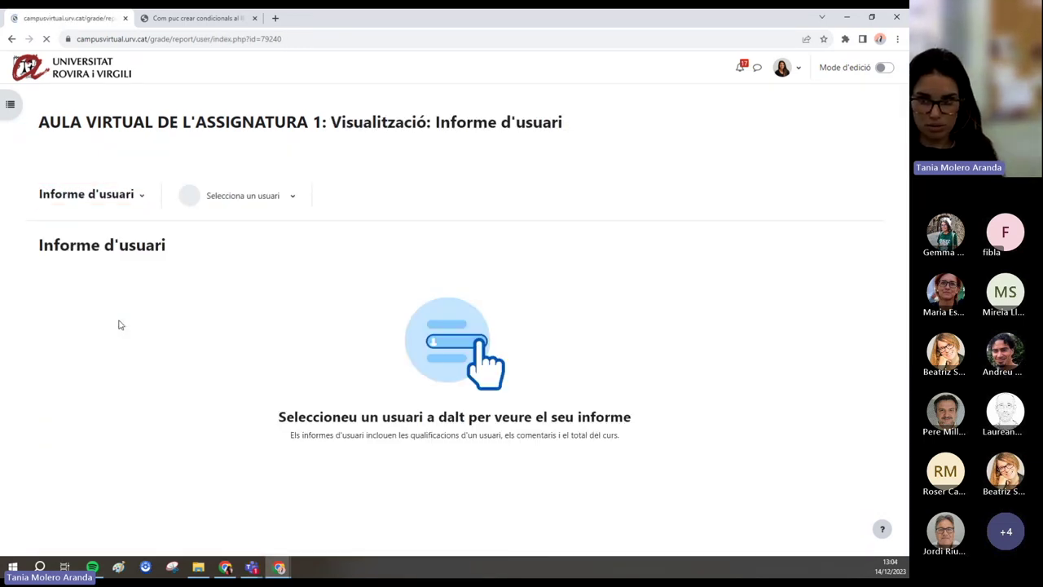
pyautogui.click(258, 193)
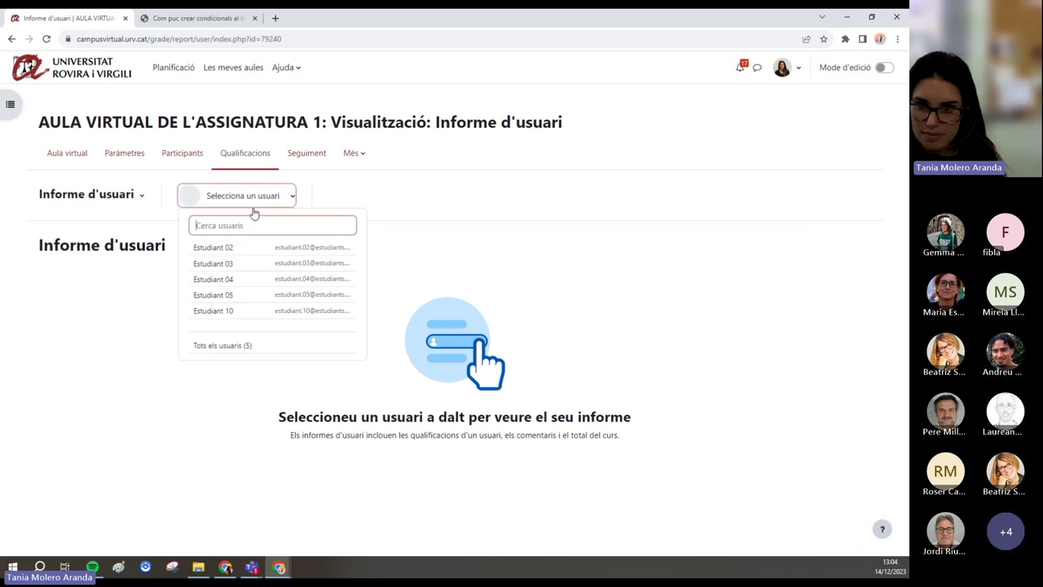
pyautogui.click(229, 263)
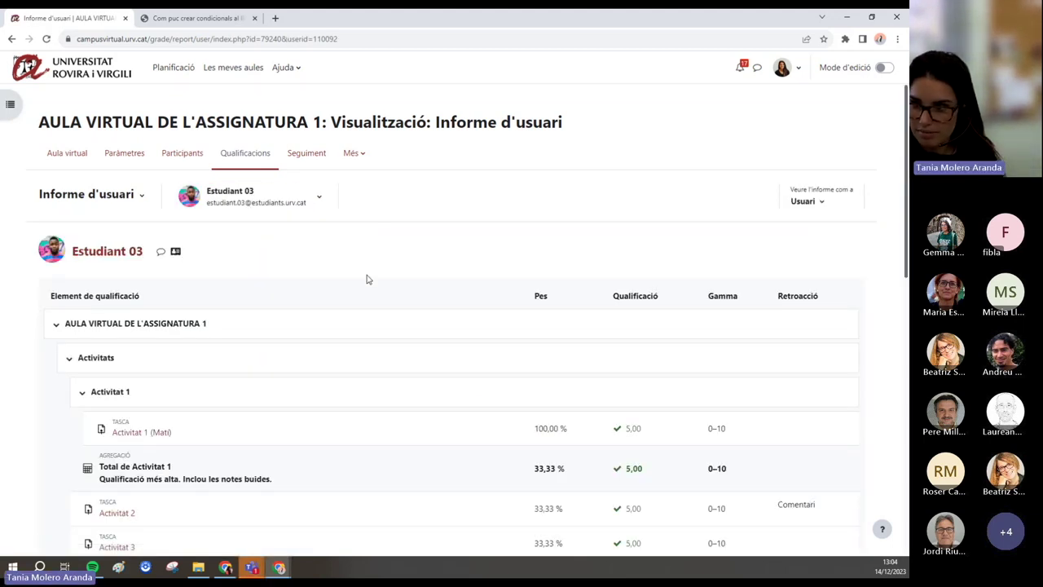
# - Look through Estudiant 03's grade items, collapsing and re-expanding the Activitats category and collapsing Qüestionaris d'autoavaluació
pyautogui.scroll(-1, 368, 280)
pyautogui.scroll(-2, 367, 263)
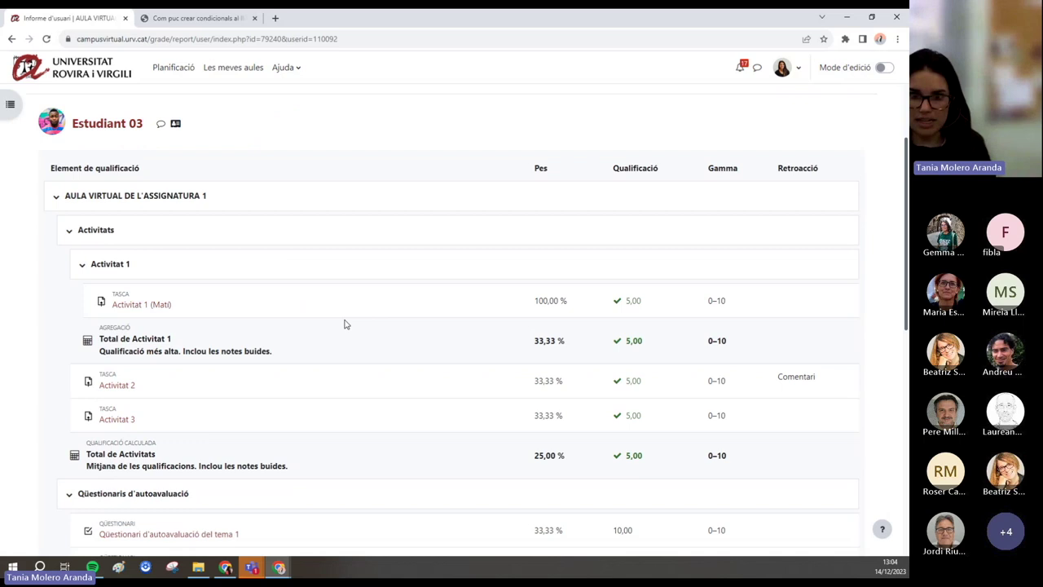
pyautogui.scroll(1, 351, 302)
pyautogui.click(69, 250)
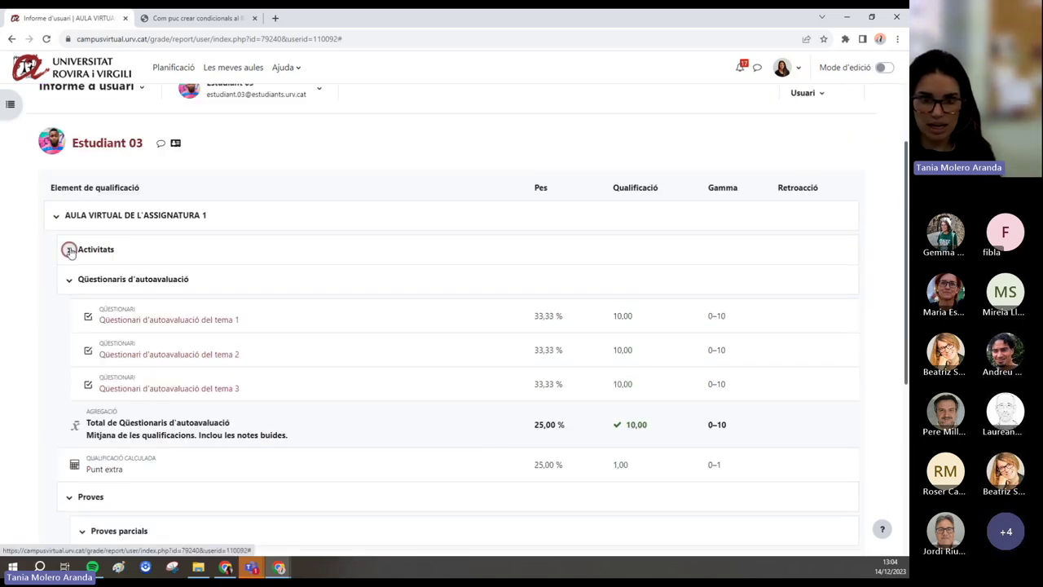
pyautogui.click(69, 251)
pyautogui.scroll(-2, 67, 269)
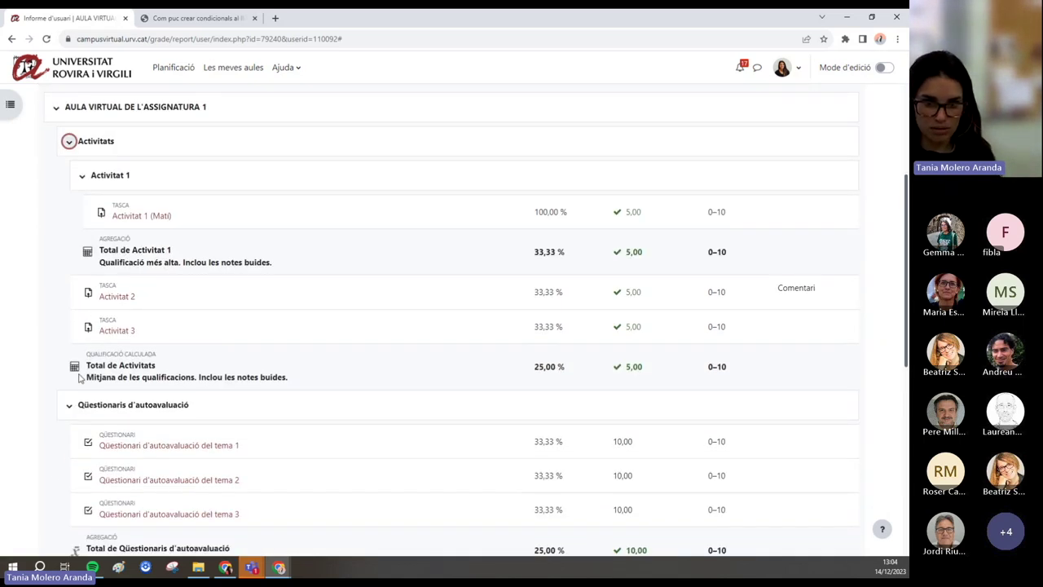
pyautogui.click(68, 405)
pyautogui.scroll(-2, 219, 311)
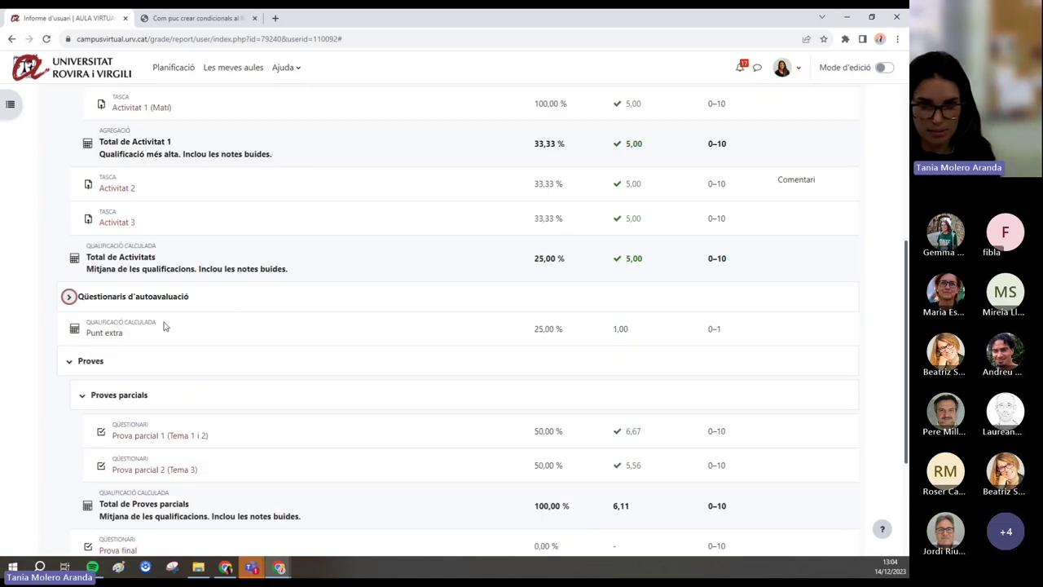
pyautogui.scroll(-2, 167, 340)
# - Examine the Pes, Qualificació, Gamma and Retroacció columns of Estudiant 03's user report
pyautogui.scroll(6, 265, 347)
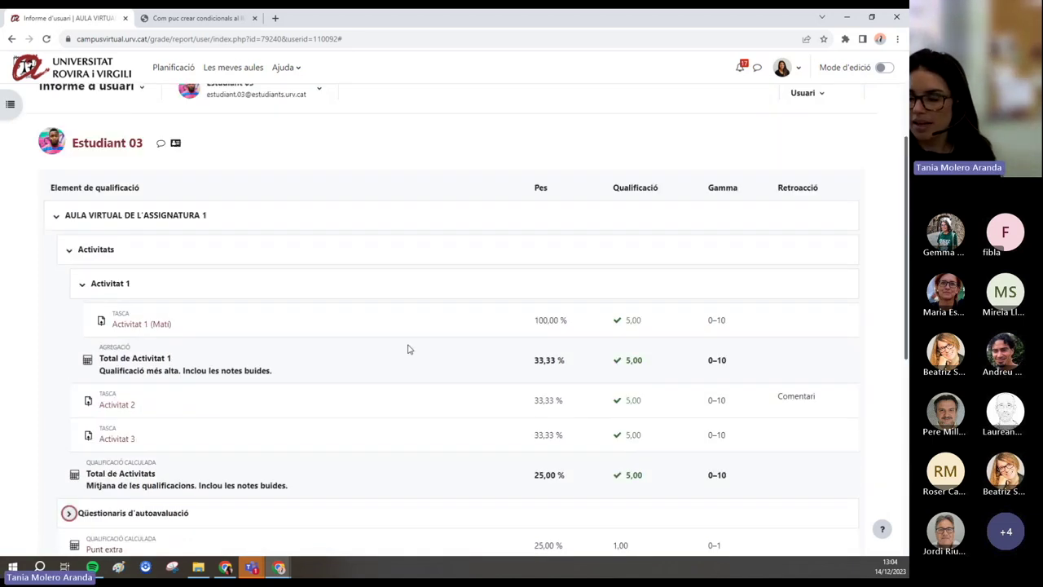
pyautogui.scroll(2, 416, 348)
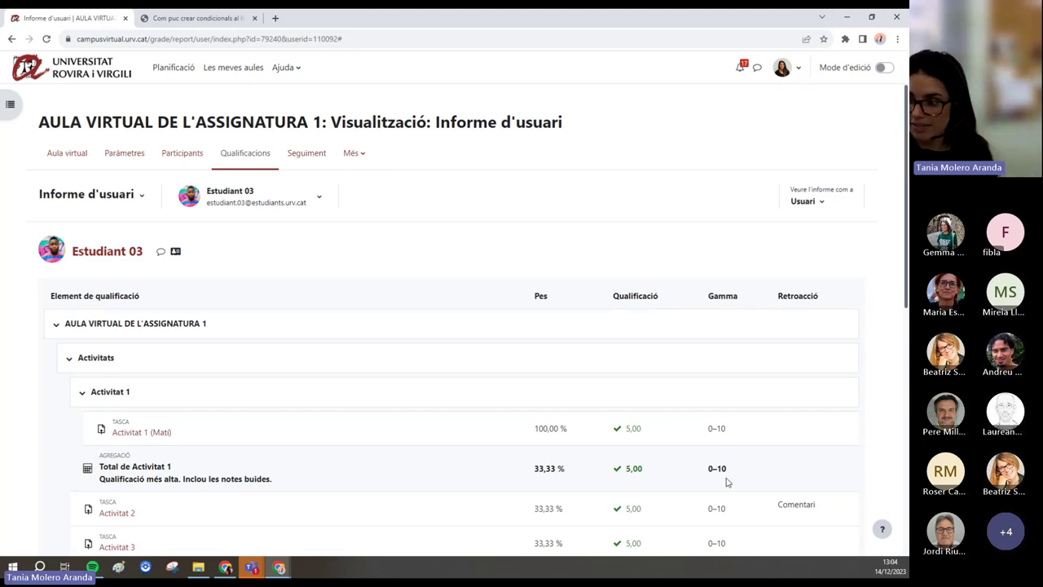
pyautogui.scroll(-2, 814, 303)
pyautogui.scroll(-5, 817, 407)
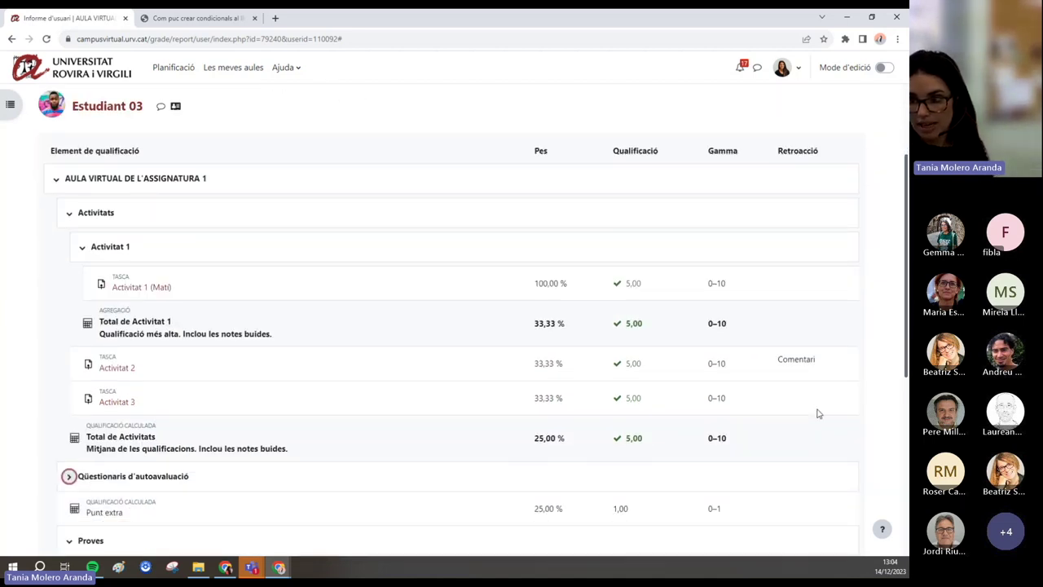
pyautogui.scroll(4, 815, 369)
pyautogui.scroll(3, 817, 372)
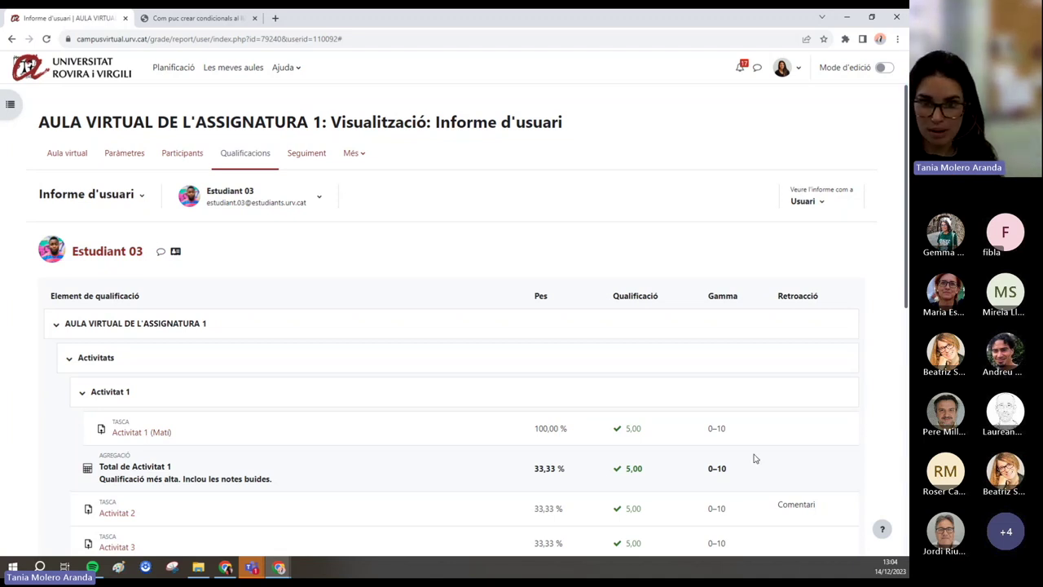
# - In the course grade settings, set Mostra la mitjana for the Informe d'usuari to Mostra and save the changes
pyautogui.click(136, 202)
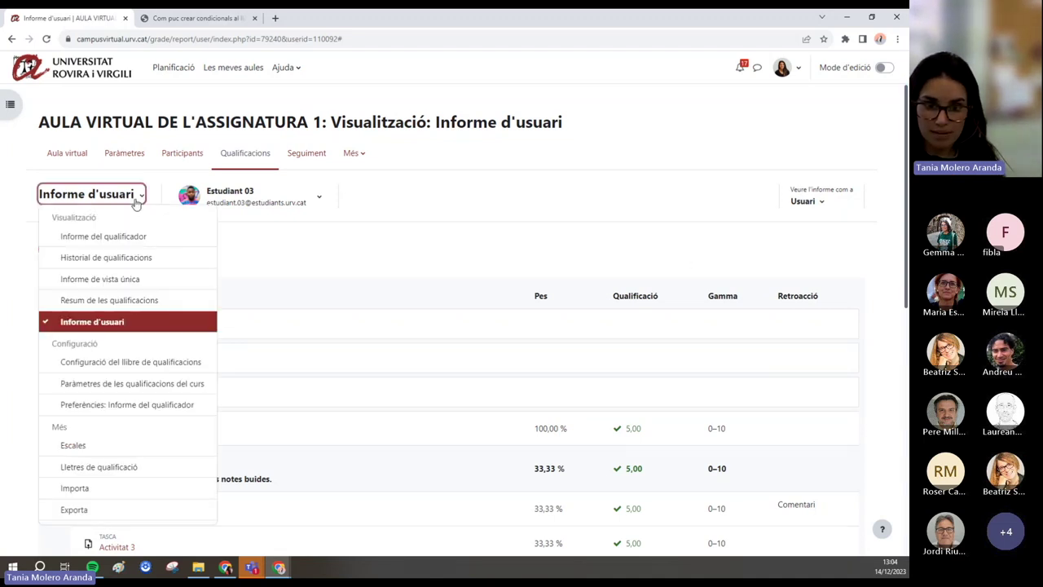
pyautogui.click(203, 384)
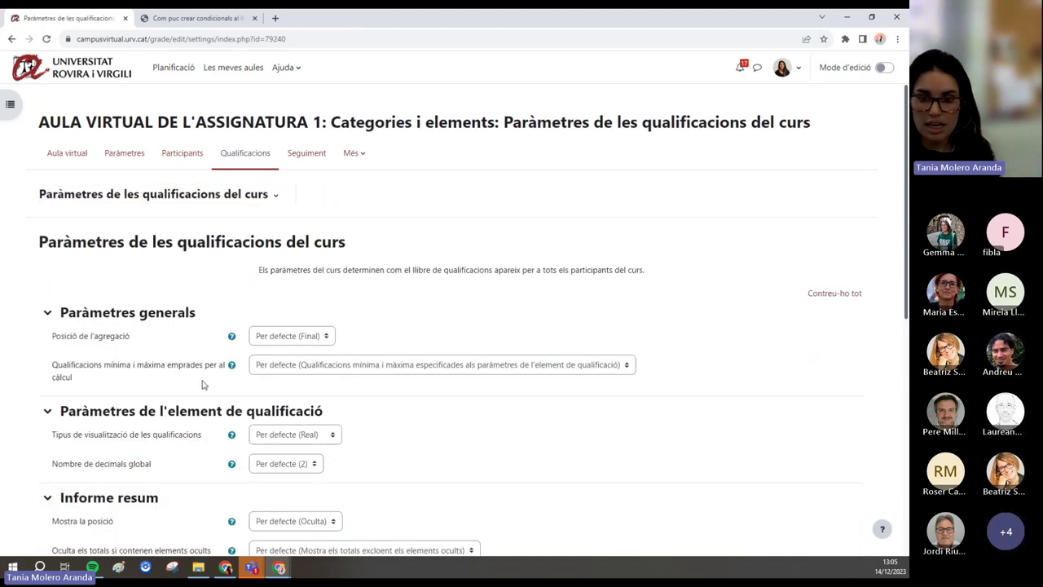
pyautogui.scroll(-5, 204, 381)
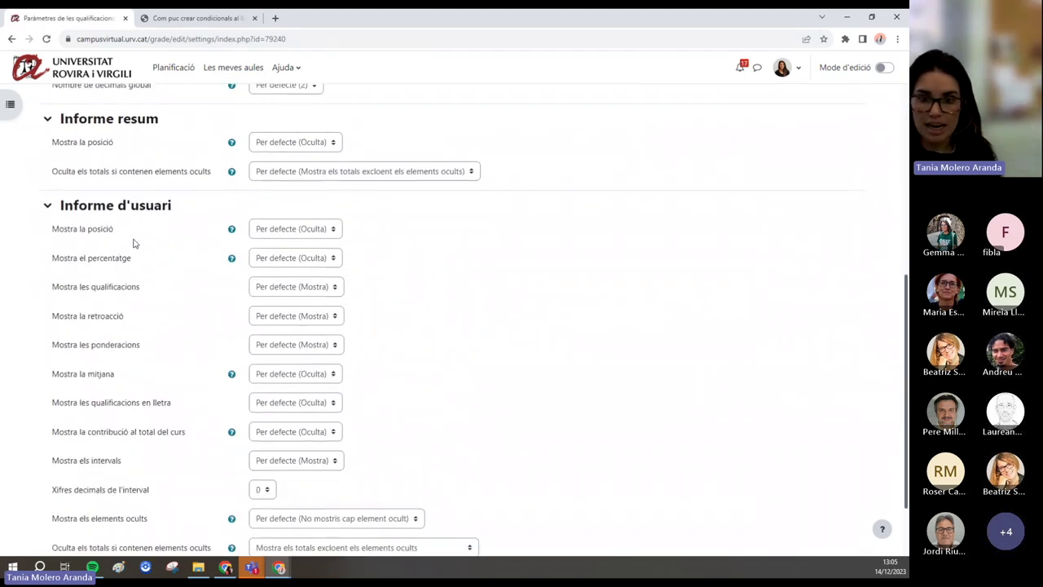
pyautogui.scroll(-1, 148, 216)
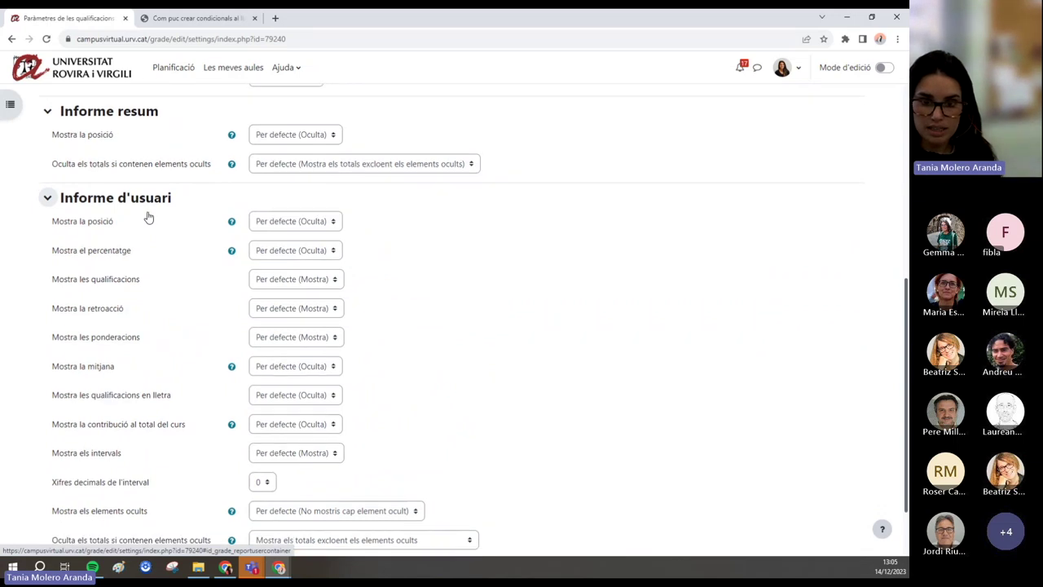
pyautogui.moveTo(53, 319); pyautogui.dragTo(115, 331)
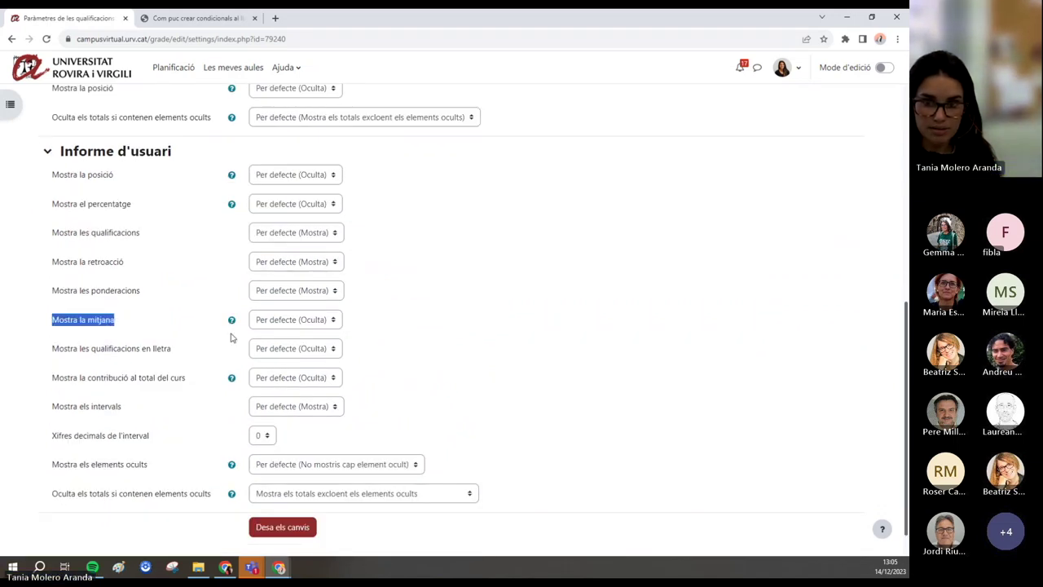
pyautogui.click(290, 324)
pyautogui.click(285, 358)
pyautogui.scroll(-1, 287, 412)
pyautogui.click(291, 490)
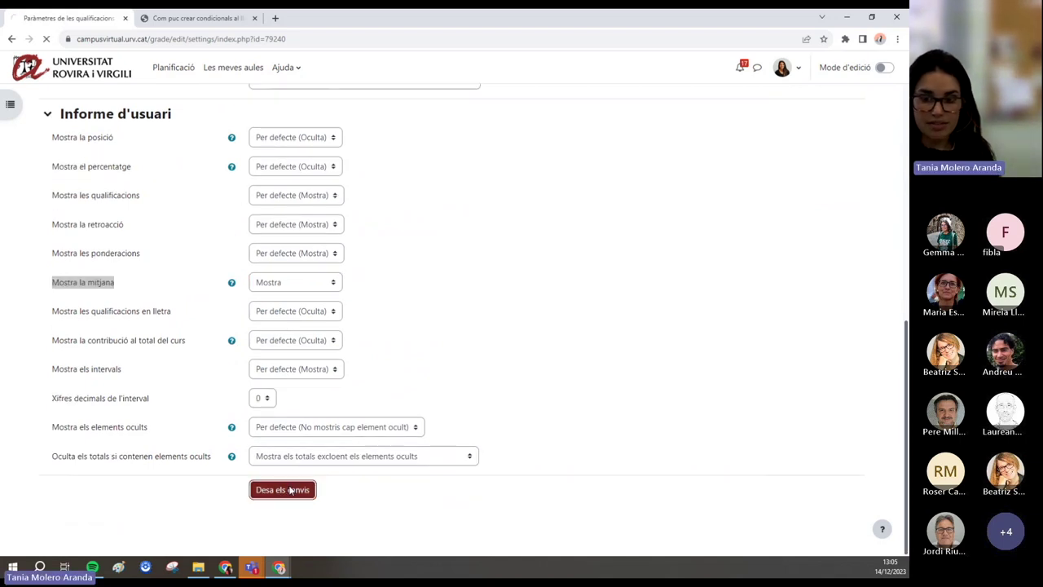
# - Return to Estudiant 03's user report and check the Mitjana del grup column for the activities and questionnaires
pyautogui.click(181, 202)
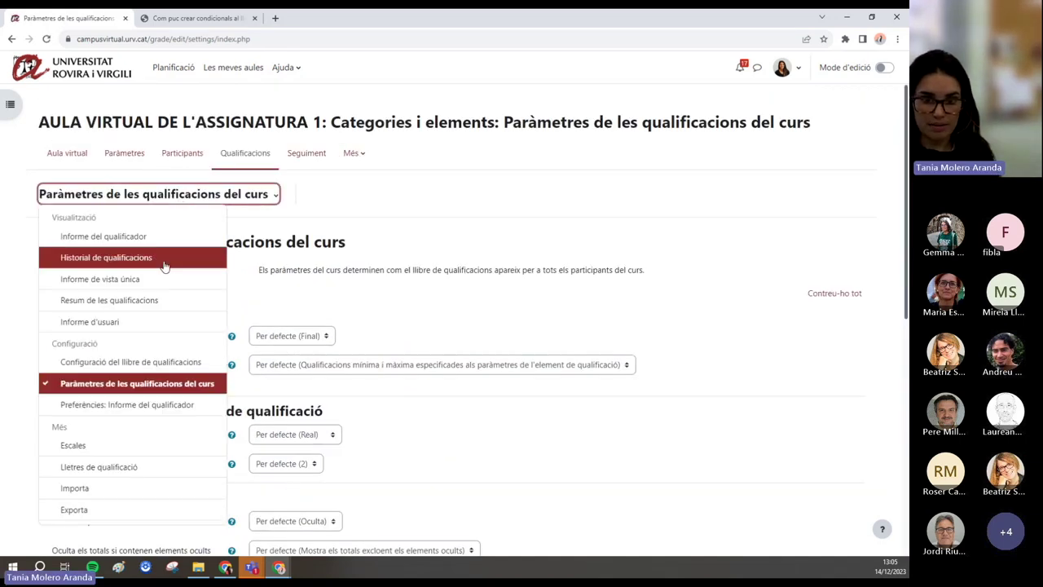
pyautogui.click(120, 323)
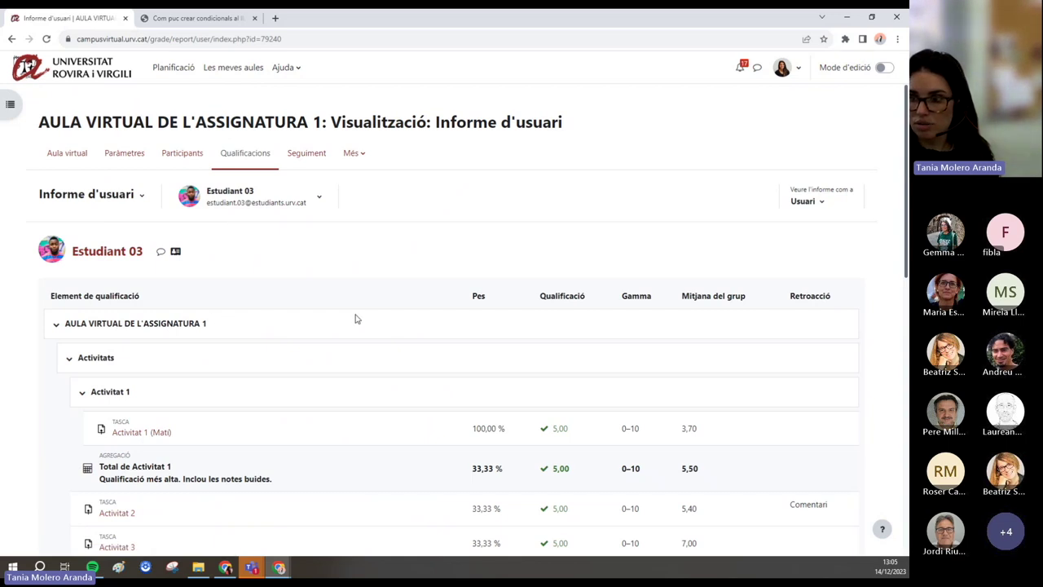
pyautogui.scroll(-1, 839, 308)
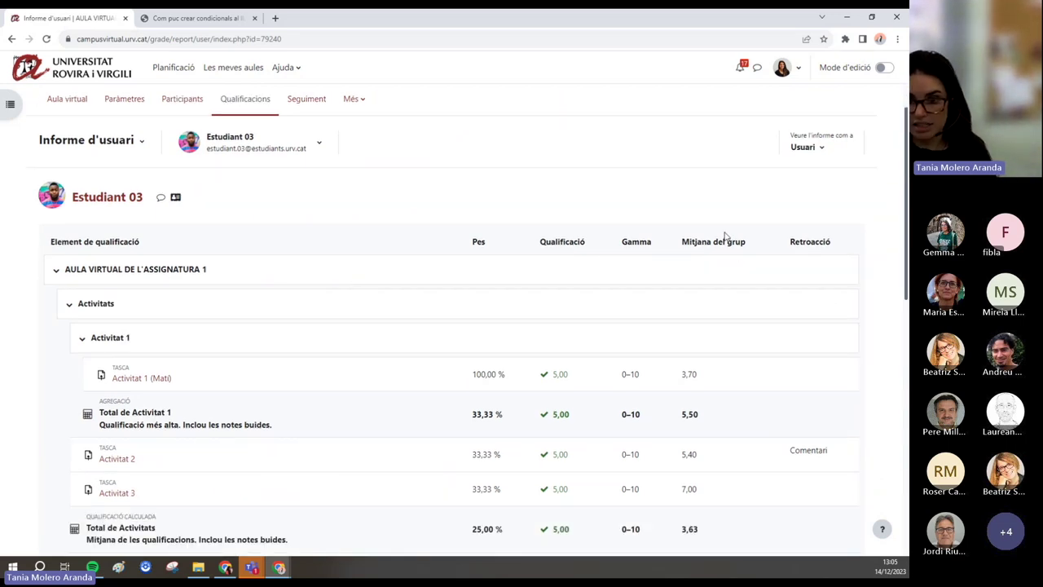
pyautogui.moveTo(686, 241); pyautogui.dragTo(759, 253)
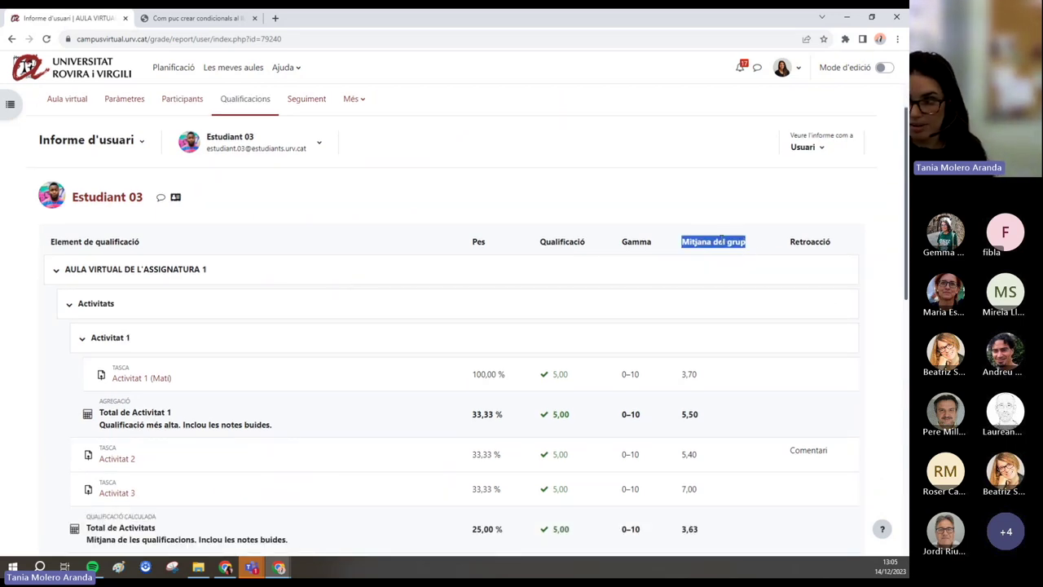
pyautogui.scroll(-3, 715, 279)
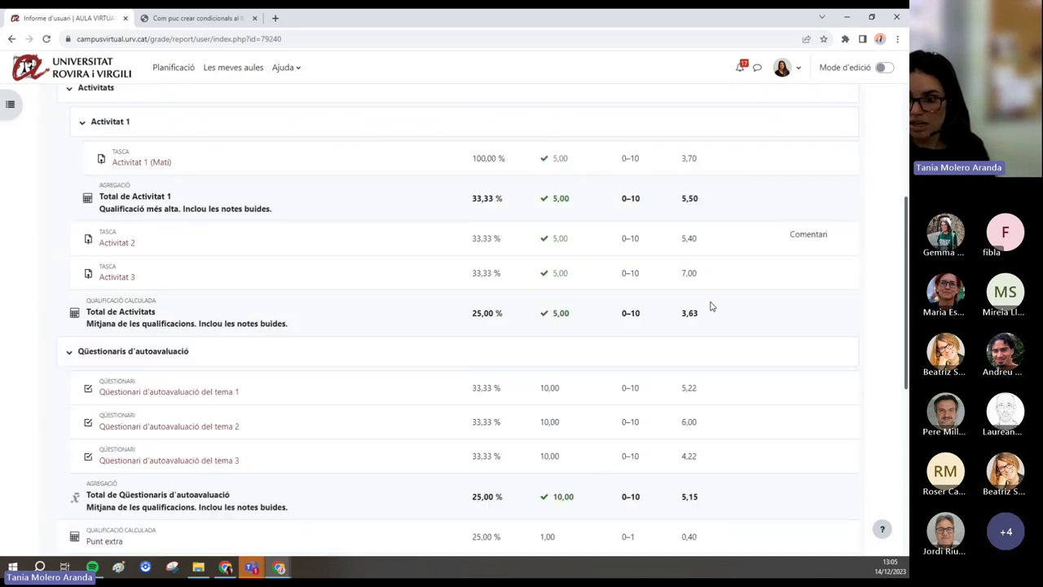
pyautogui.scroll(-2, 710, 306)
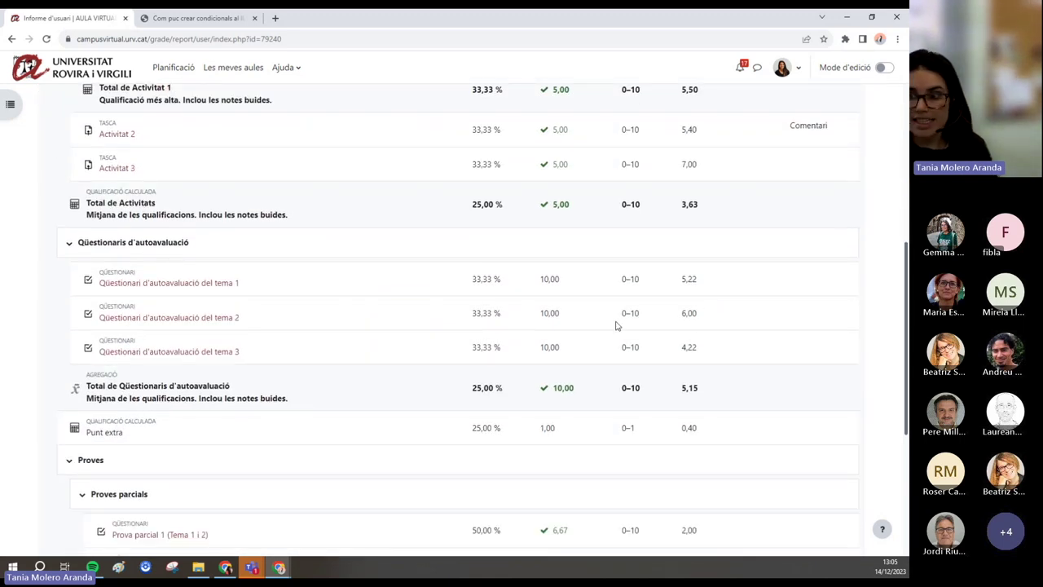
pyautogui.moveTo(262, 326); pyautogui.dragTo(98, 318)
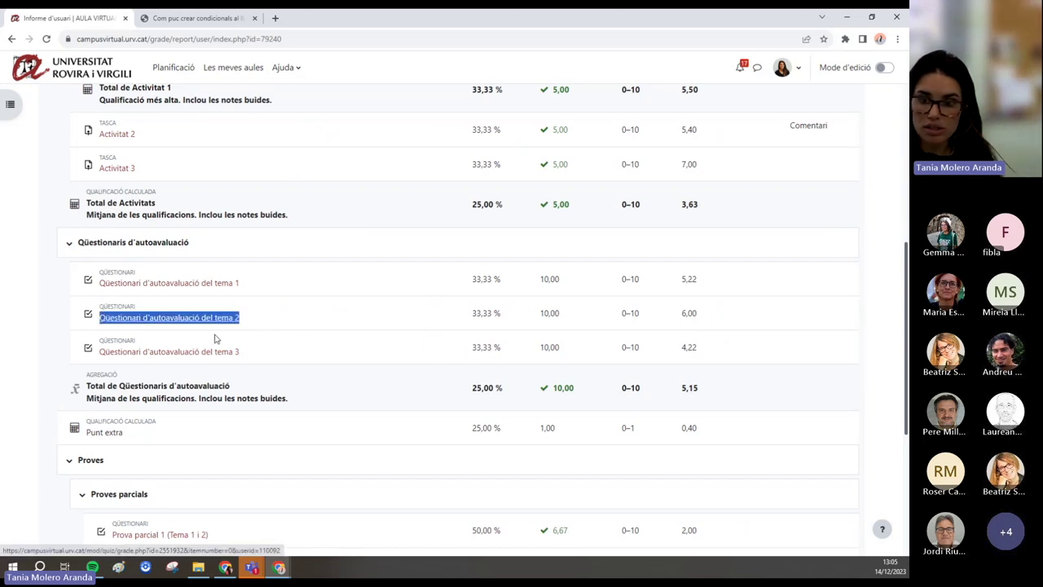